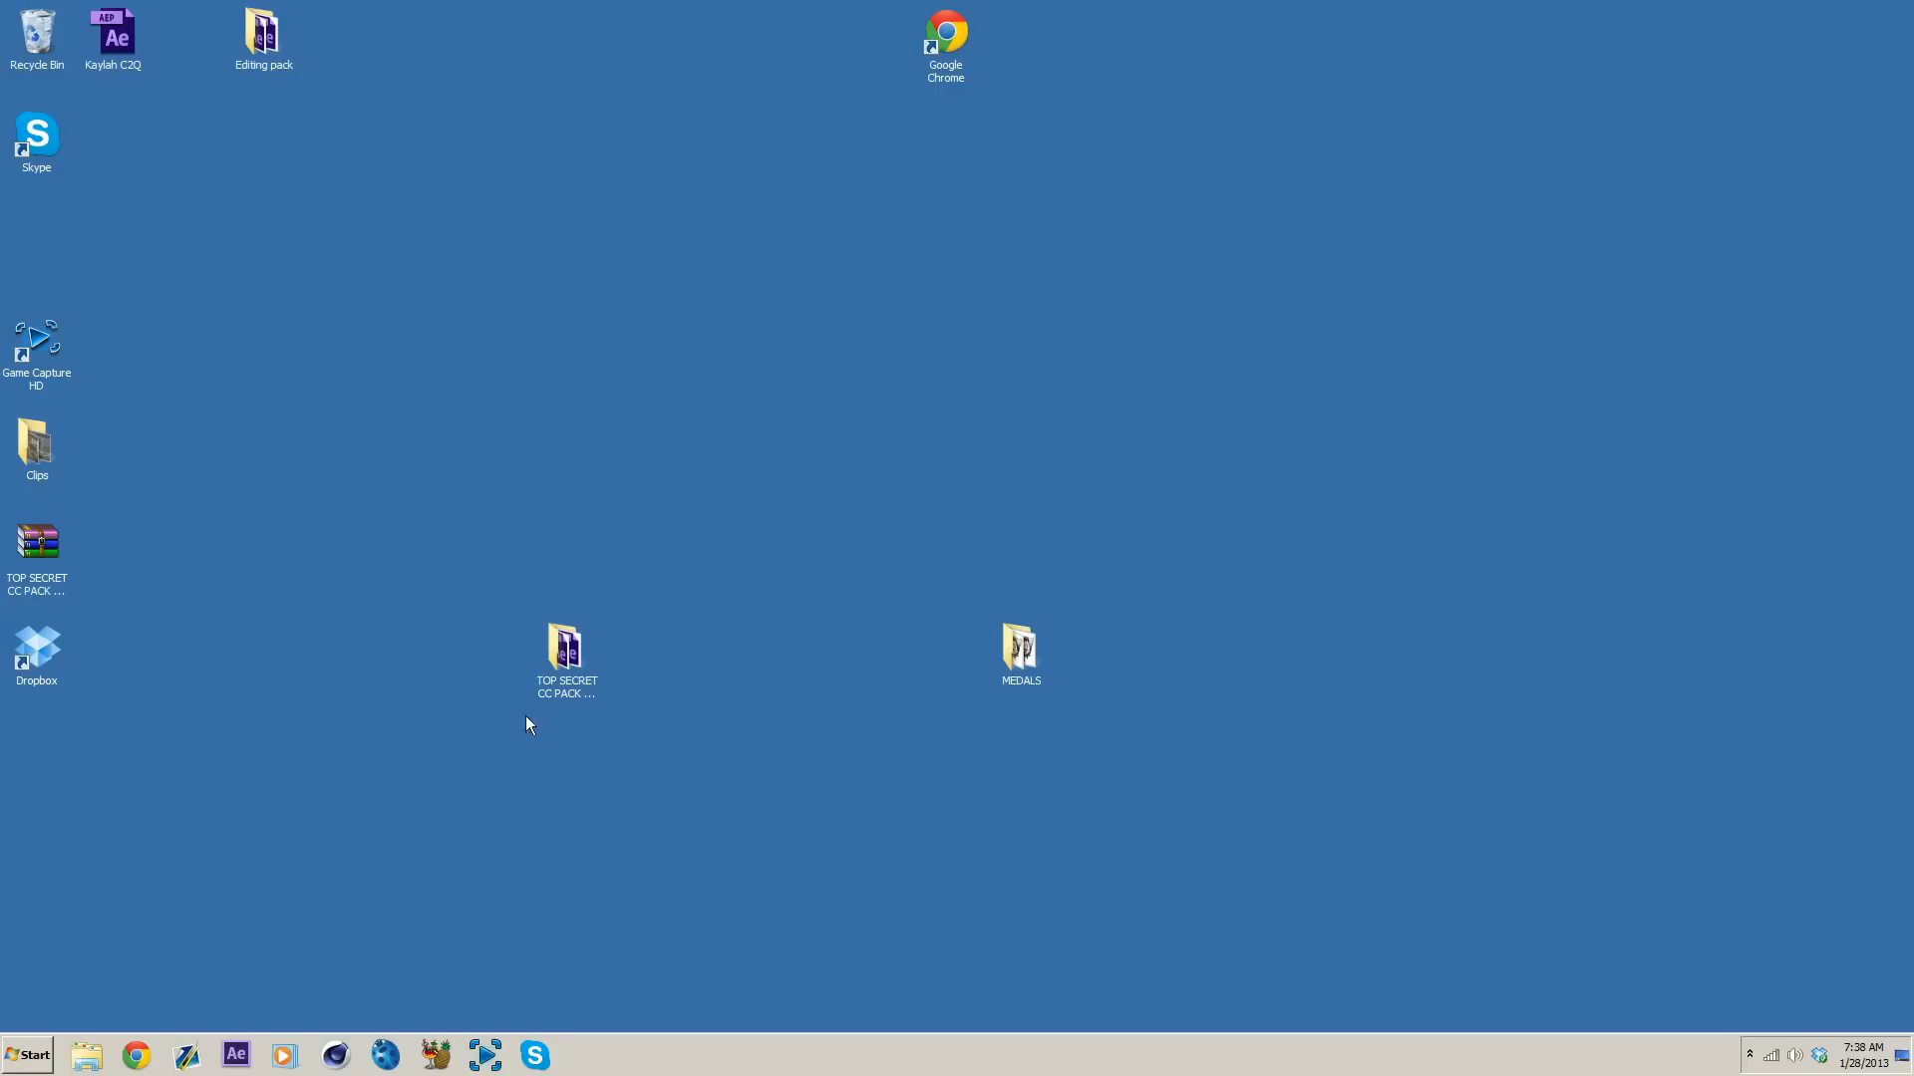
Rearrange the desktop by moving the TOP SECRET CC PACK folder beneath the Editing pack folder and the MEDALS folder near the centre.
{"action": "left_click_drag", "start_coordinate": [565, 653], "coordinate": [415, 241]}
{"action": "left_click", "coordinate": [742, 403]}
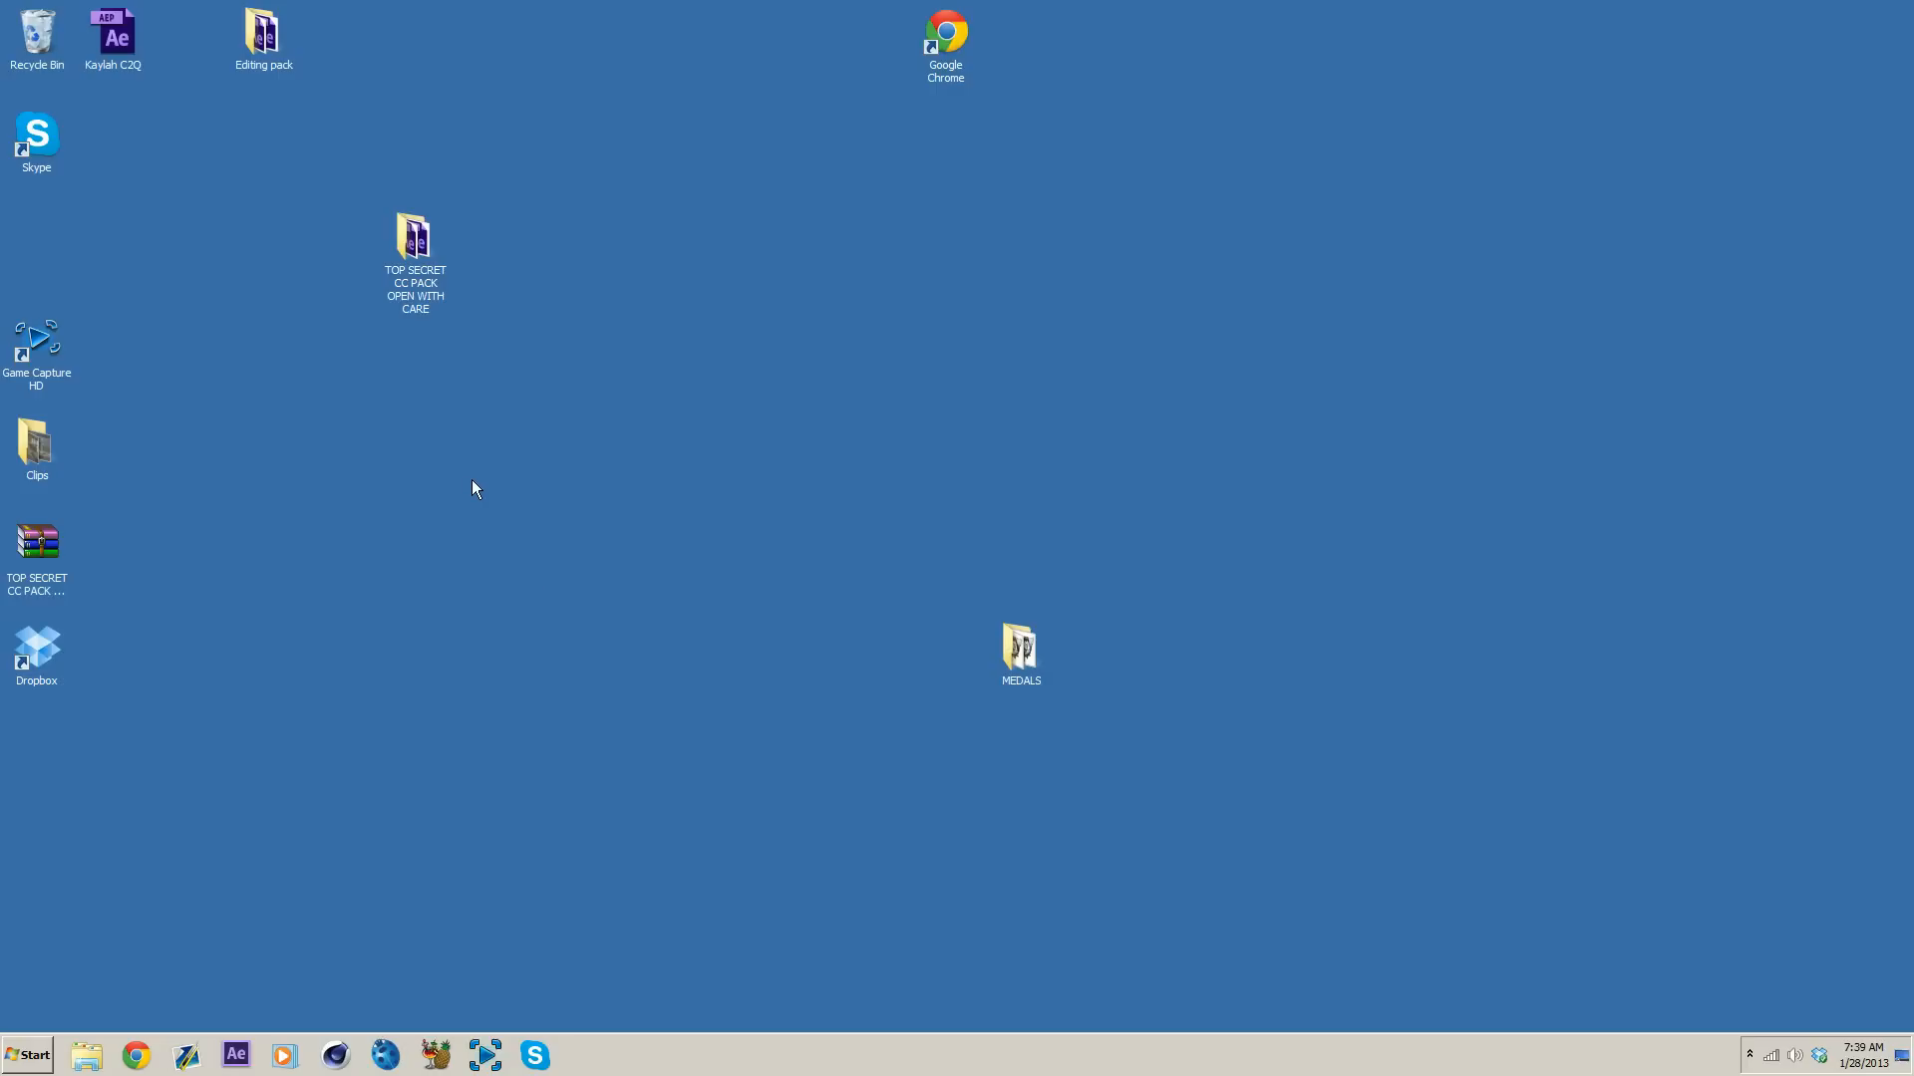
{"action": "left_click_drag", "start_coordinate": [1001, 642], "coordinate": [1339, 395]}
{"action": "left_click", "coordinate": [1187, 425]}
{"action": "left_click_drag", "start_coordinate": [1217, 311], "coordinate": [1503, 541]}
{"action": "left_click", "coordinate": [1503, 541]}
{"action": "left_click_drag", "start_coordinate": [752, 536], "coordinate": [759, 537]}
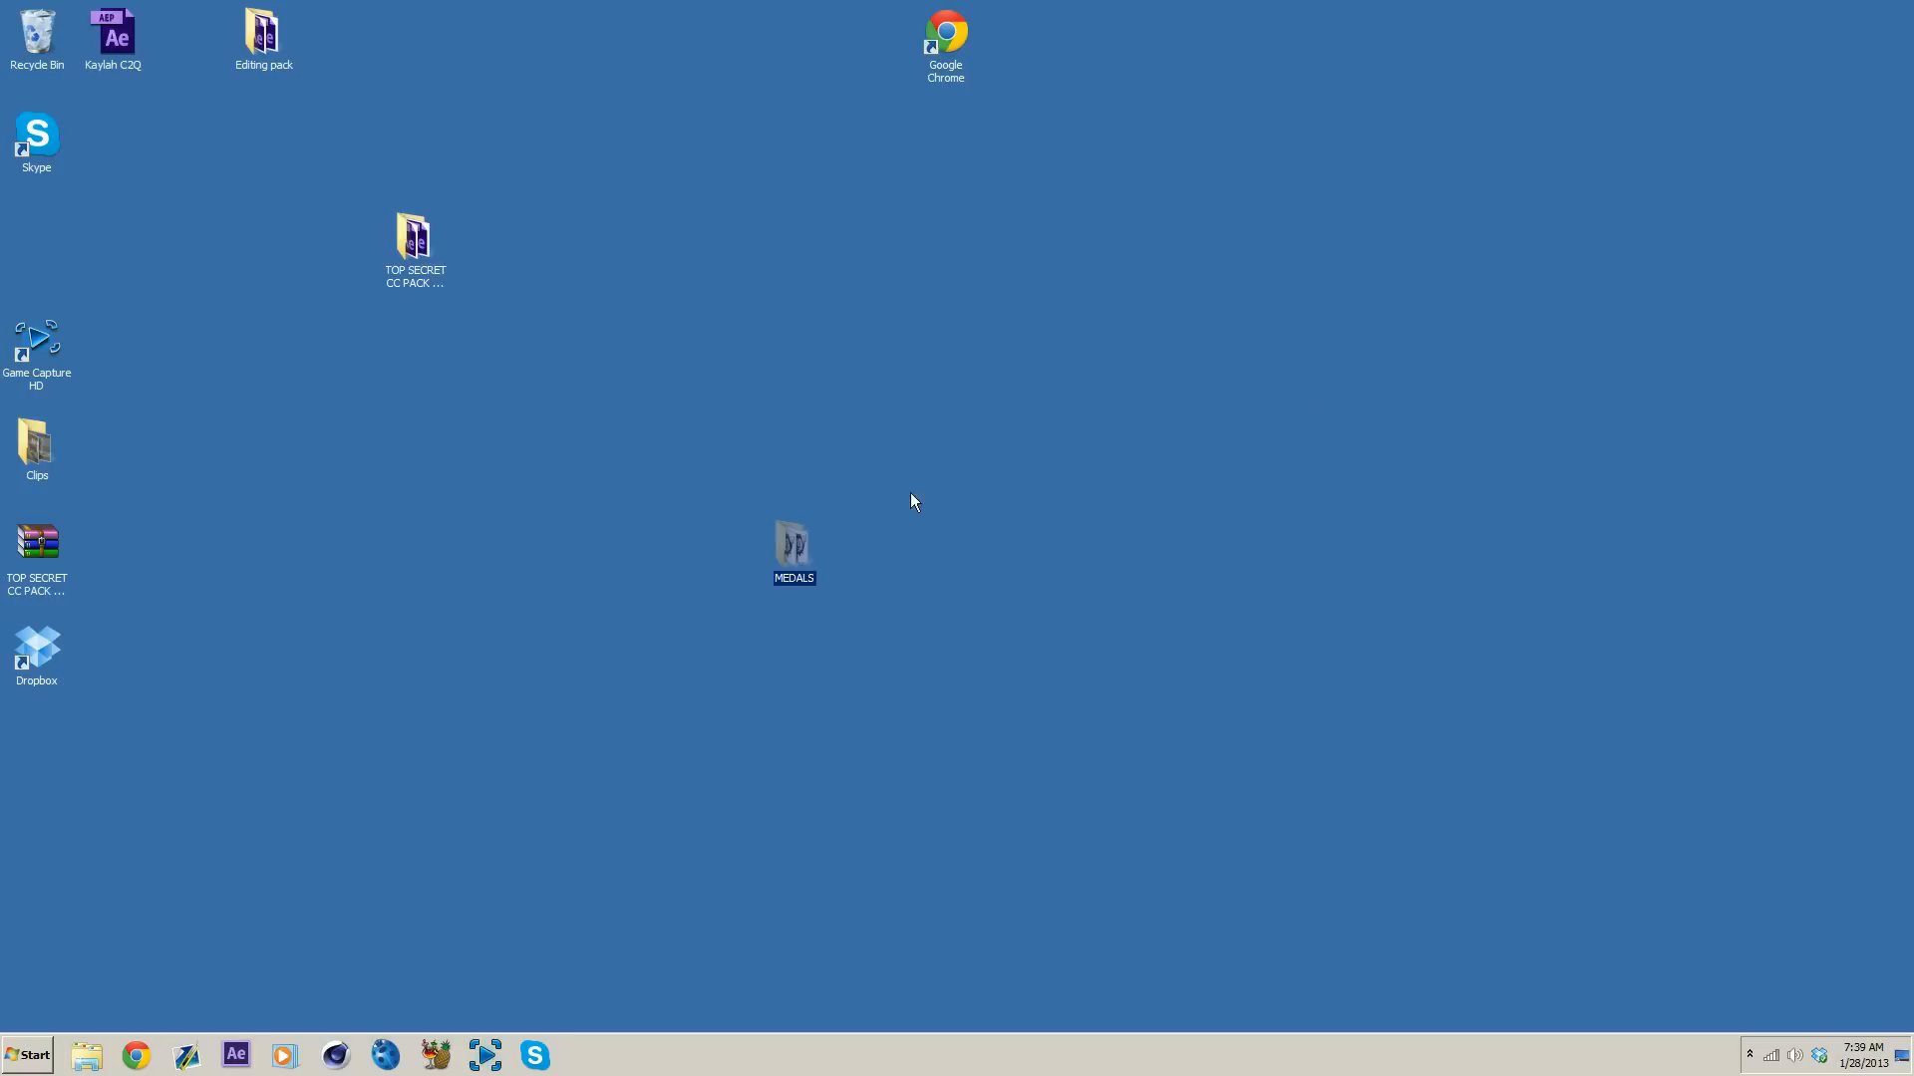
{"action": "left_click", "coordinate": [911, 493]}
Look through the medal images in the MEDALS folder on the desktop and close the folder.
{"action": "double_click", "coordinate": [802, 554]}
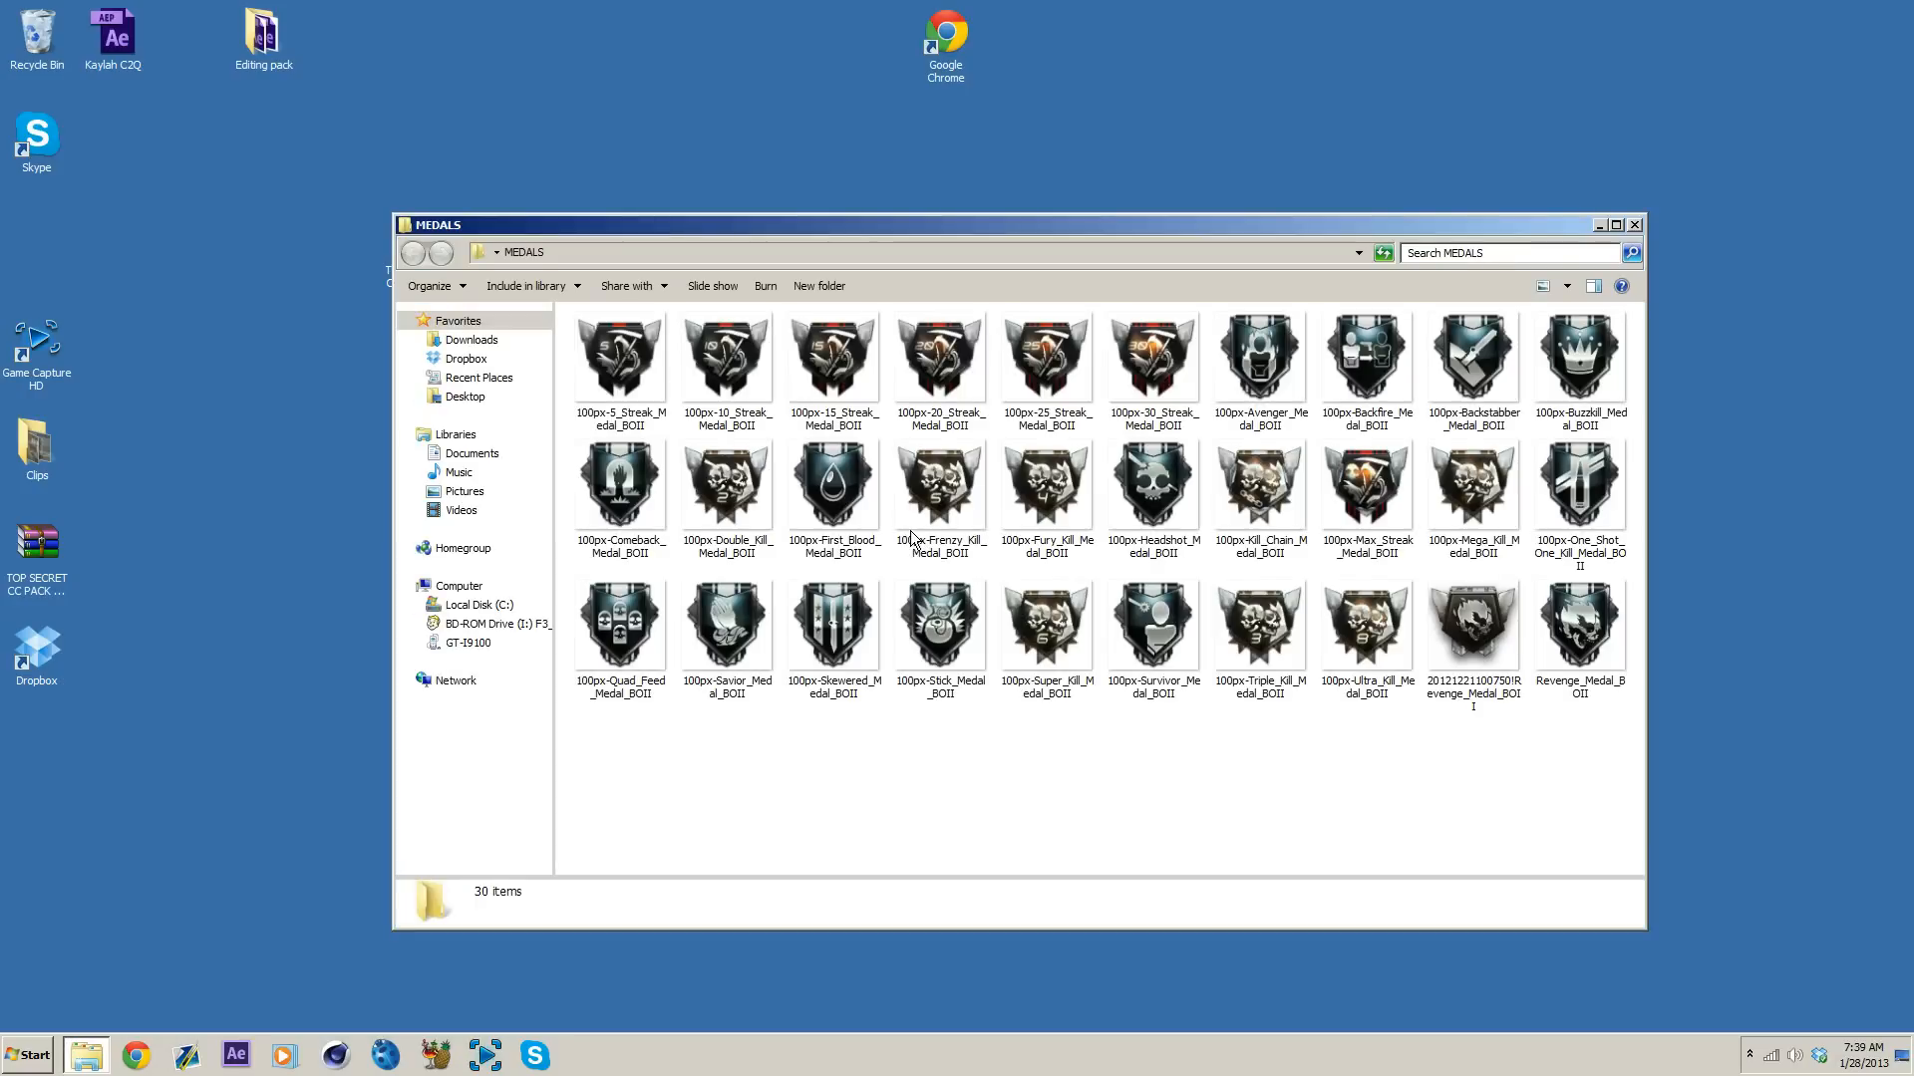
{"action": "left_click", "coordinate": [618, 549]}
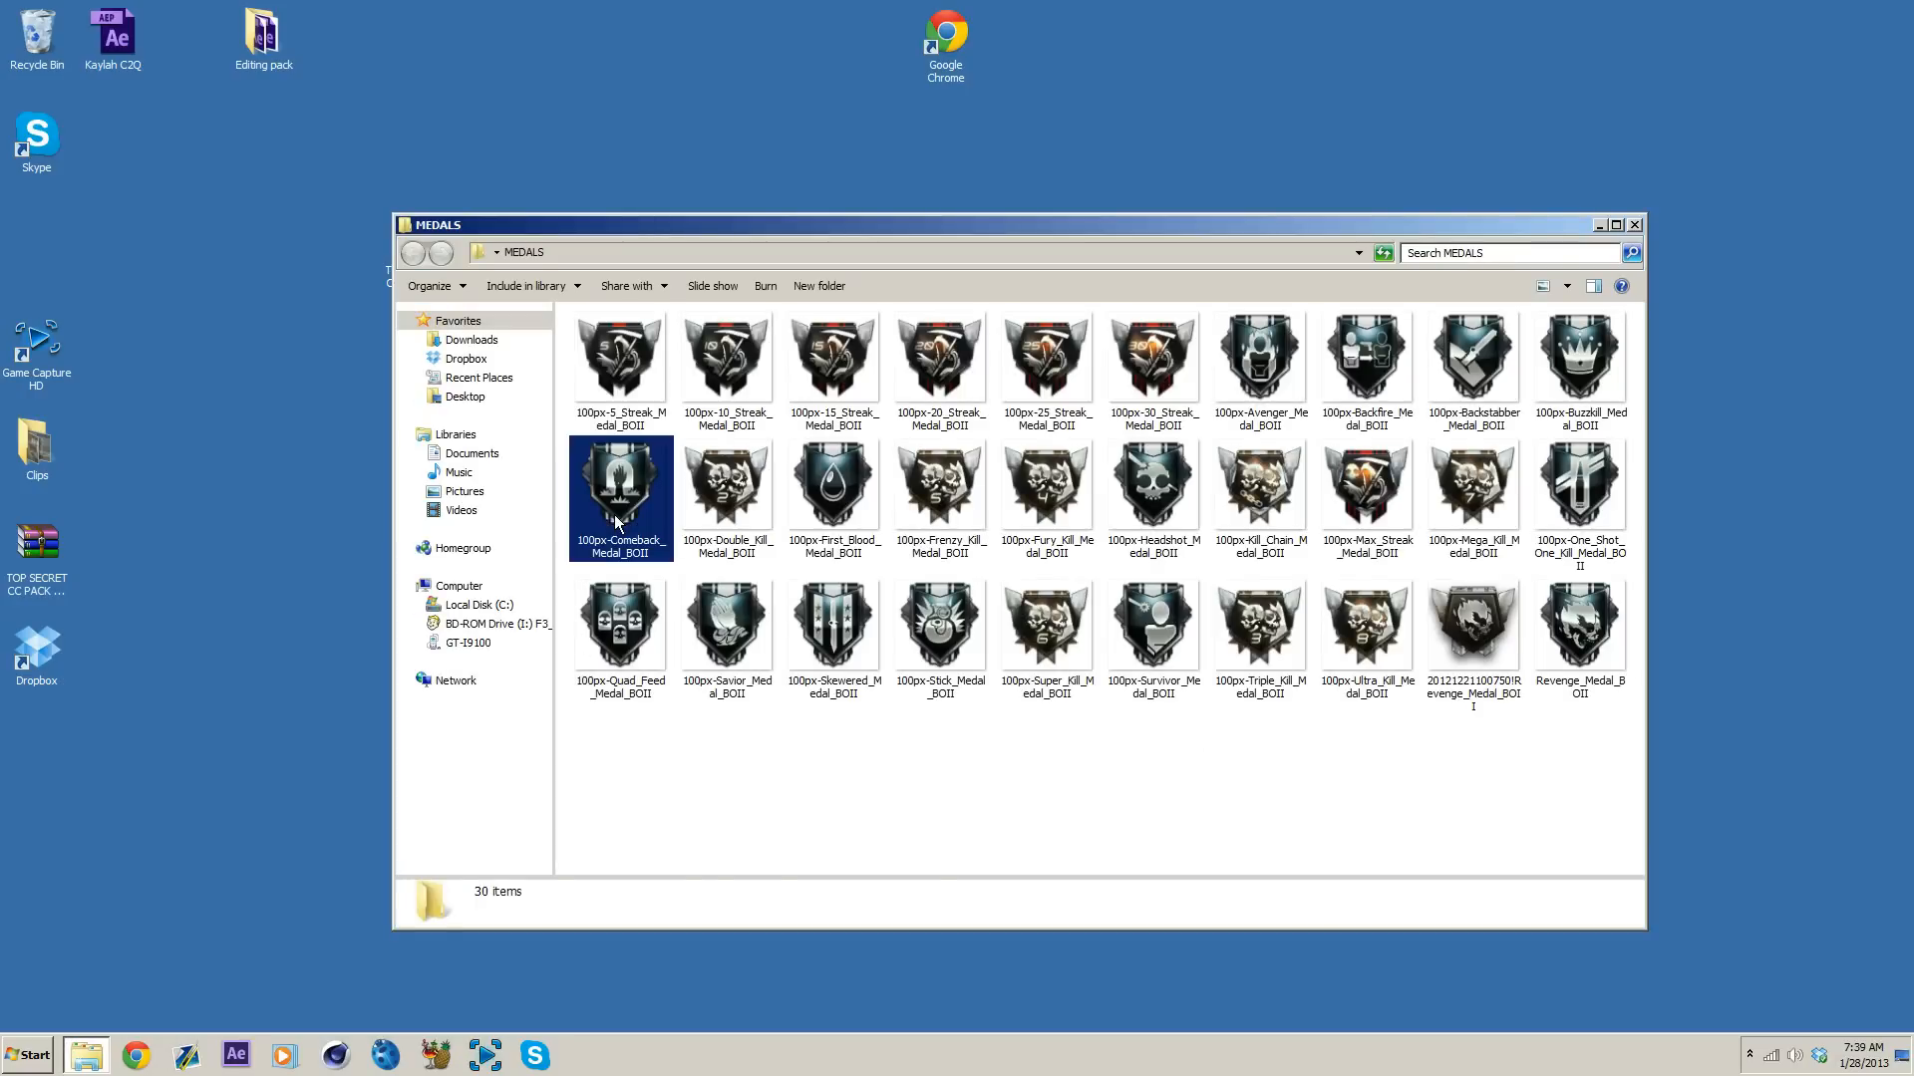
{"action": "left_click", "coordinate": [912, 791]}
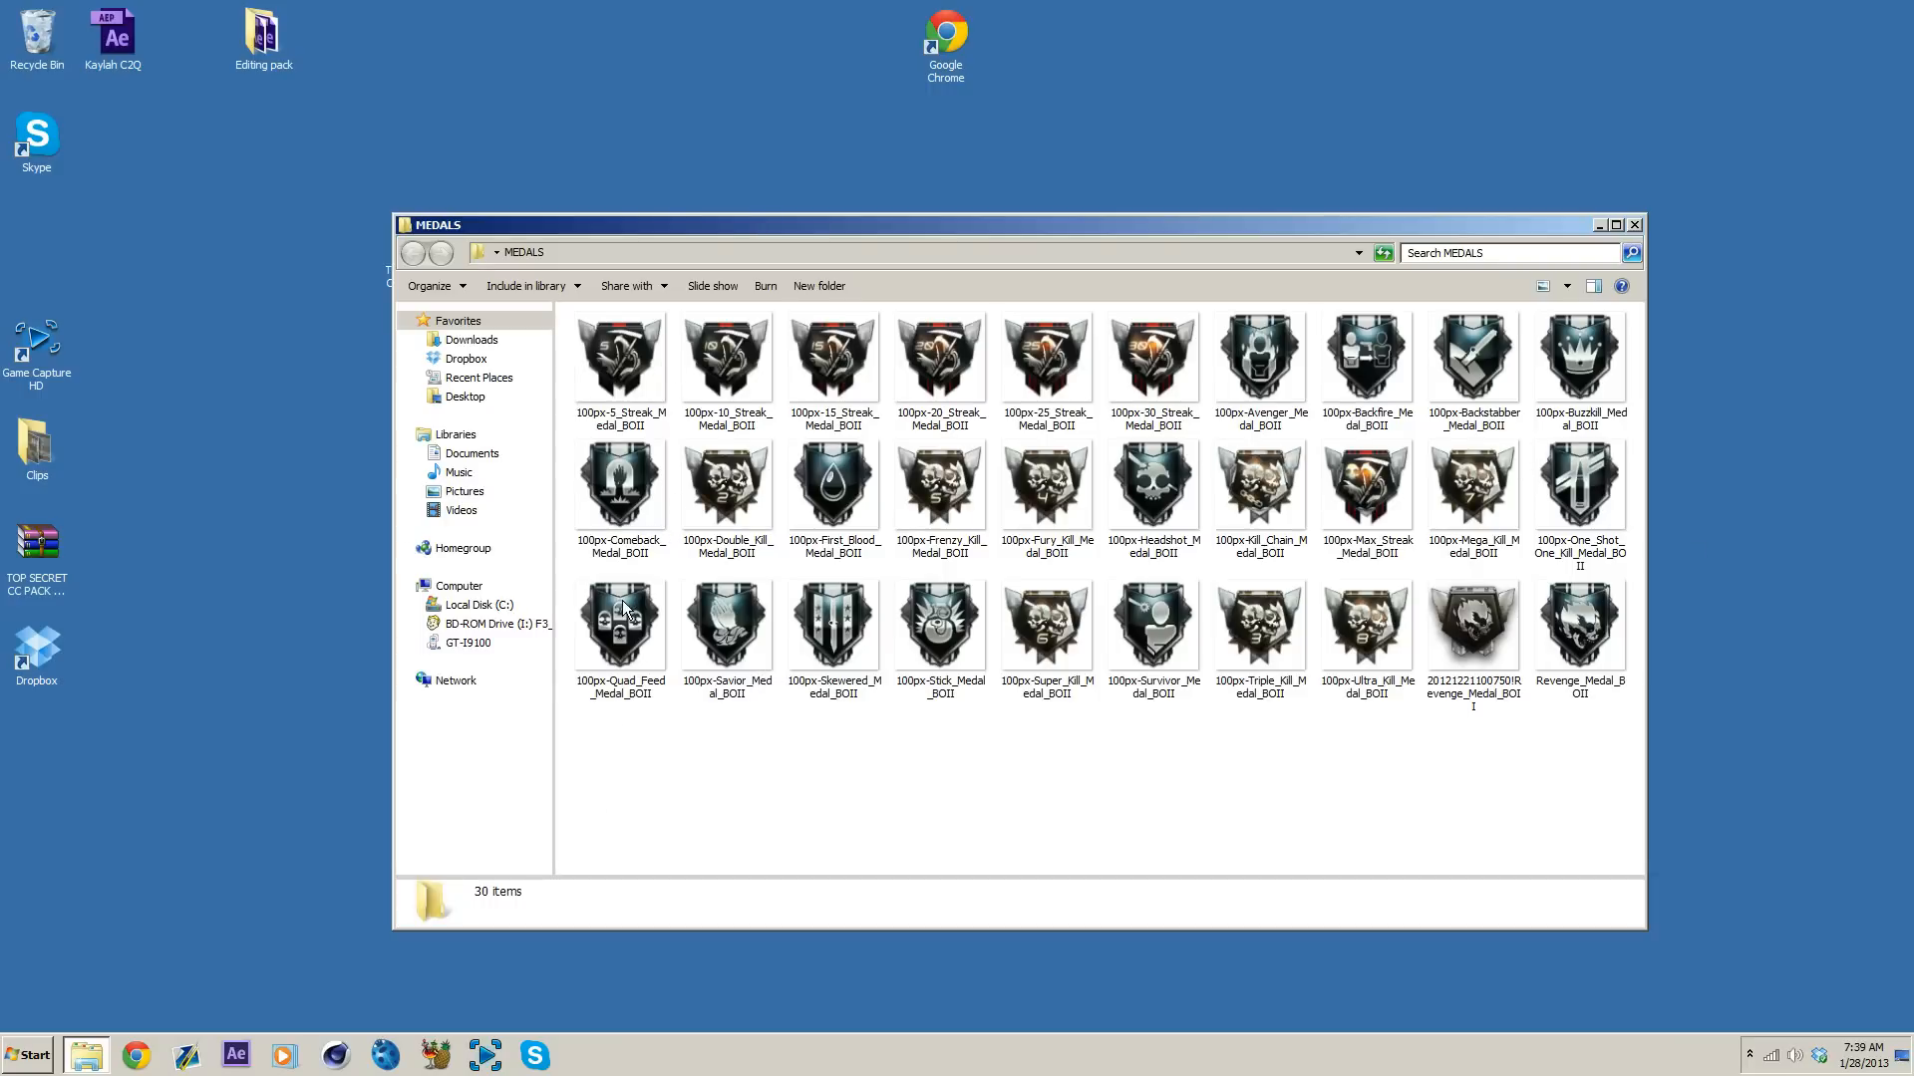
{"action": "left_click", "coordinate": [1634, 225]}
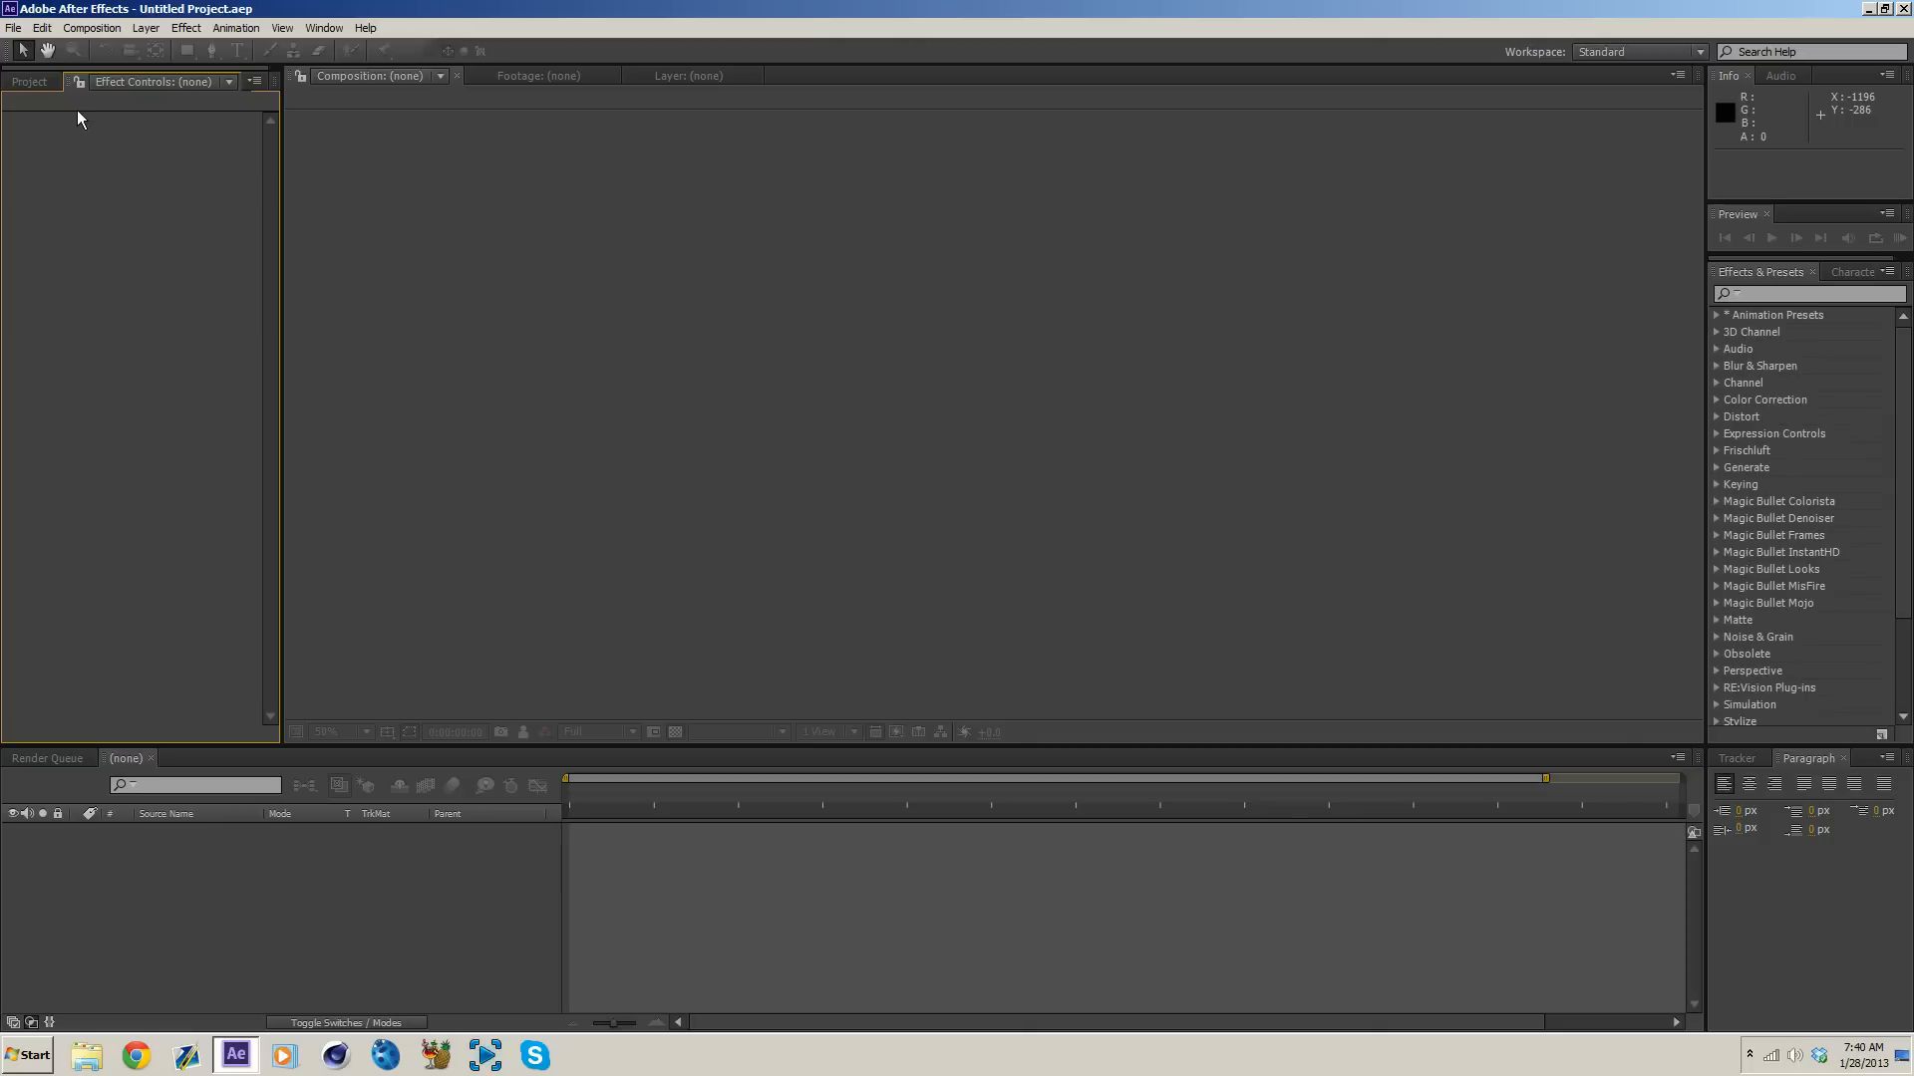
Import the "split 5 DSR" video clip from the Clips folder into the After Effects project.
{"action": "left_click", "coordinate": [47, 88]}
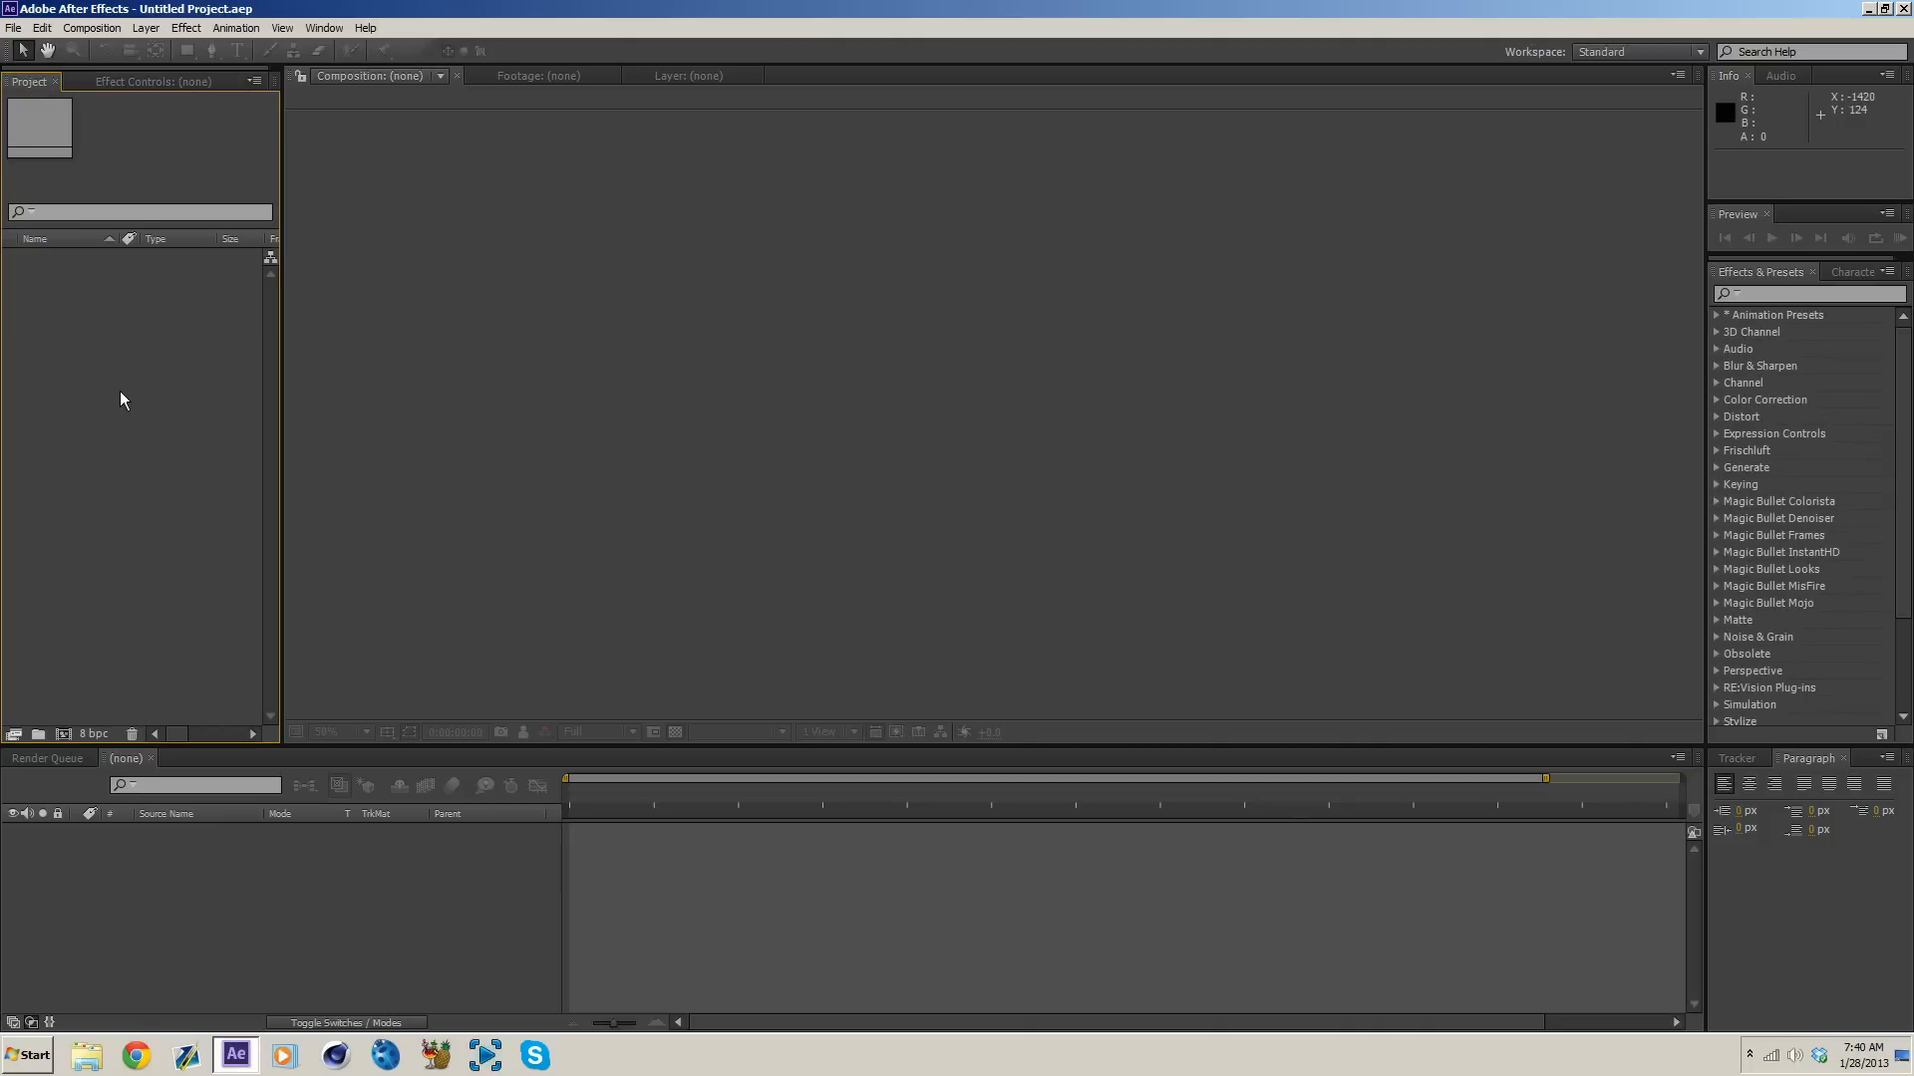
{"action": "double_click", "coordinate": [121, 330]}
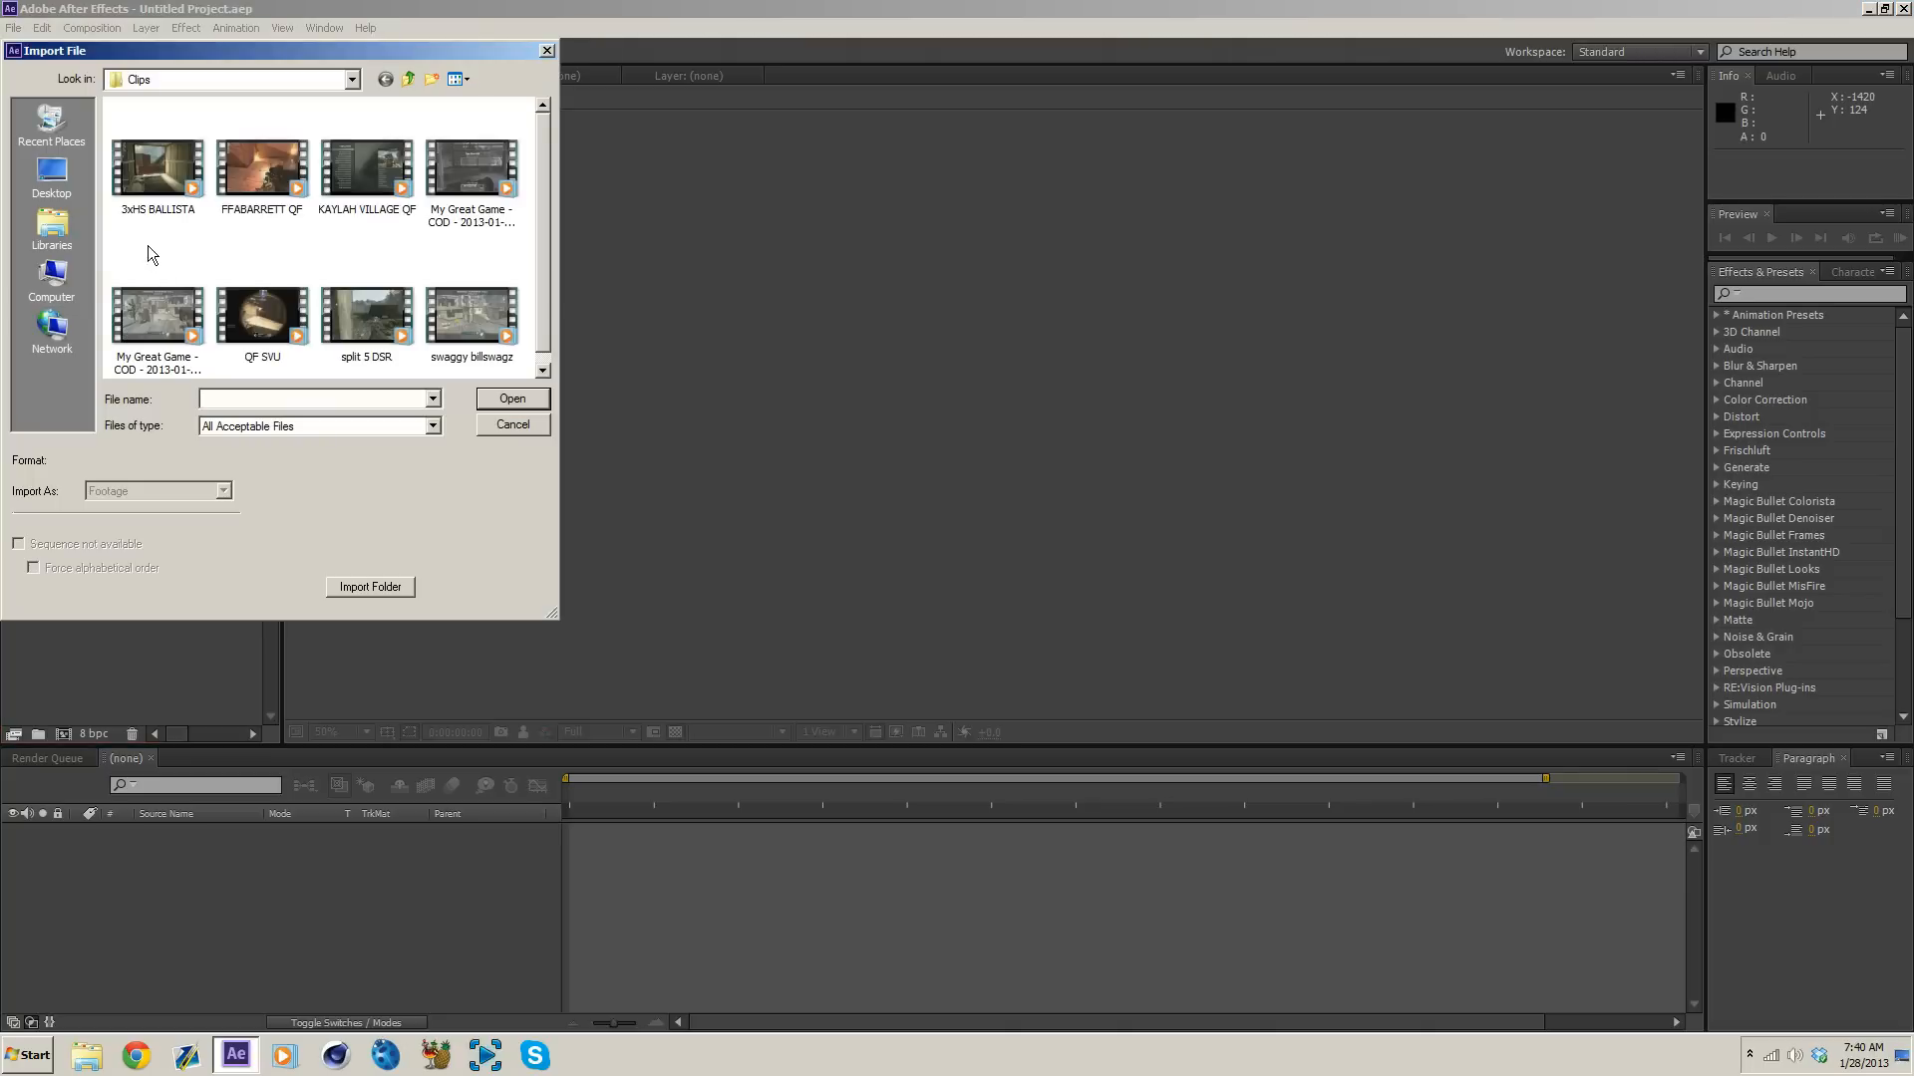
{"action": "left_click", "coordinate": [248, 274]}
{"action": "left_click", "coordinate": [502, 257]}
{"action": "left_click", "coordinate": [391, 309]}
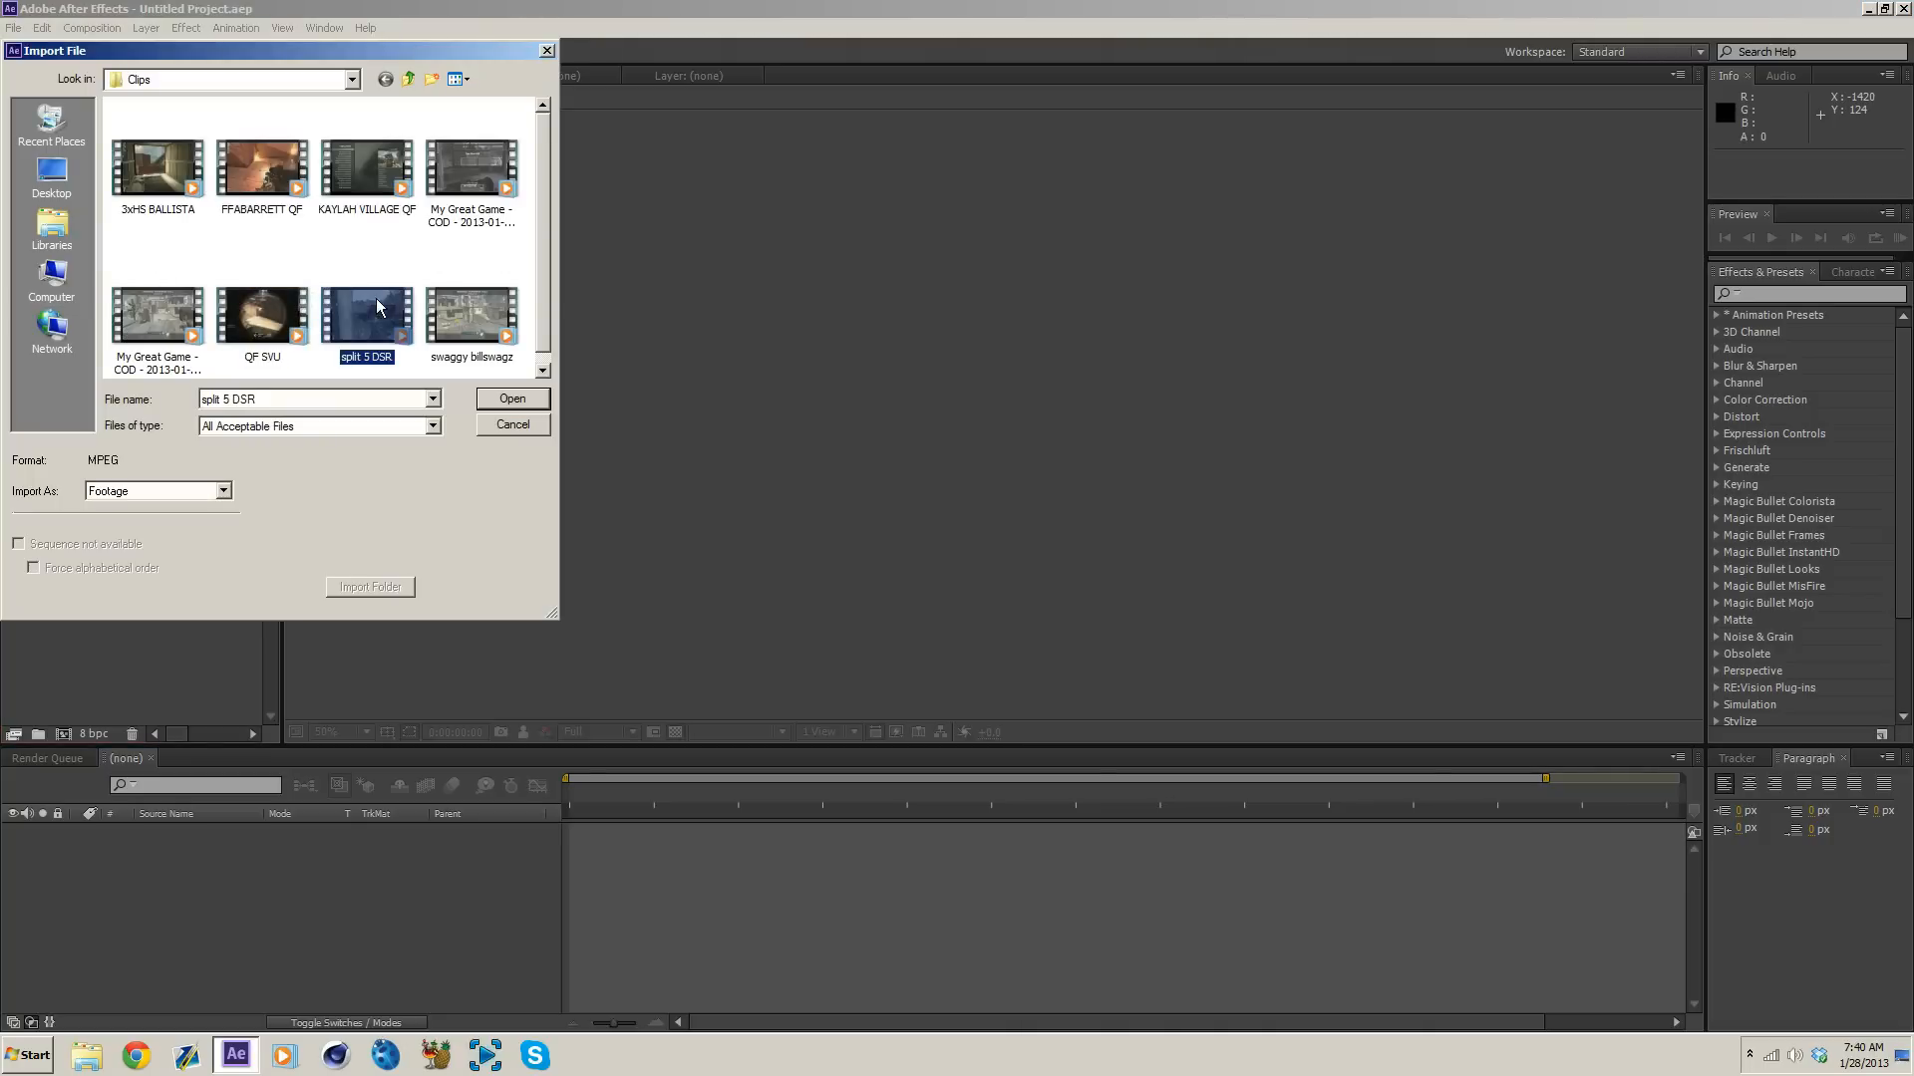
{"action": "left_click", "coordinate": [513, 401]}
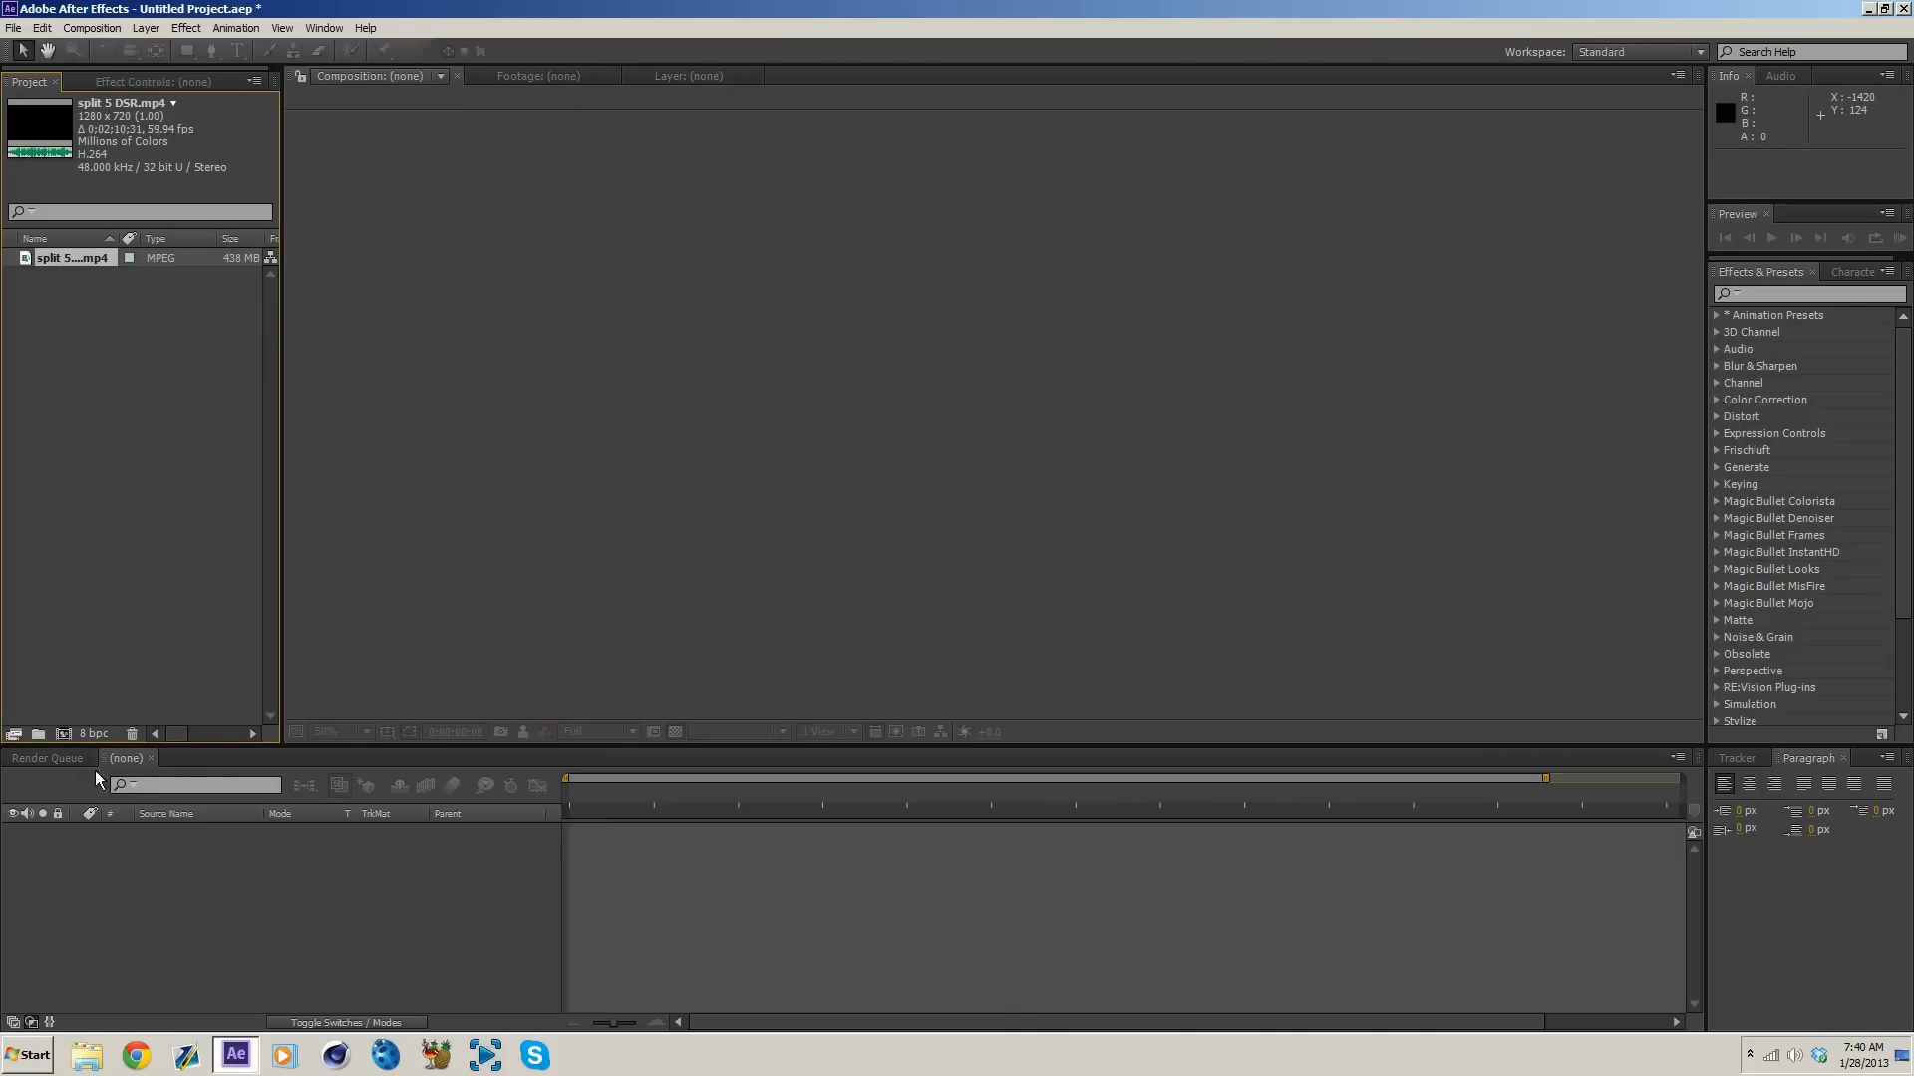
Create a new composition from the split 5 DSR clip.
{"action": "left_click_drag", "start_coordinate": [69, 748], "coordinate": [63, 735]}
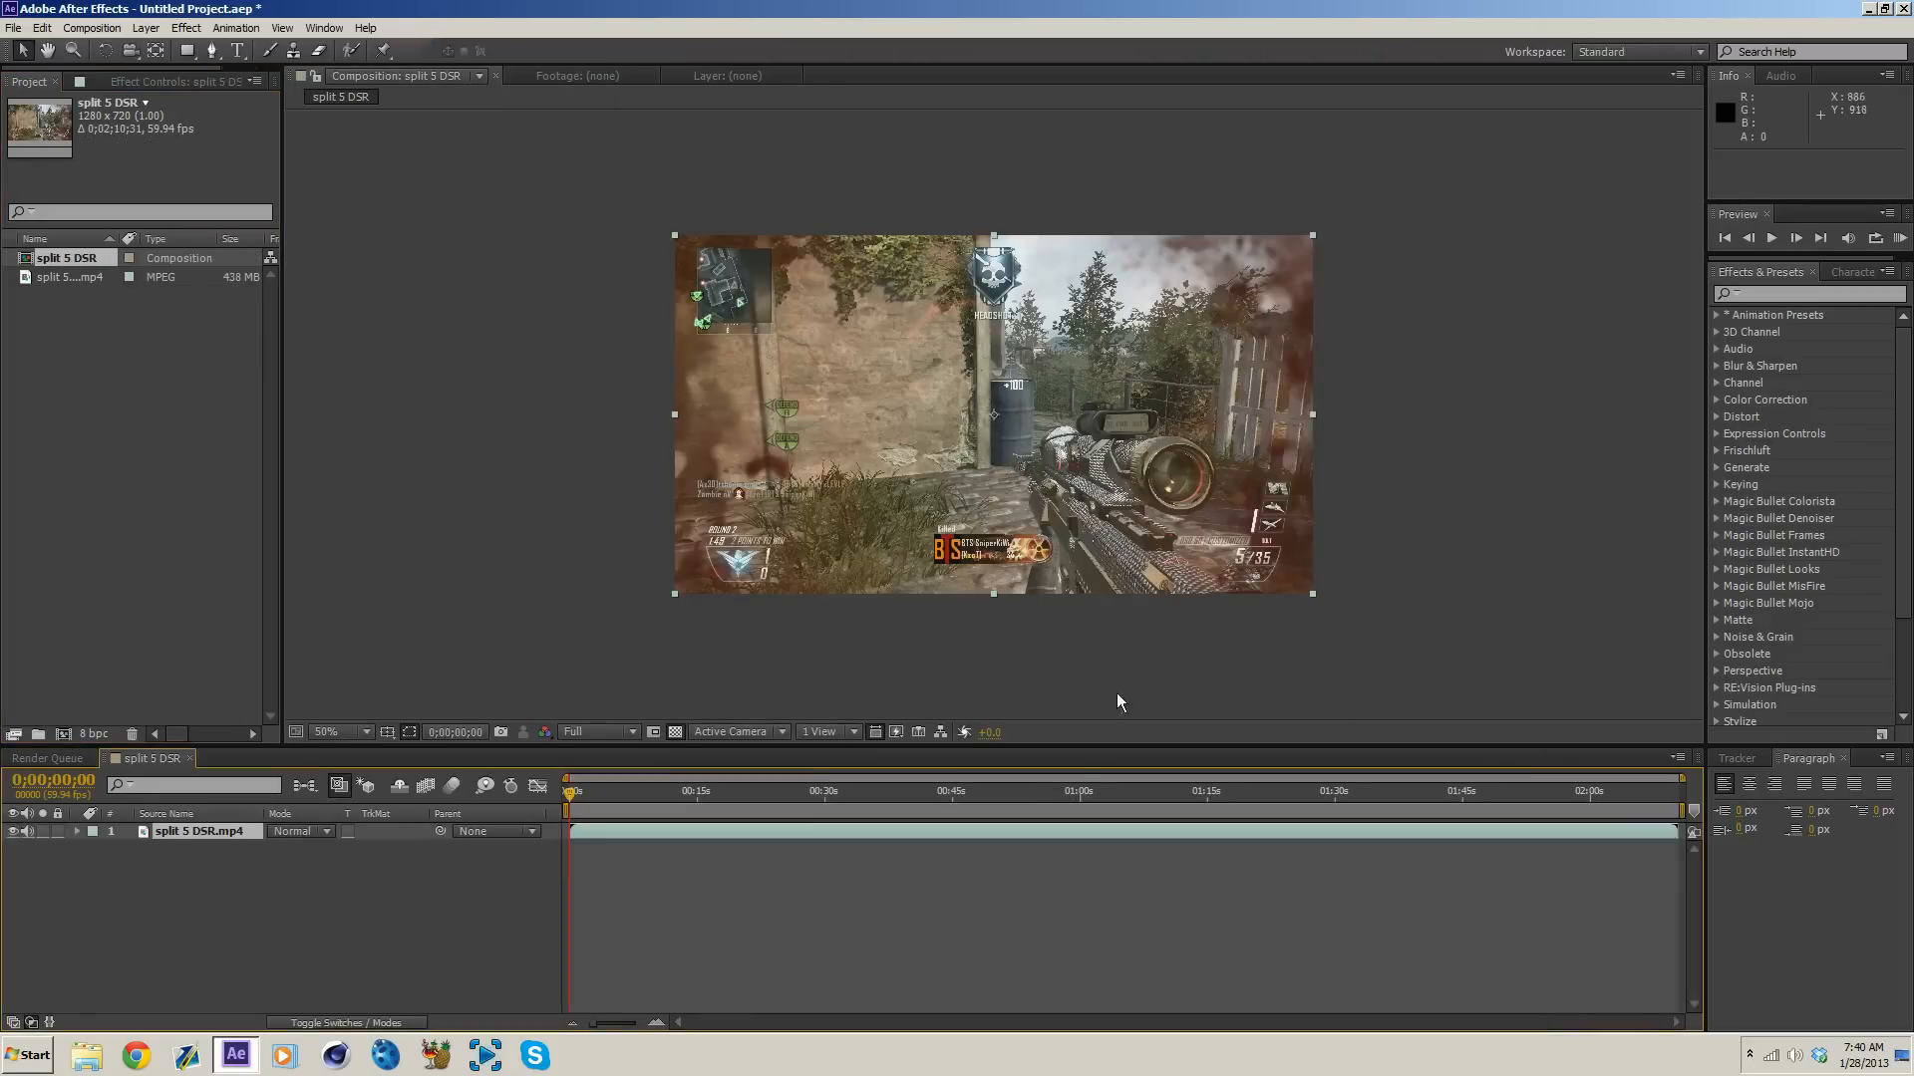
{"action": "scroll", "coordinate": [1416, 231], "scroll_direction": "up", "scroll_amount": 1}
{"action": "left_click_drag", "start_coordinate": [1049, 160], "coordinate": [1045, 254]}
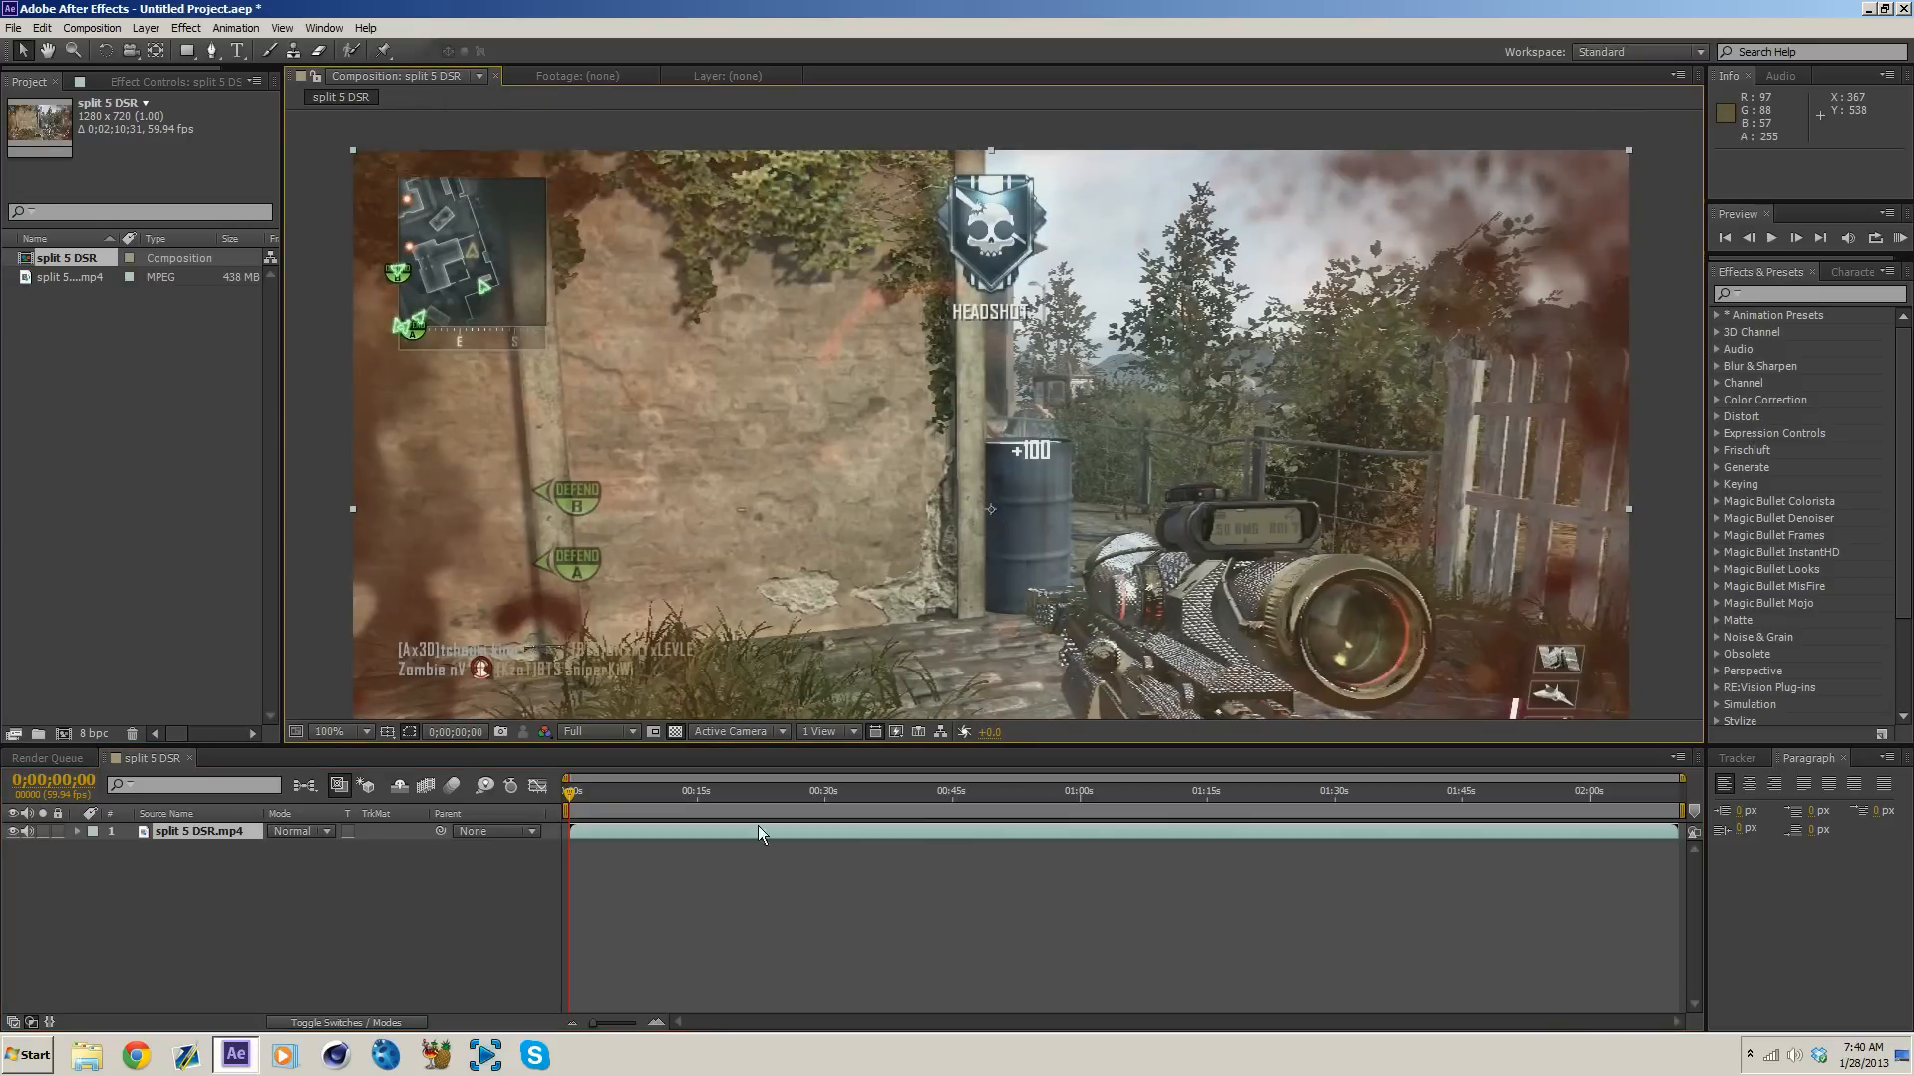
{"action": "left_click", "coordinate": [812, 924]}
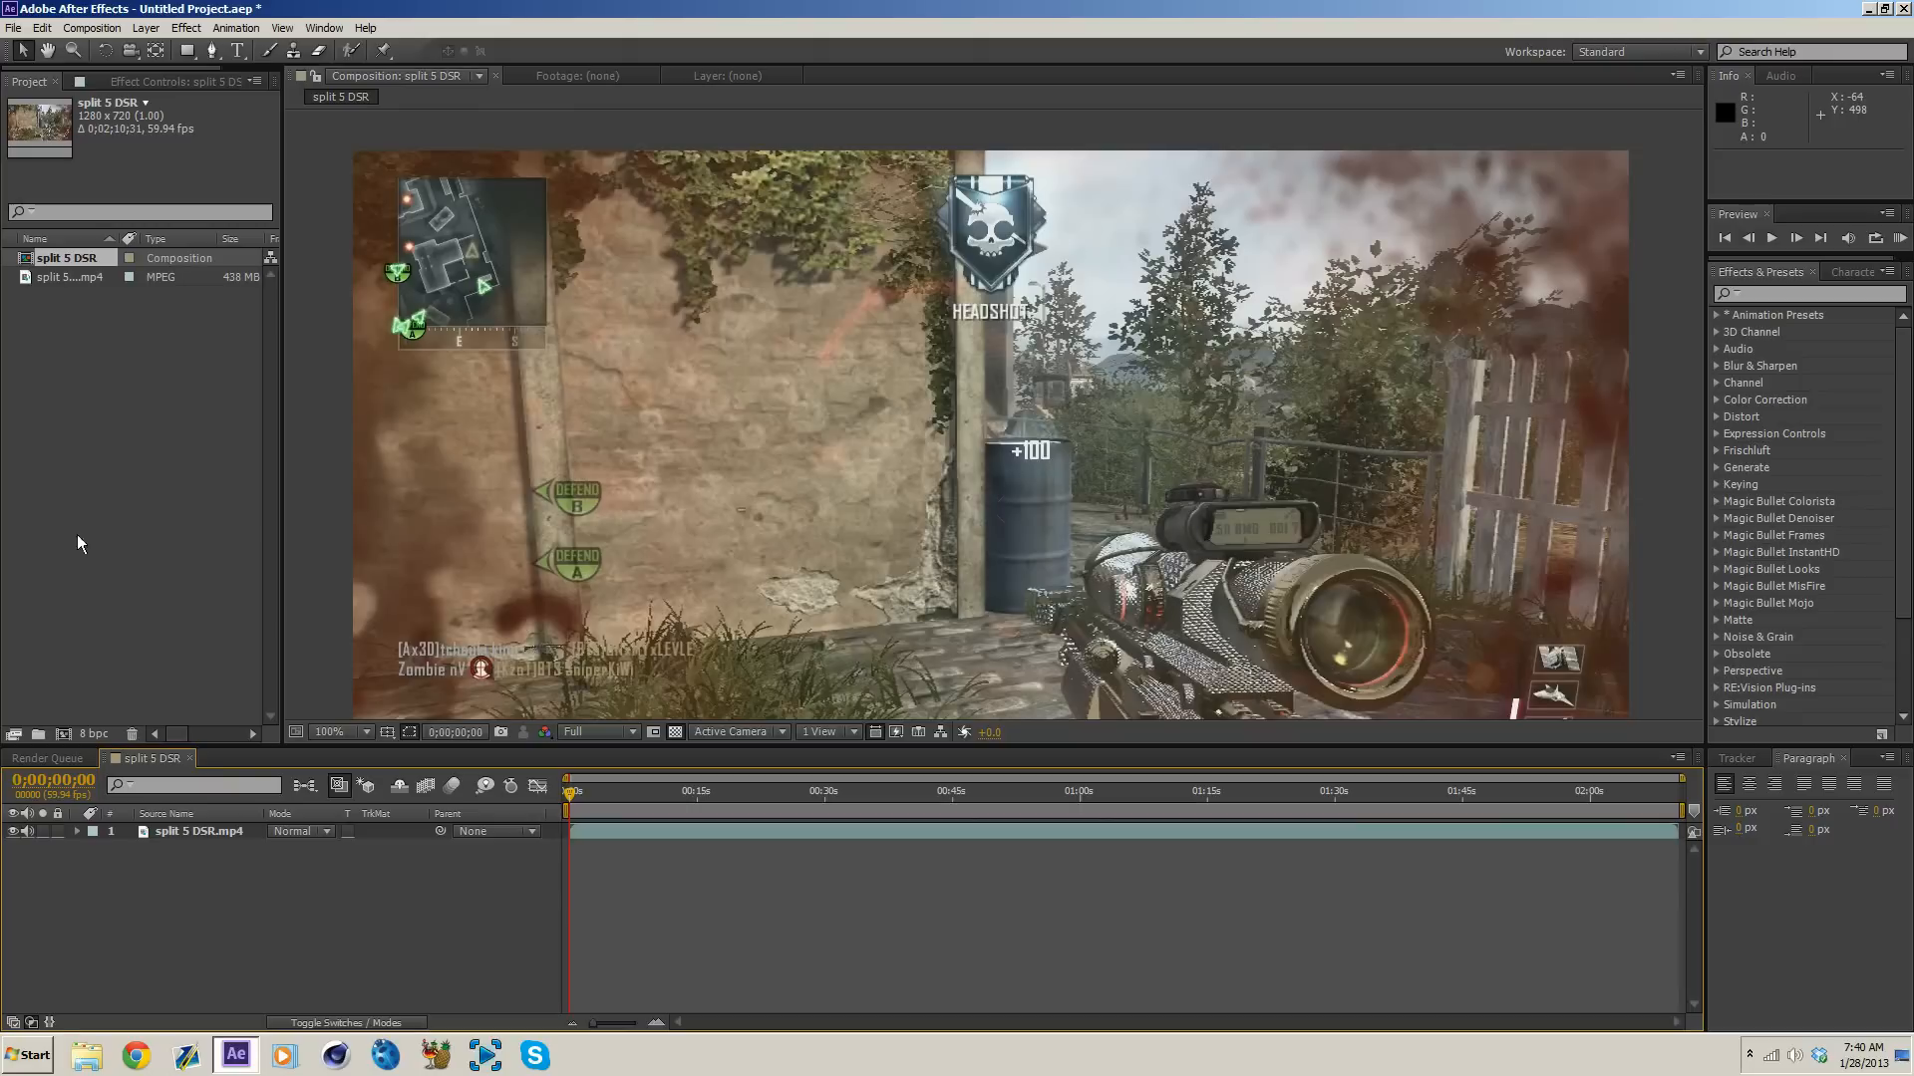
Import the 100px-Comeback_Medal_BOII image from the MEDALS folder on the desktop.
{"action": "double_click", "coordinate": [80, 375]}
{"action": "left_click", "coordinate": [38, 249]}
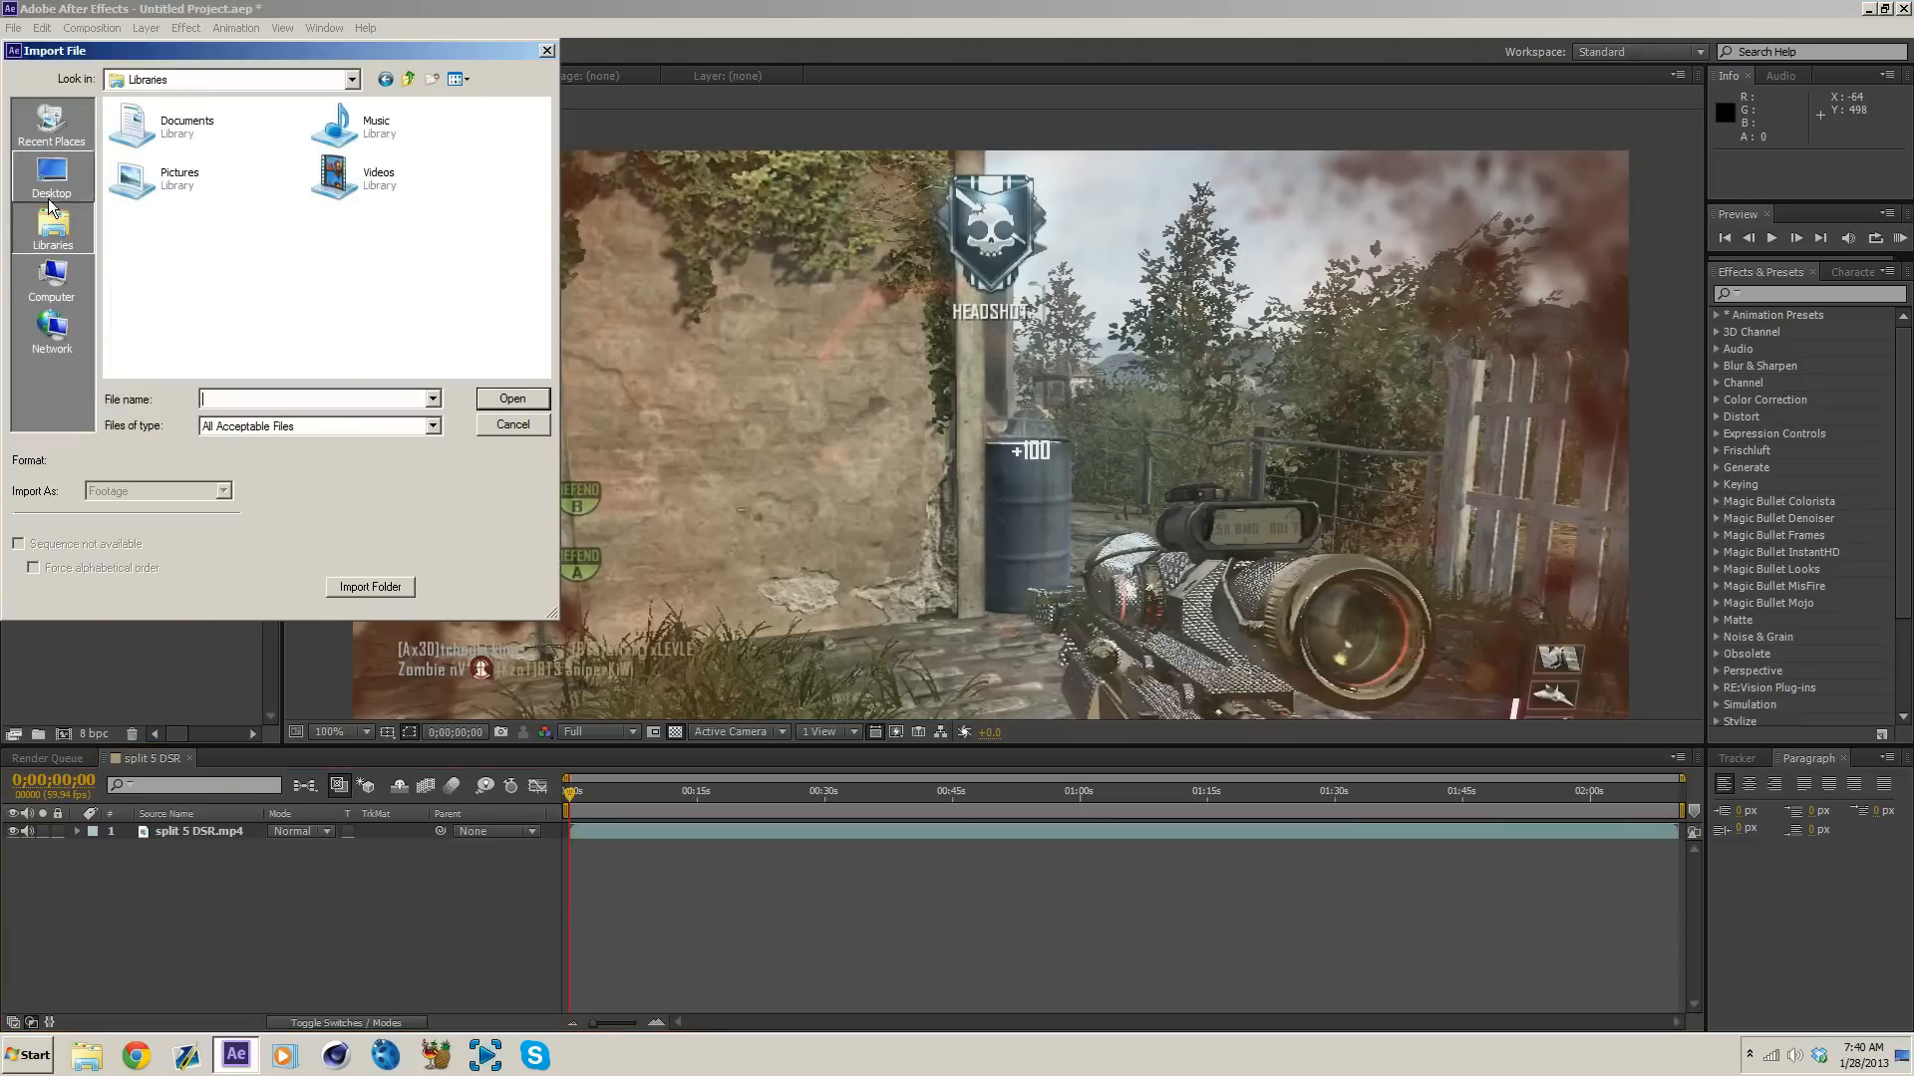
{"action": "left_click", "coordinate": [52, 177]}
{"action": "double_click", "coordinate": [387, 335]}
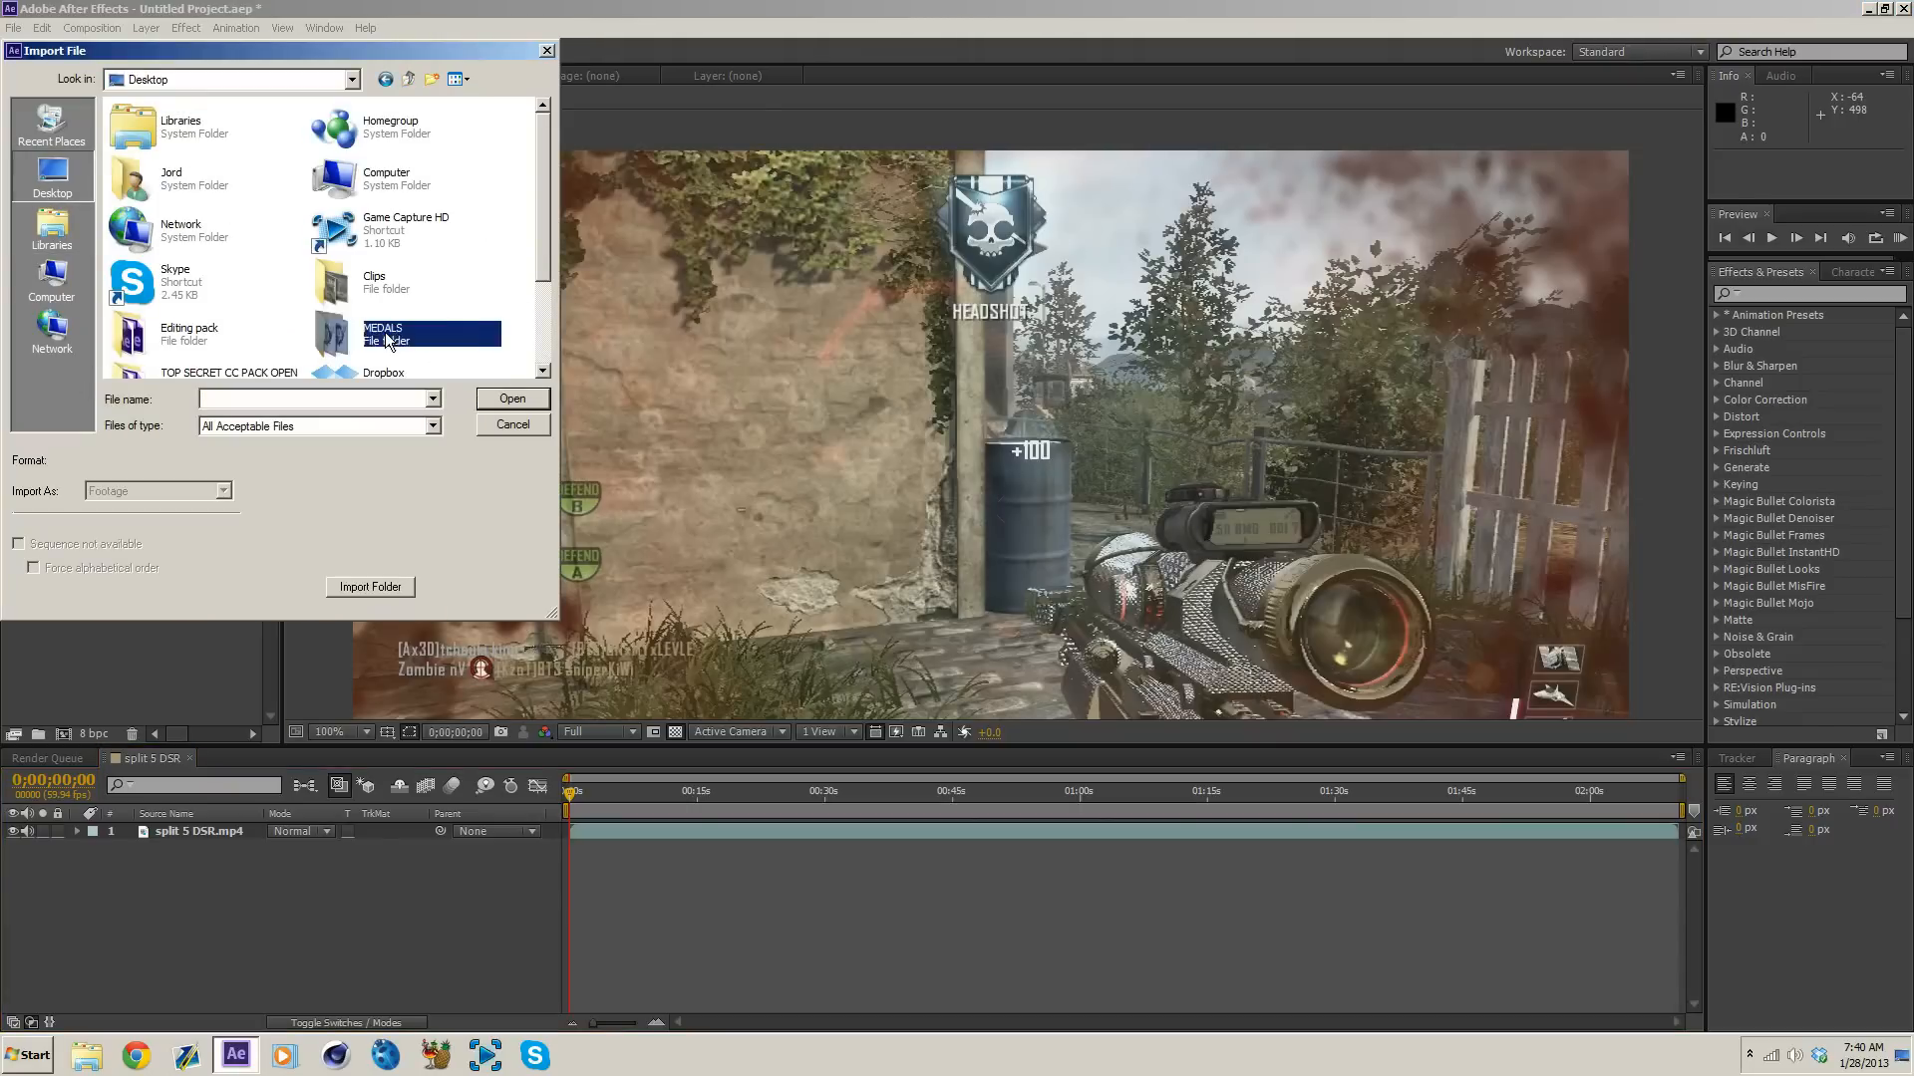
{"action": "scroll", "coordinate": [411, 224], "scroll_direction": "down", "scroll_amount": 2}
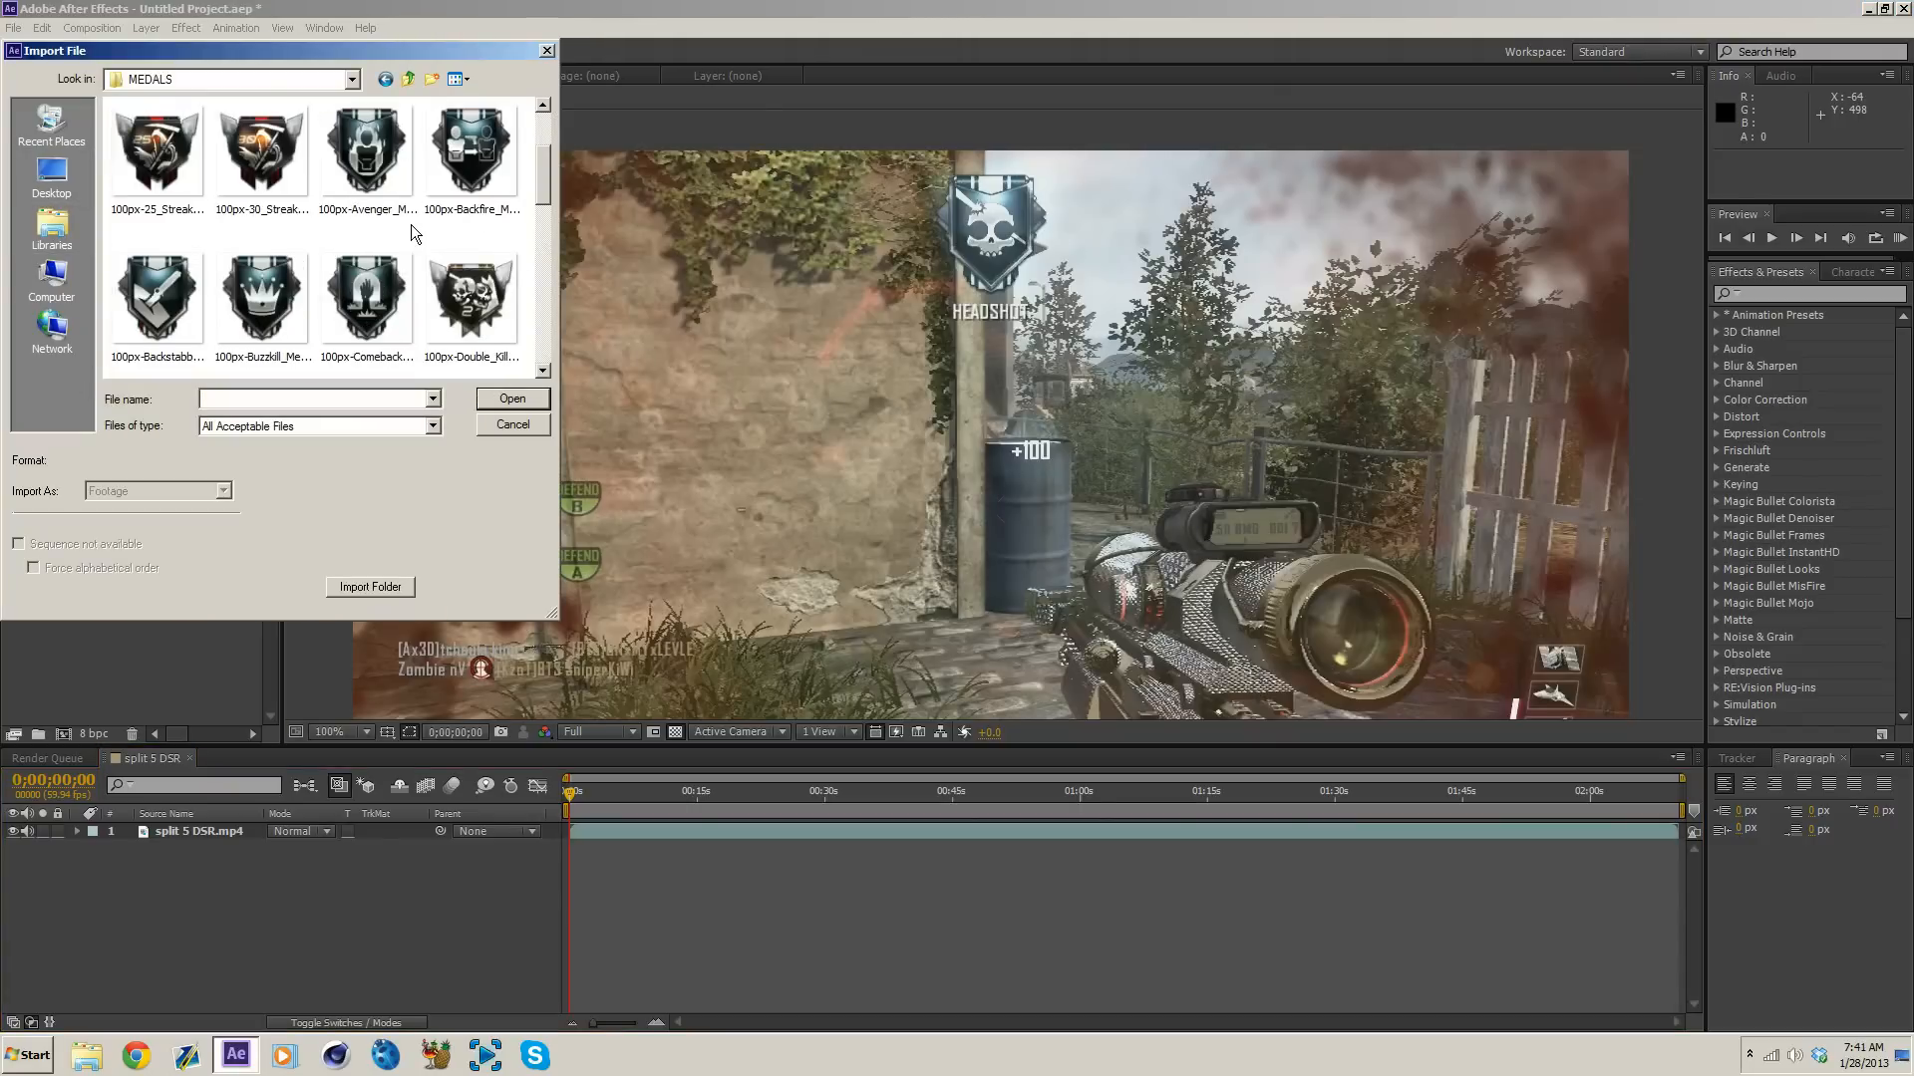
{"action": "left_click", "coordinate": [371, 317]}
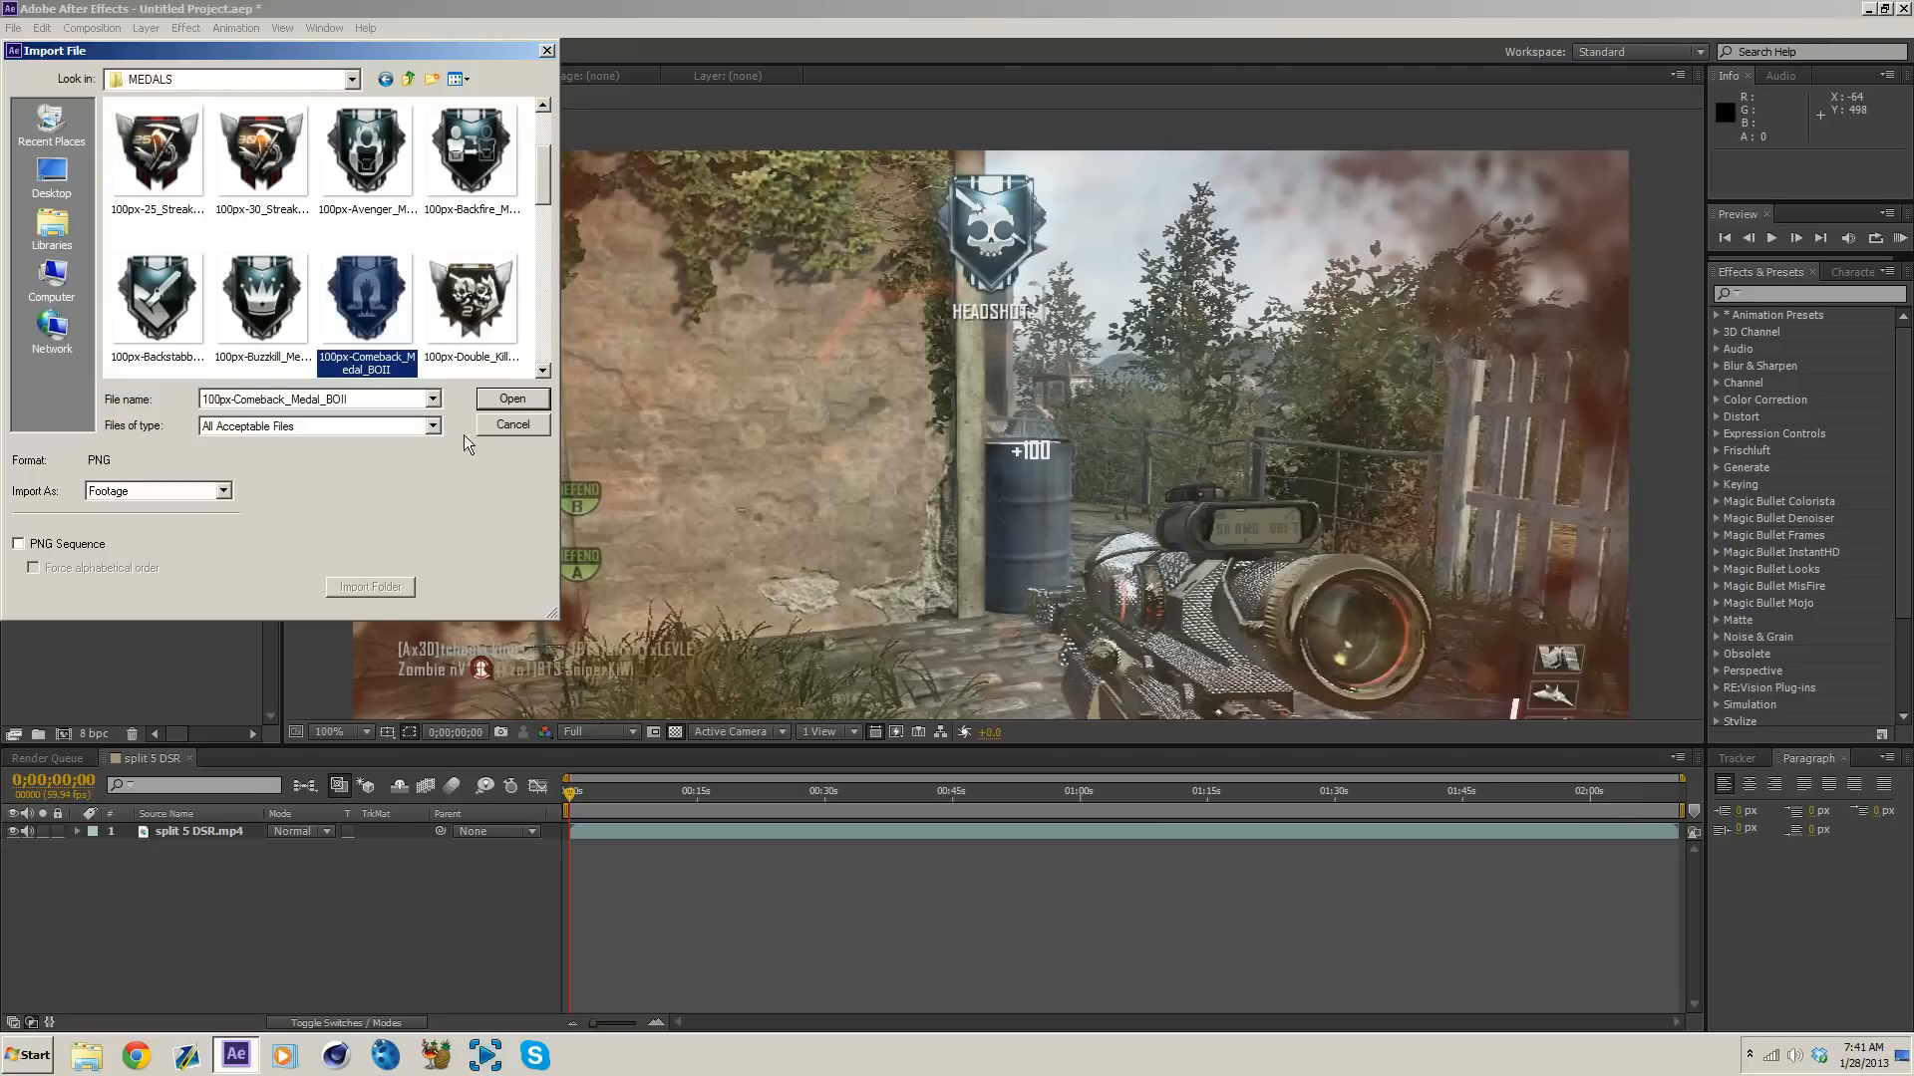
{"action": "left_click", "coordinate": [519, 407]}
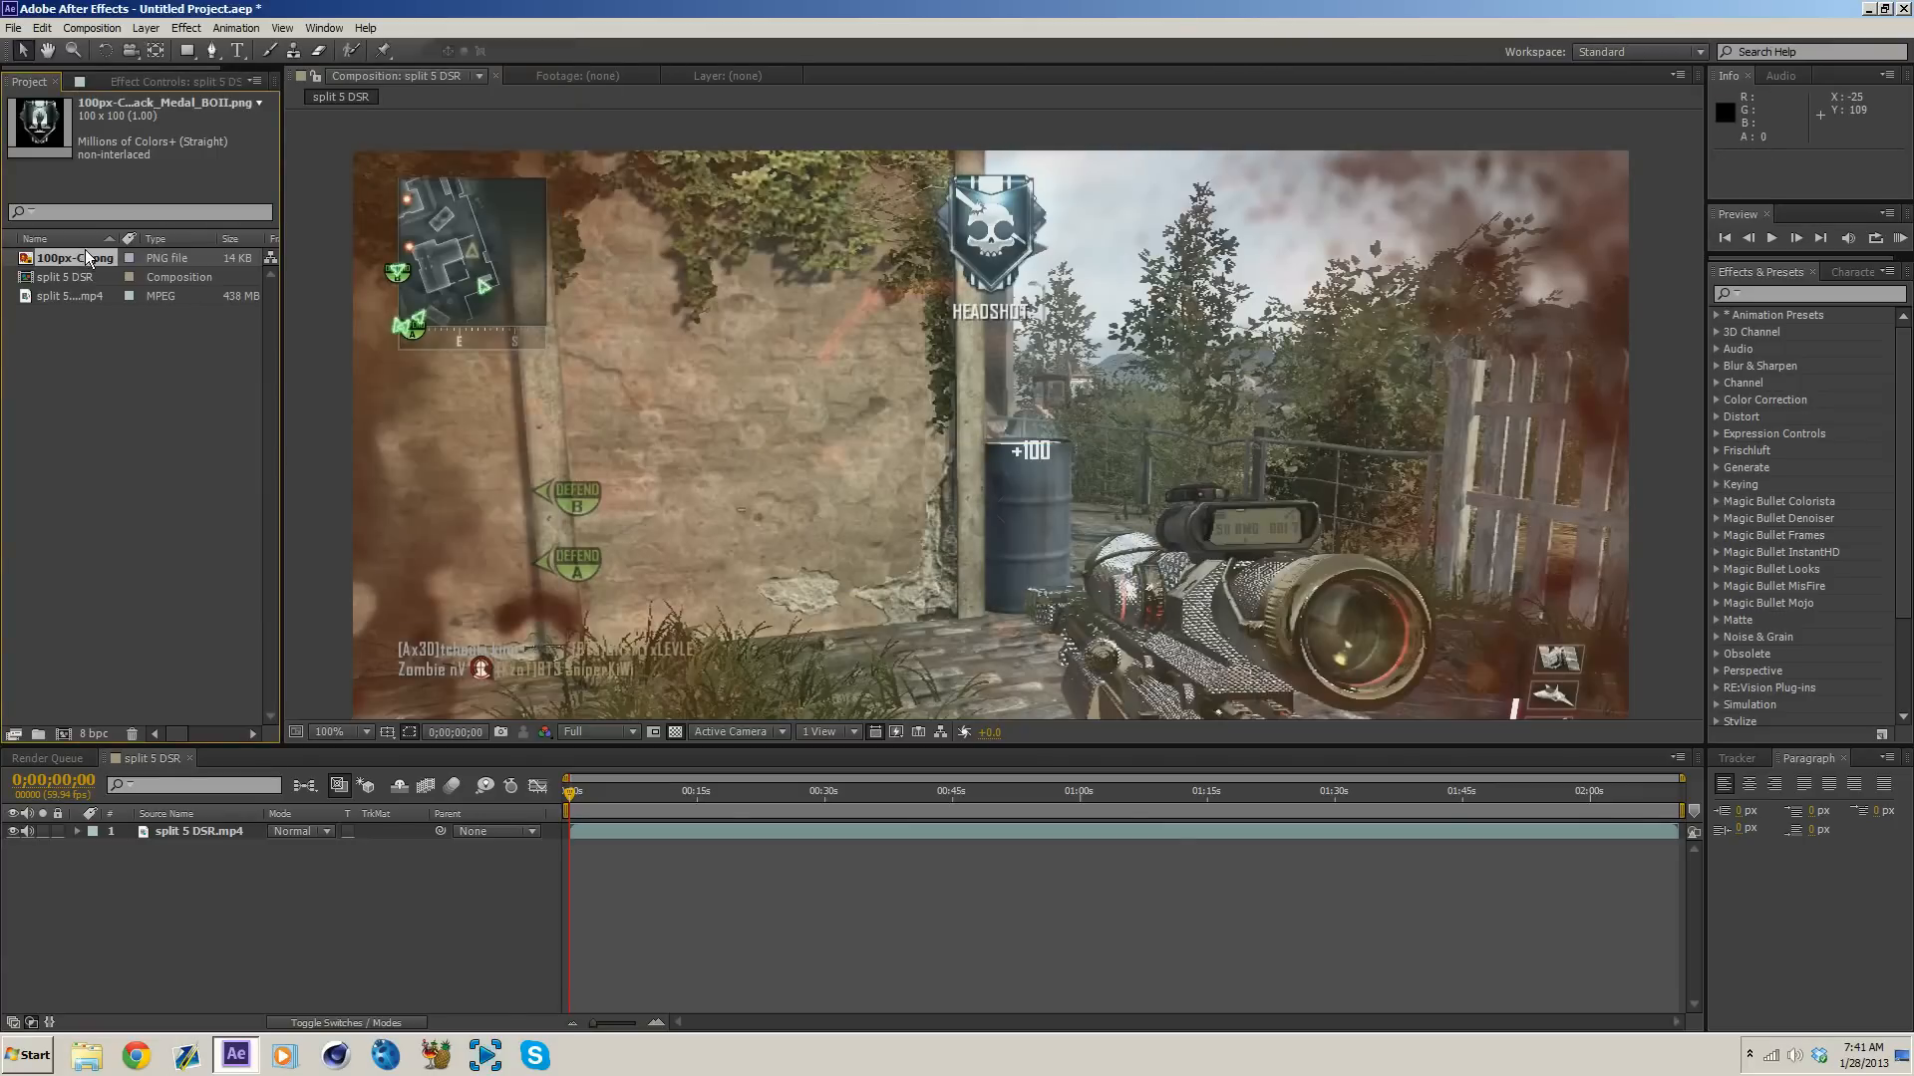
Add the Comeback medal as the top layer starting at 0;00;00;00 and place it over the headshot medal at about 638, 79.
{"action": "left_click_drag", "start_coordinate": [78, 261], "coordinate": [613, 830]}
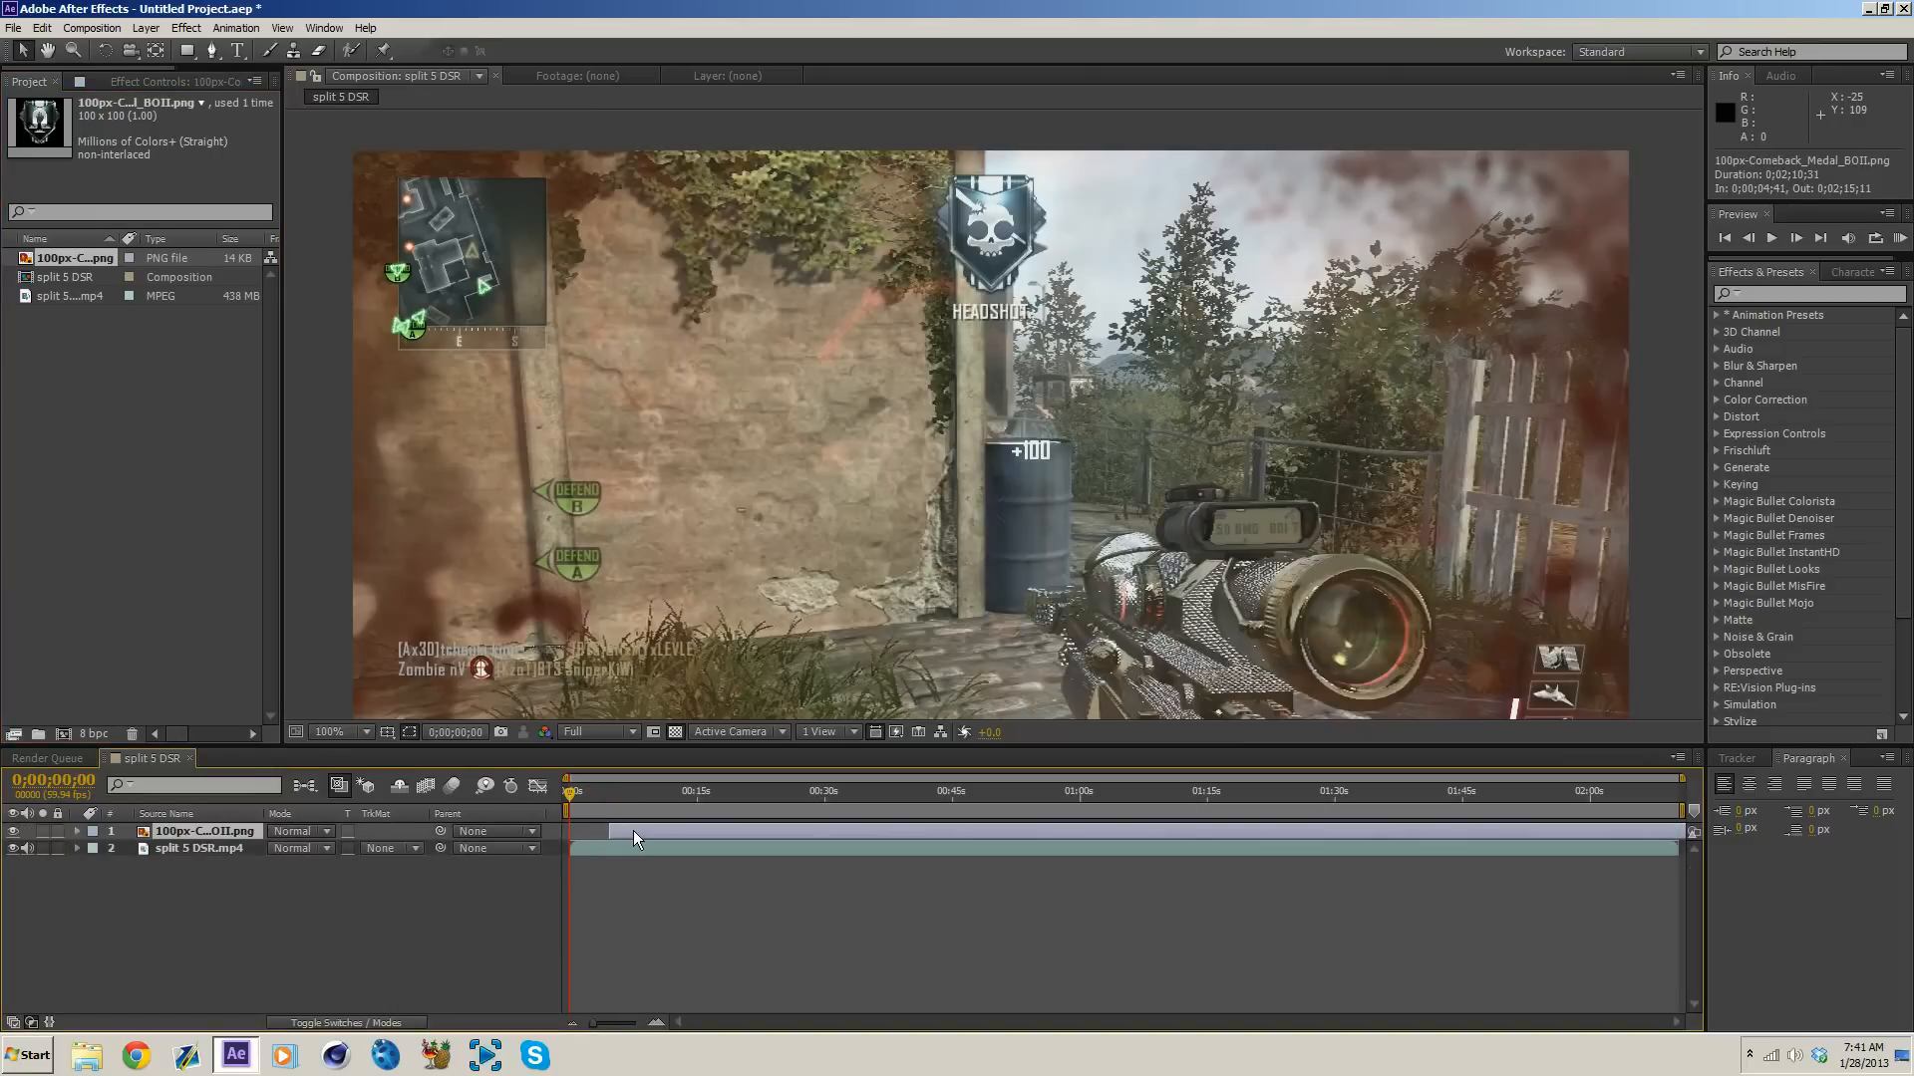
{"action": "key", "text": "bracketleft"}
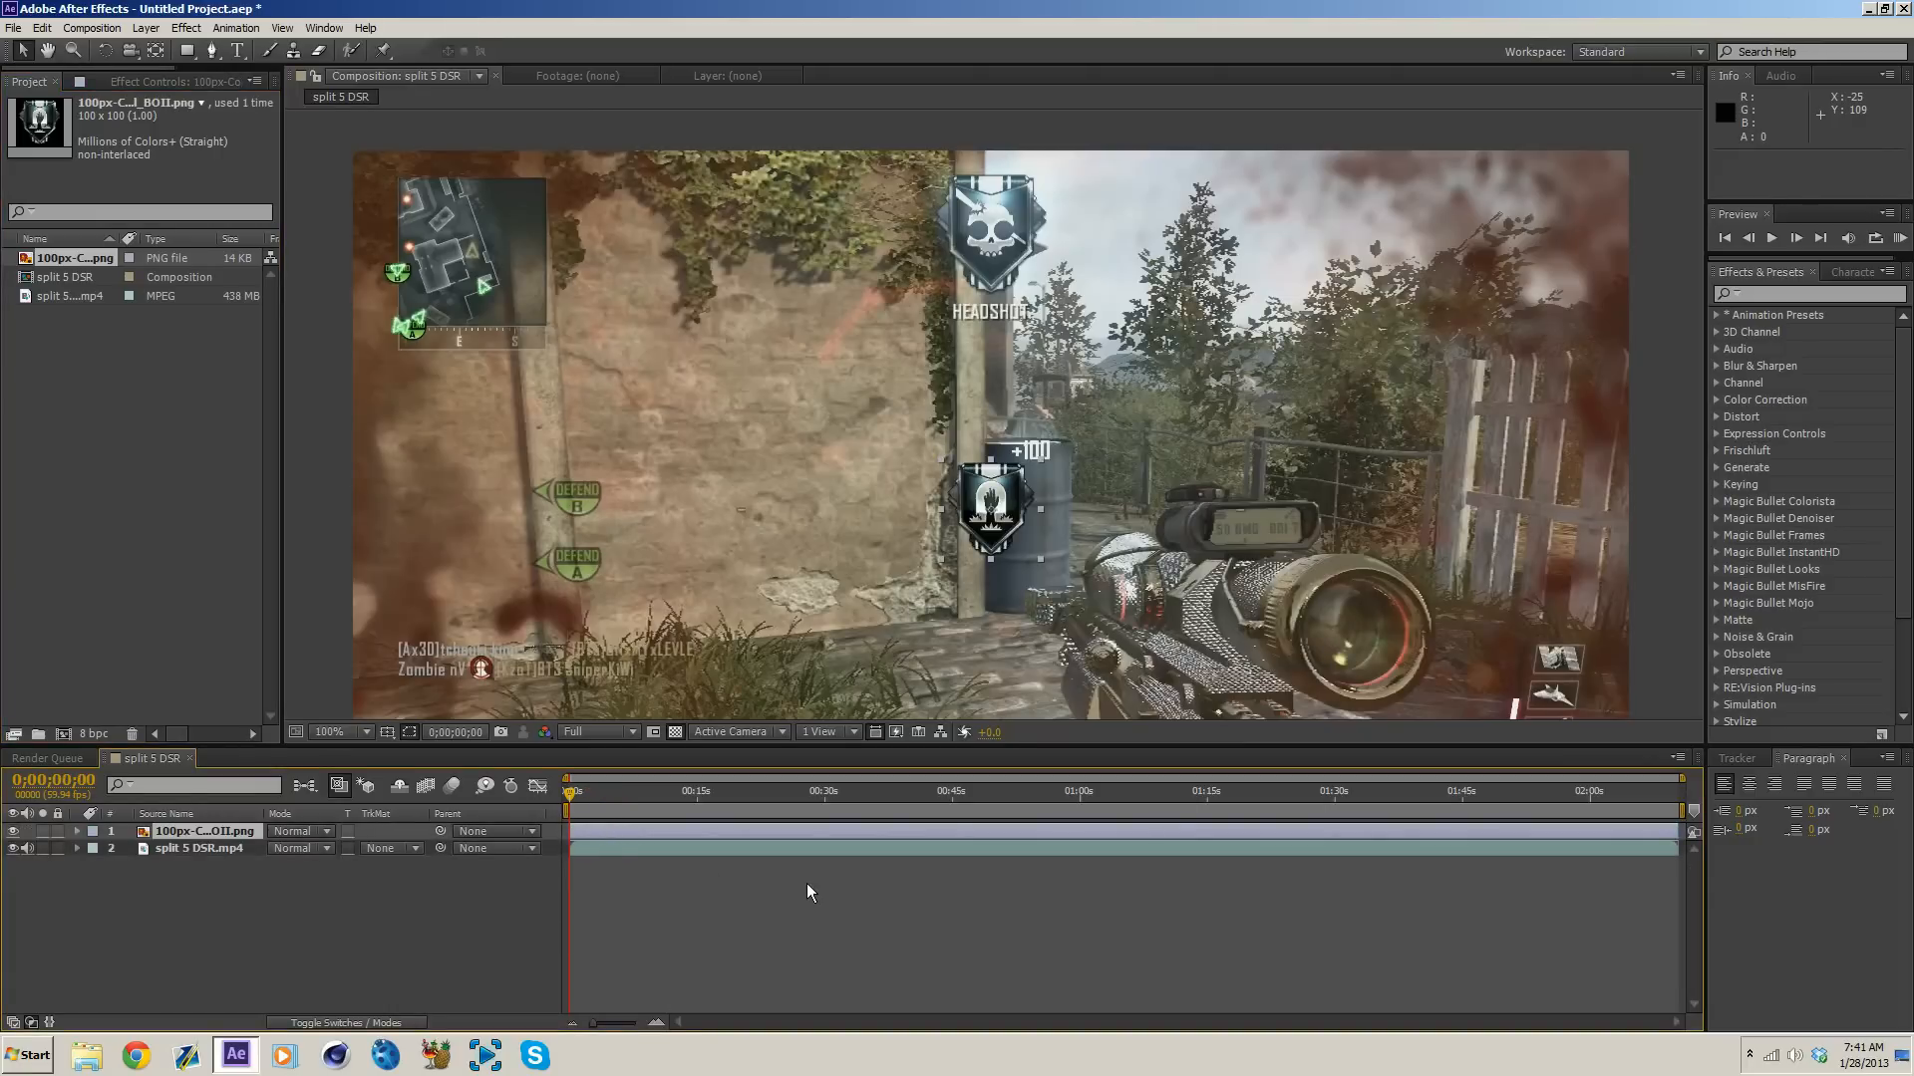
{"action": "left_click_drag", "start_coordinate": [999, 522], "coordinate": [987, 227]}
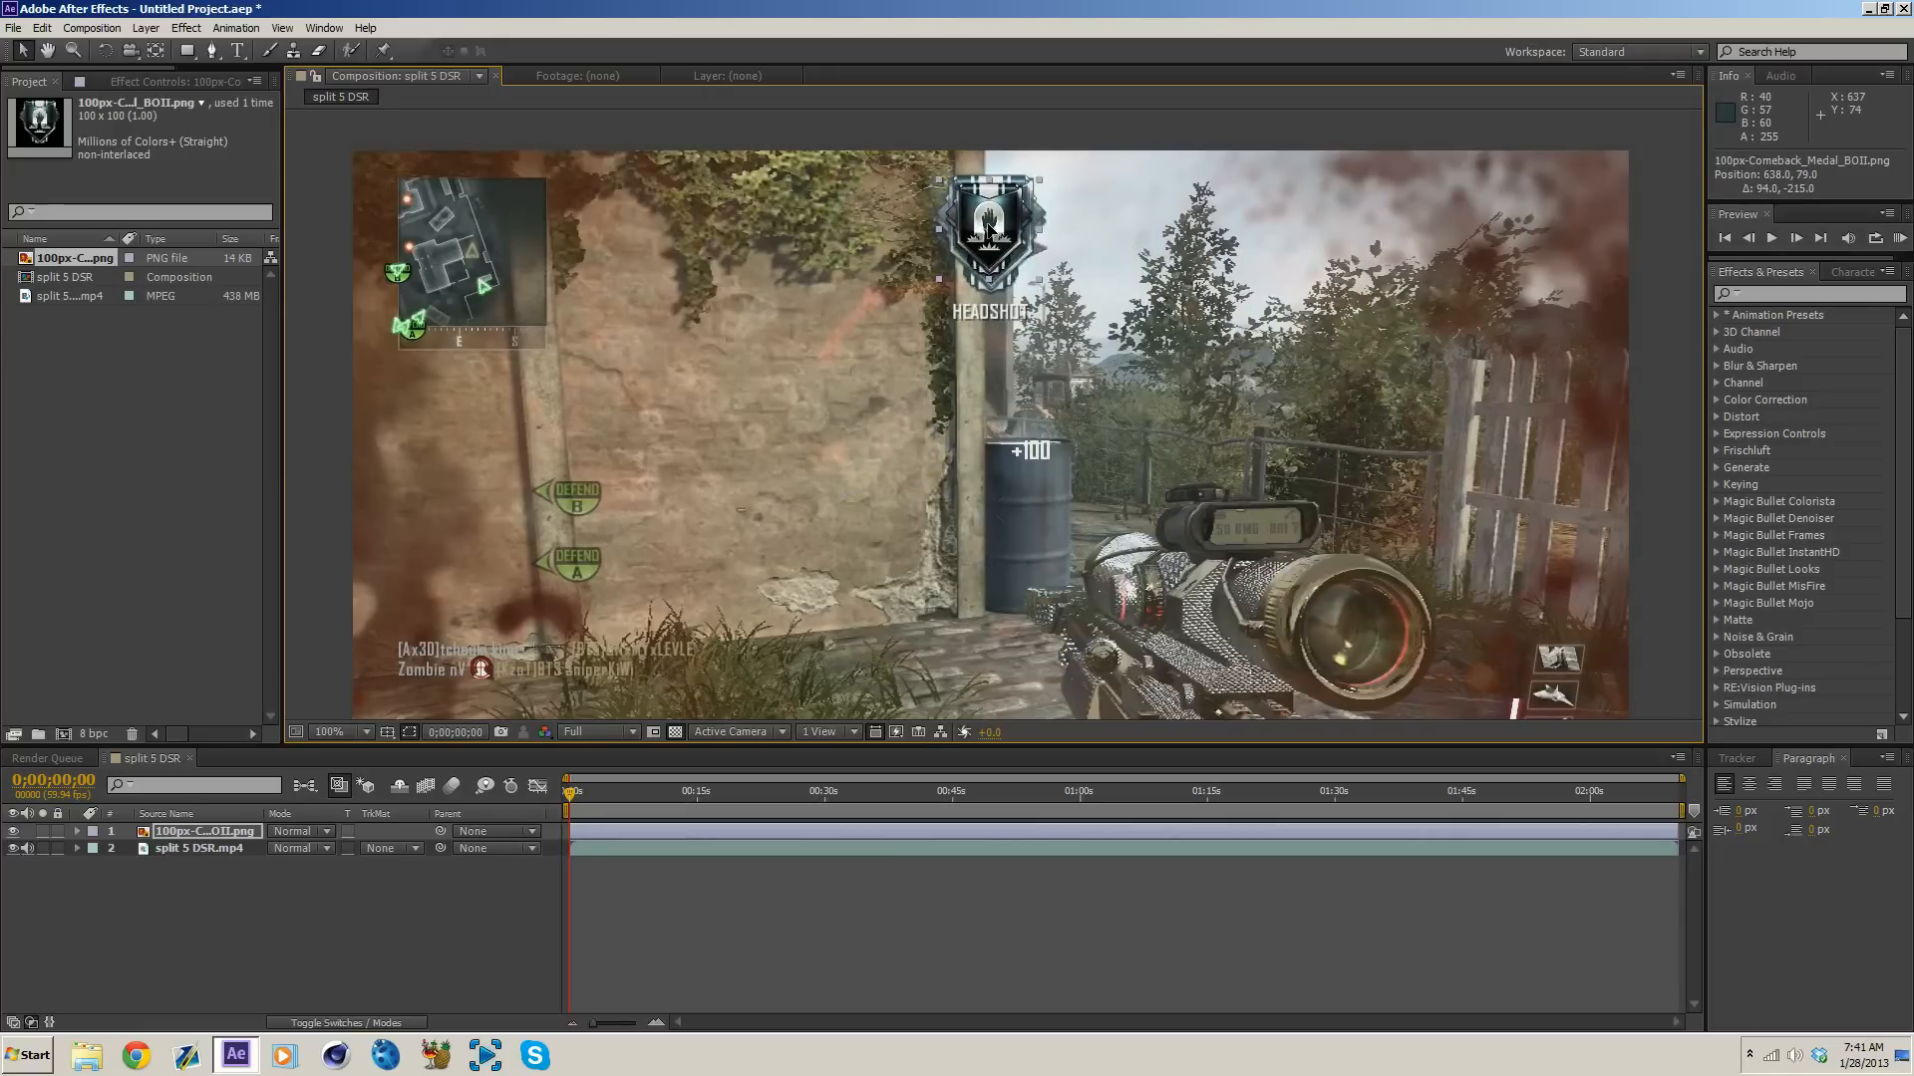
Enlarge the Comeback medal and nudge it to about 641, 83 so it covers the original headshot medal.
{"action": "scroll", "coordinate": [1044, 239], "scroll_direction": "up", "scroll_amount": 5}
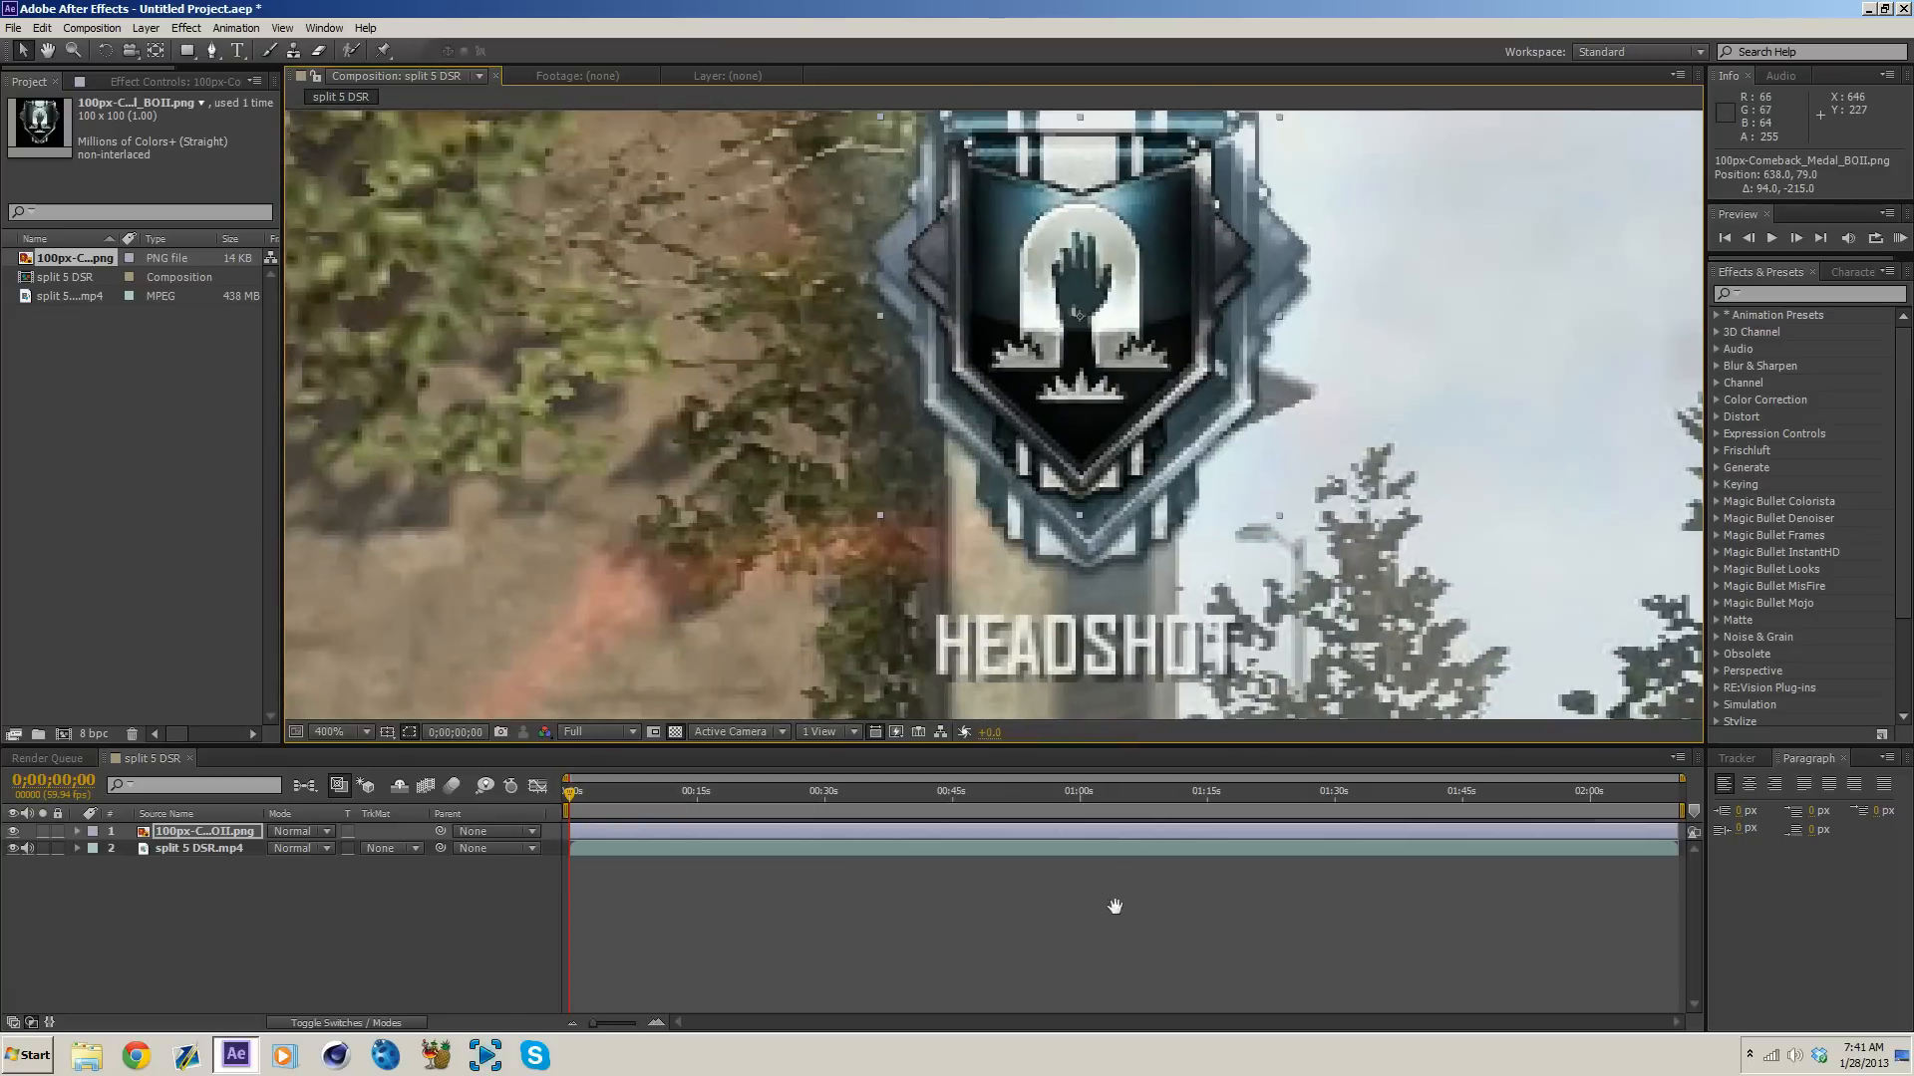
{"action": "scroll", "coordinate": [1127, 397], "scroll_direction": "down", "scroll_amount": 2}
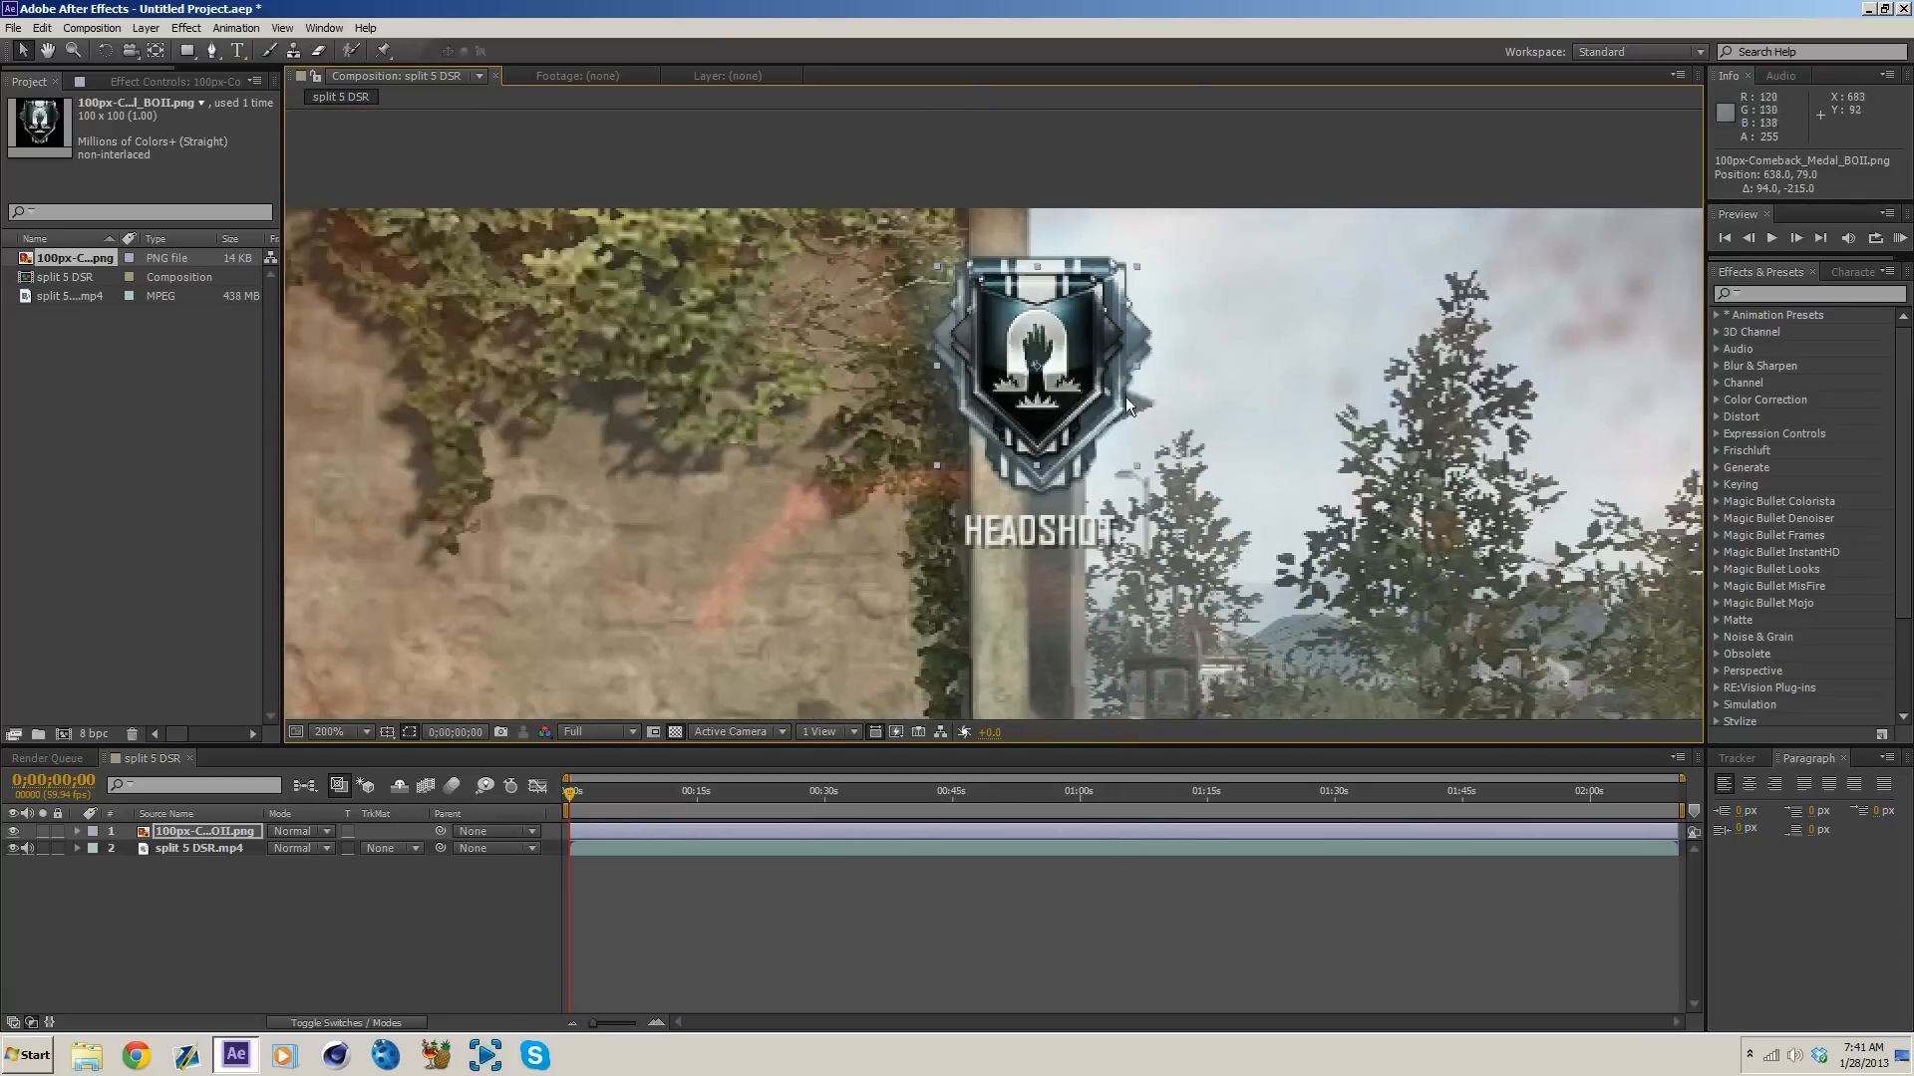
{"action": "left_click_drag", "start_coordinate": [1134, 363], "coordinate": [1155, 363]}
{"action": "left_click_drag", "start_coordinate": [1037, 349], "coordinate": [1041, 356]}
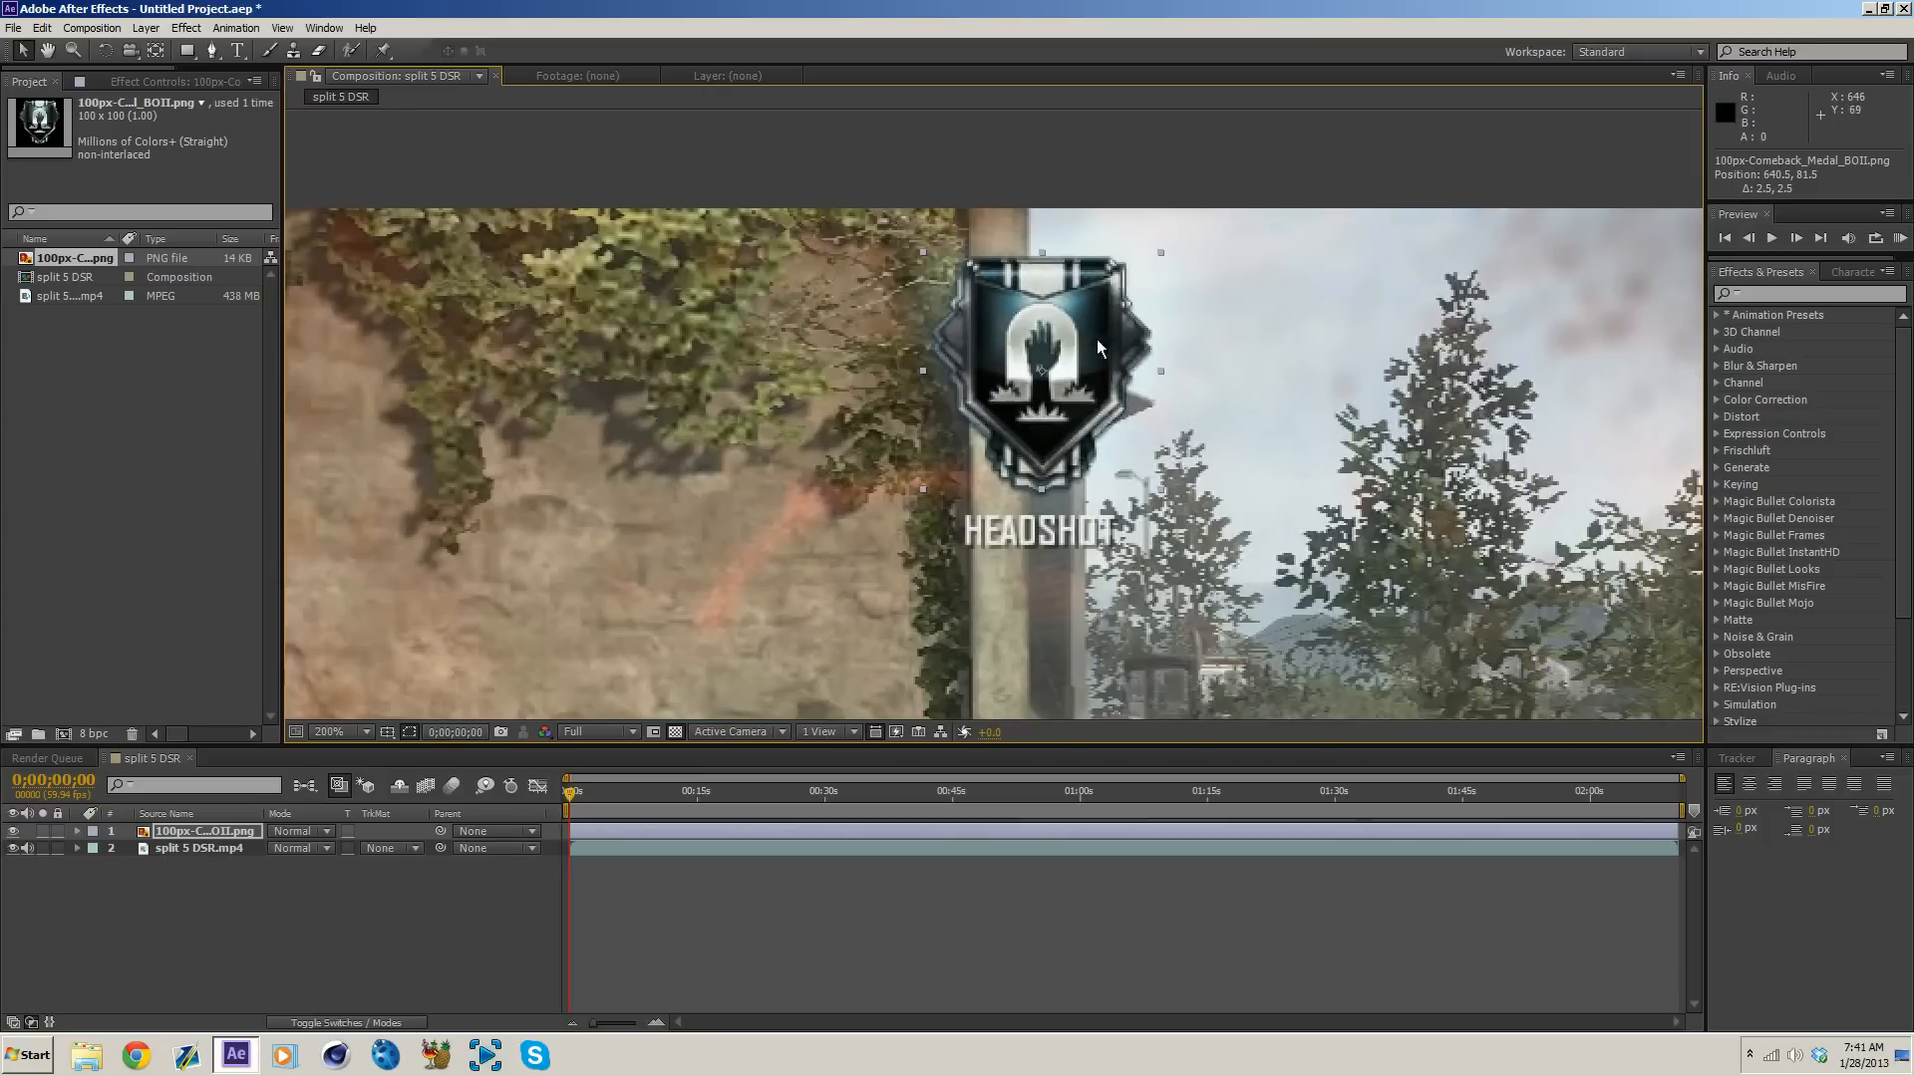
{"action": "left_click_drag", "start_coordinate": [1160, 369], "coordinate": [1105, 358]}
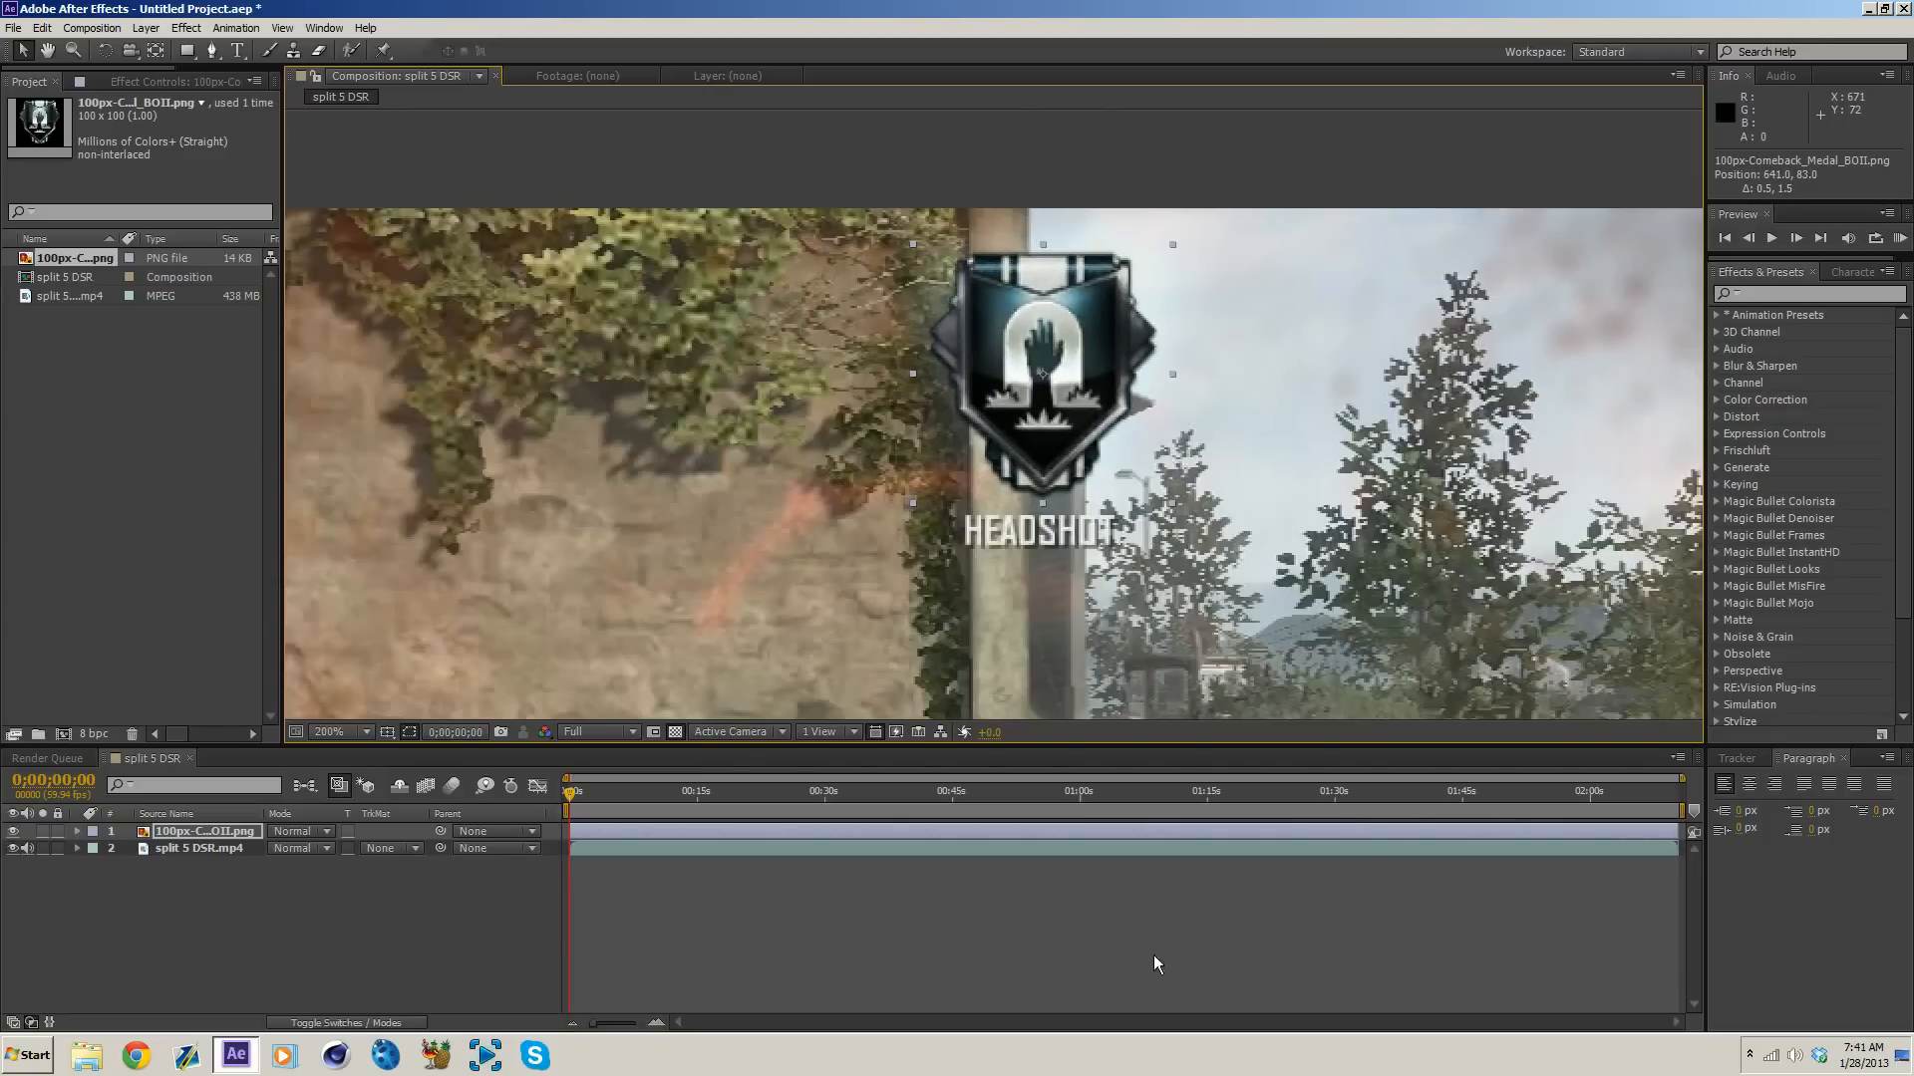
Hide the split 5 DSR clip briefly to check the medal on its own, and show the clip again.
{"action": "left_click", "coordinate": [13, 849]}
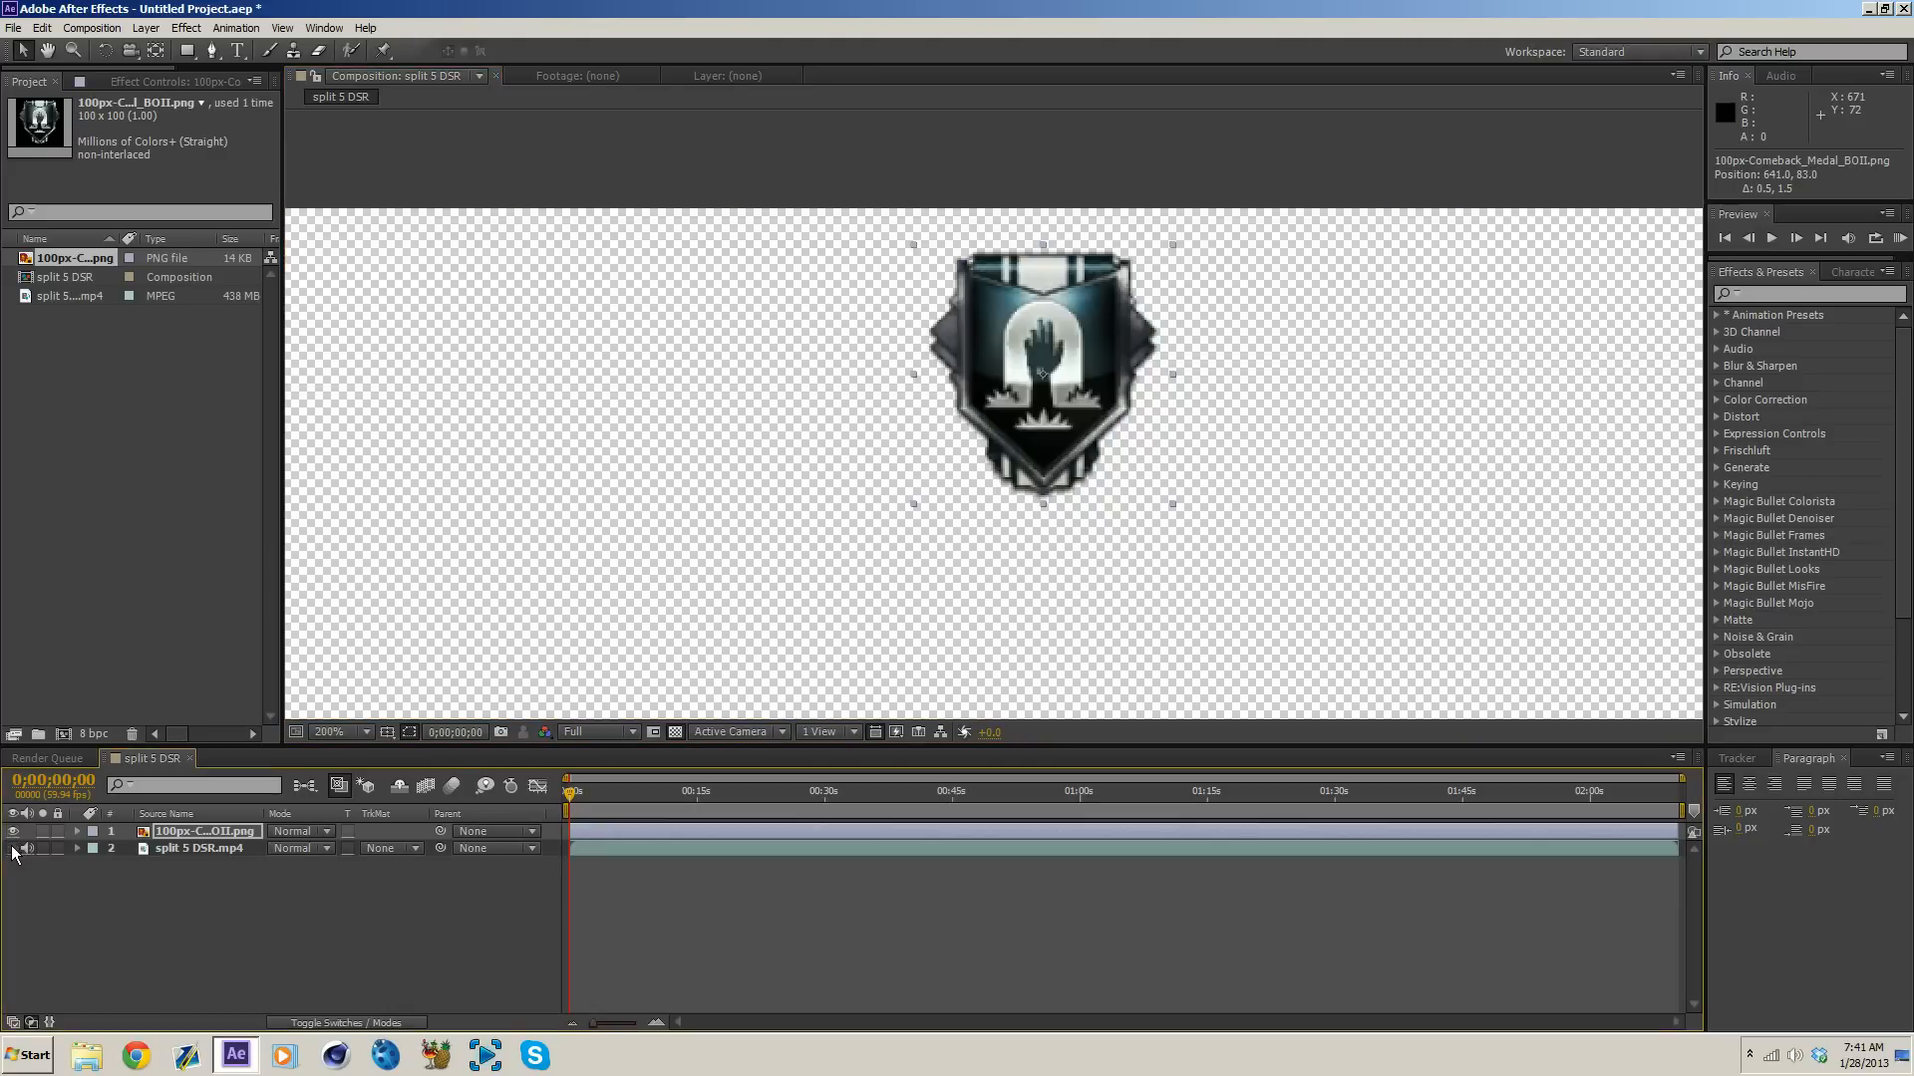
{"action": "left_click", "coordinate": [912, 890]}
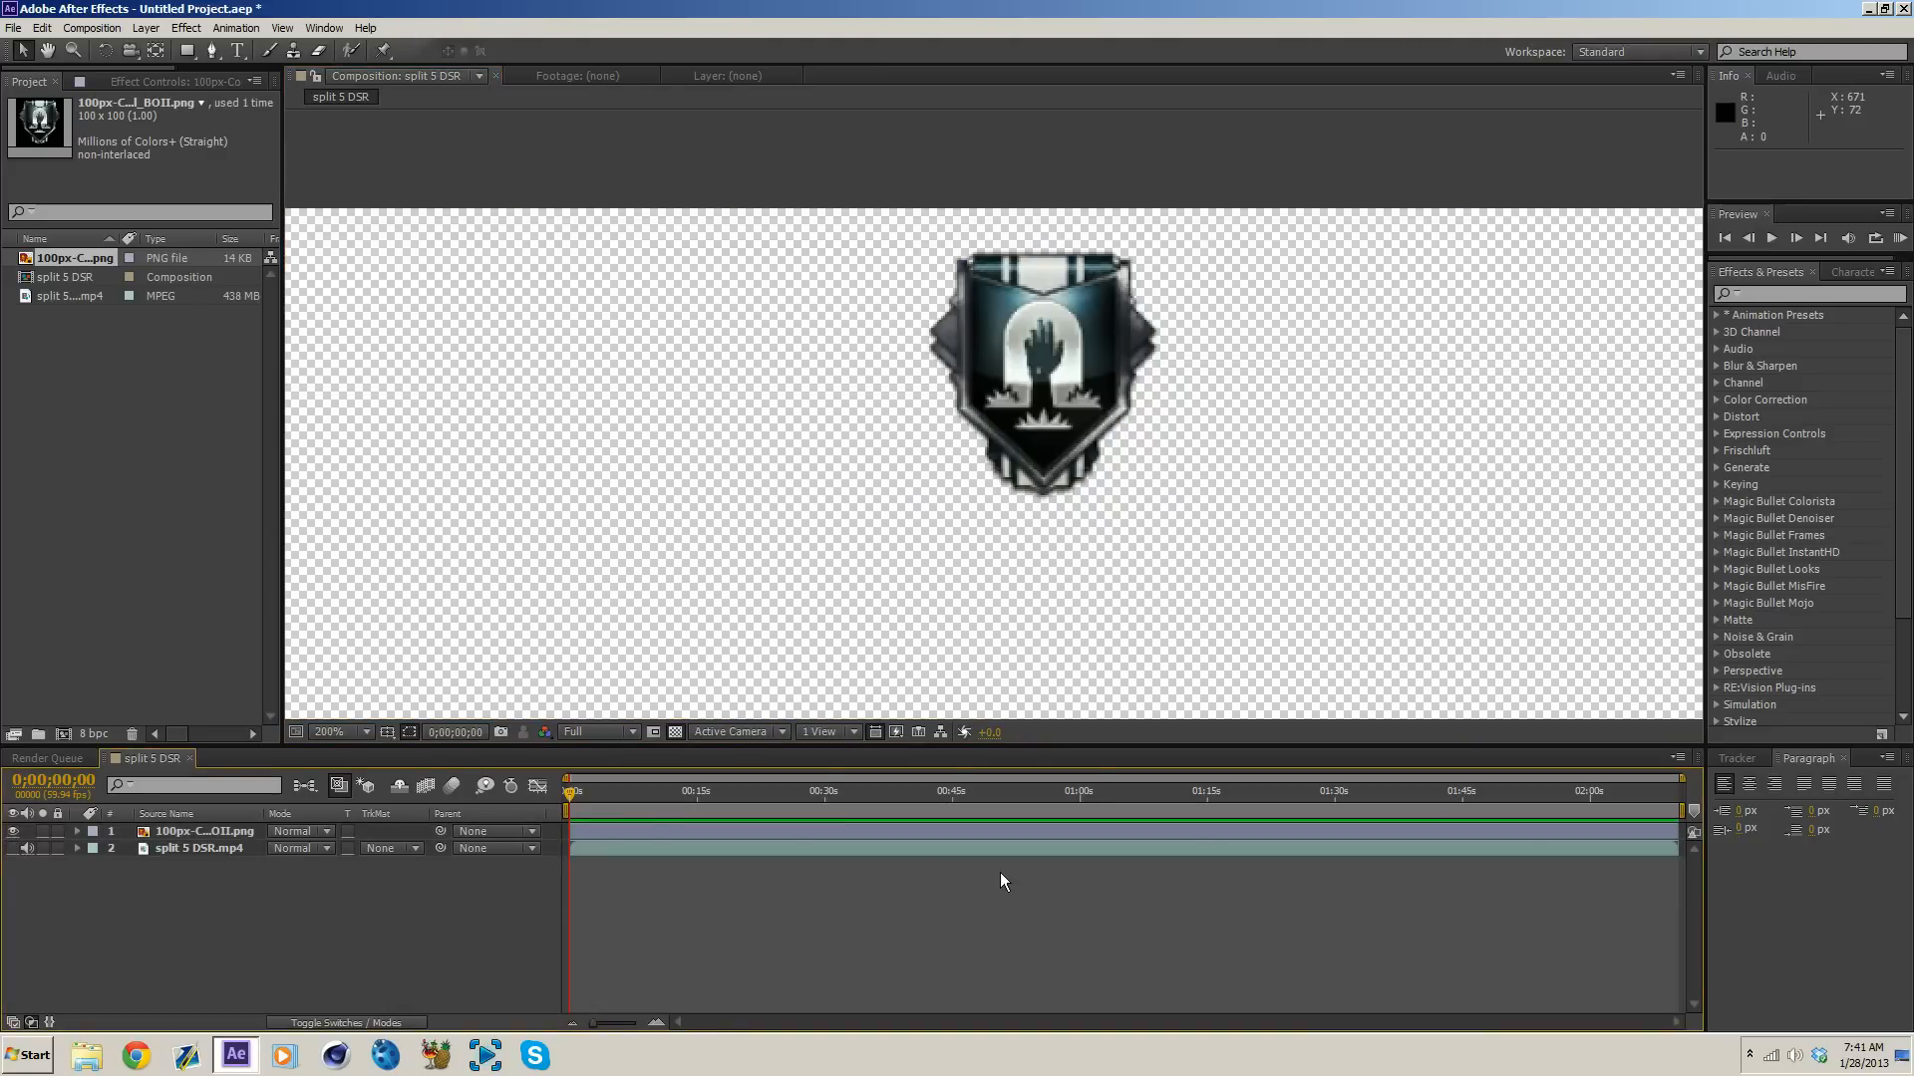
{"action": "left_click", "coordinate": [13, 849]}
Create a text layer reading "ZZOMBIFIED" just above the HEADSHOT caption.
{"action": "scroll", "coordinate": [1070, 589], "scroll_direction": "up", "scroll_amount": 3}
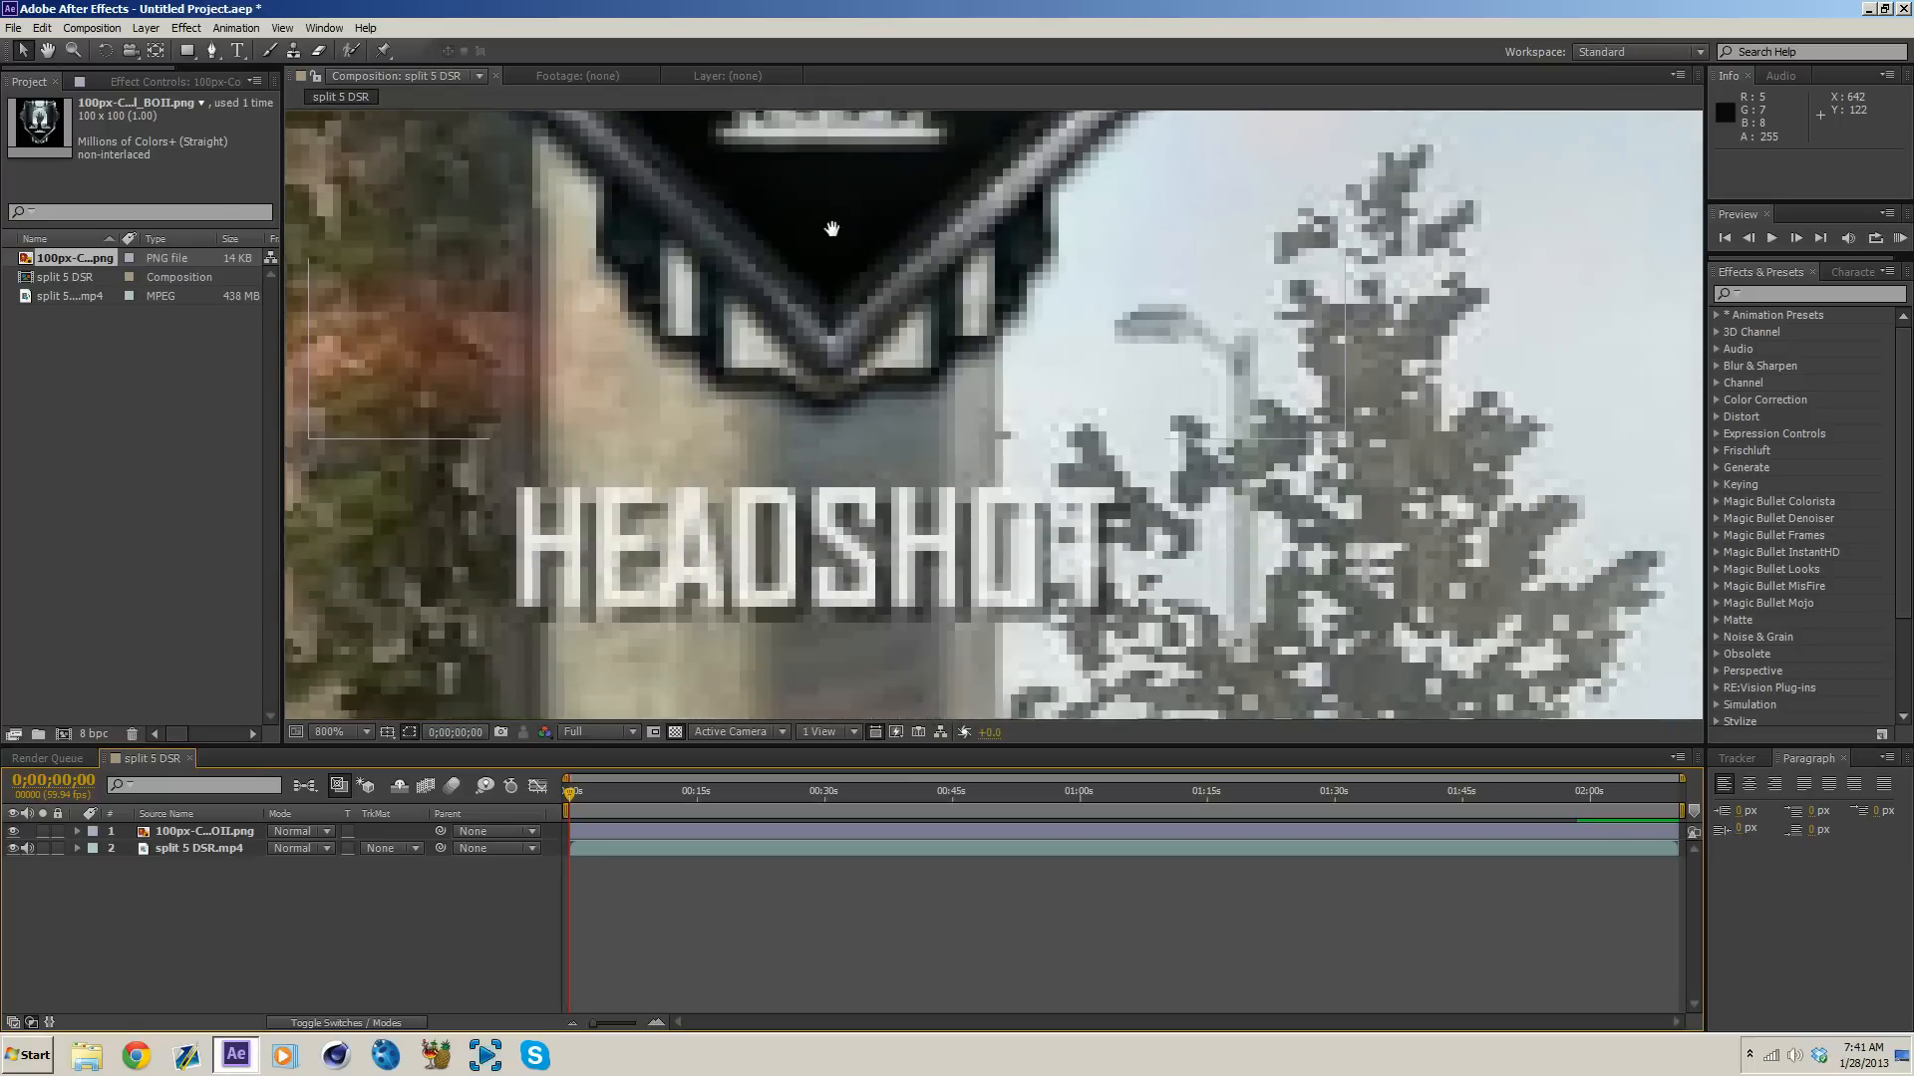
{"action": "left_click_drag", "start_coordinate": [832, 230], "coordinate": [825, 196]}
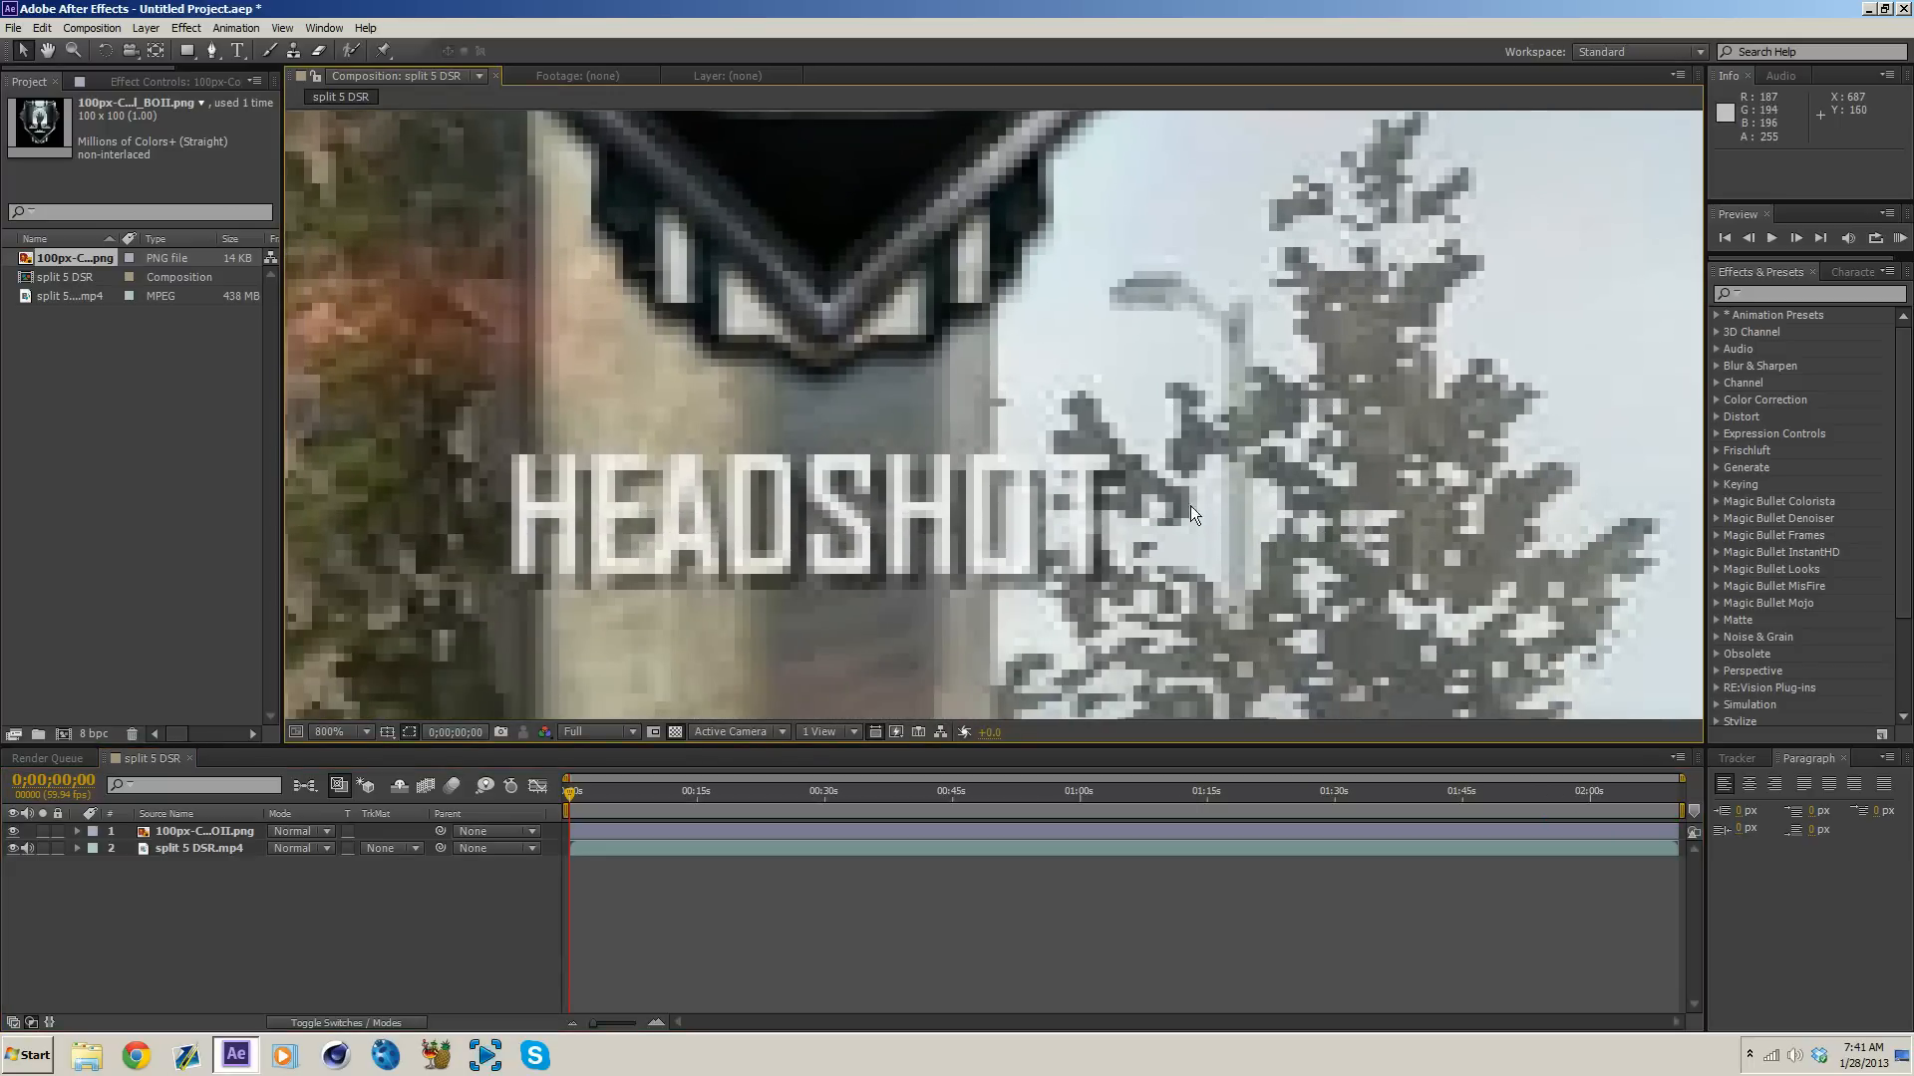
{"action": "key", "text": "comma"}
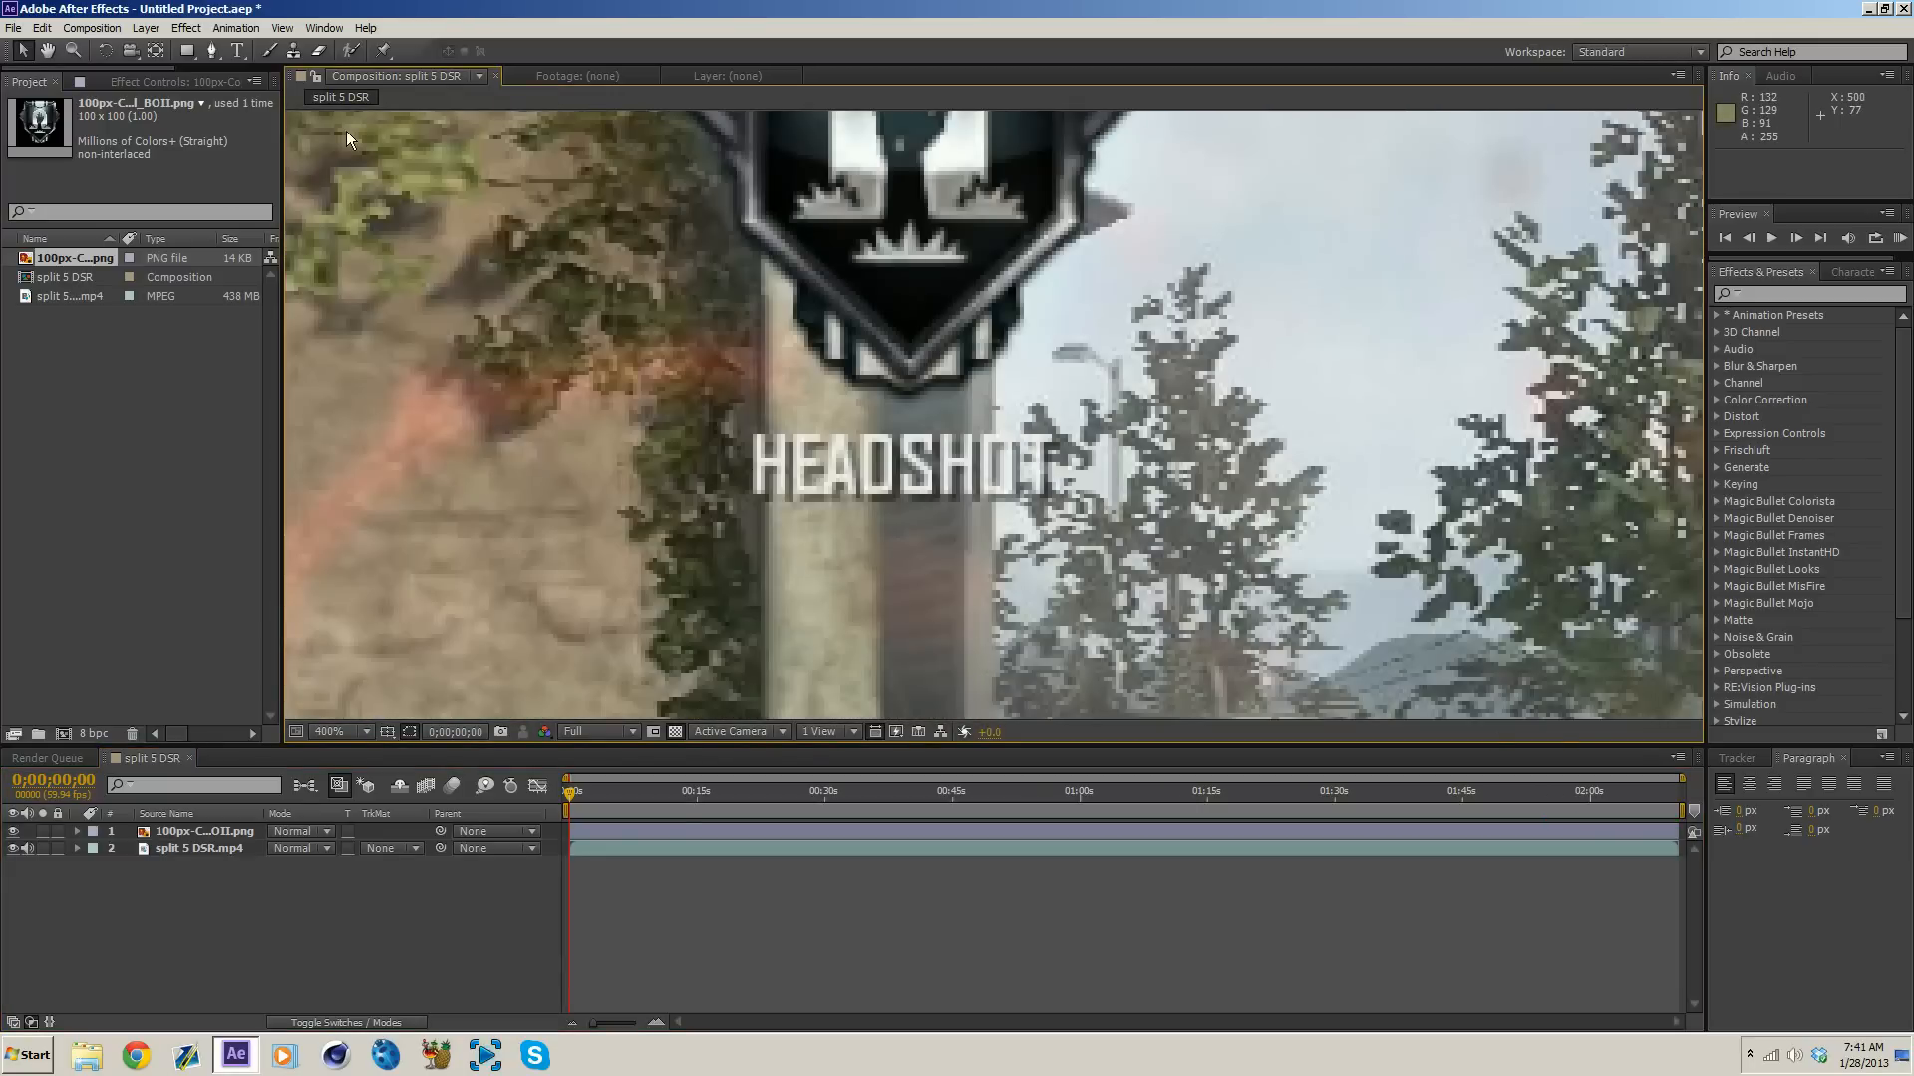
{"action": "key", "text": "ctrl+t"}
{"action": "left_click", "coordinate": [803, 403]}
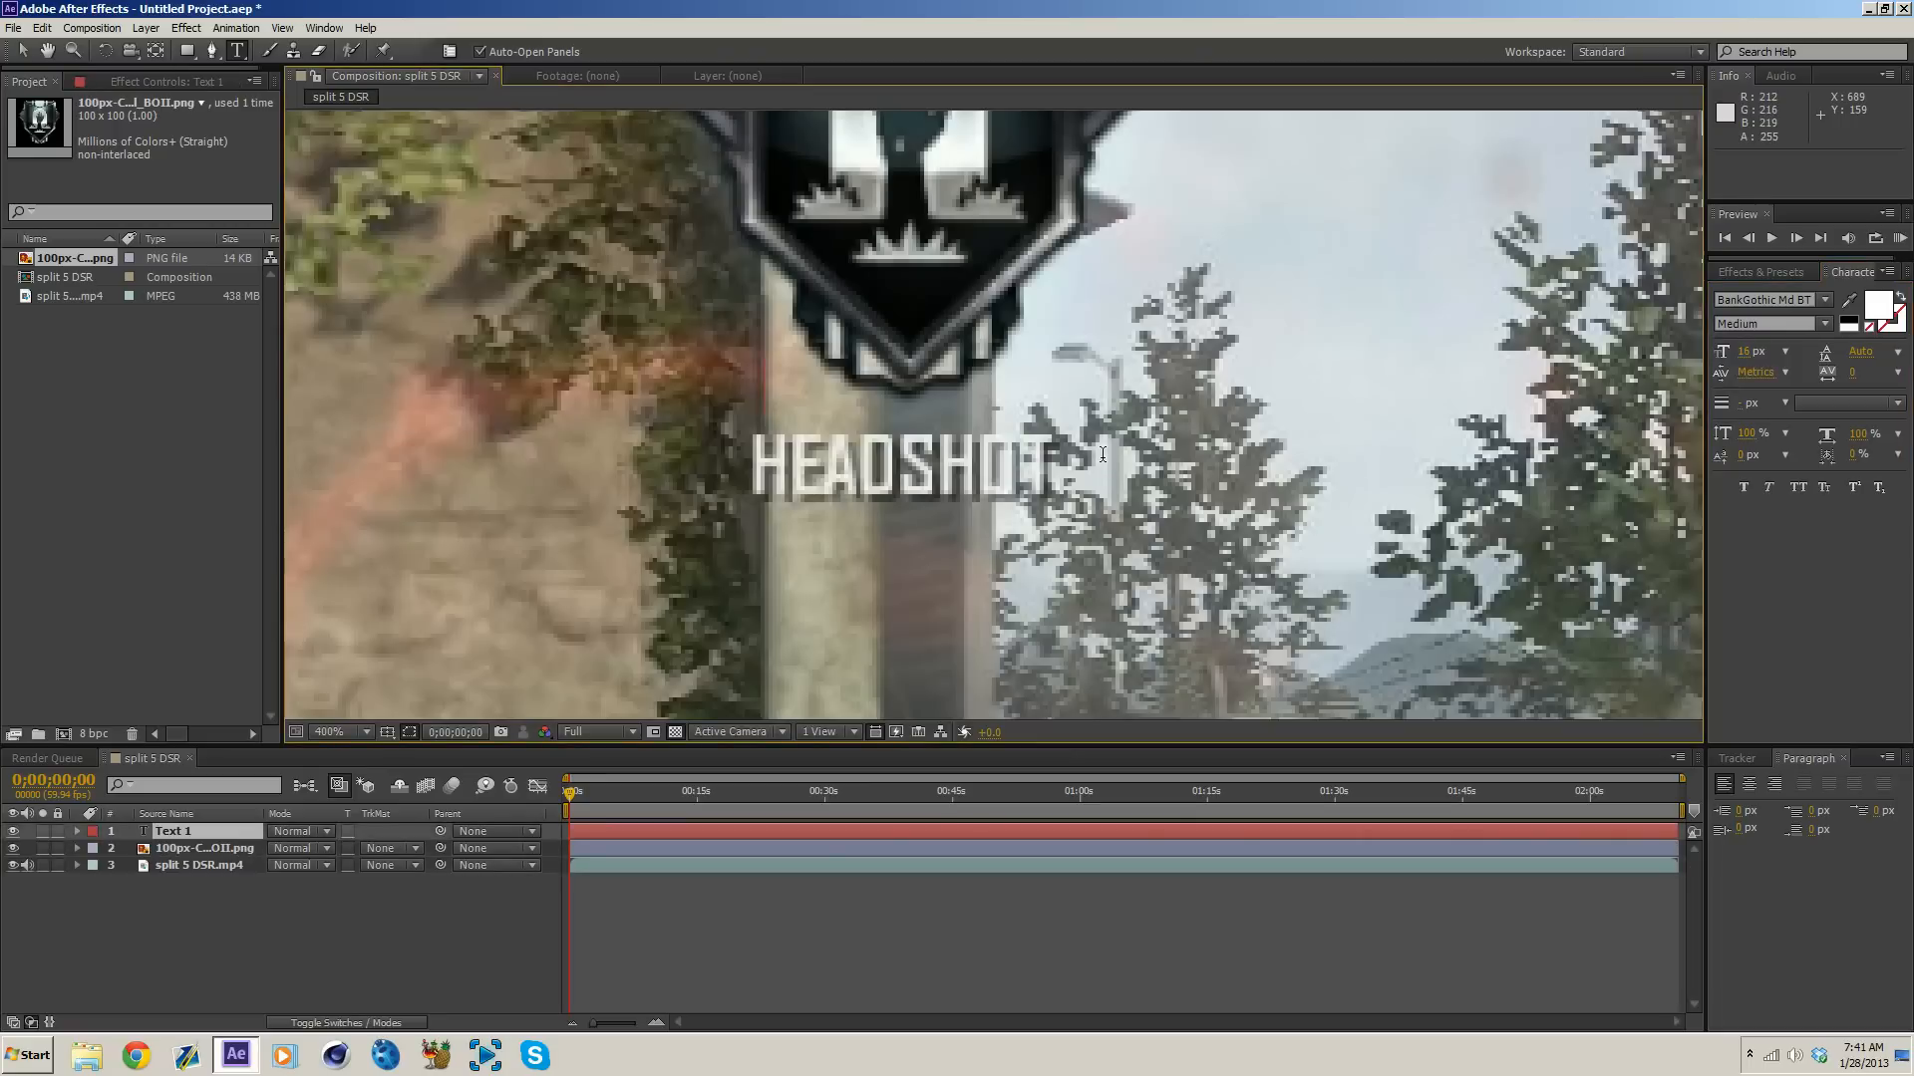
{"action": "type", "text": "ZZOM"}
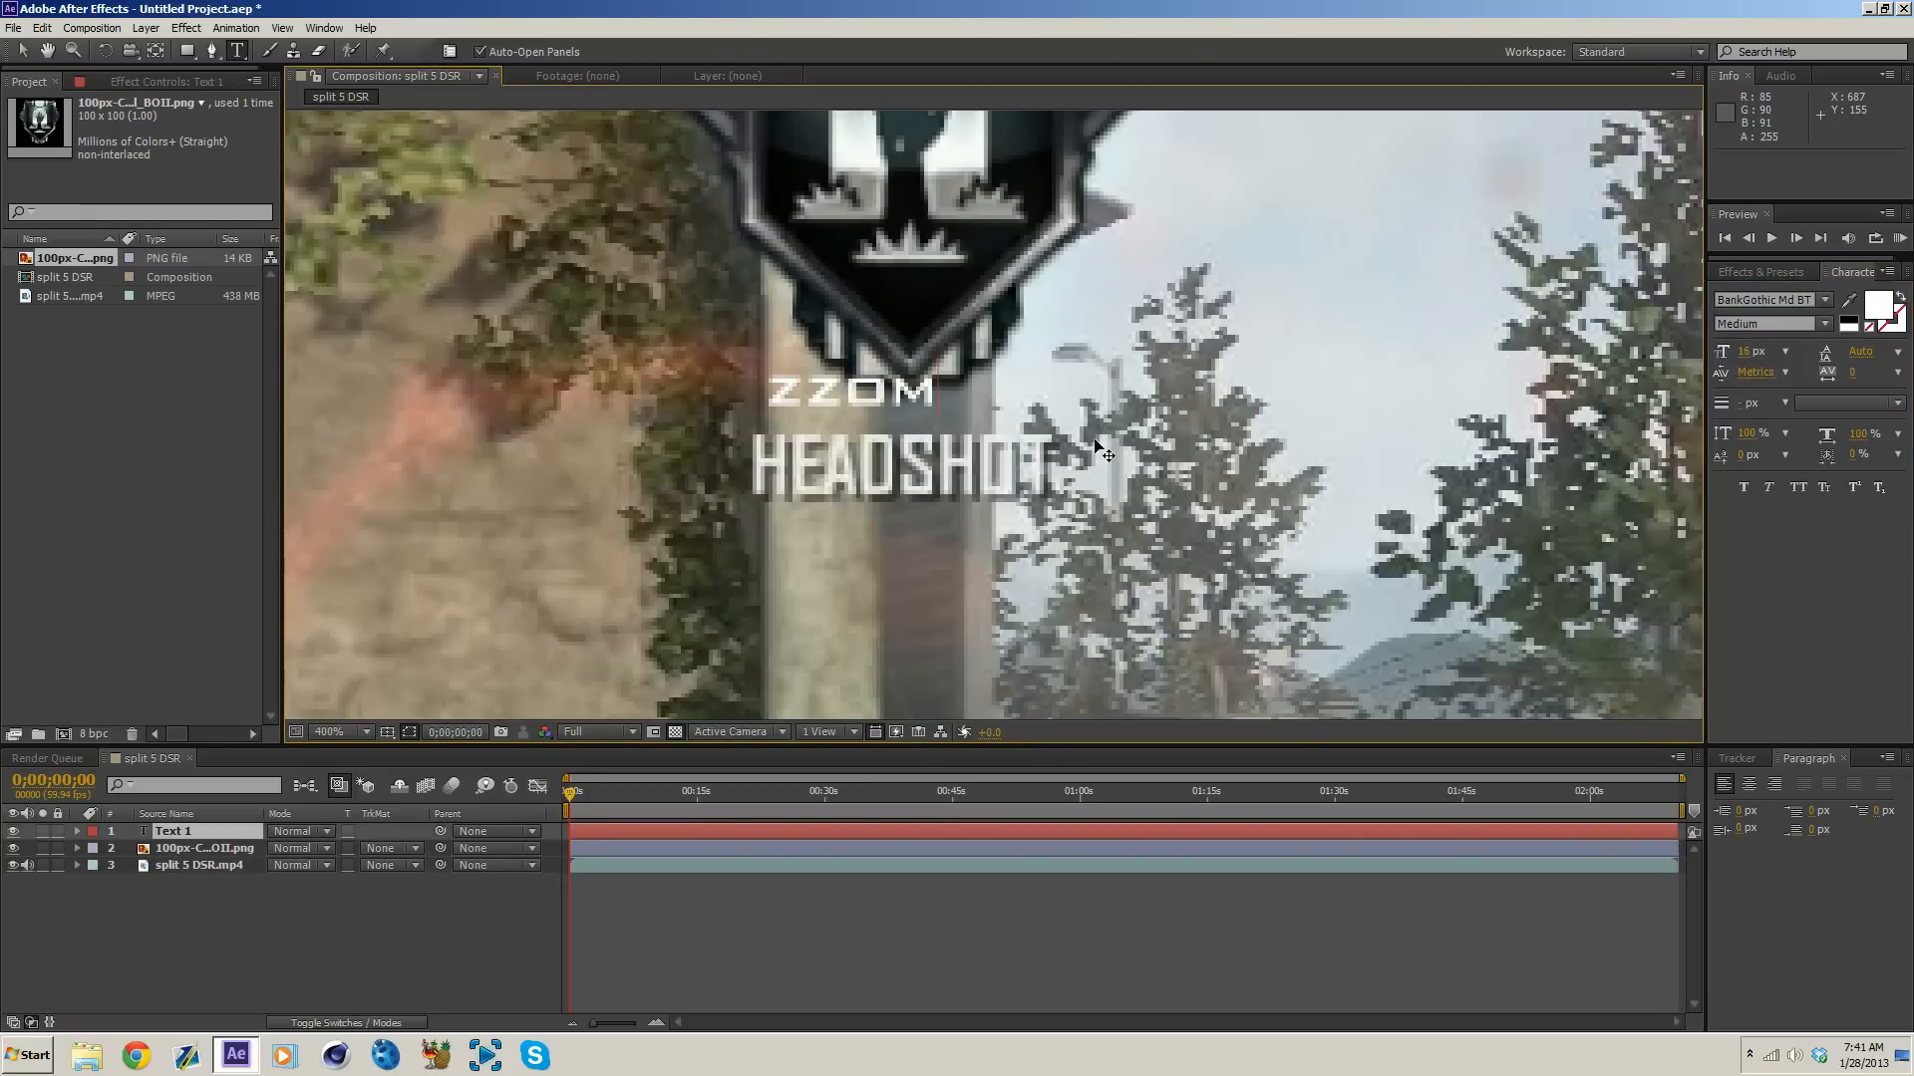
{"action": "type", "text": "BIFI"}
{"action": "type", "text": "ED"}
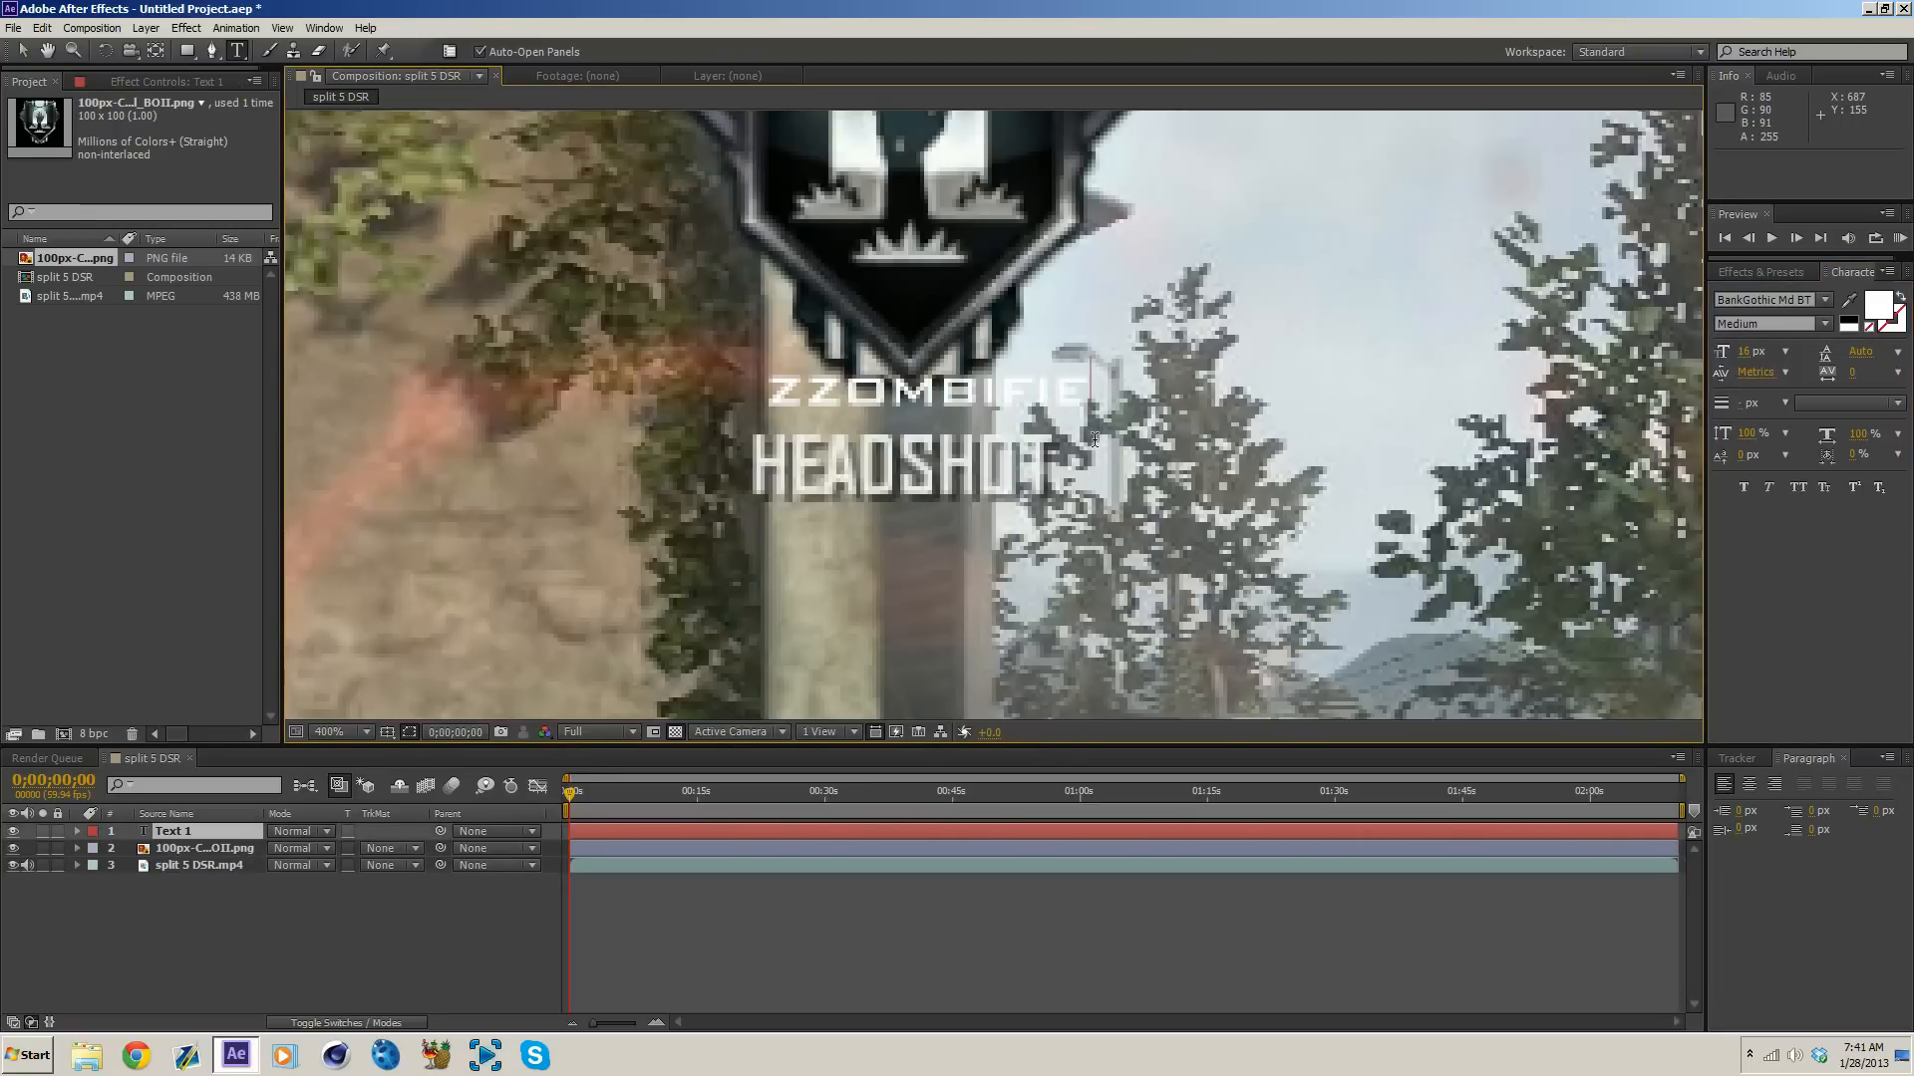
Reduce the font size of only the first Z in ZZOMBIFIED so it is smaller than the other letters.
{"action": "left_click", "coordinate": [790, 391]}
{"action": "key", "text": "shift+Left"}
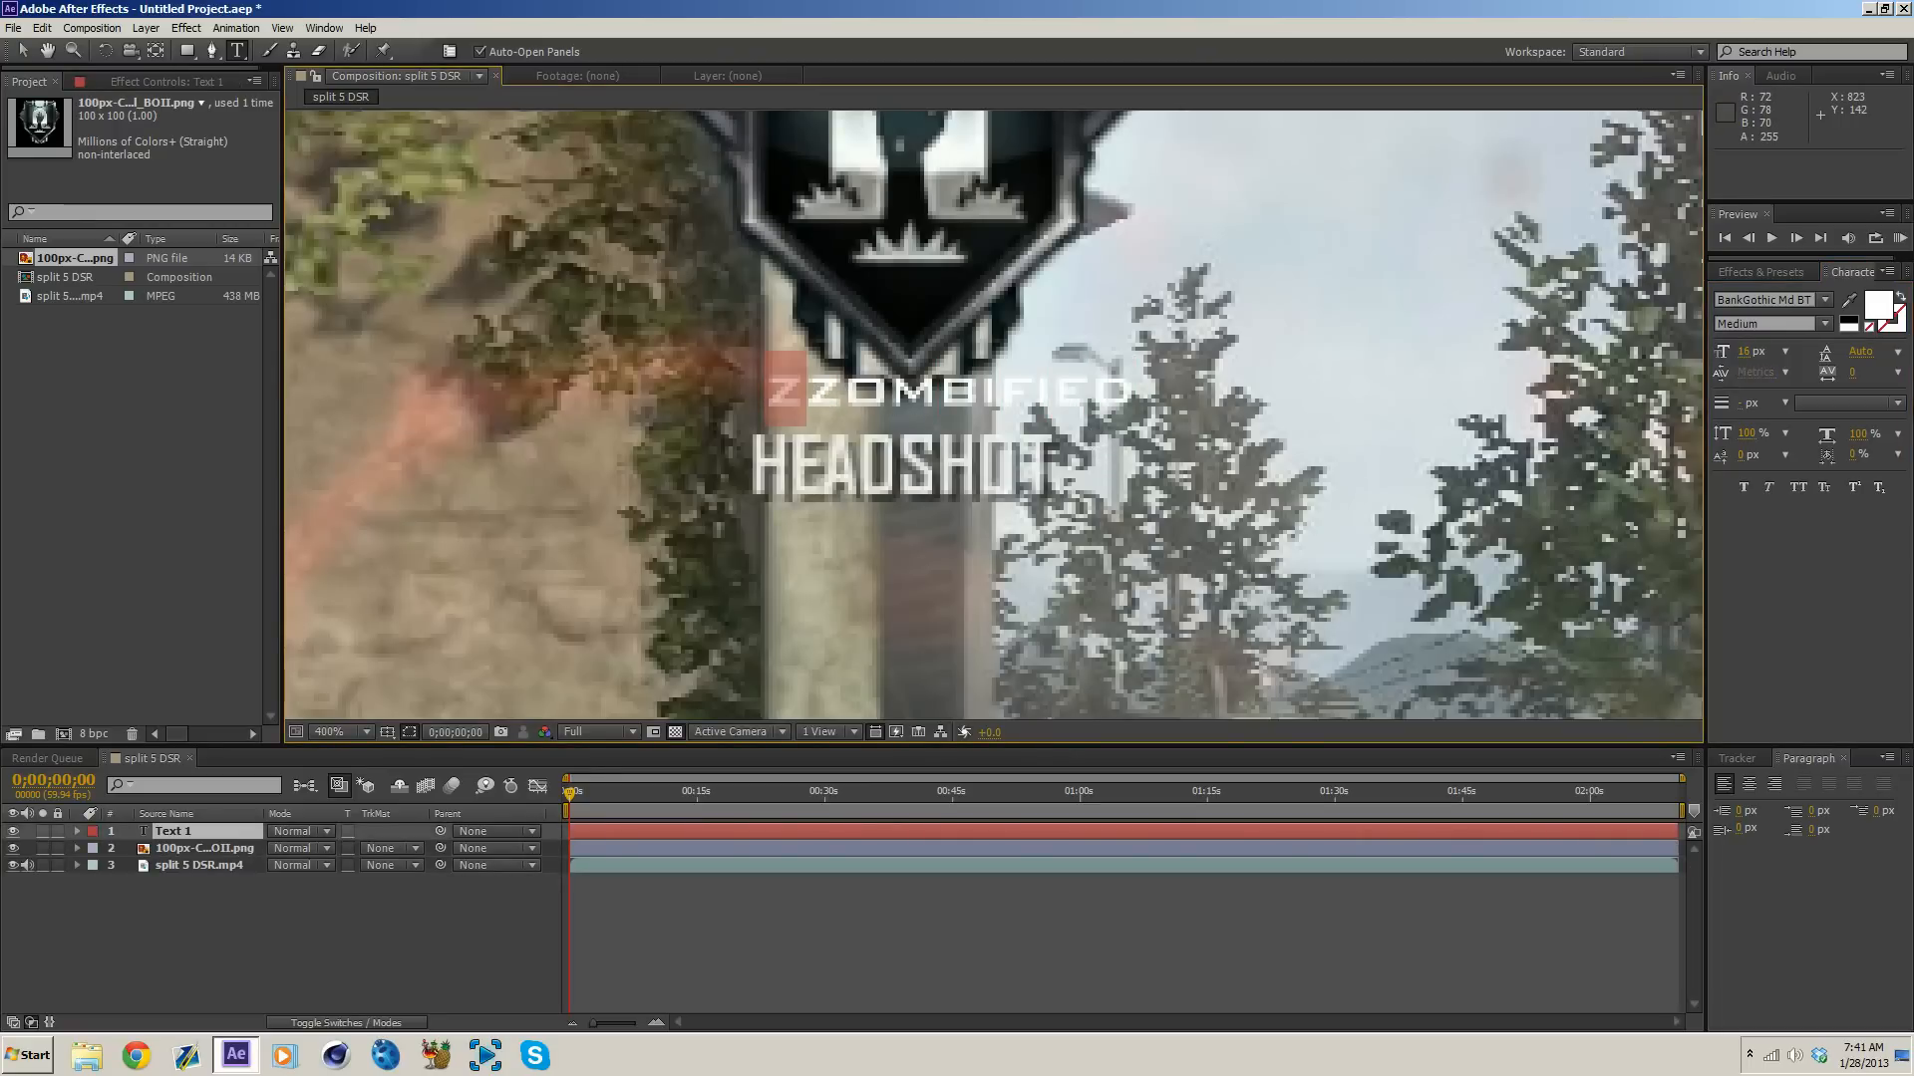
{"action": "left_click_drag", "start_coordinate": [1744, 357], "coordinate": [1737, 350]}
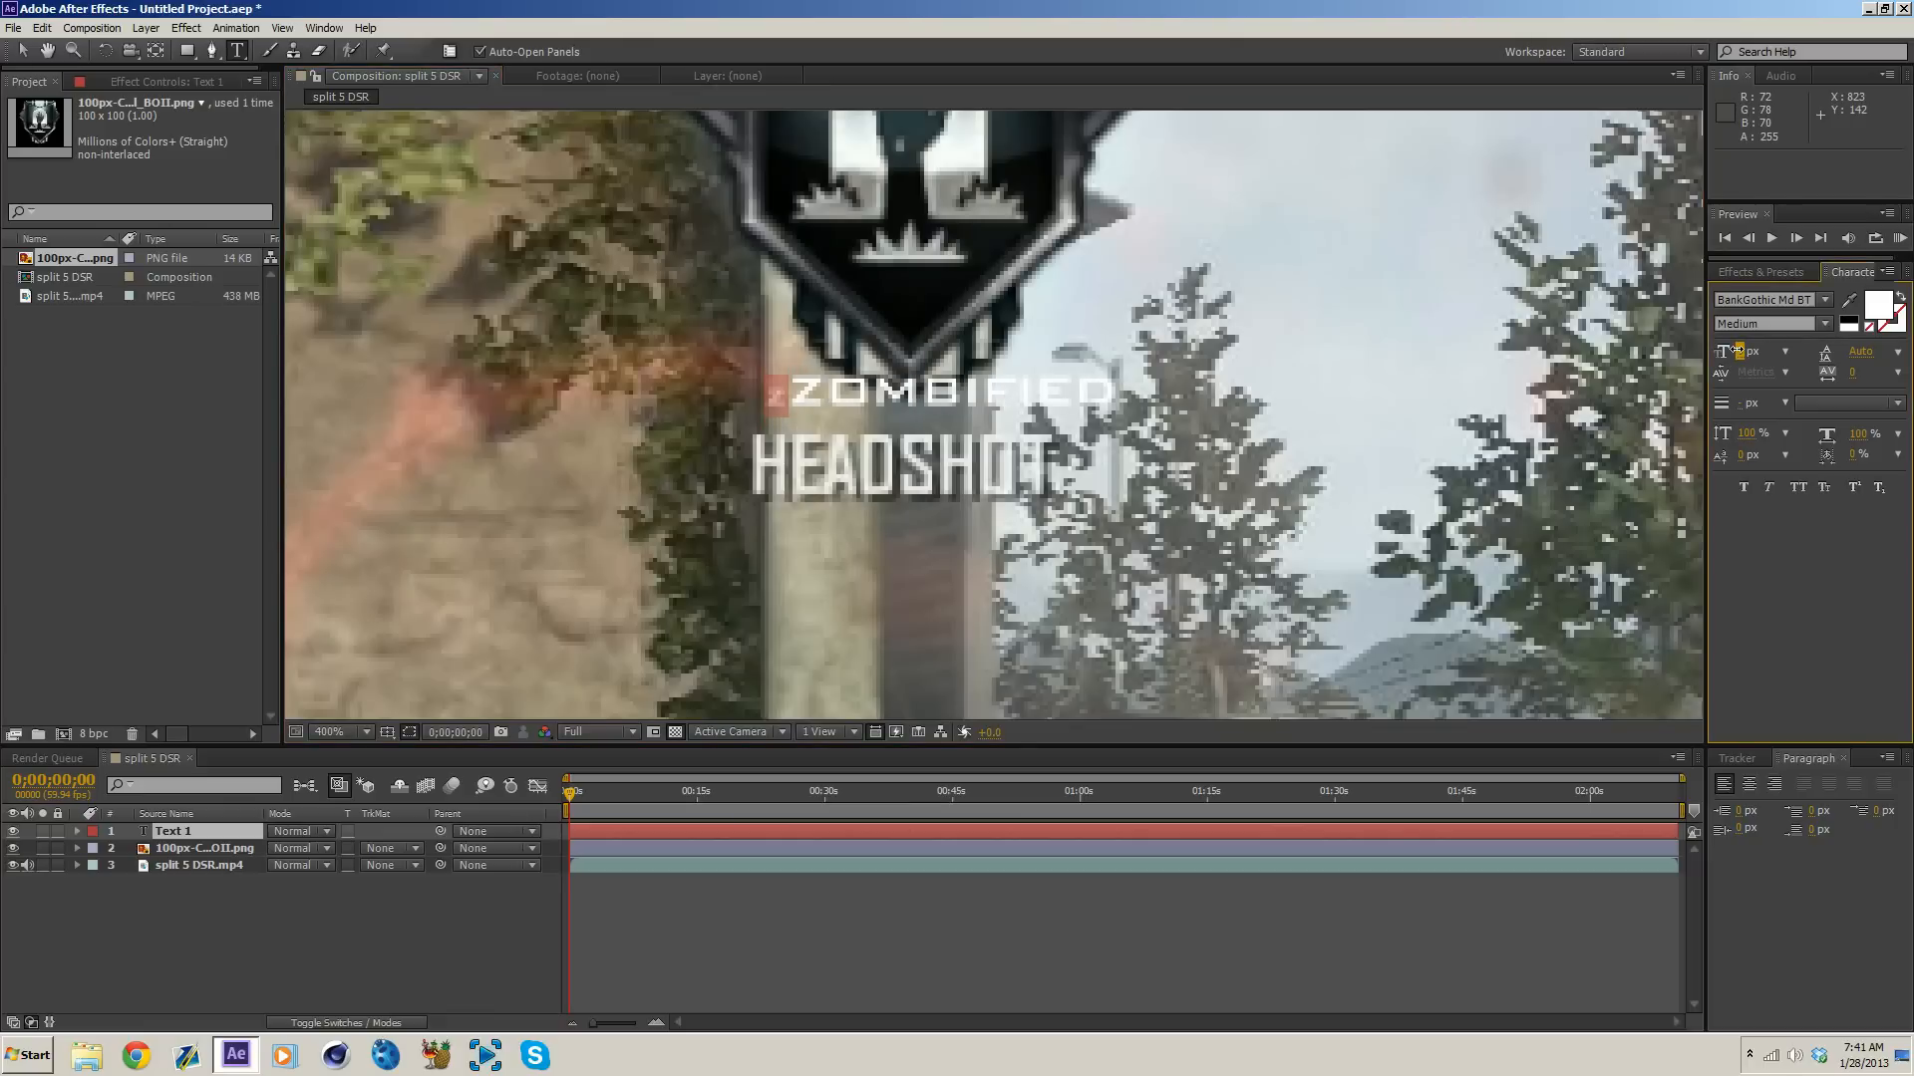
{"action": "left_click", "coordinate": [22, 50]}
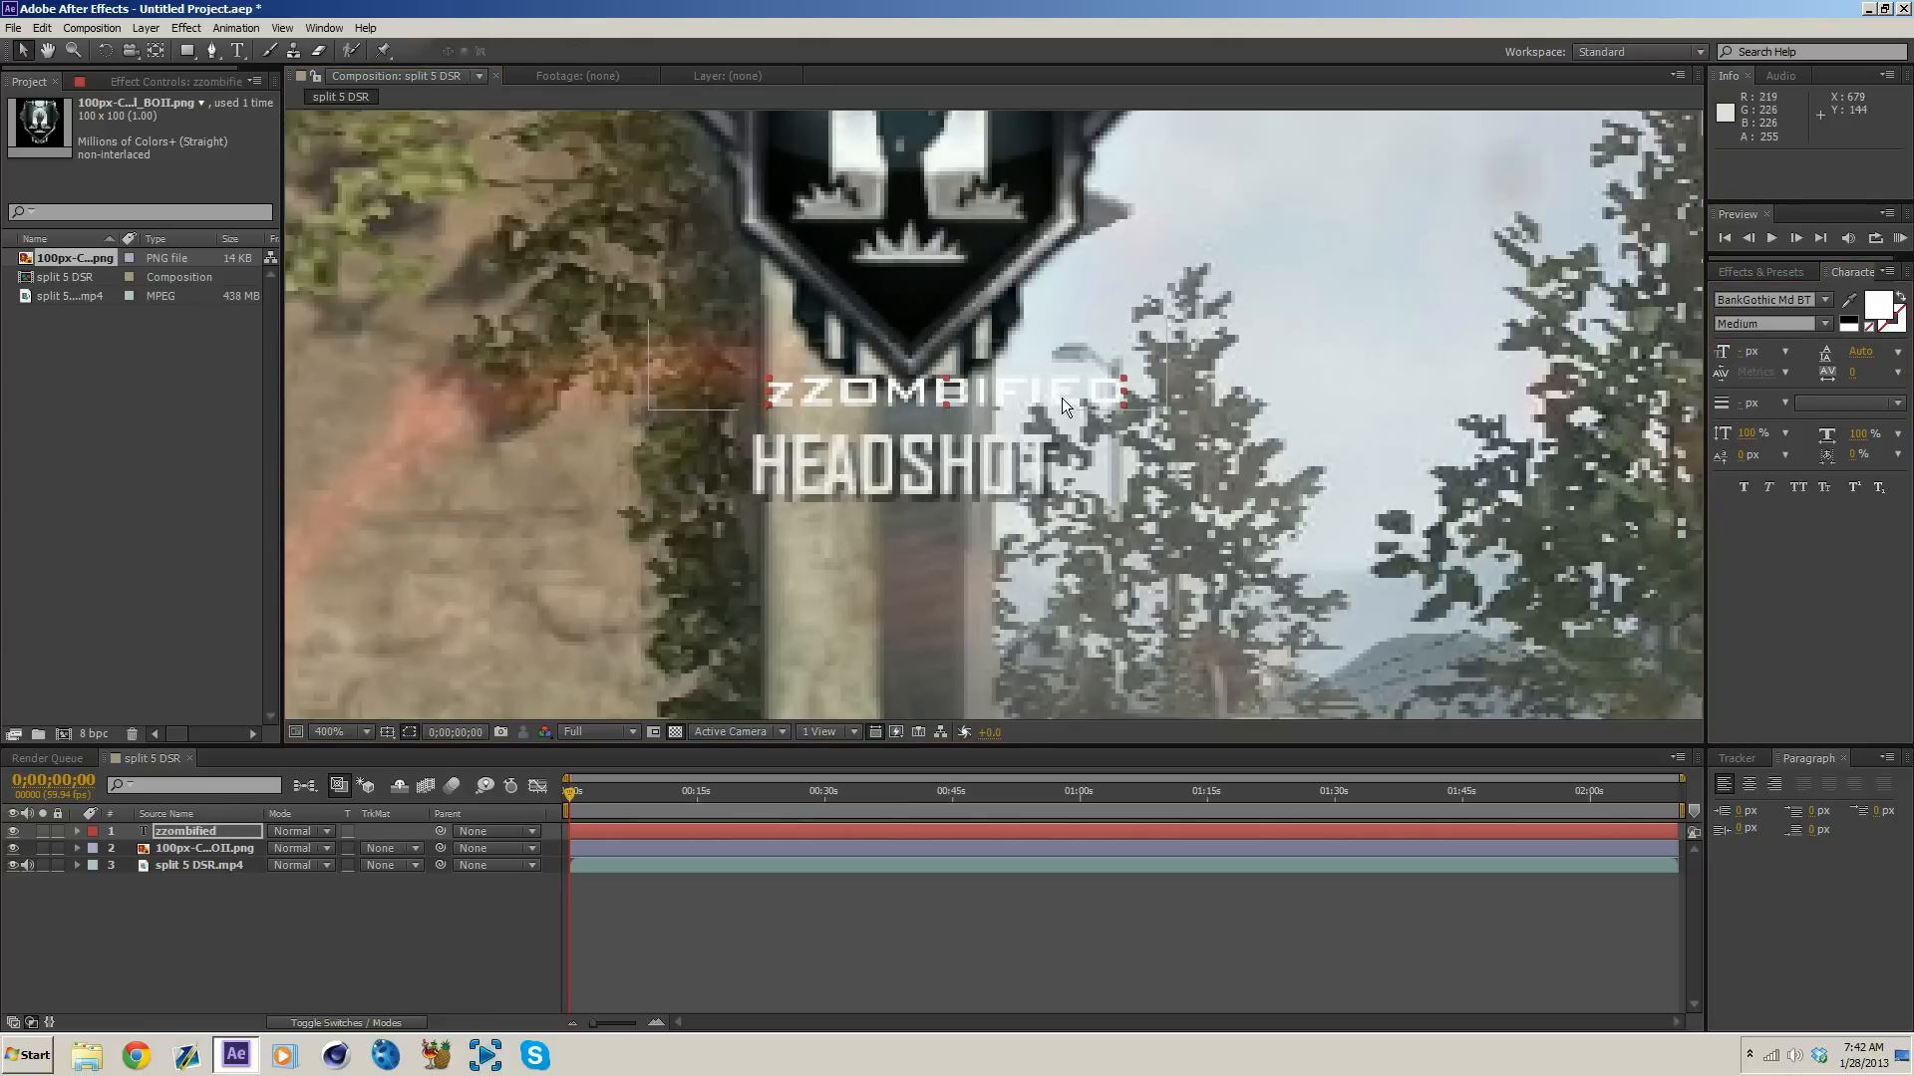
Stretch the ZZOMBIFIED text taller and slightly wider, and place it over the HEADSHOT caption at about 590.8, 170.8.
{"action": "left_click_drag", "start_coordinate": [1061, 398], "coordinate": [885, 414]}
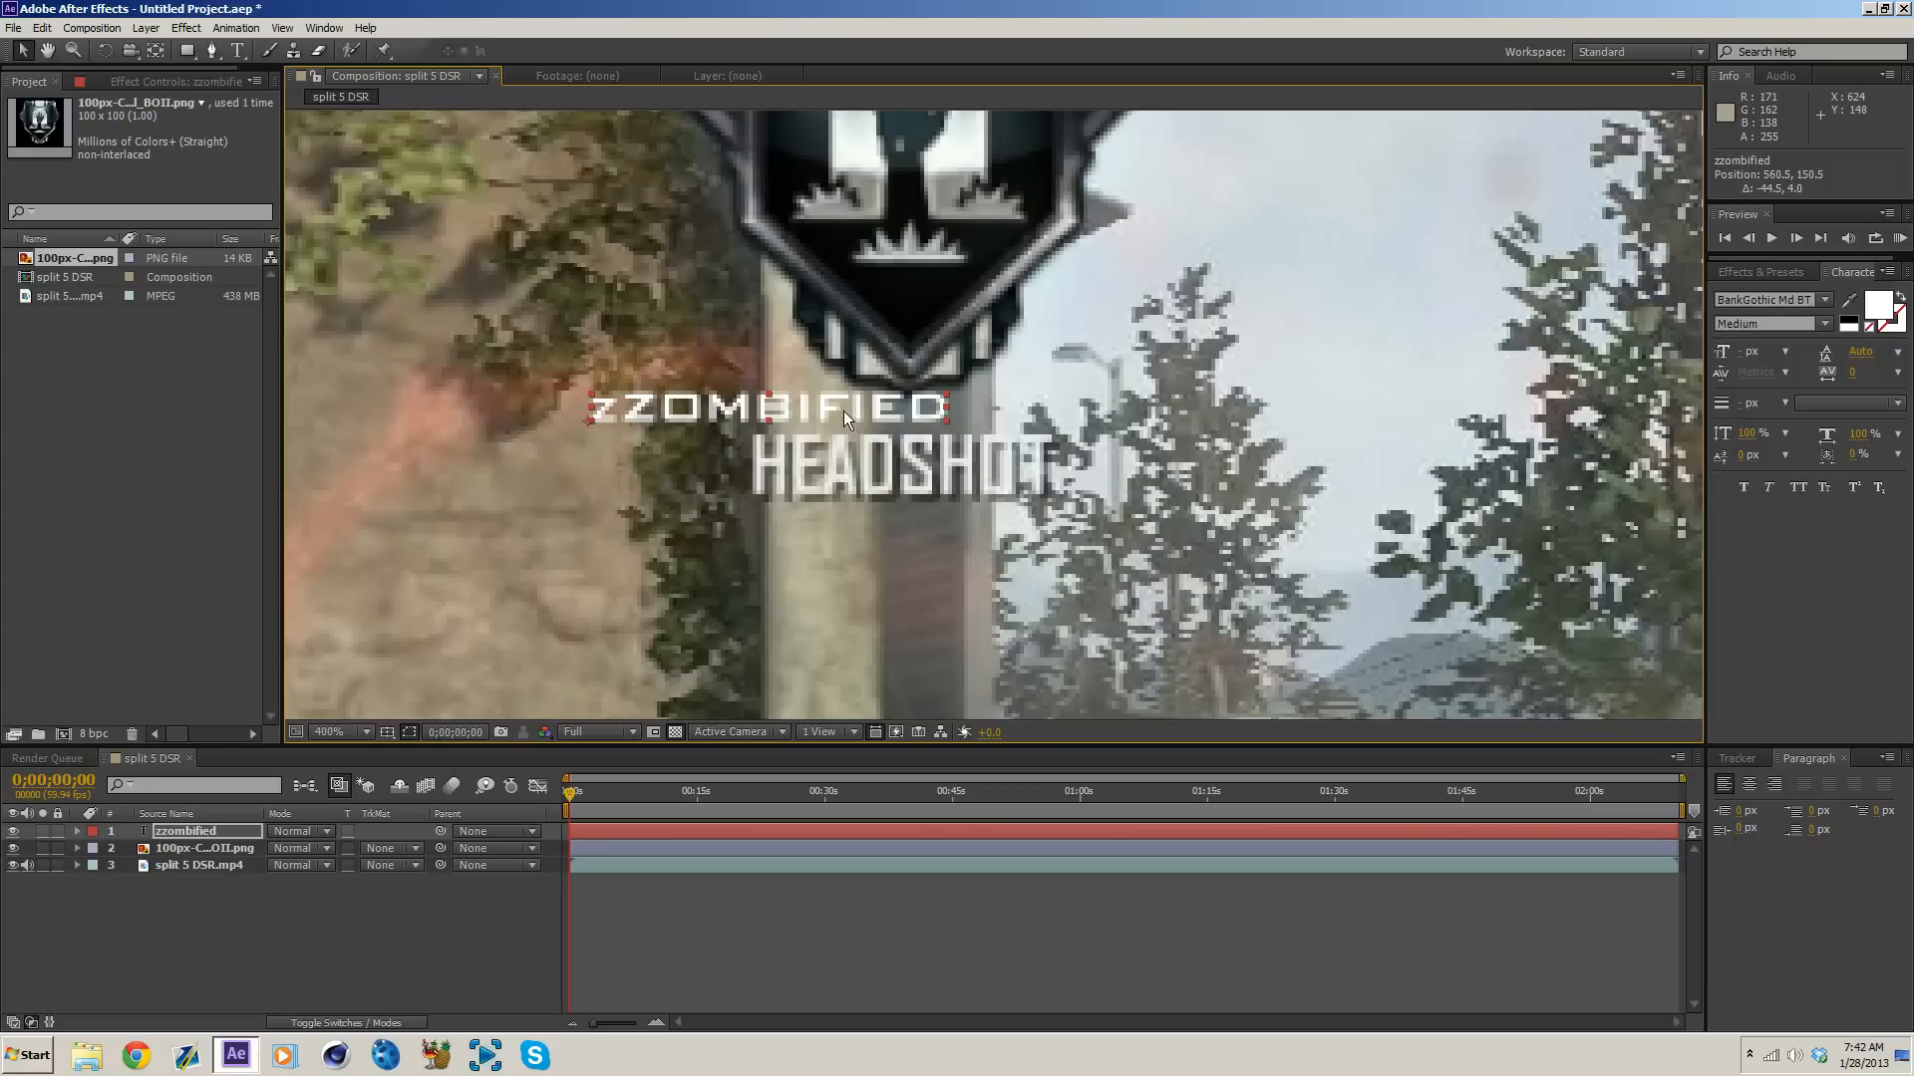
{"action": "left_click_drag", "start_coordinate": [843, 411], "coordinate": [937, 409]}
{"action": "left_click", "coordinate": [1823, 300]}
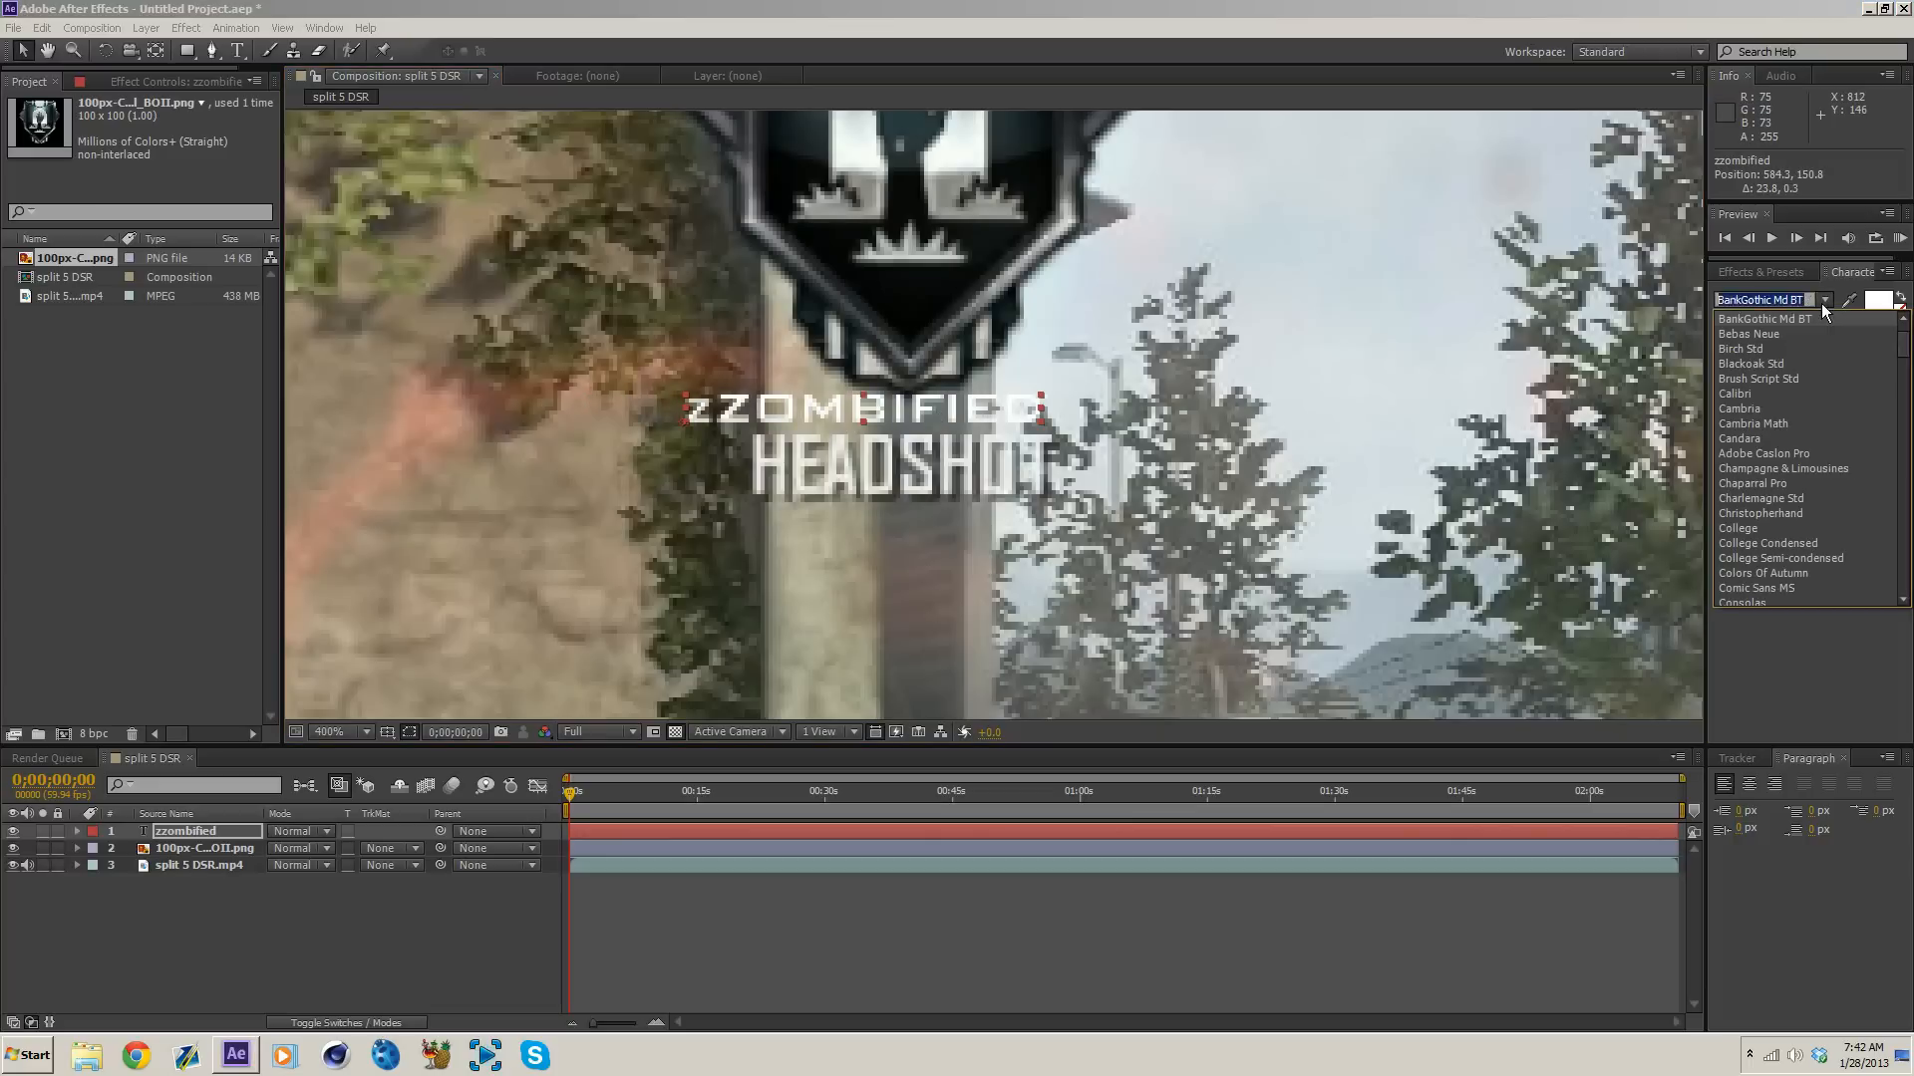
{"action": "left_click", "coordinate": [1760, 710]}
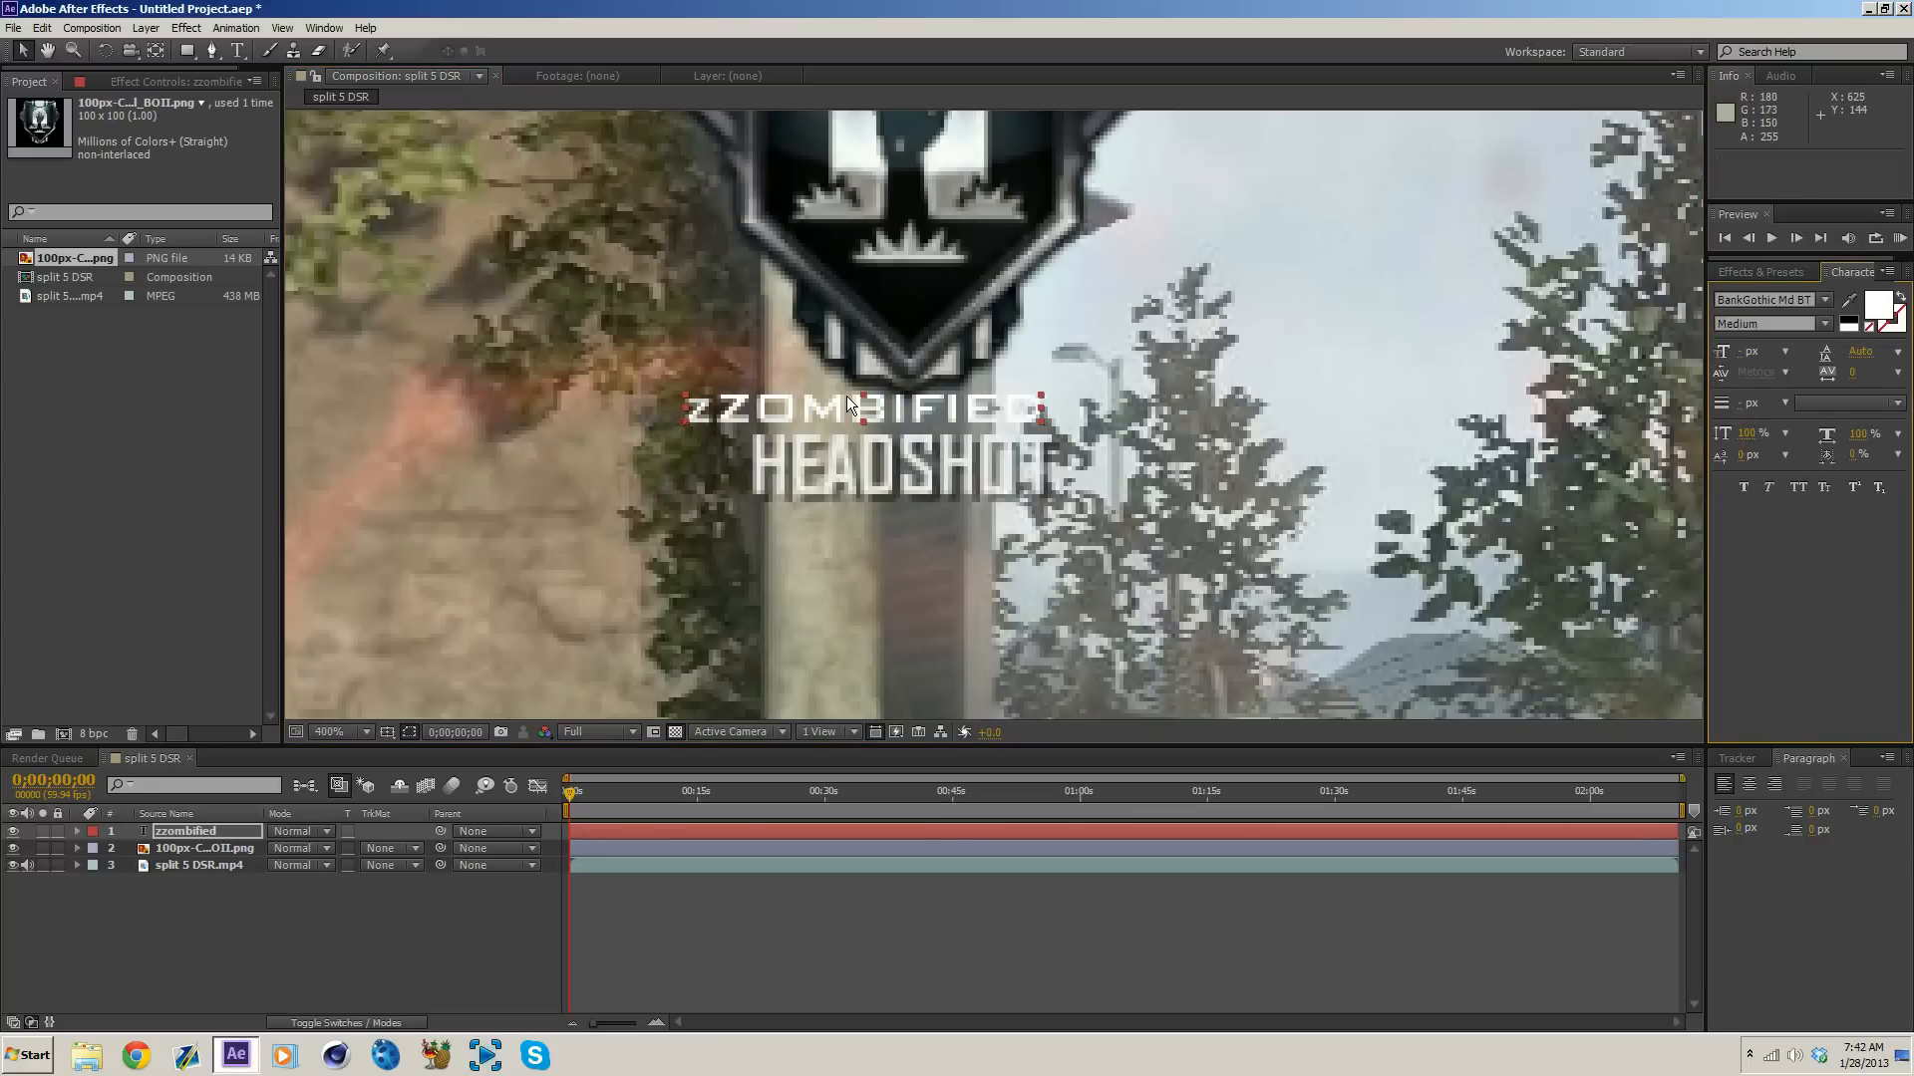
{"action": "left_click_drag", "start_coordinate": [846, 396], "coordinate": [920, 565]}
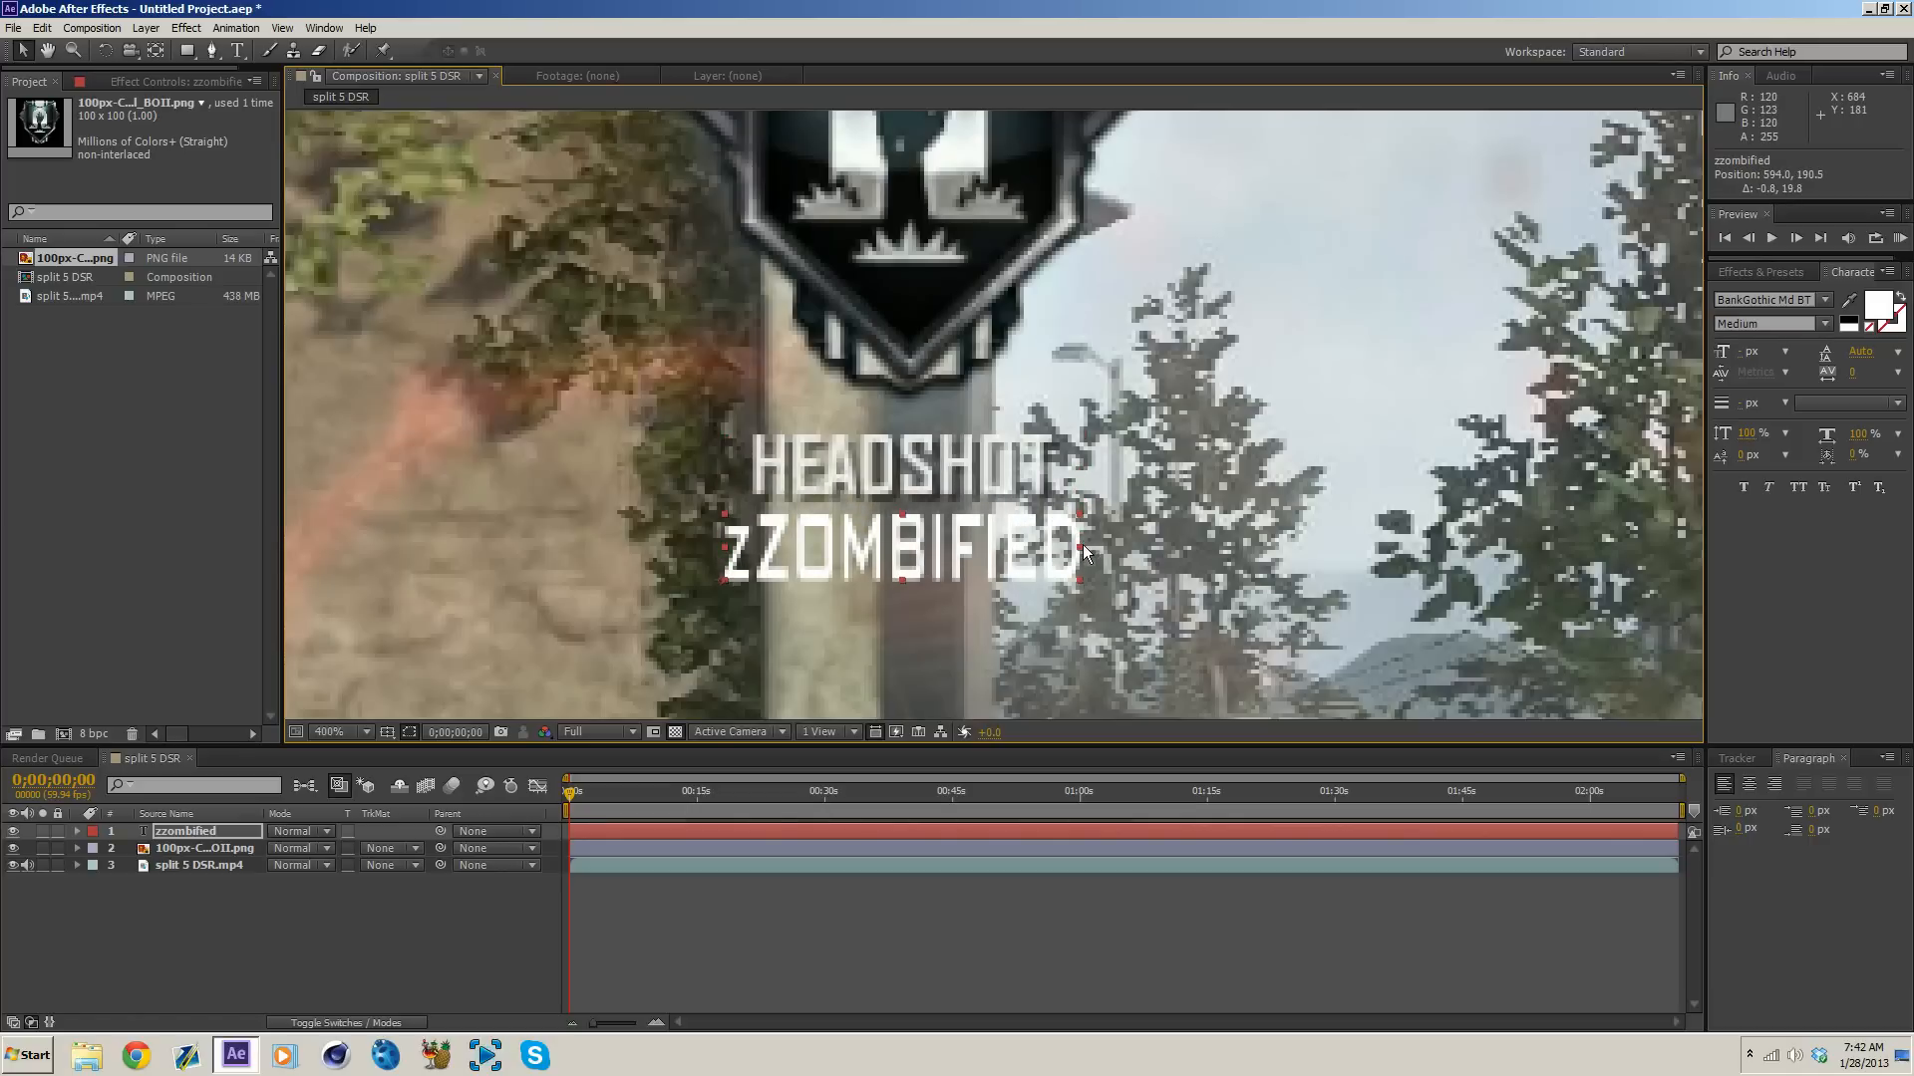
{"action": "left_click_drag", "start_coordinate": [1078, 548], "coordinate": [1096, 547]}
{"action": "left_click_drag", "start_coordinate": [960, 518], "coordinate": [964, 463]}
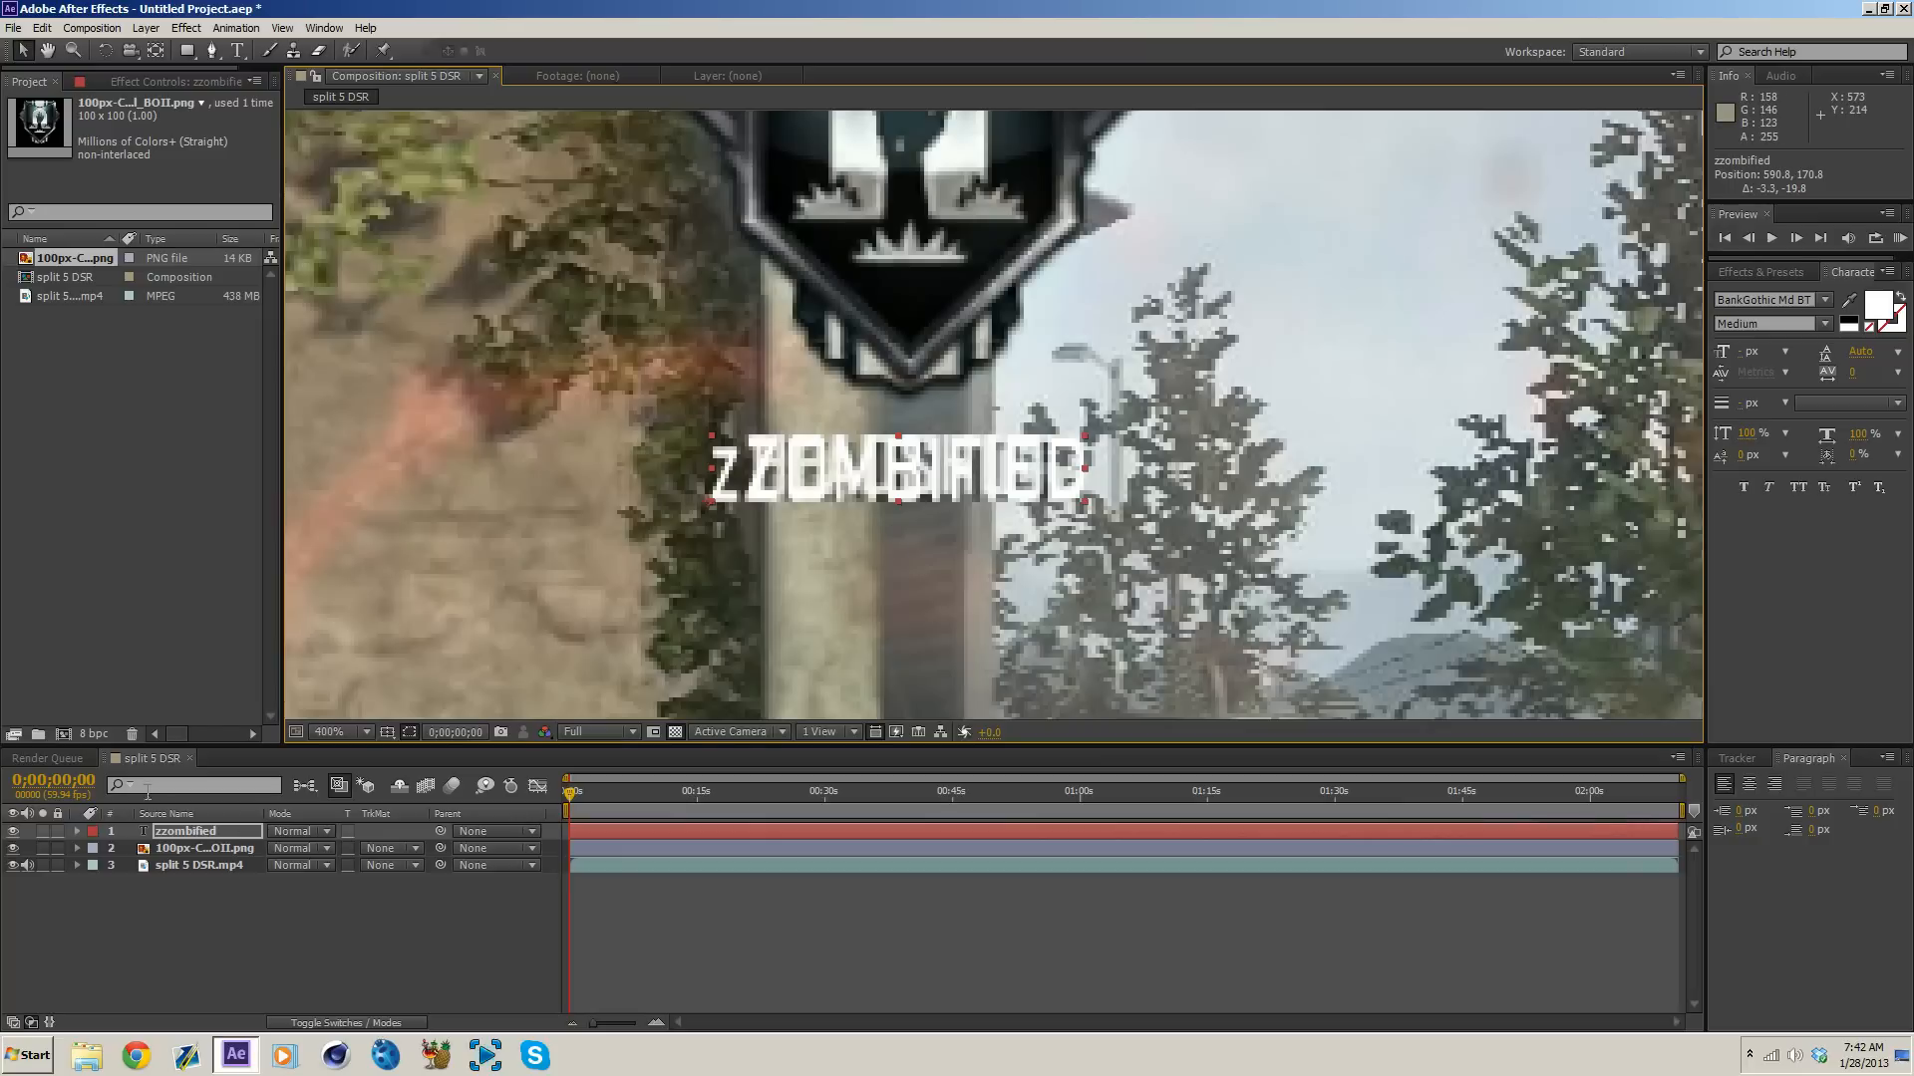
Solo the Comeback medal and ZZOMBIFIED text layers to view them without the gameplay clip.
{"action": "left_click", "coordinate": [44, 864]}
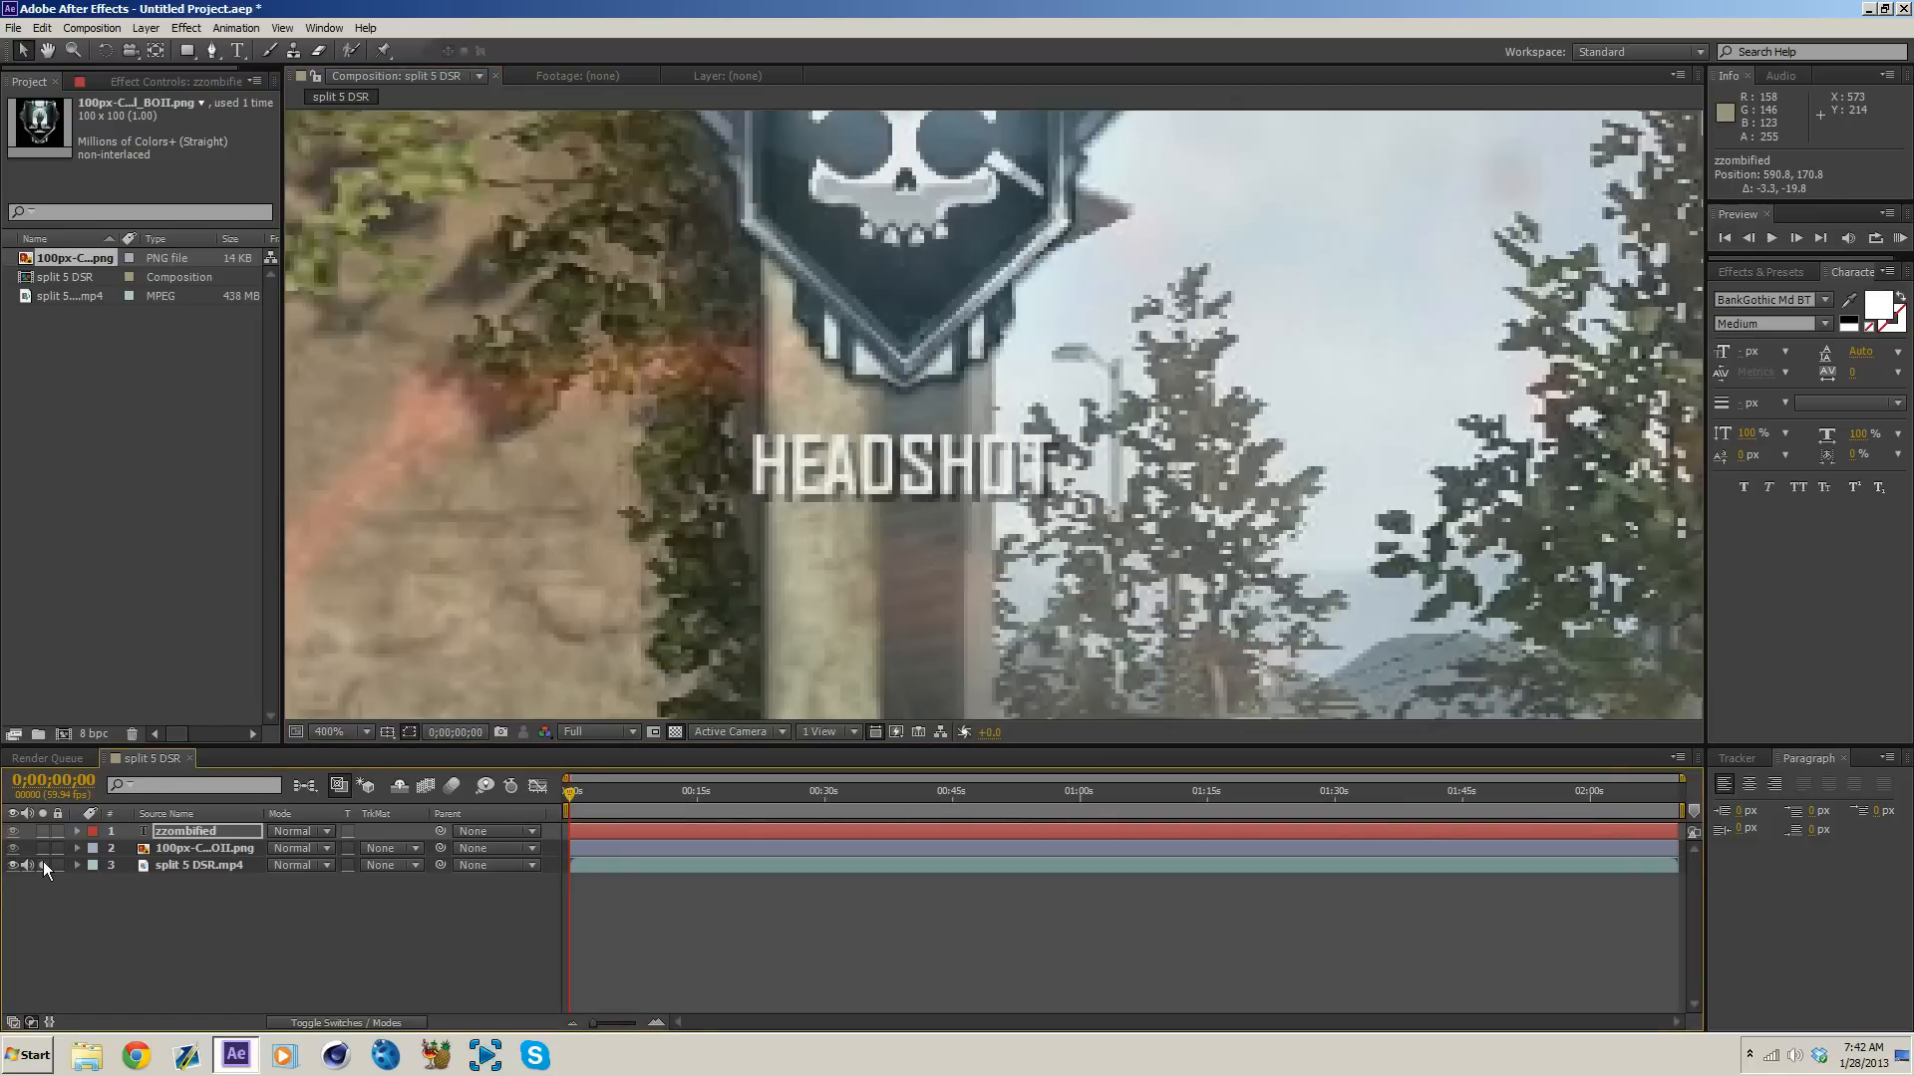
{"action": "left_click", "coordinate": [44, 864]}
{"action": "left_click", "coordinate": [44, 847]}
{"action": "left_click", "coordinate": [44, 830]}
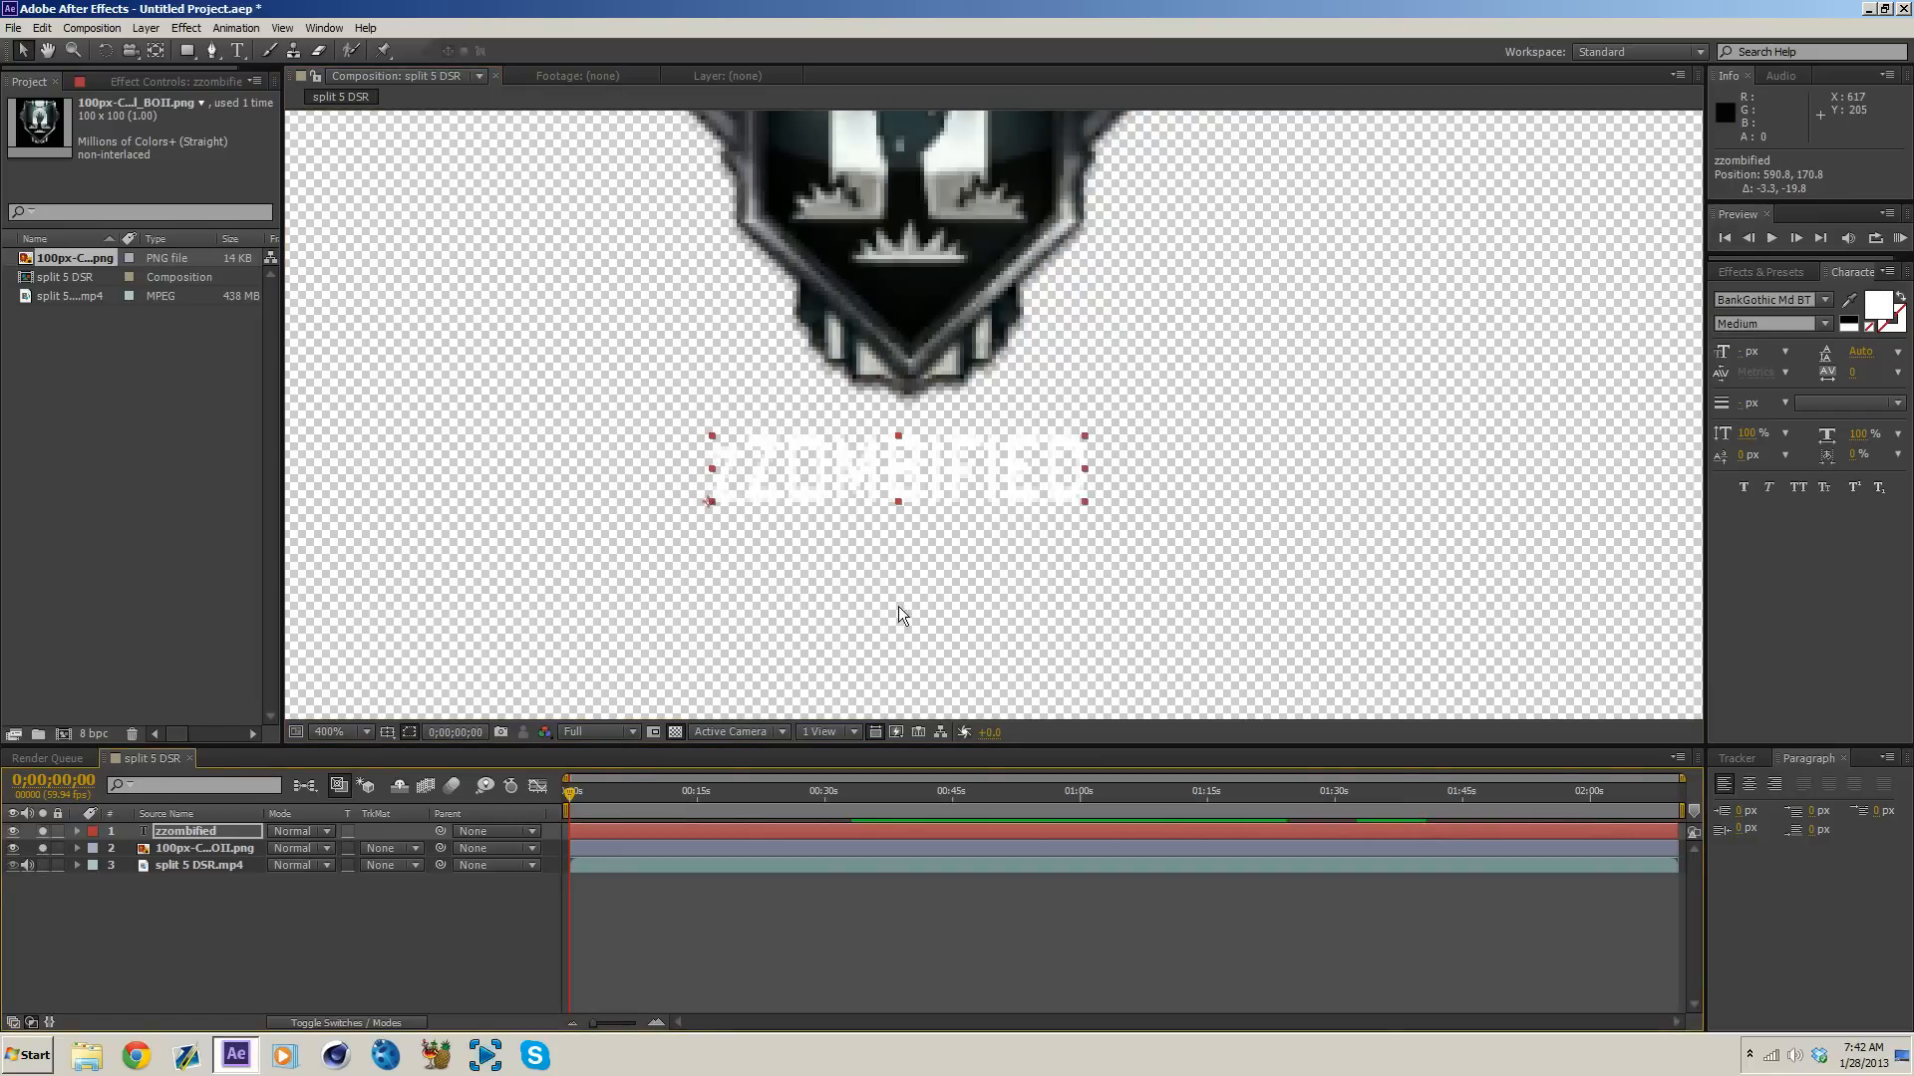
{"action": "left_click", "coordinate": [755, 893]}
{"action": "scroll", "coordinate": [995, 307], "scroll_direction": "down", "scroll_amount": 2}
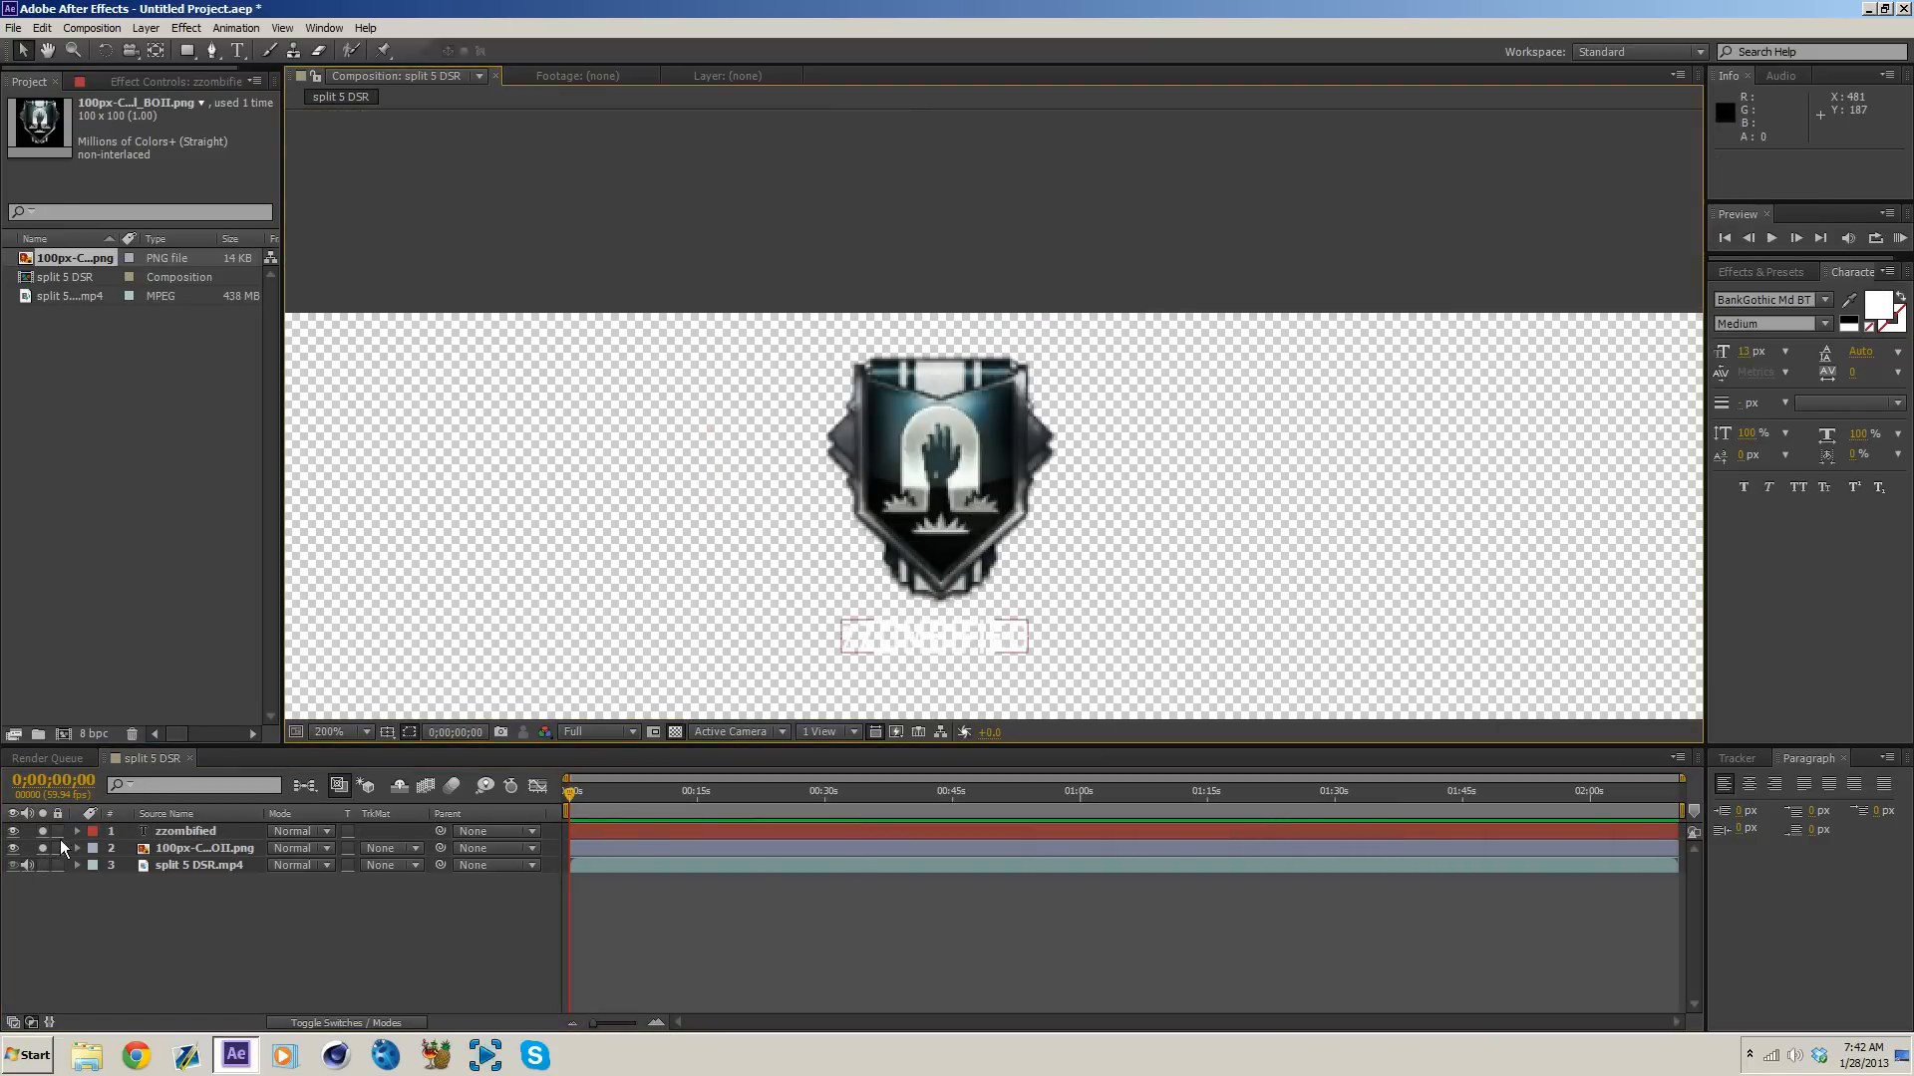
Solo only the Comeback medal and draw a closed four-point Pen mask on its layer with one edge crossing the medal diagonally.
{"action": "left_click", "coordinate": [43, 831]}
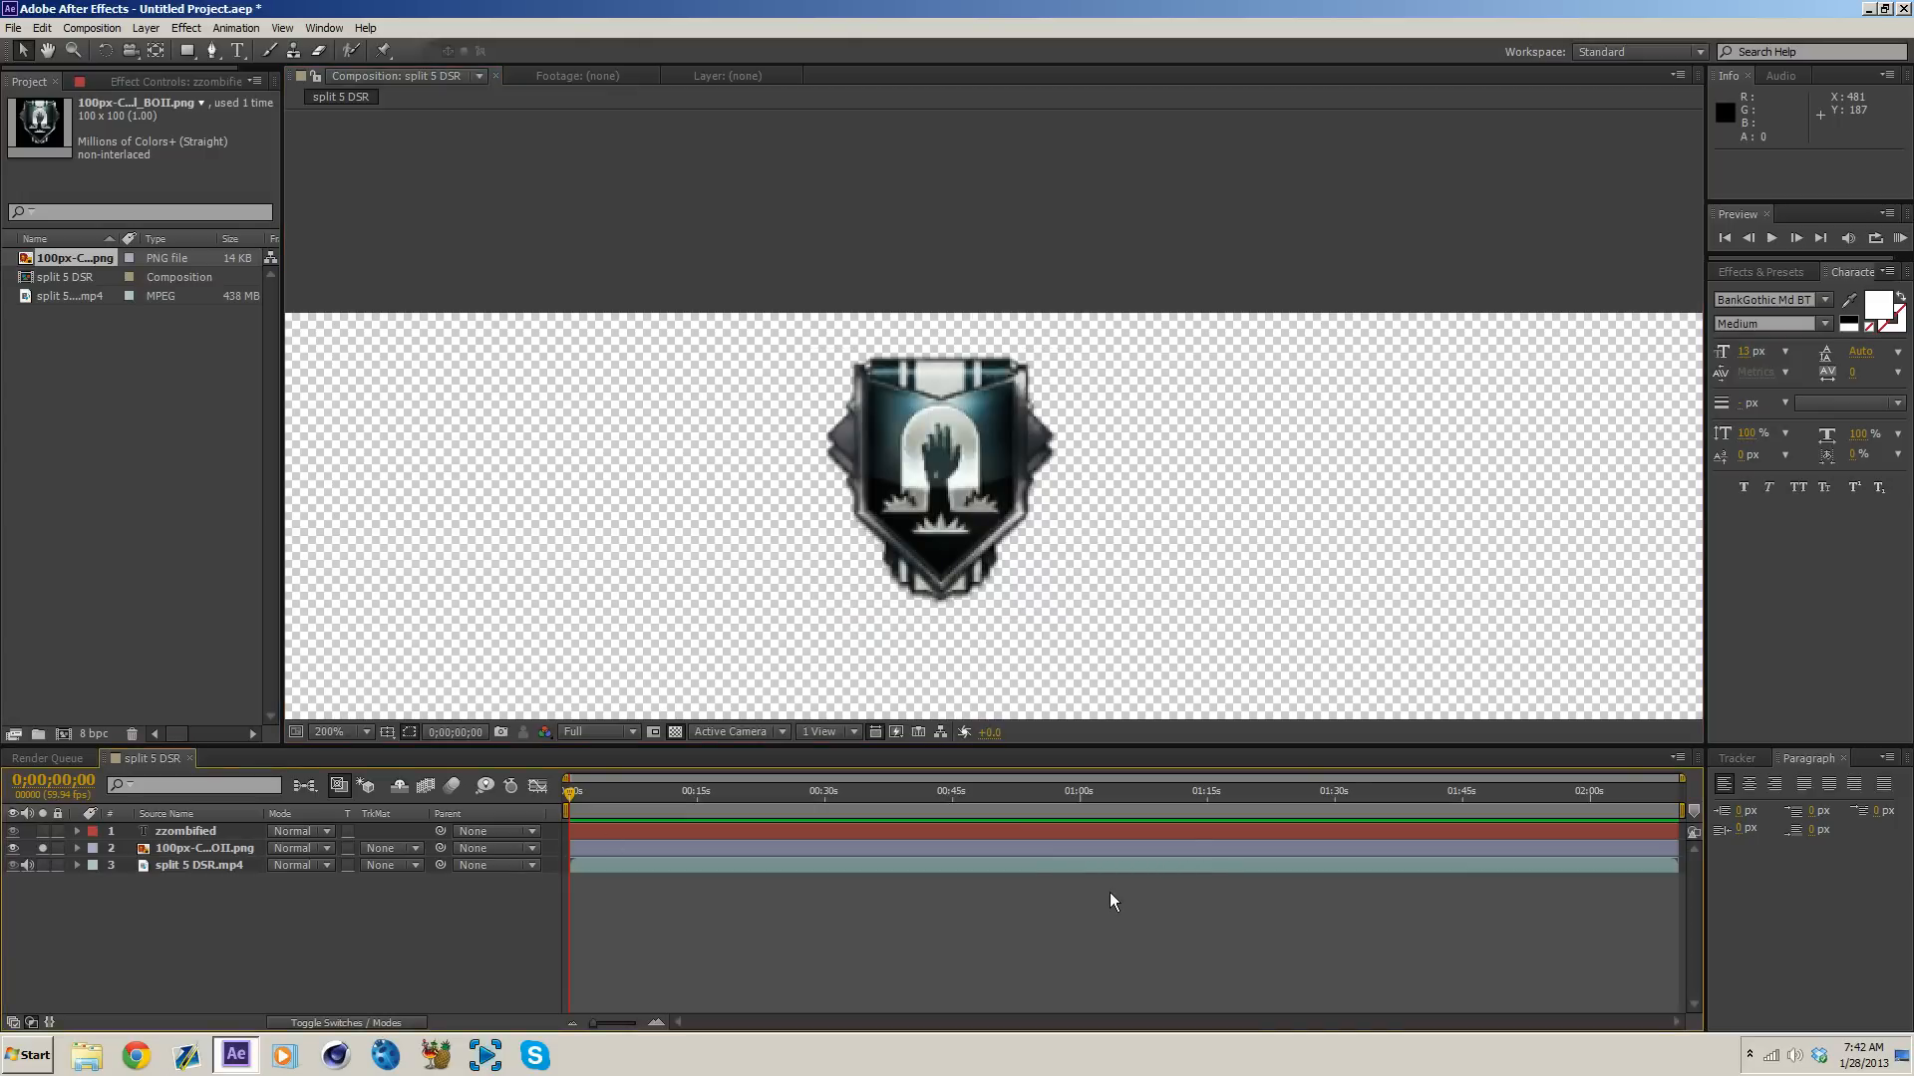
{"action": "left_click_drag", "start_coordinate": [961, 488], "coordinate": [938, 428]}
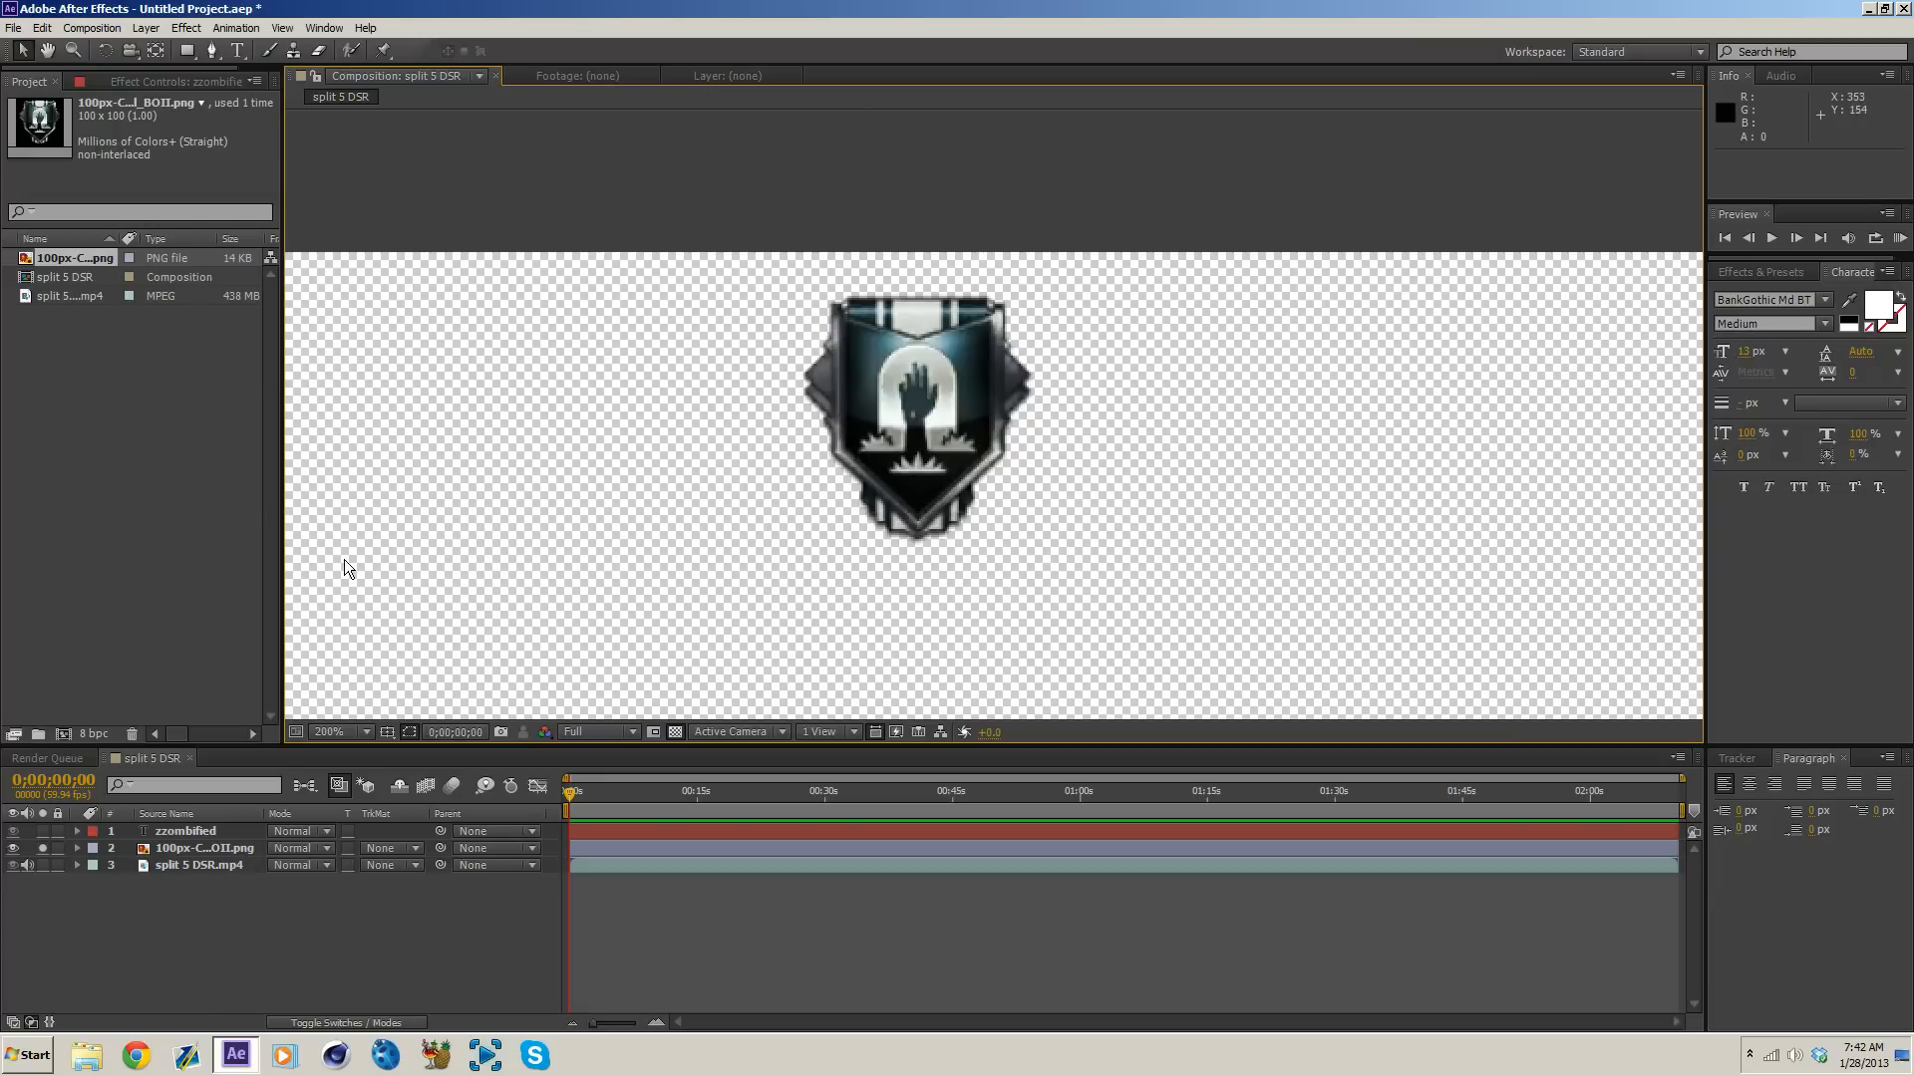
{"action": "left_click", "coordinate": [217, 56]}
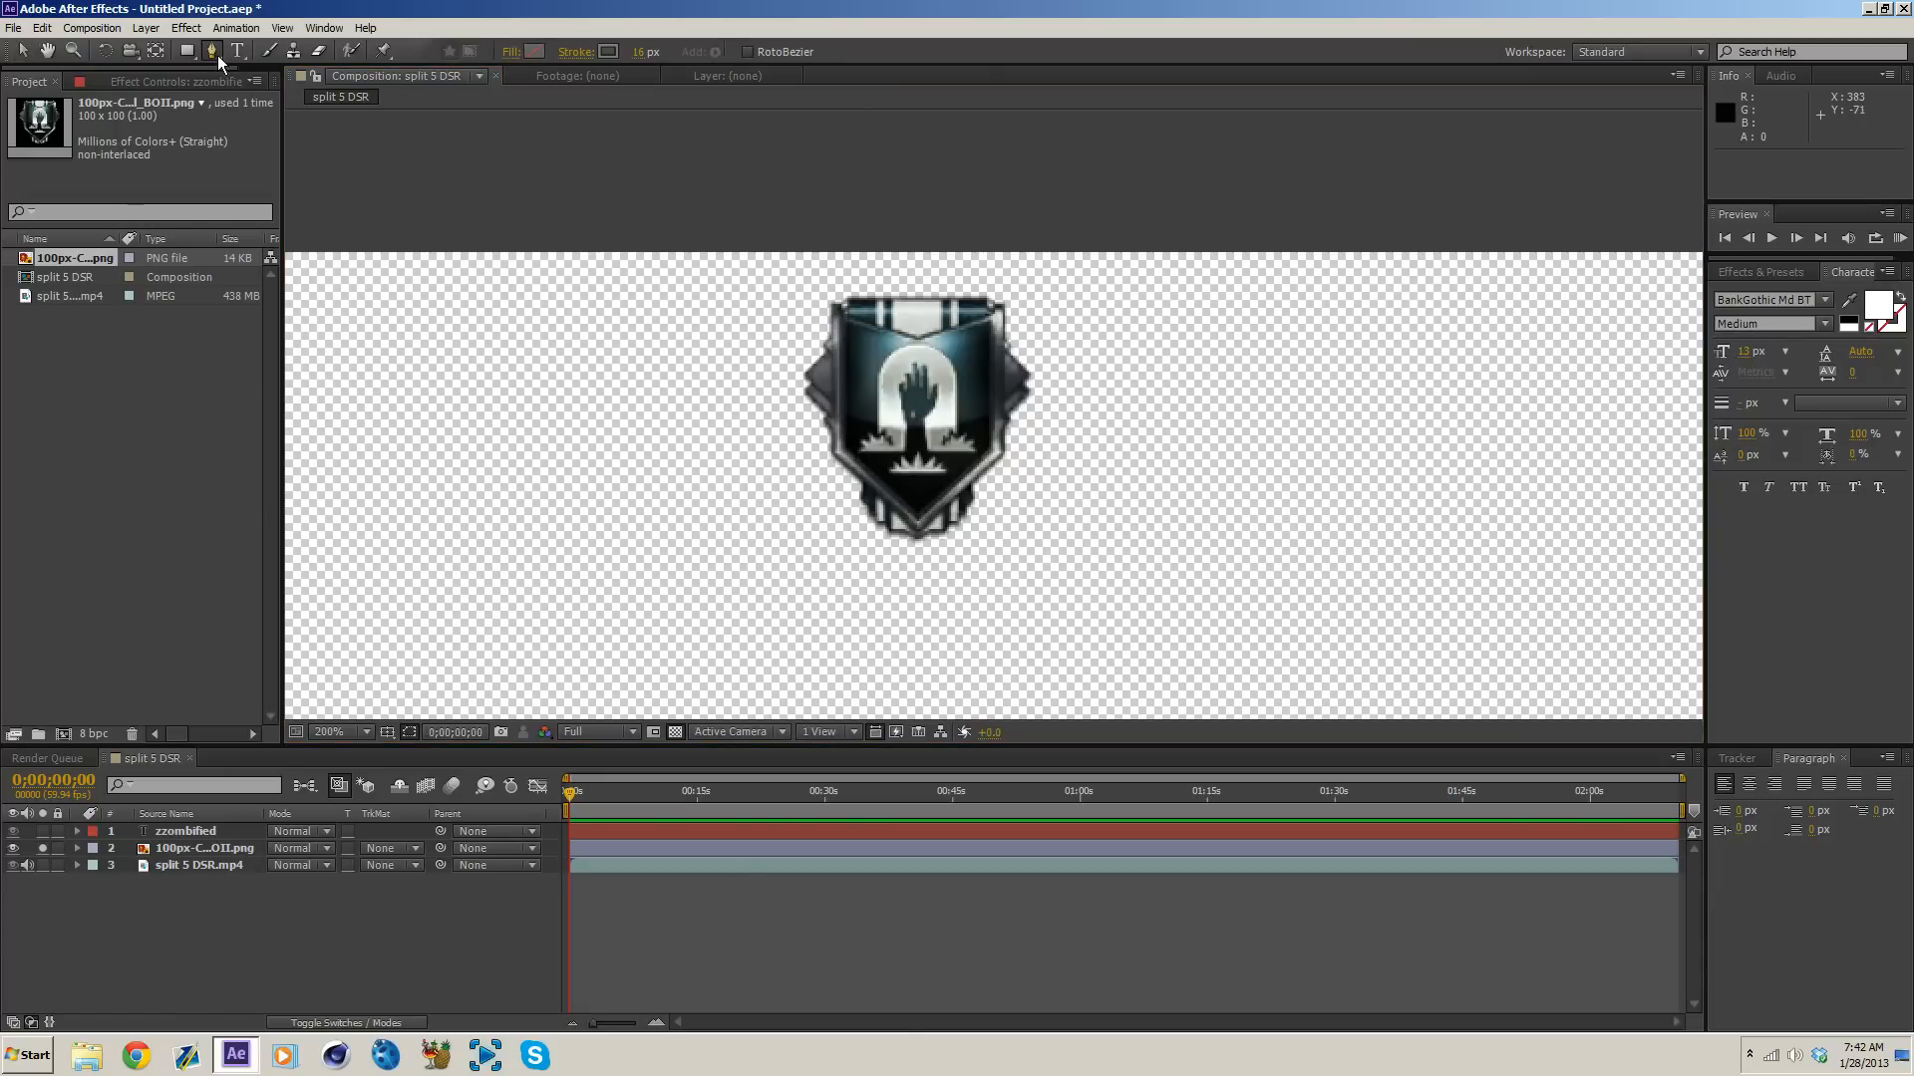
{"action": "left_click", "coordinate": [171, 848]}
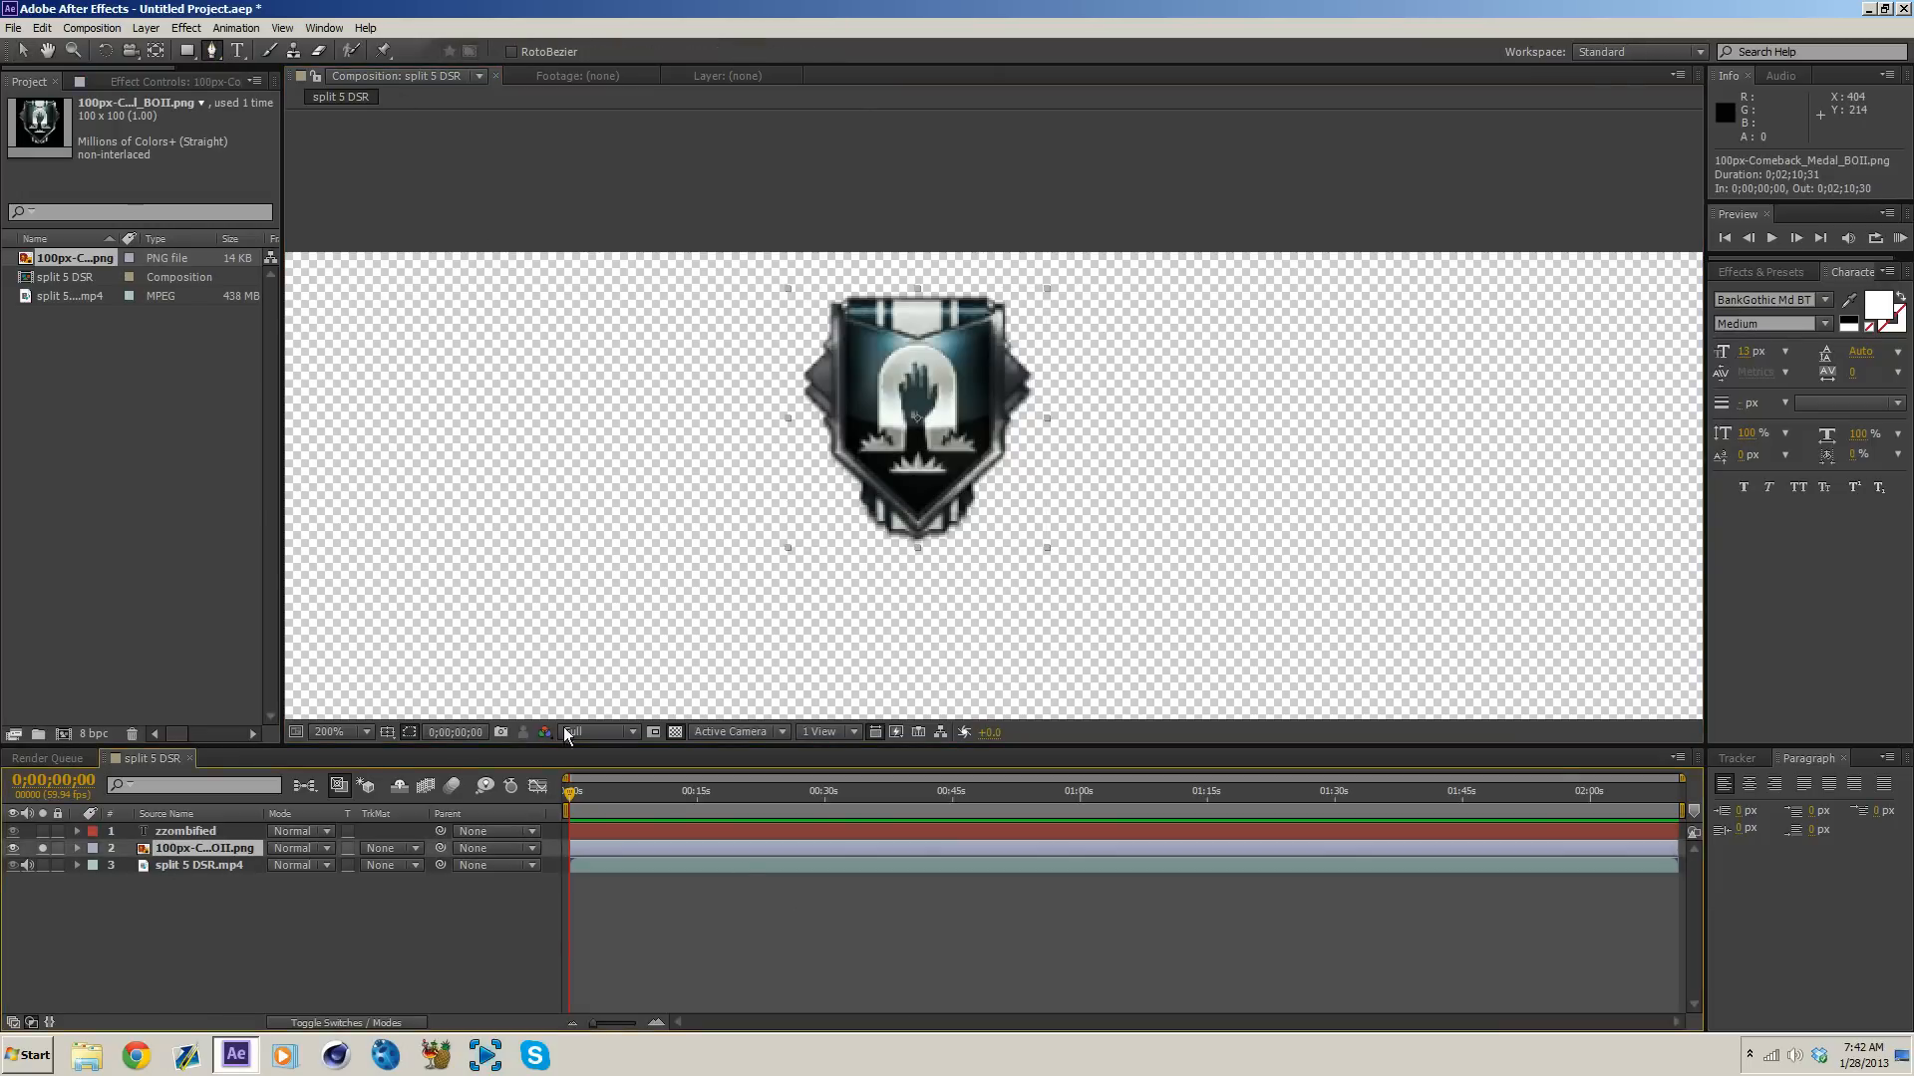
{"action": "left_click", "coordinate": [679, 227]}
{"action": "left_click", "coordinate": [1240, 662], "text": "shift"}
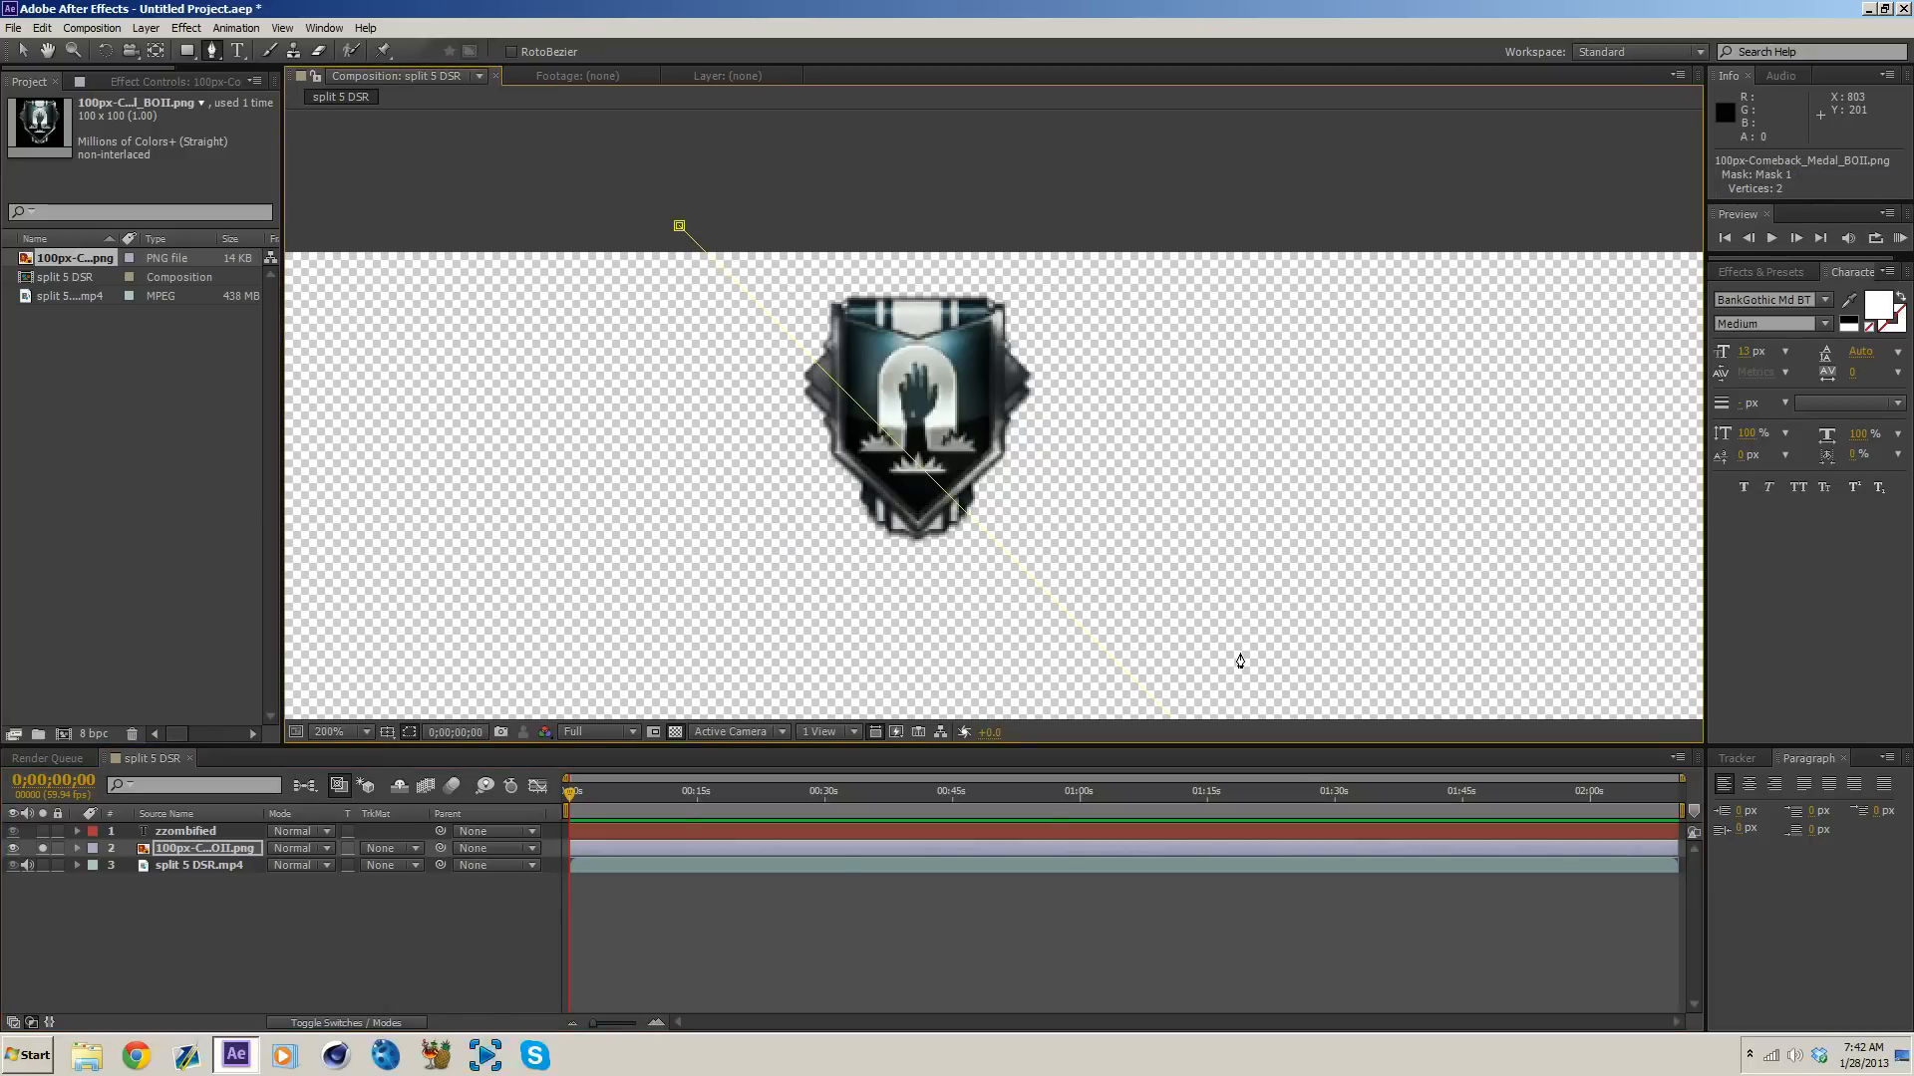
{"action": "left_click", "coordinate": [624, 127]}
{"action": "left_click", "coordinate": [679, 226]}
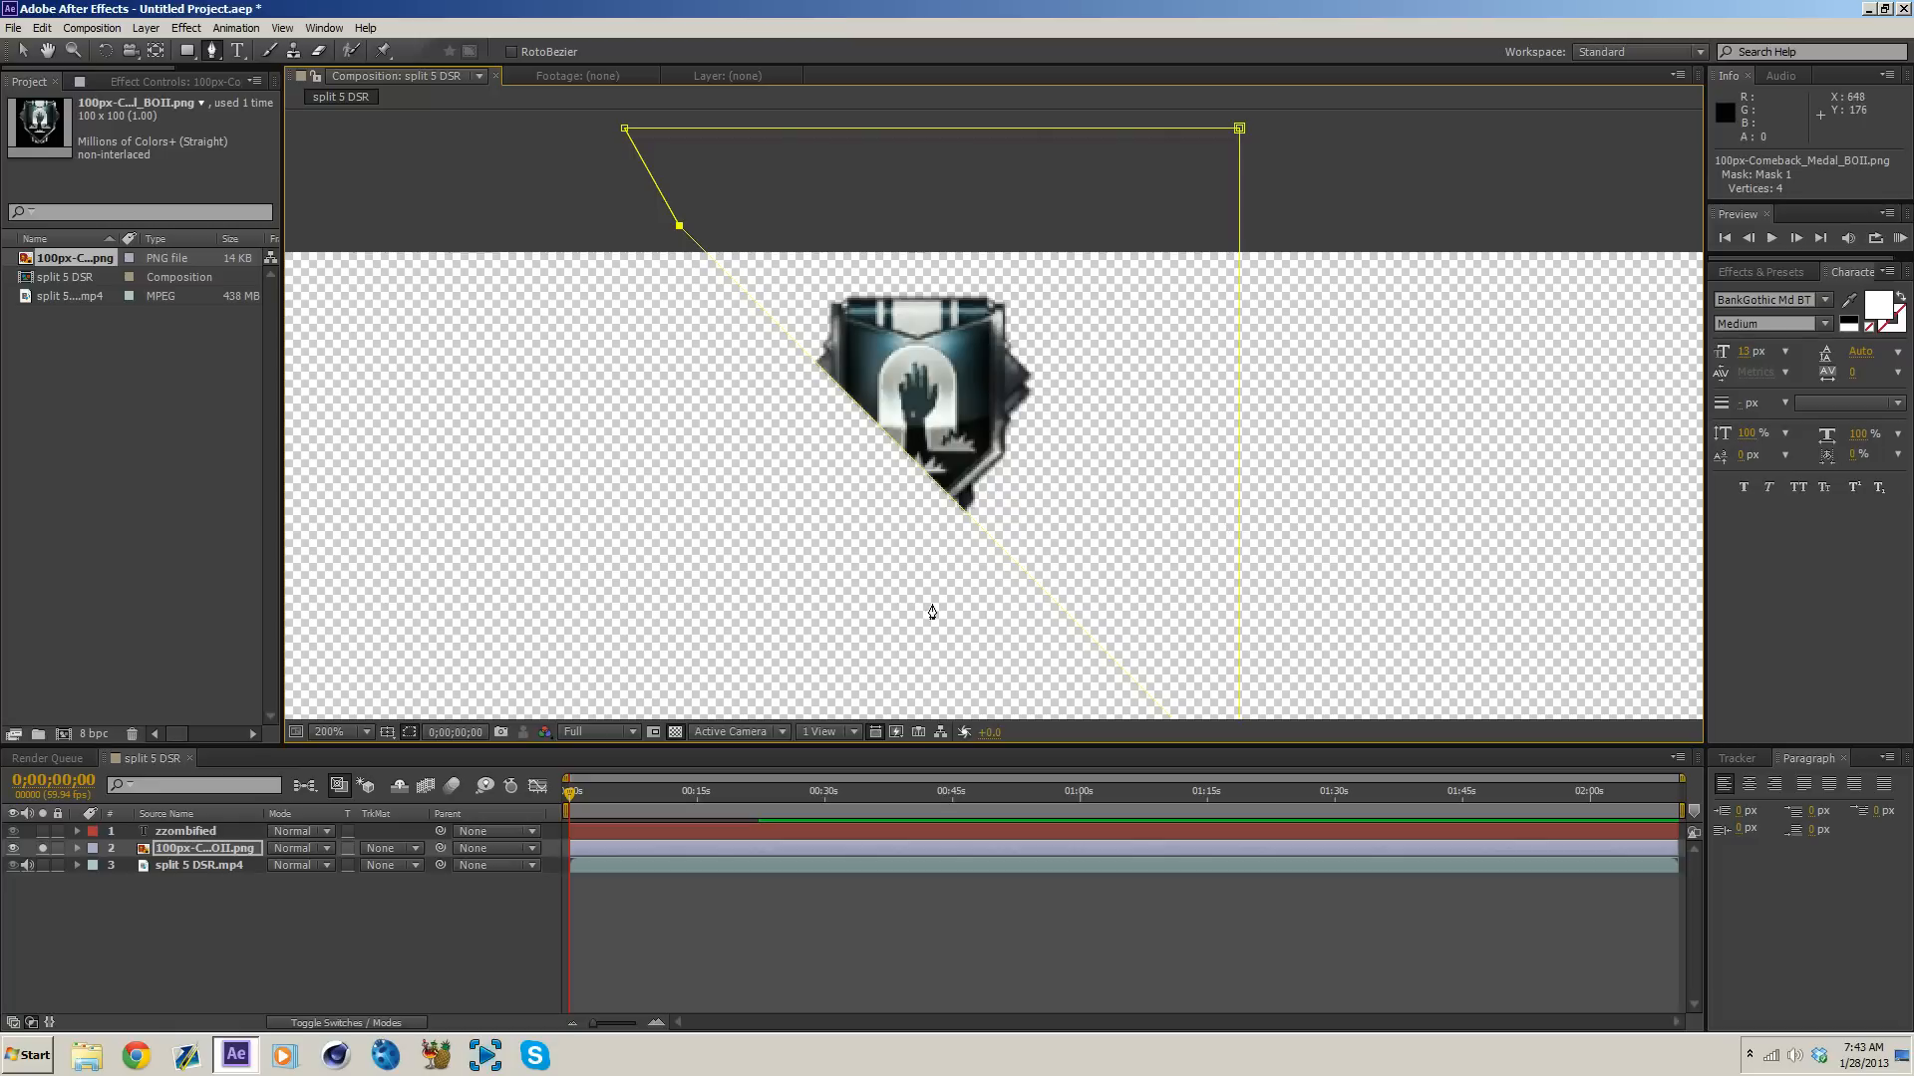
Set the medal's mask mode to Subtract and its mask feather to 20 pixels.
{"action": "key", "text": "m"}
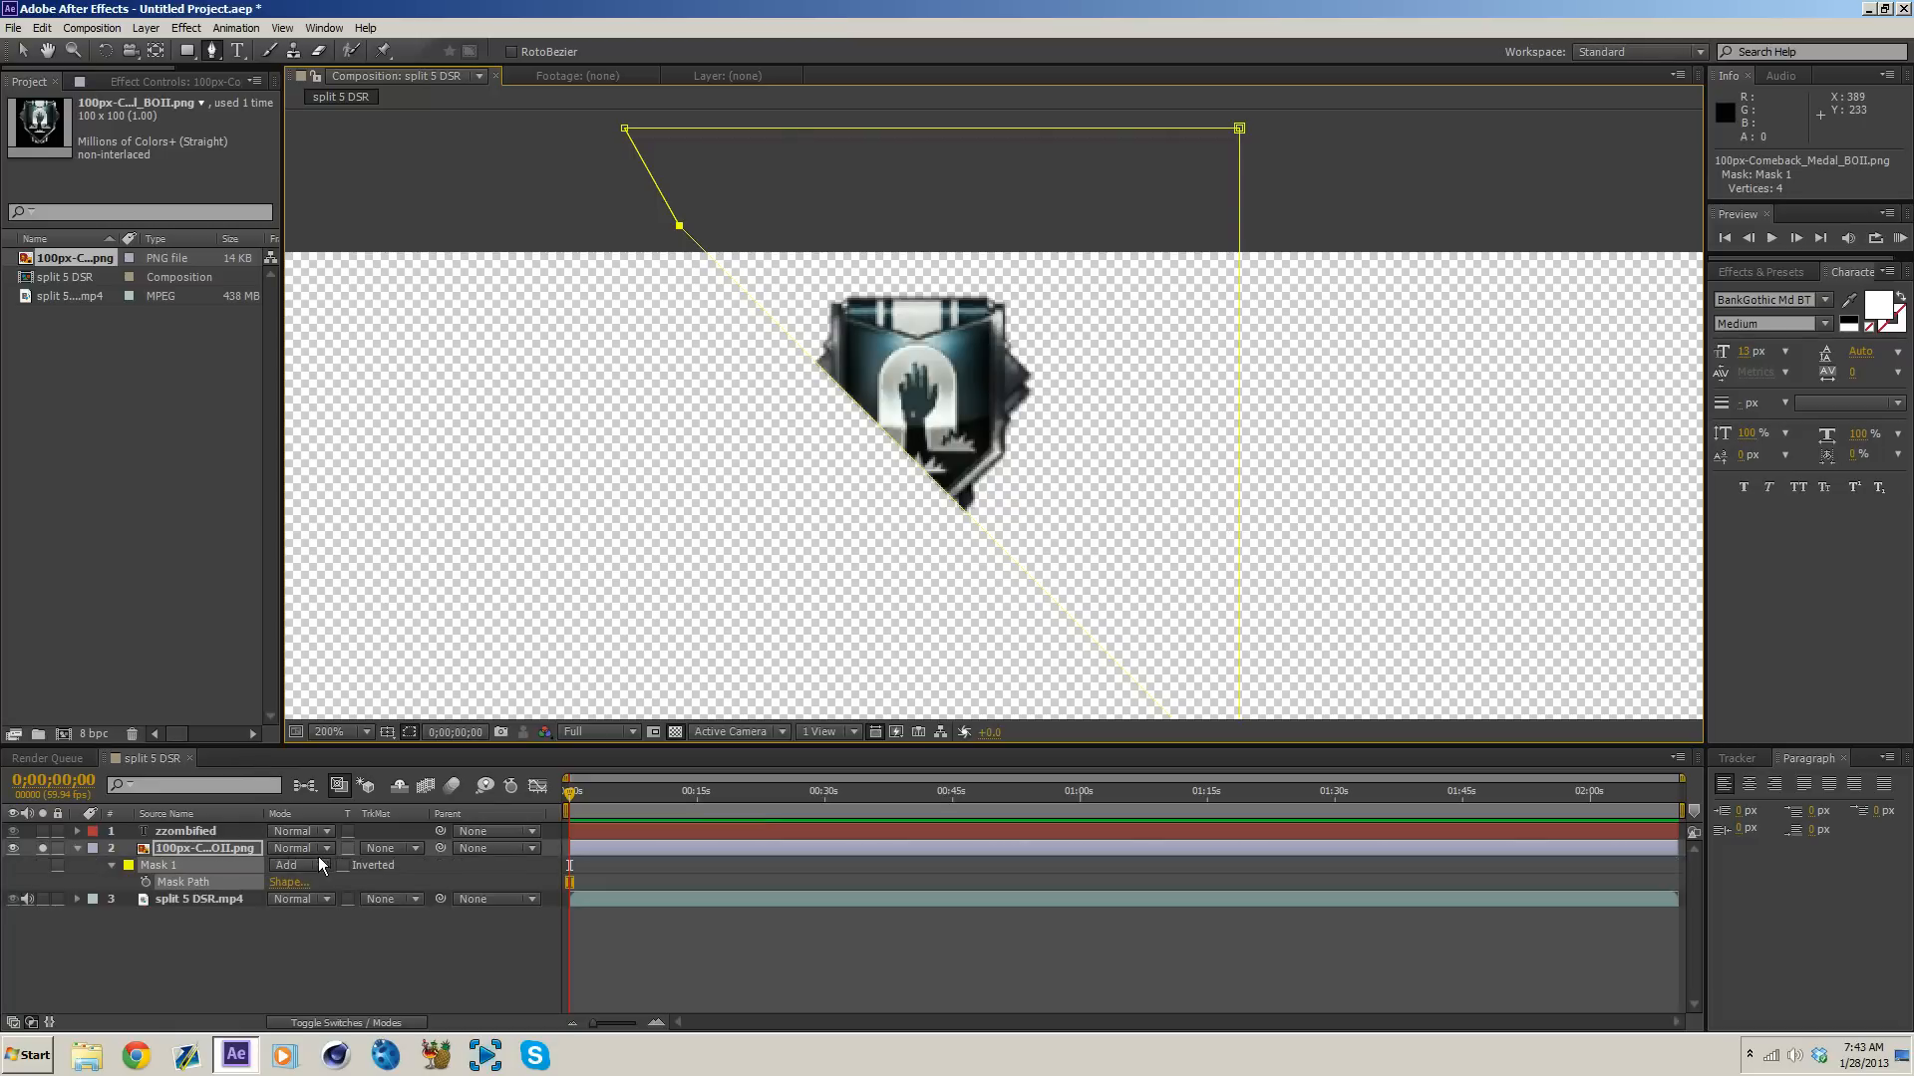
{"action": "left_click", "coordinate": [284, 865]}
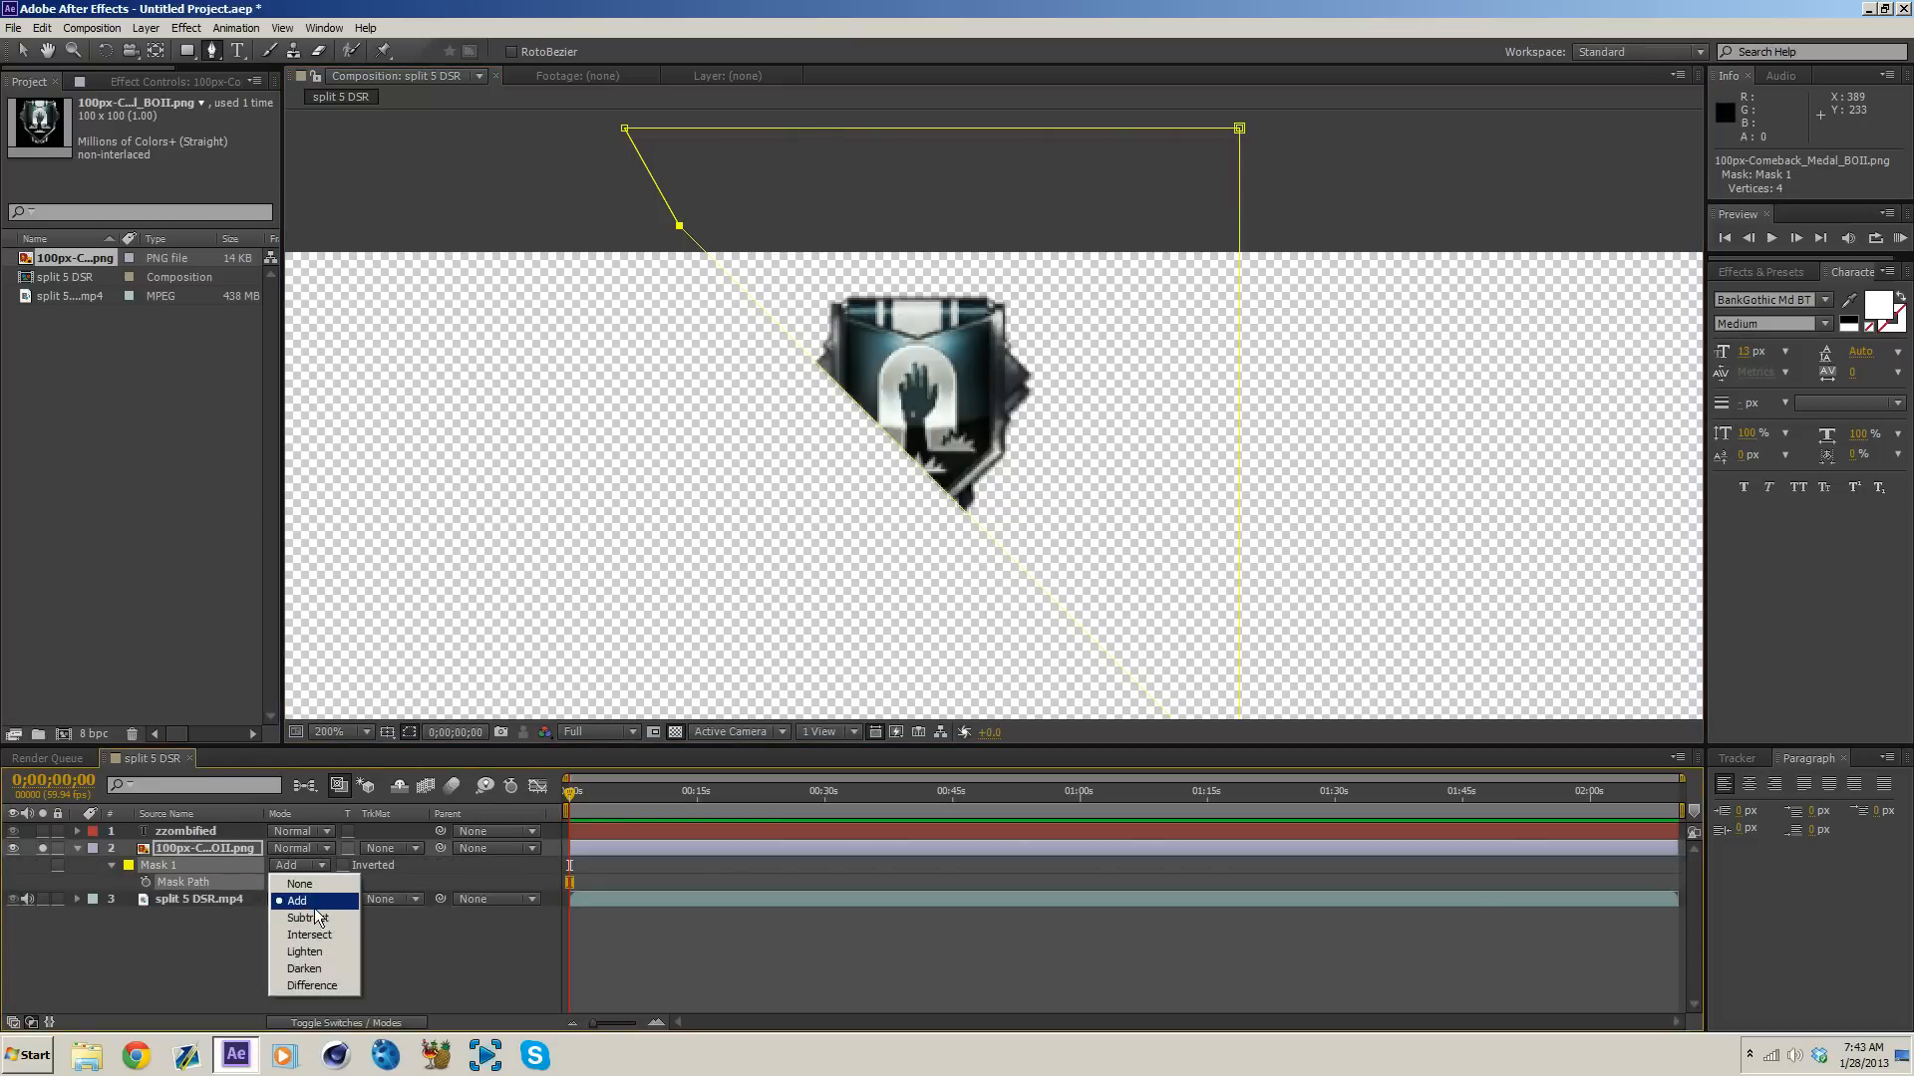
{"action": "left_click", "coordinate": [308, 918]}
{"action": "left_click", "coordinate": [110, 865]}
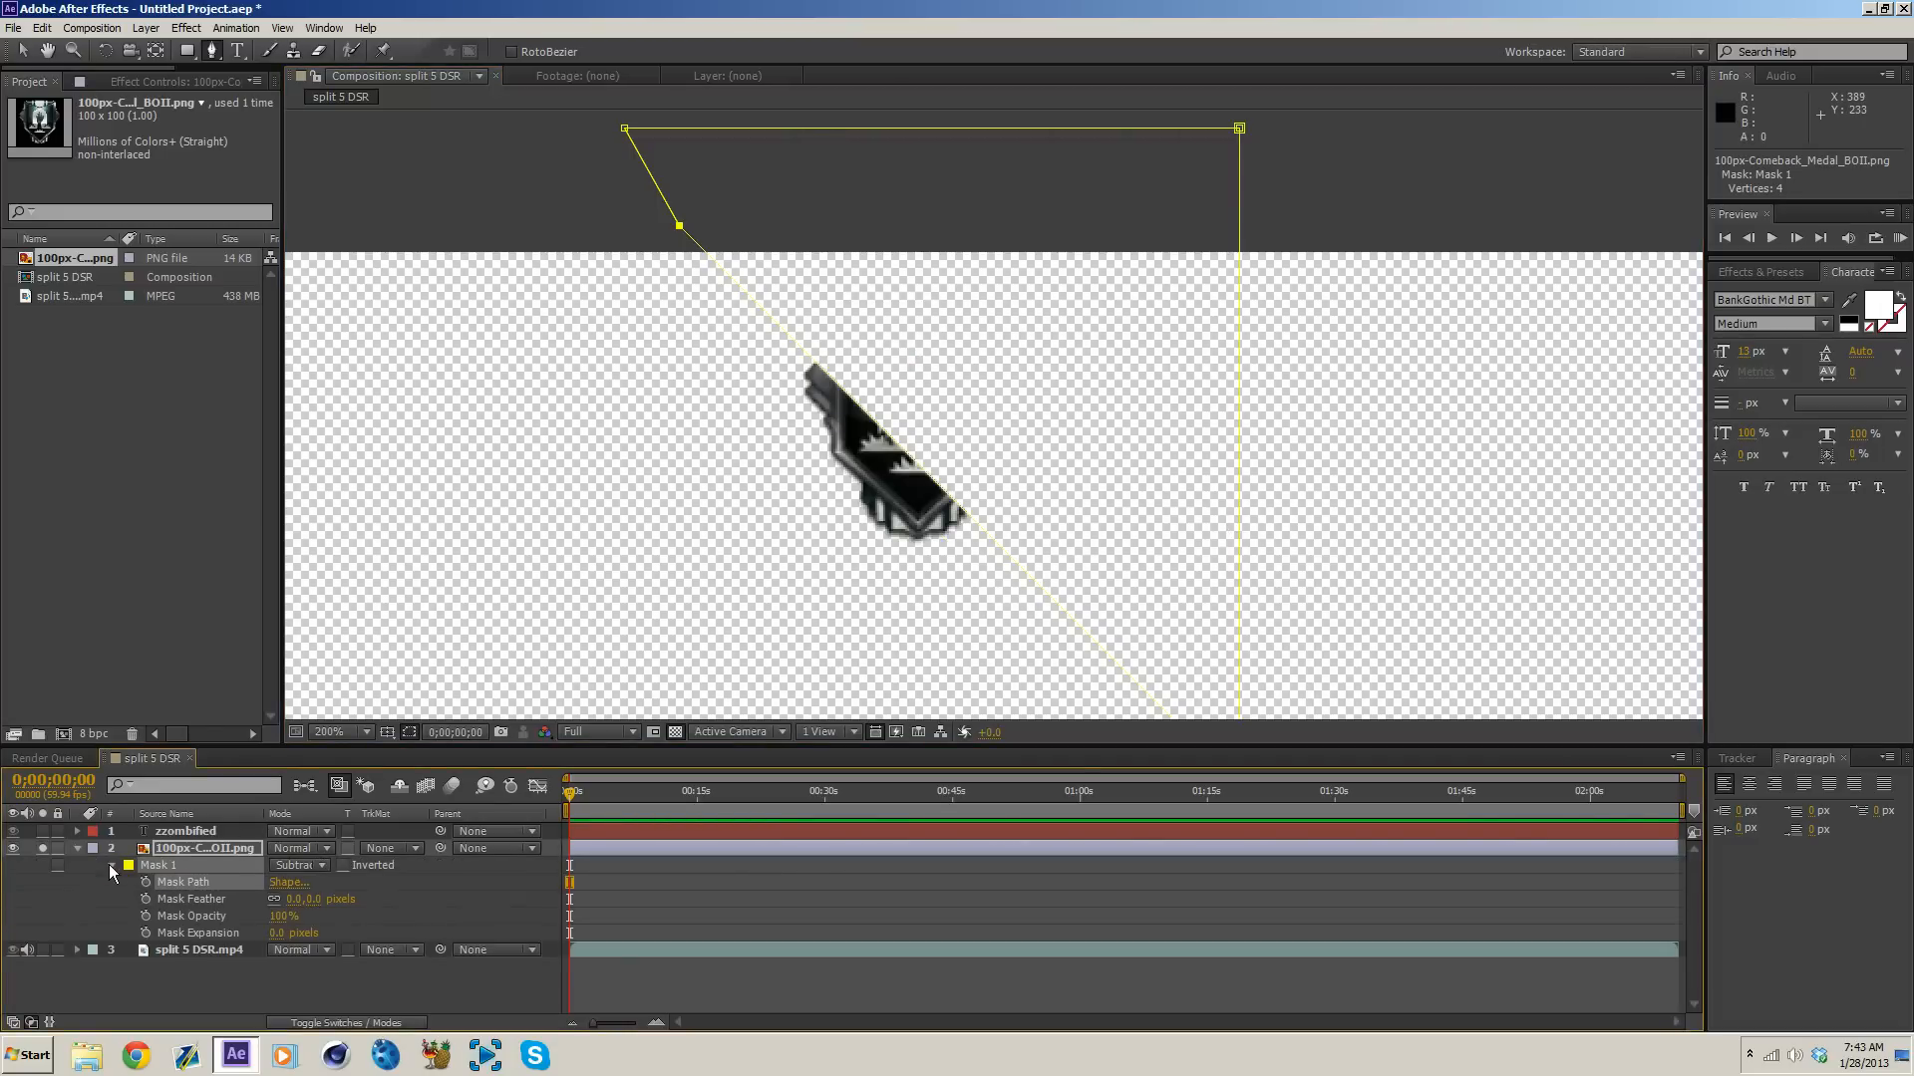
{"action": "left_click", "coordinate": [299, 900]}
{"action": "left_click", "coordinate": [428, 895]}
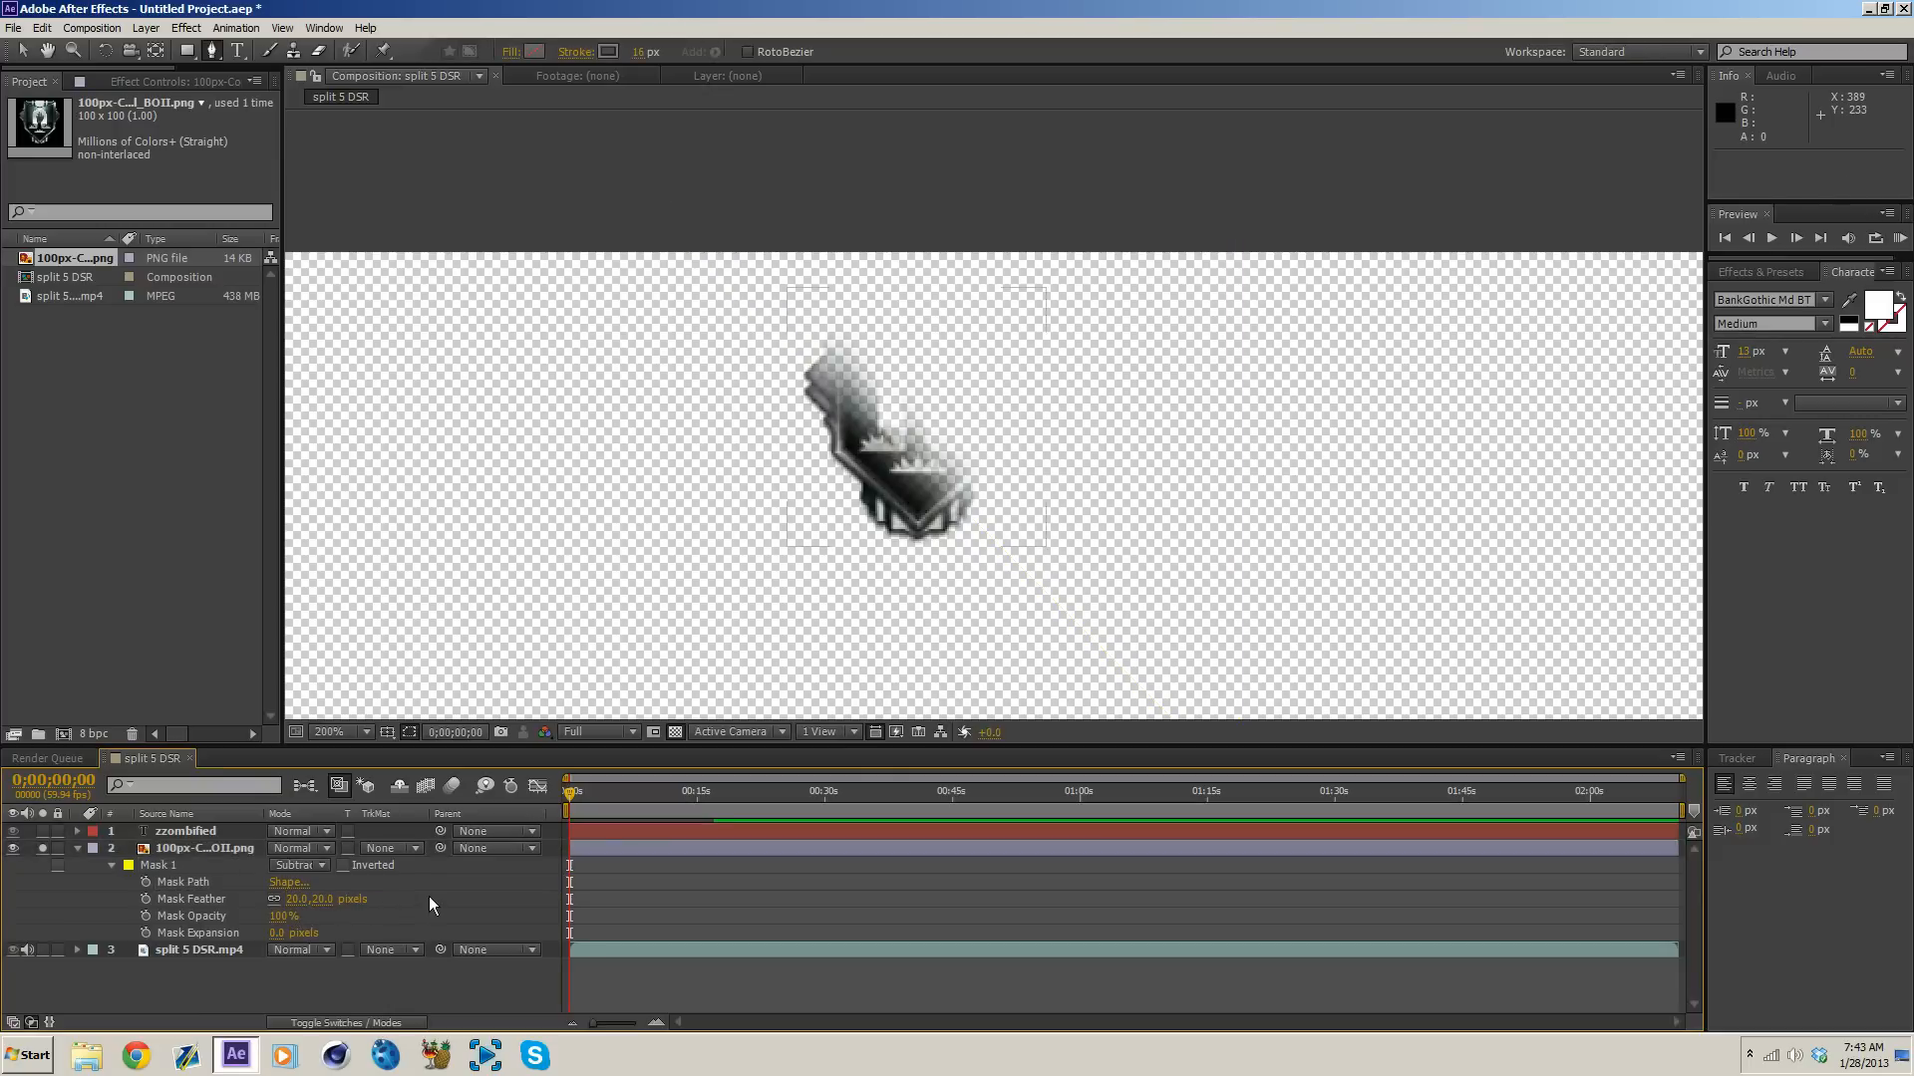
Enlarge the subtract mask and shift it down and left until it hides virtually the whole medal.
{"action": "left_click", "coordinate": [170, 851]}
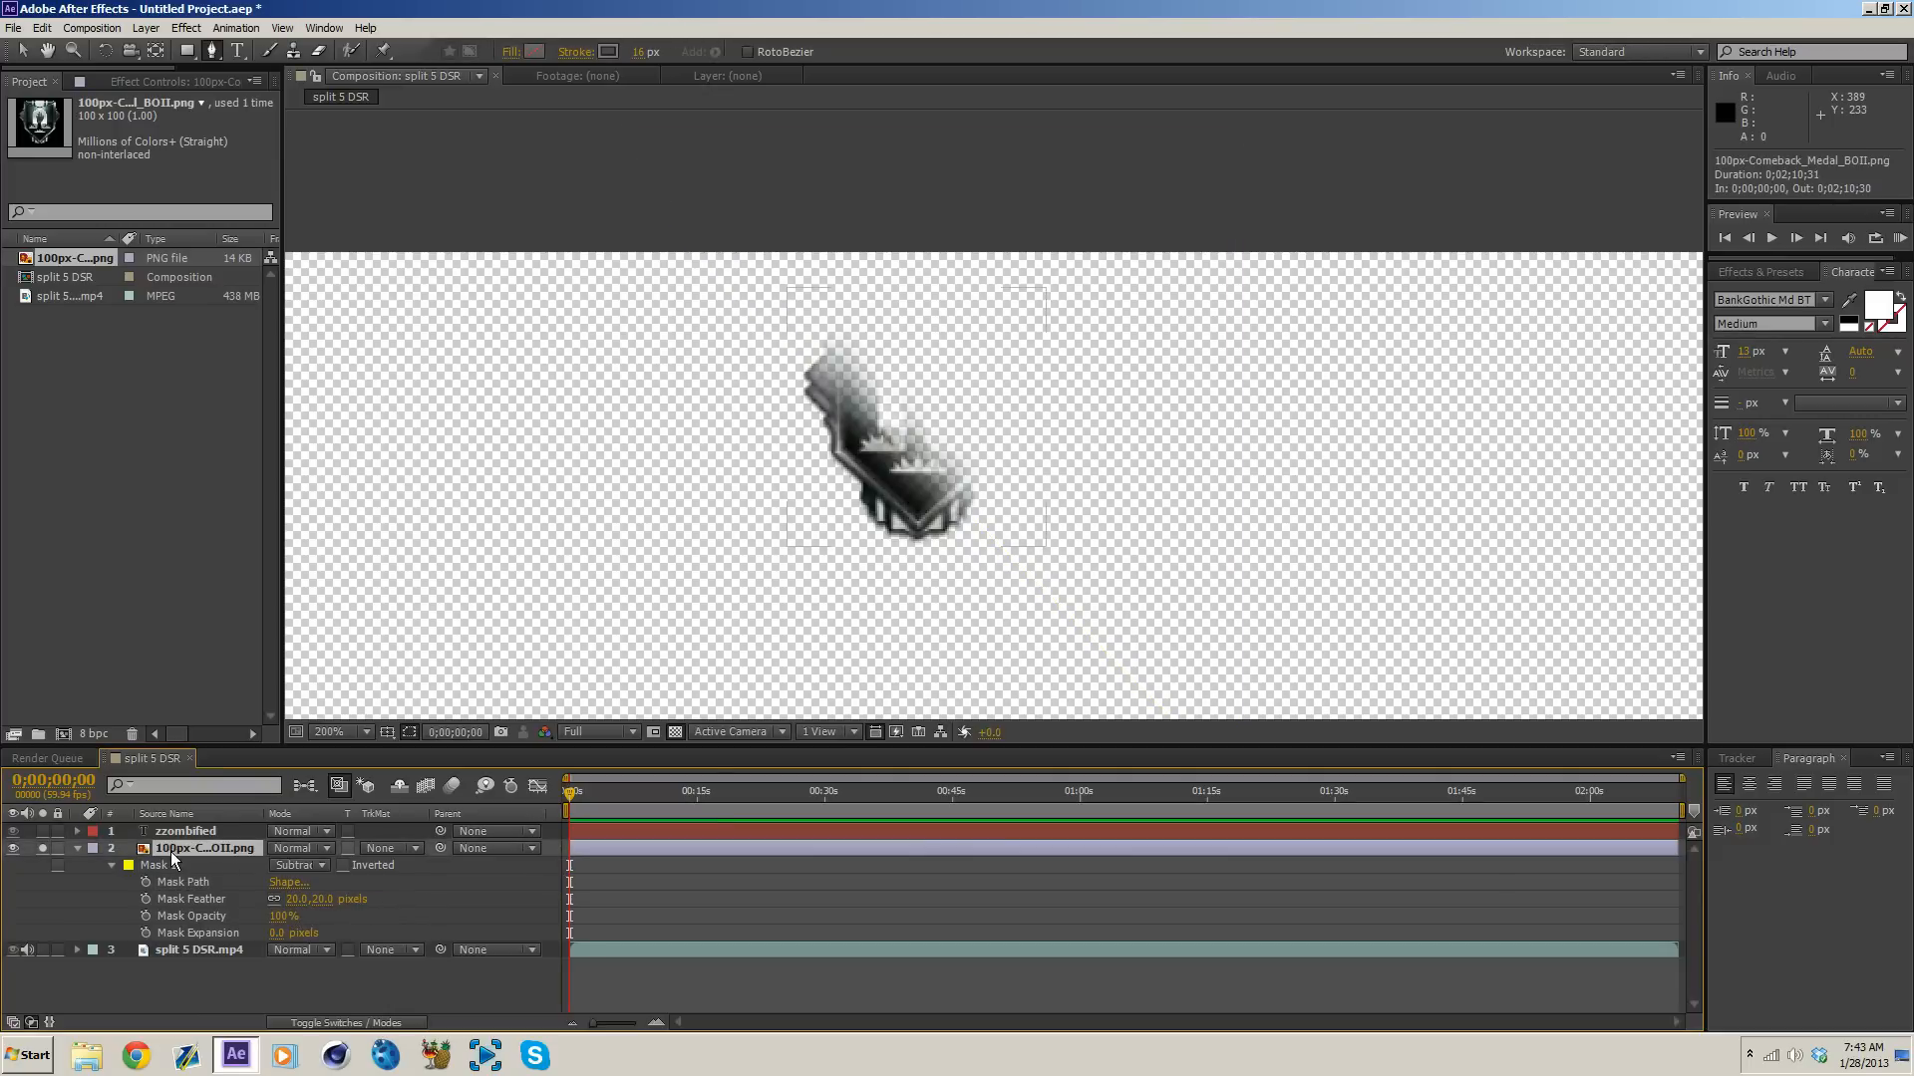
{"action": "left_click", "coordinate": [20, 51]}
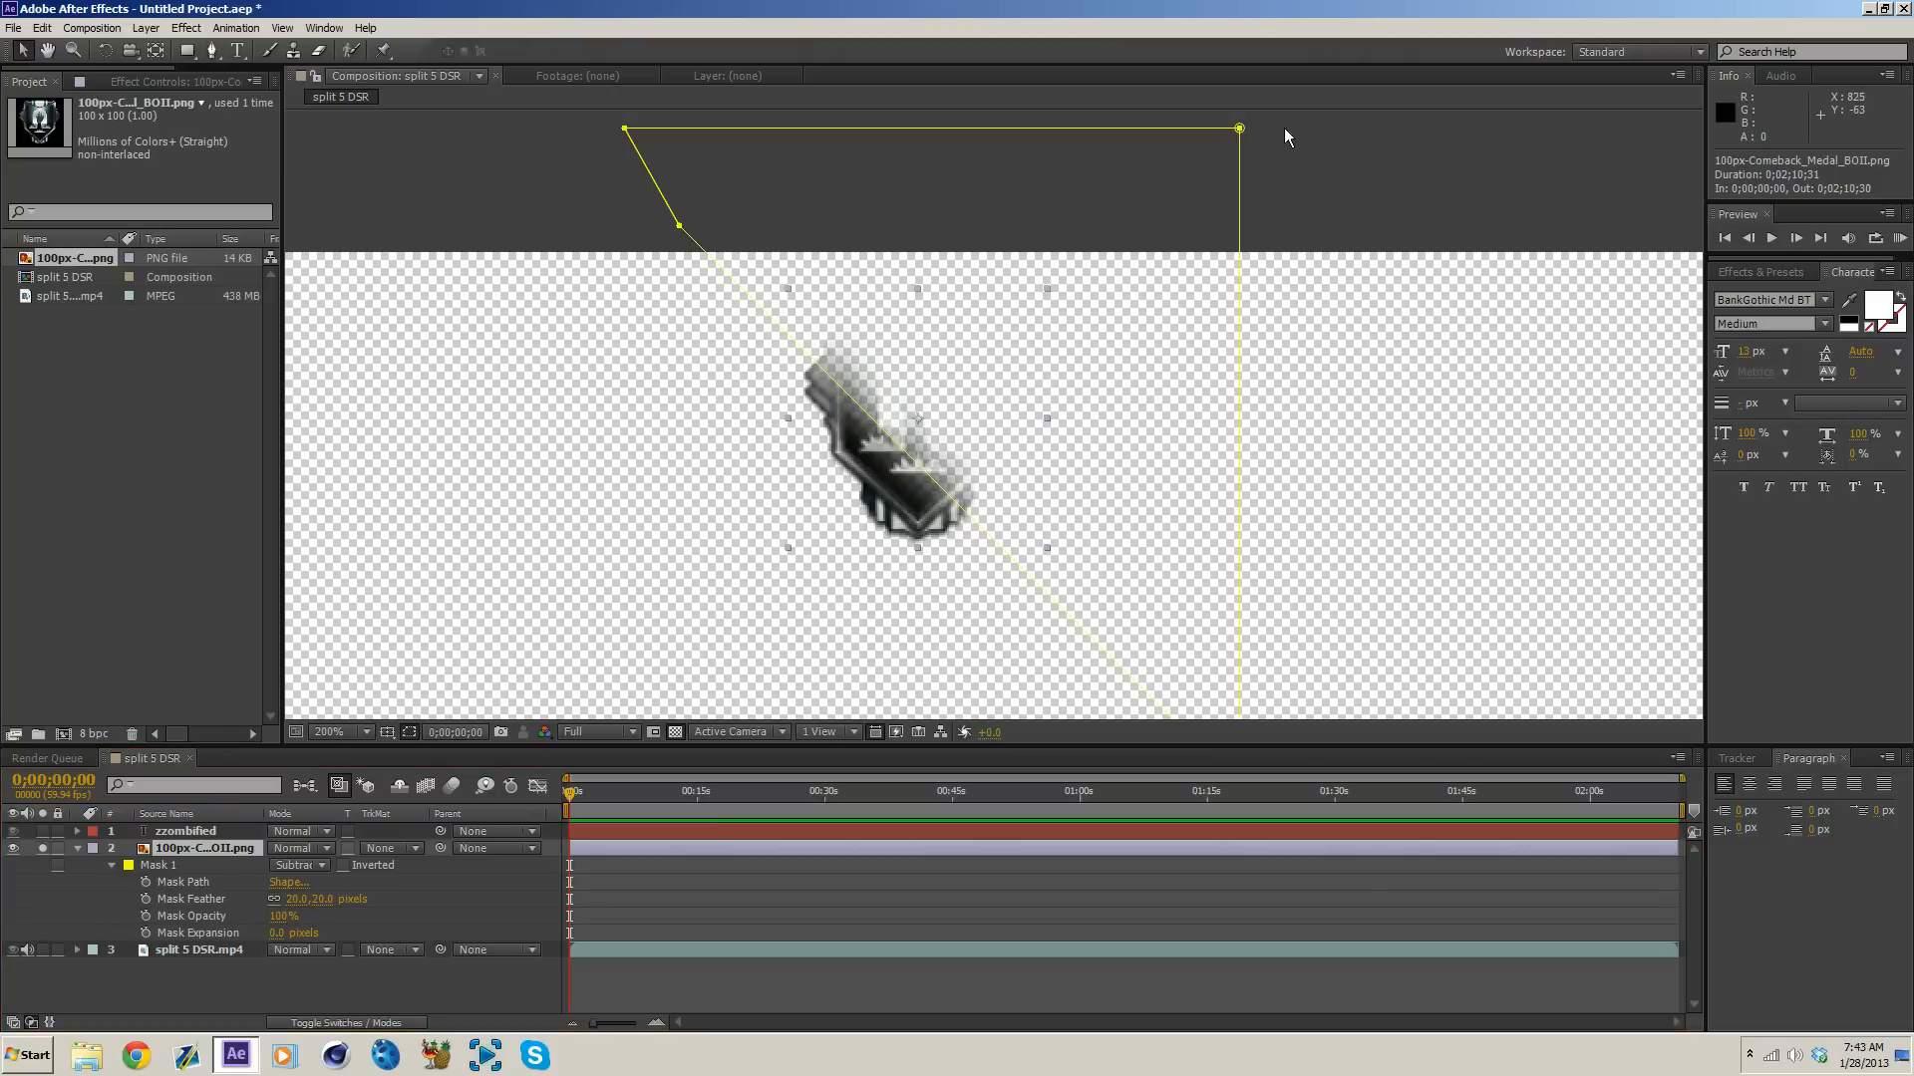
{"action": "left_click", "coordinate": [1239, 128]}
{"action": "double_click", "coordinate": [1240, 129]}
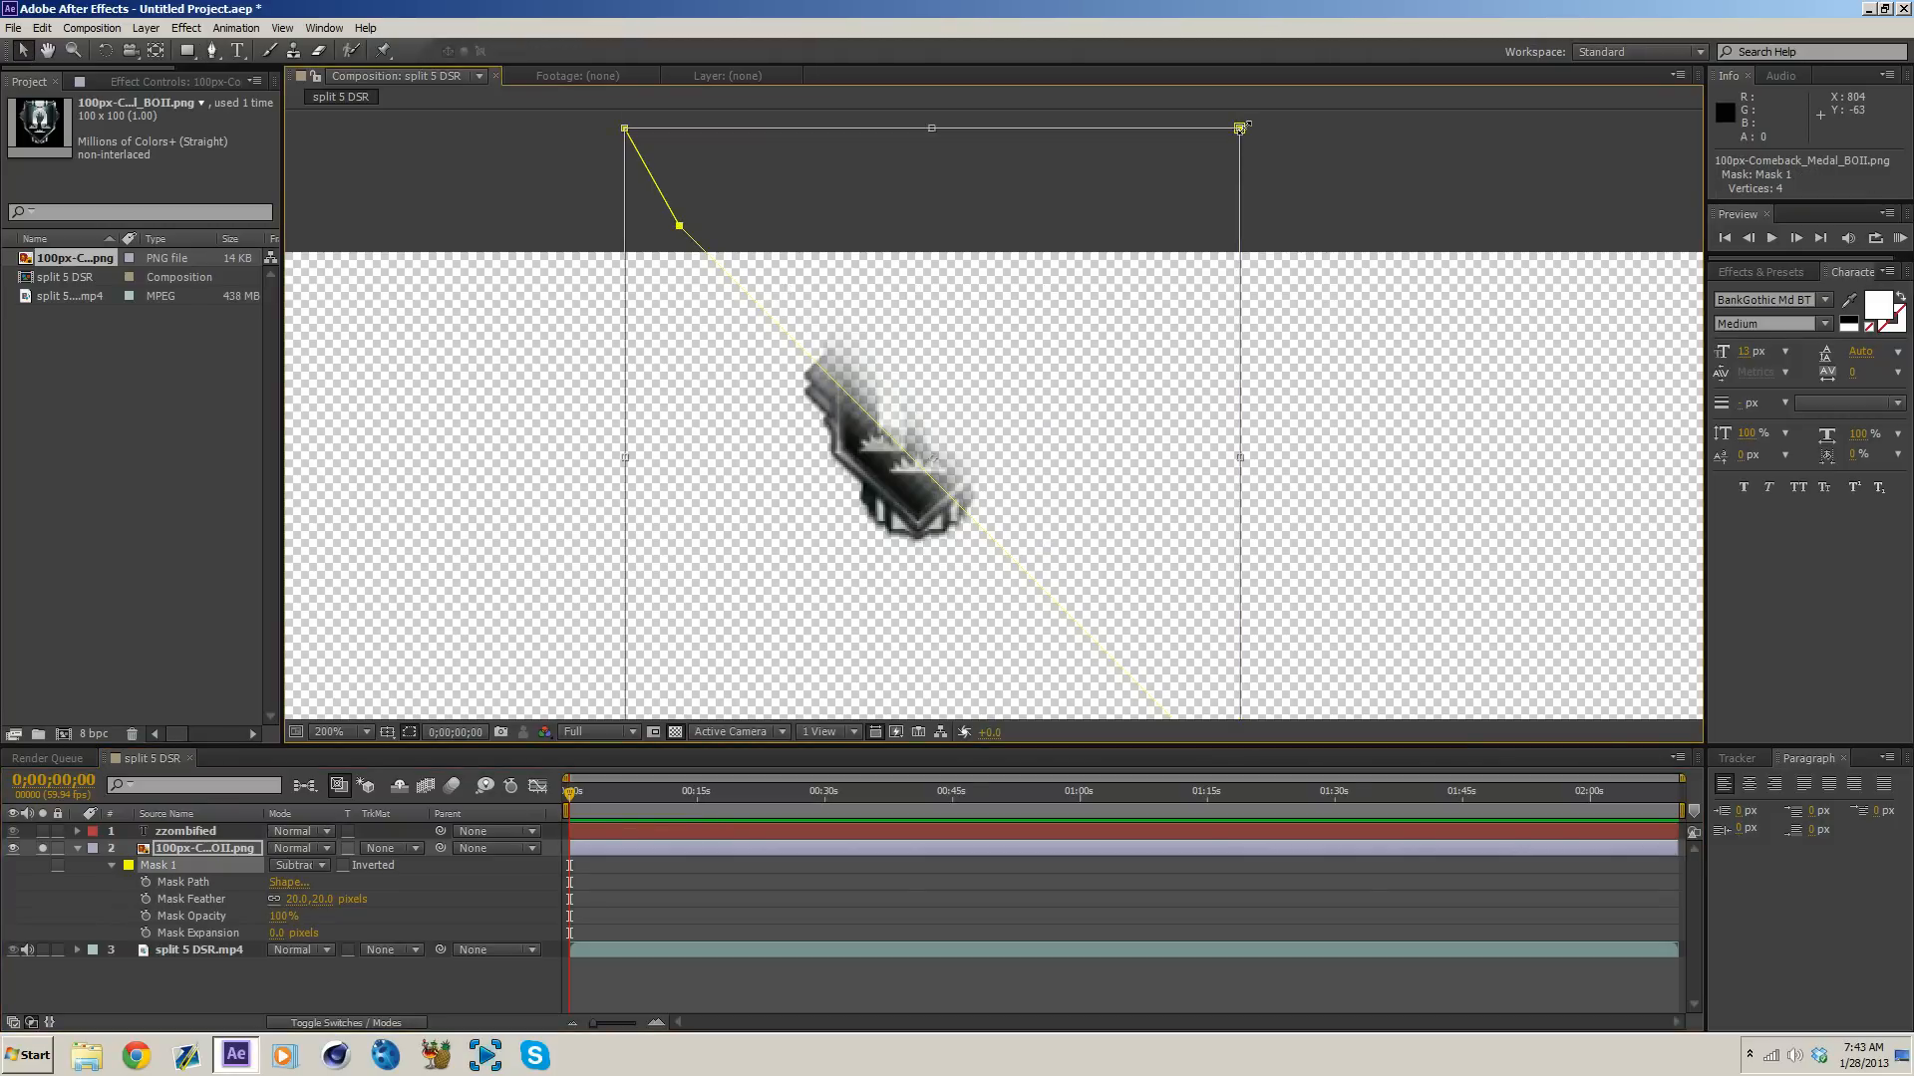
{"action": "left_click_drag", "start_coordinate": [1251, 462], "coordinate": [1380, 410]}
{"action": "left_click_drag", "start_coordinate": [1183, 512], "coordinate": [1104, 548]}
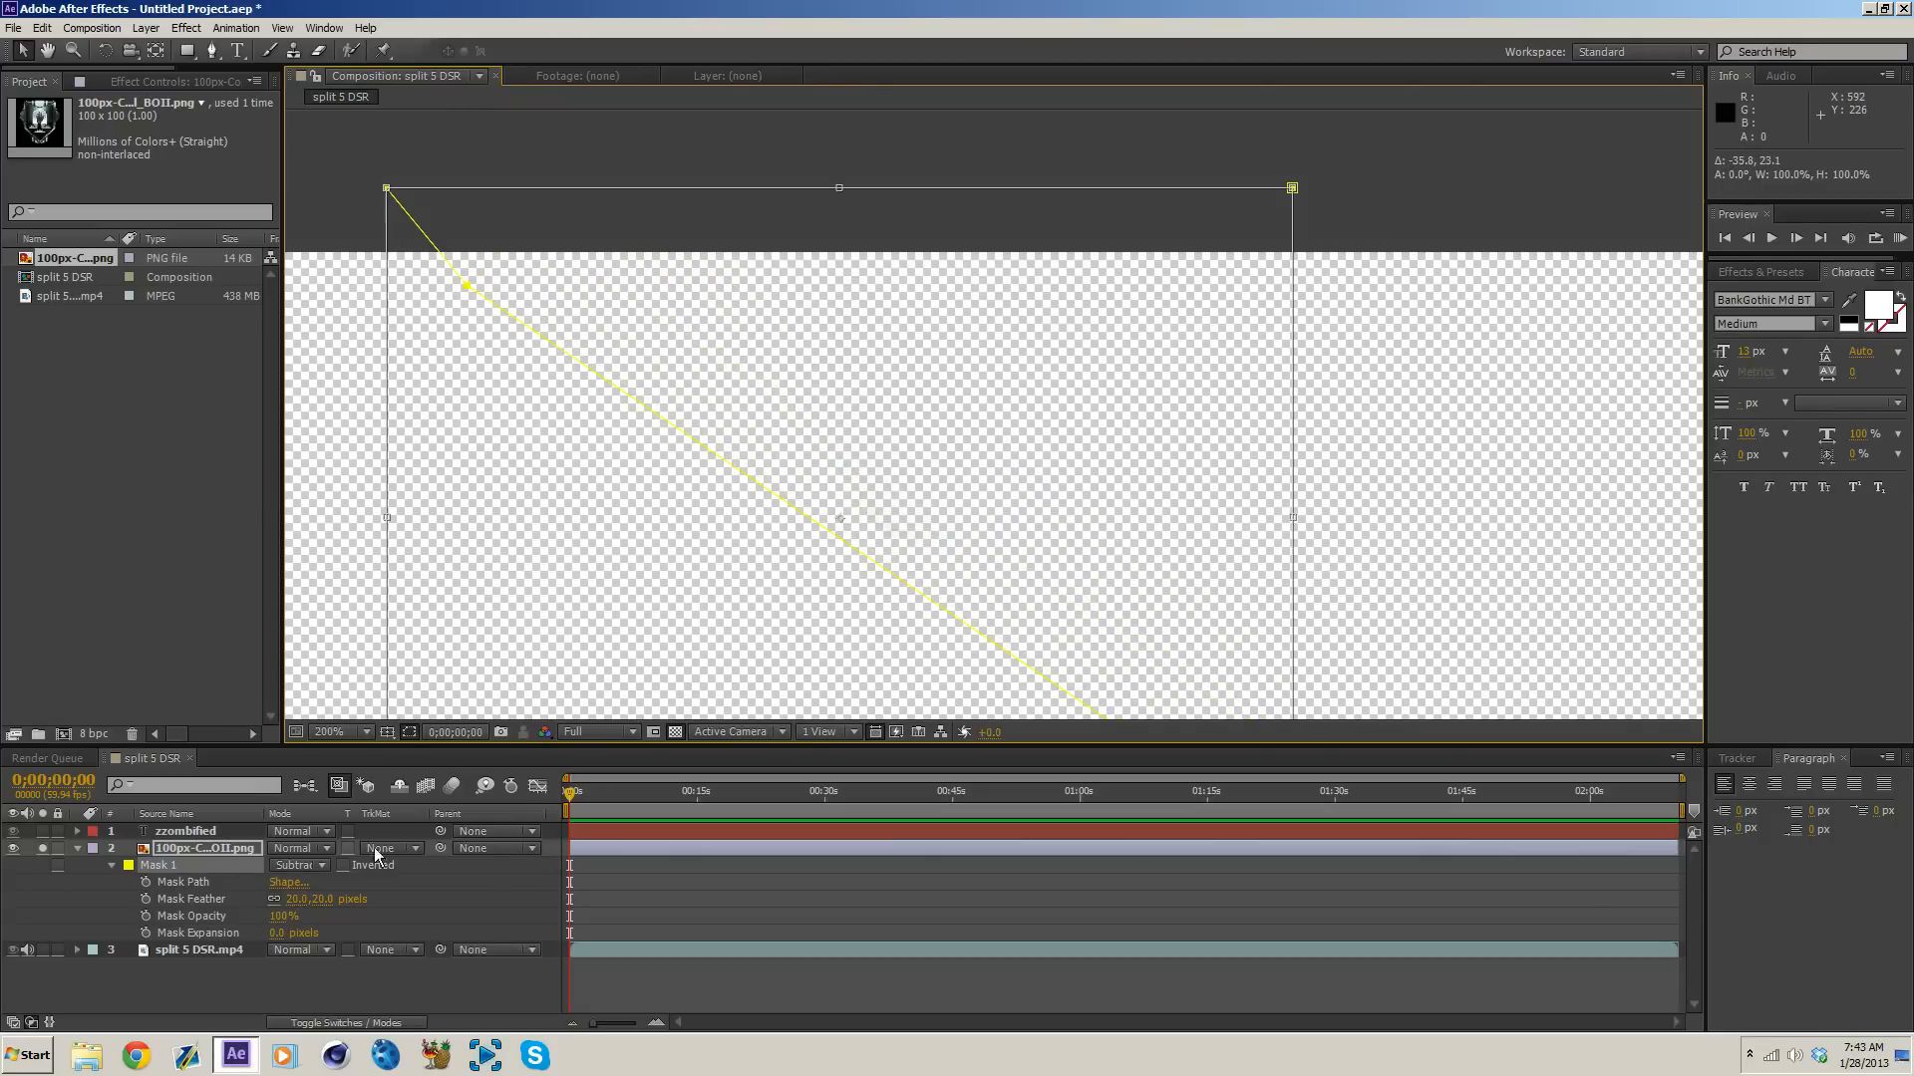
{"action": "left_click_drag", "start_coordinate": [1149, 373], "coordinate": [1150, 436]}
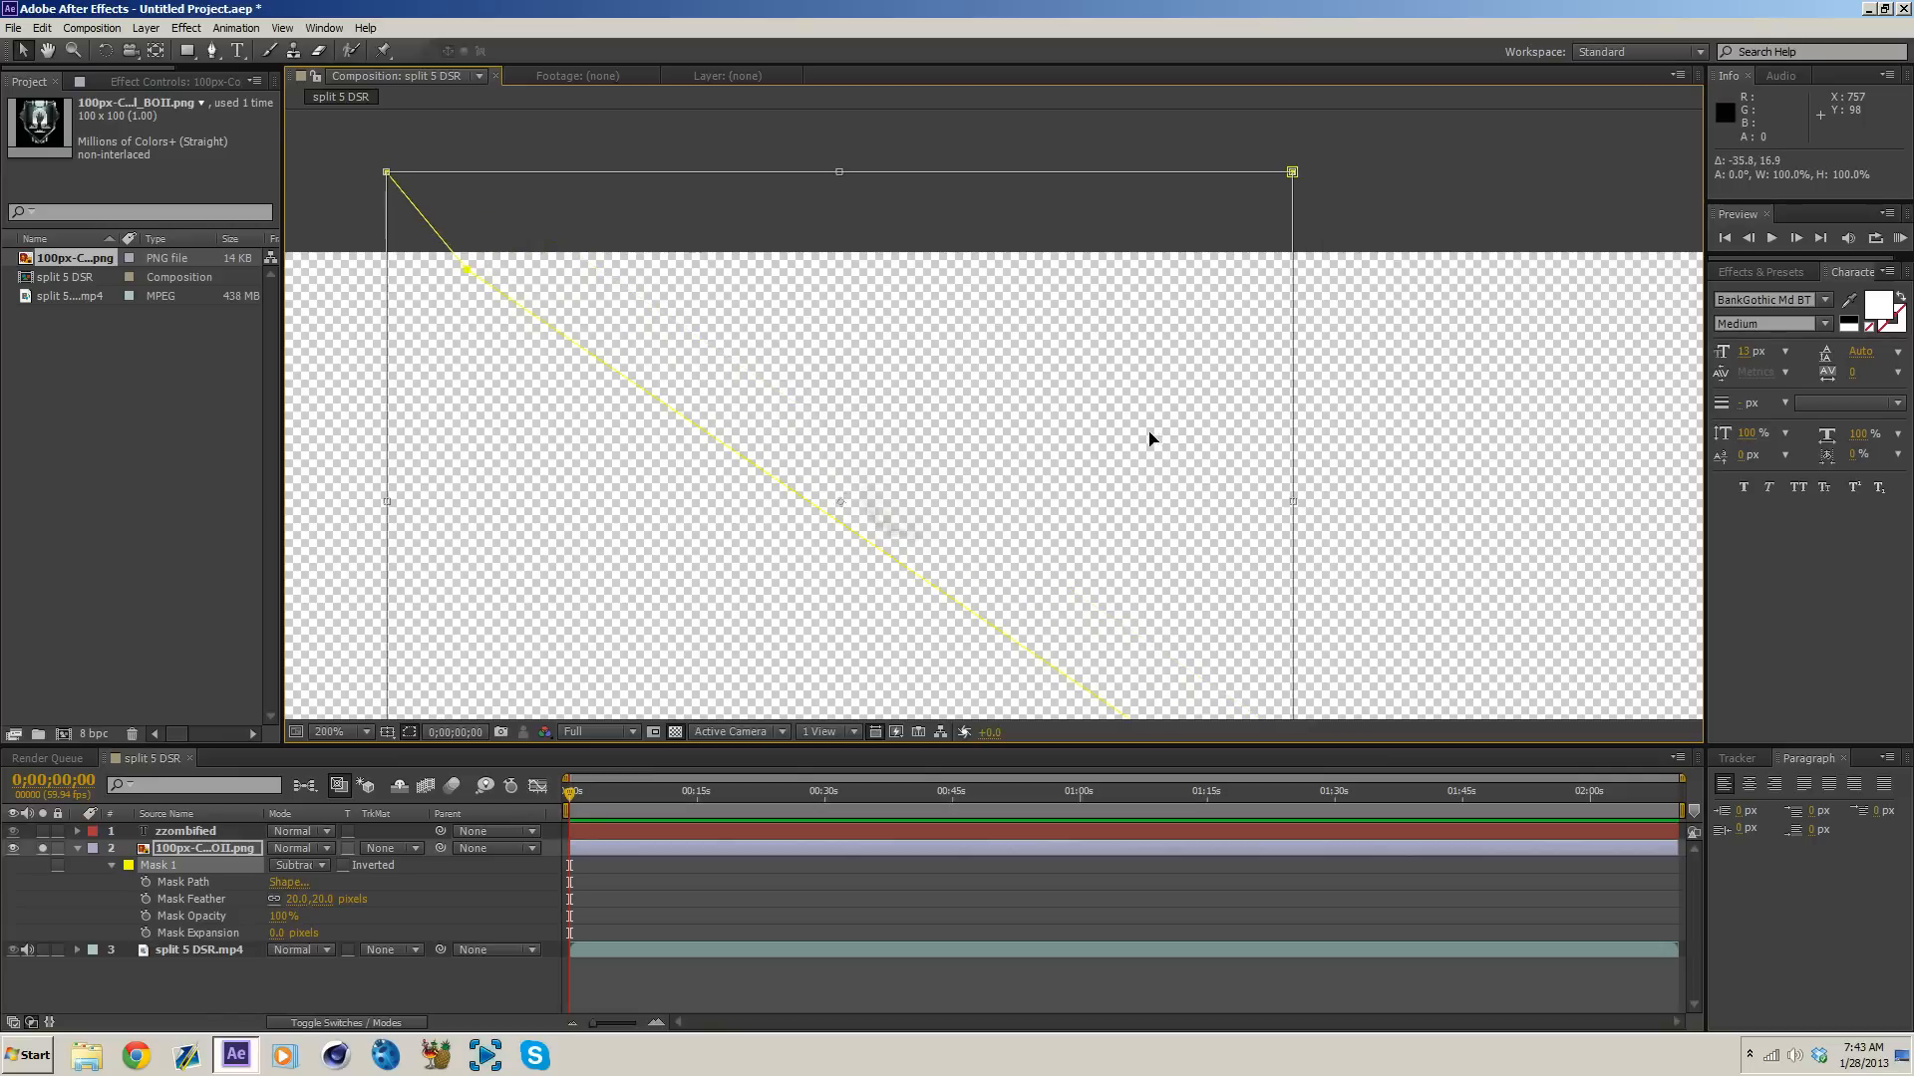
Keyframe the mask path at 0;00;00;00, and at 0;00;00;20 move the mask about 81 px right and up, clear of the medal.
{"action": "left_click", "coordinate": [148, 883]}
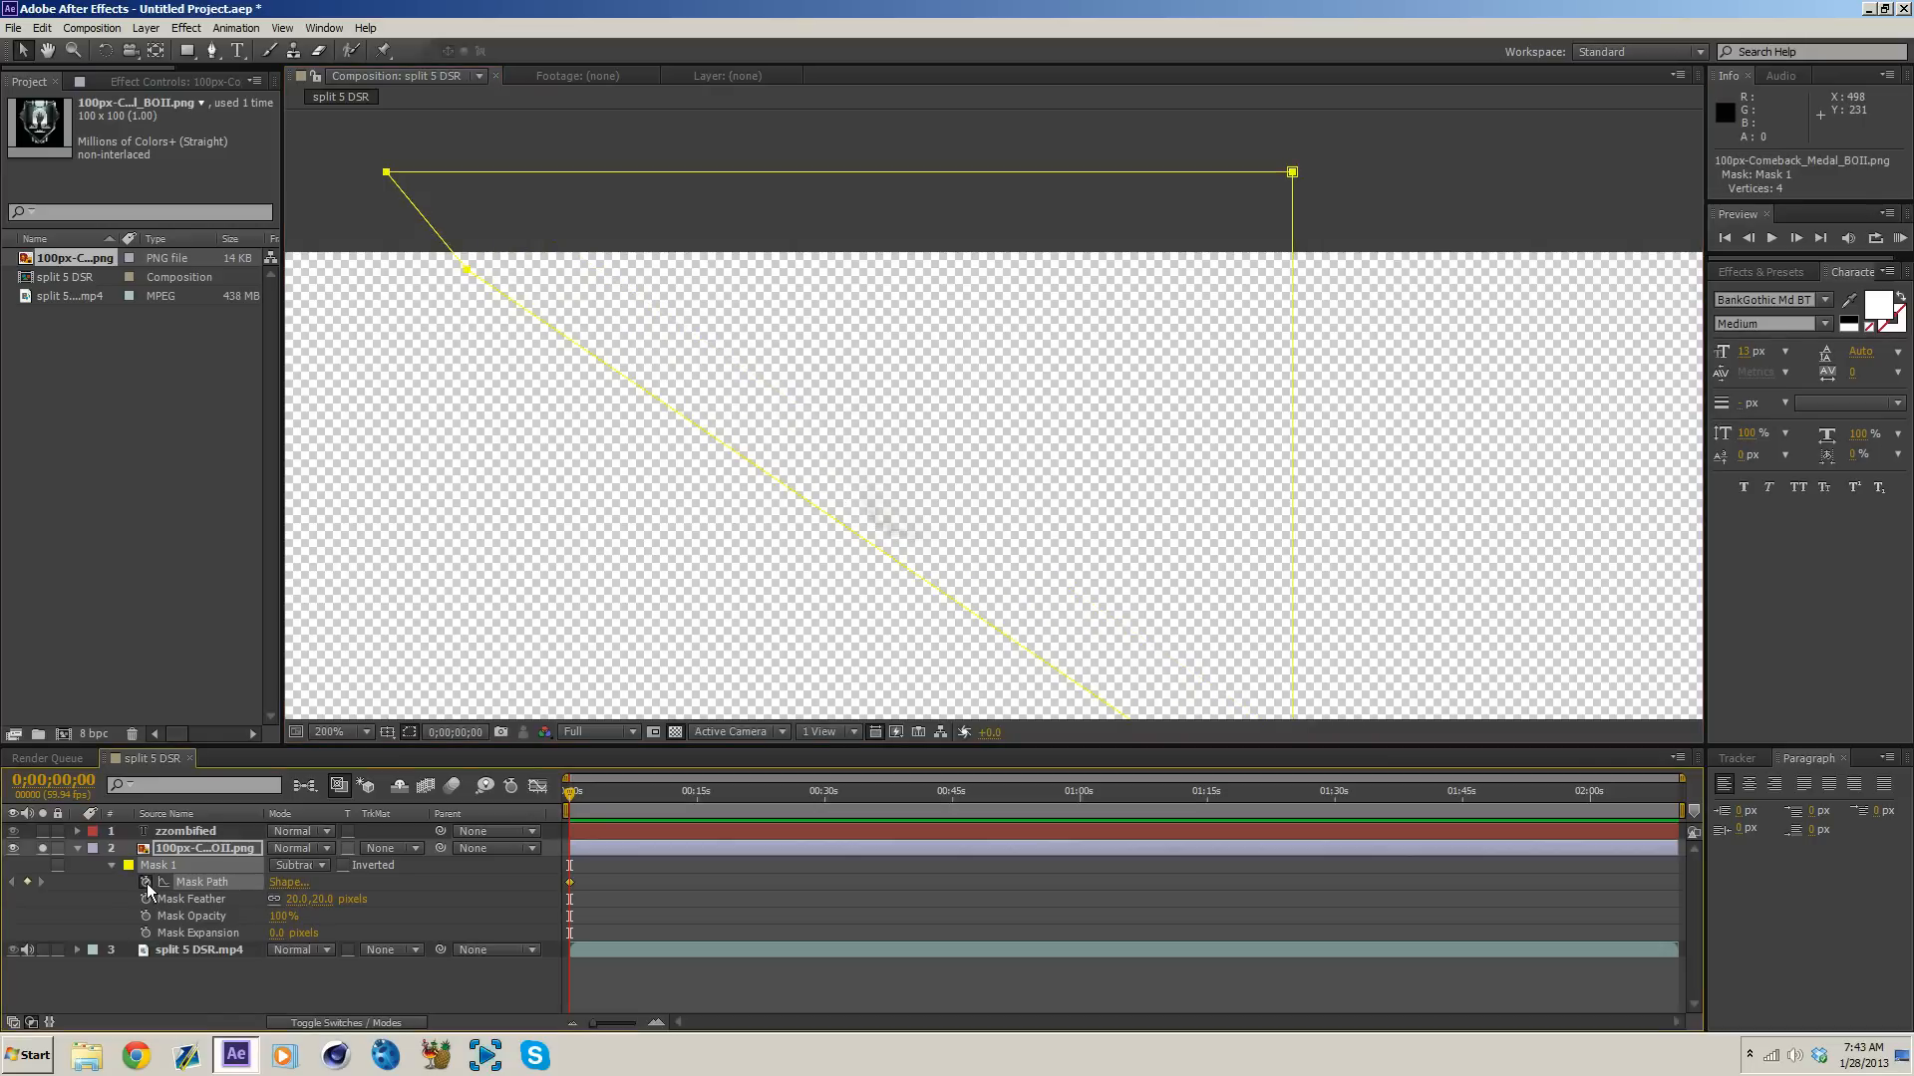
{"action": "left_click", "coordinate": [1794, 243]}
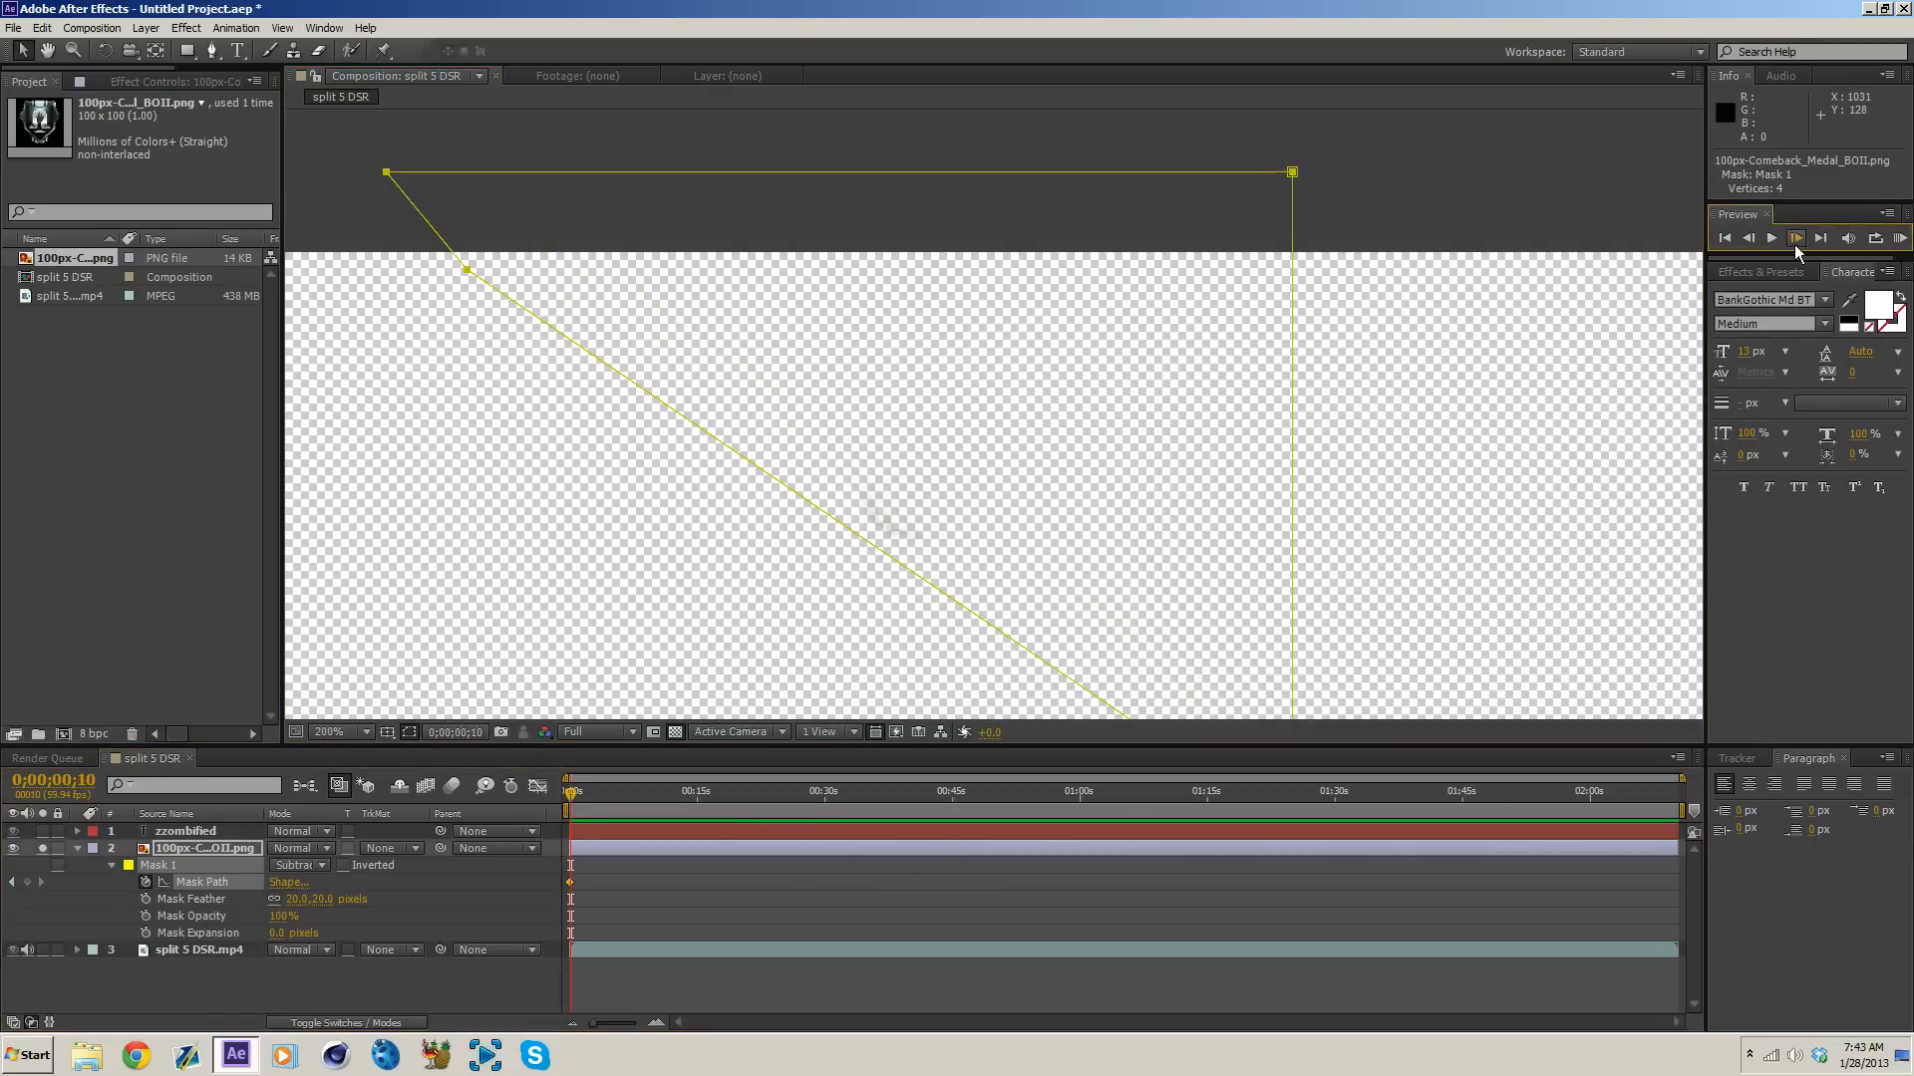
{"action": "double_click", "coordinate": [1293, 173]}
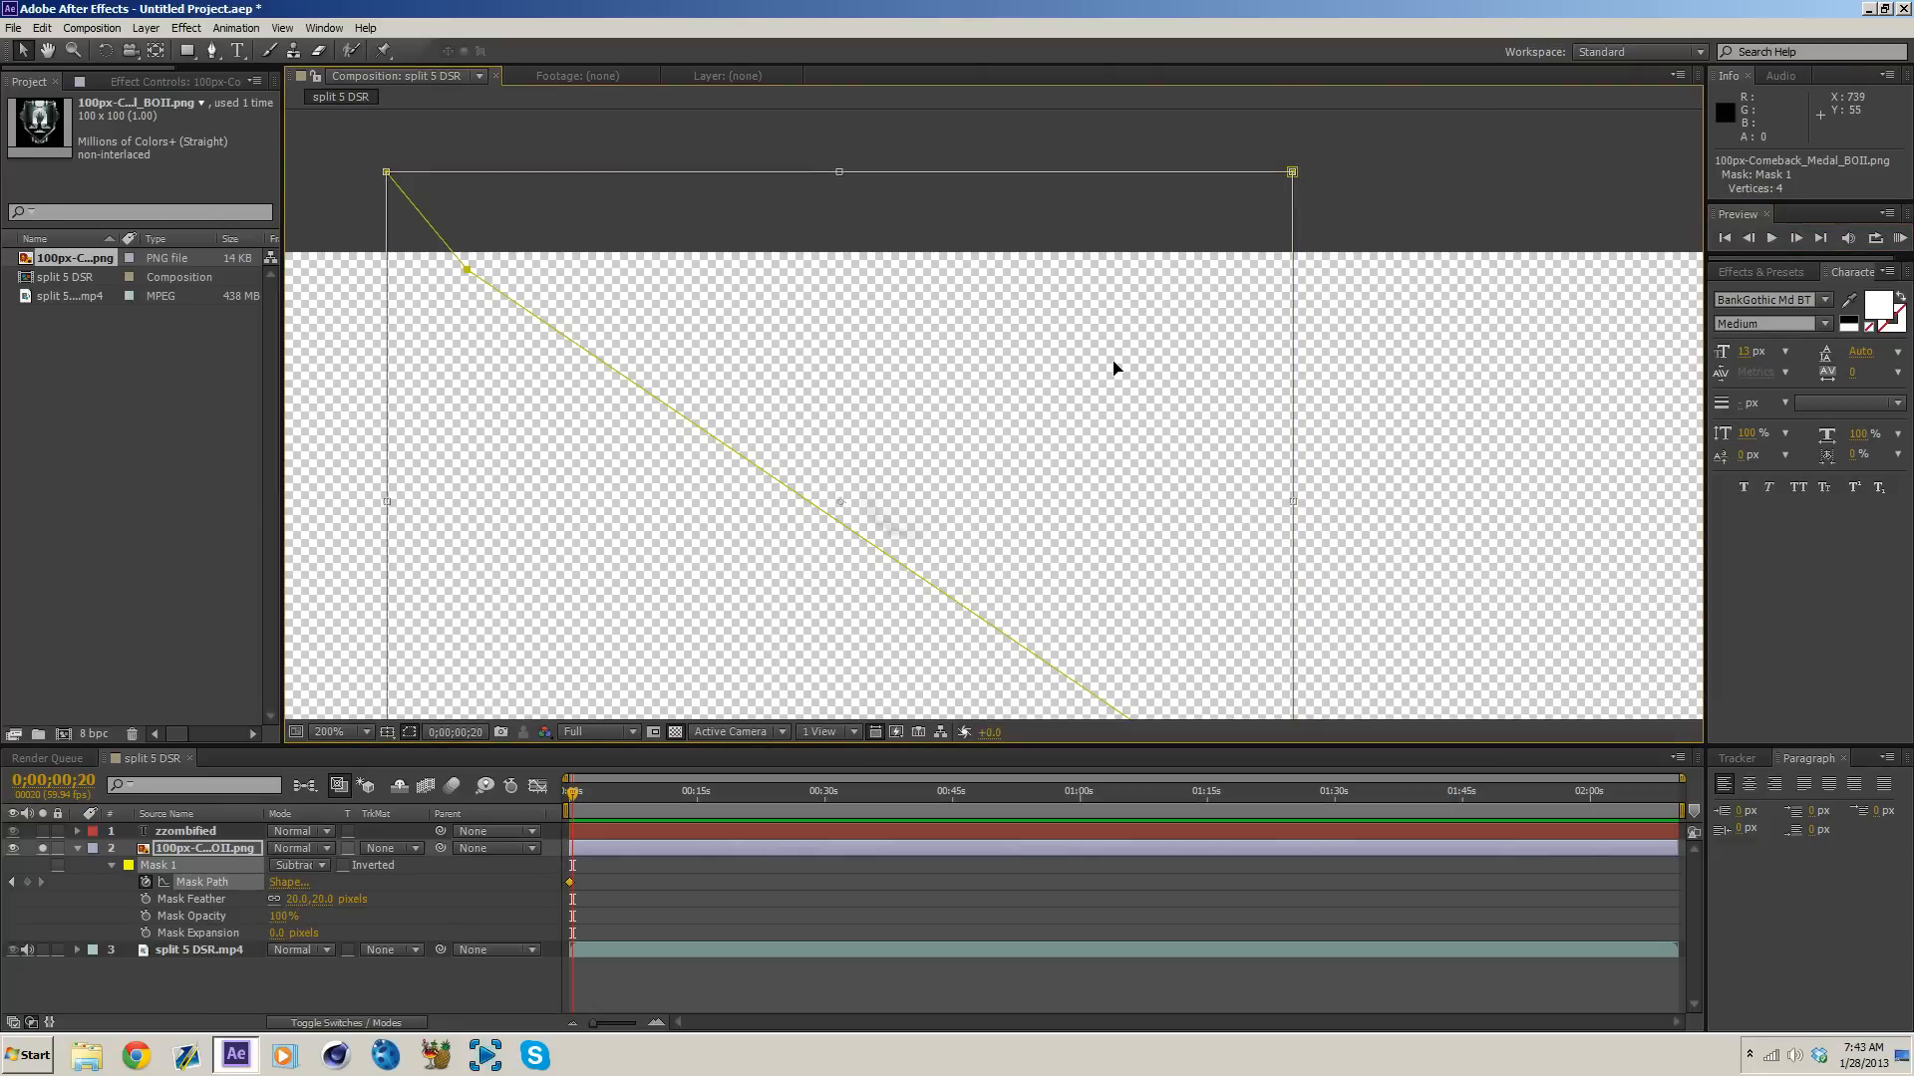
{"action": "left_click_drag", "start_coordinate": [1114, 369], "coordinate": [1324, 149]}
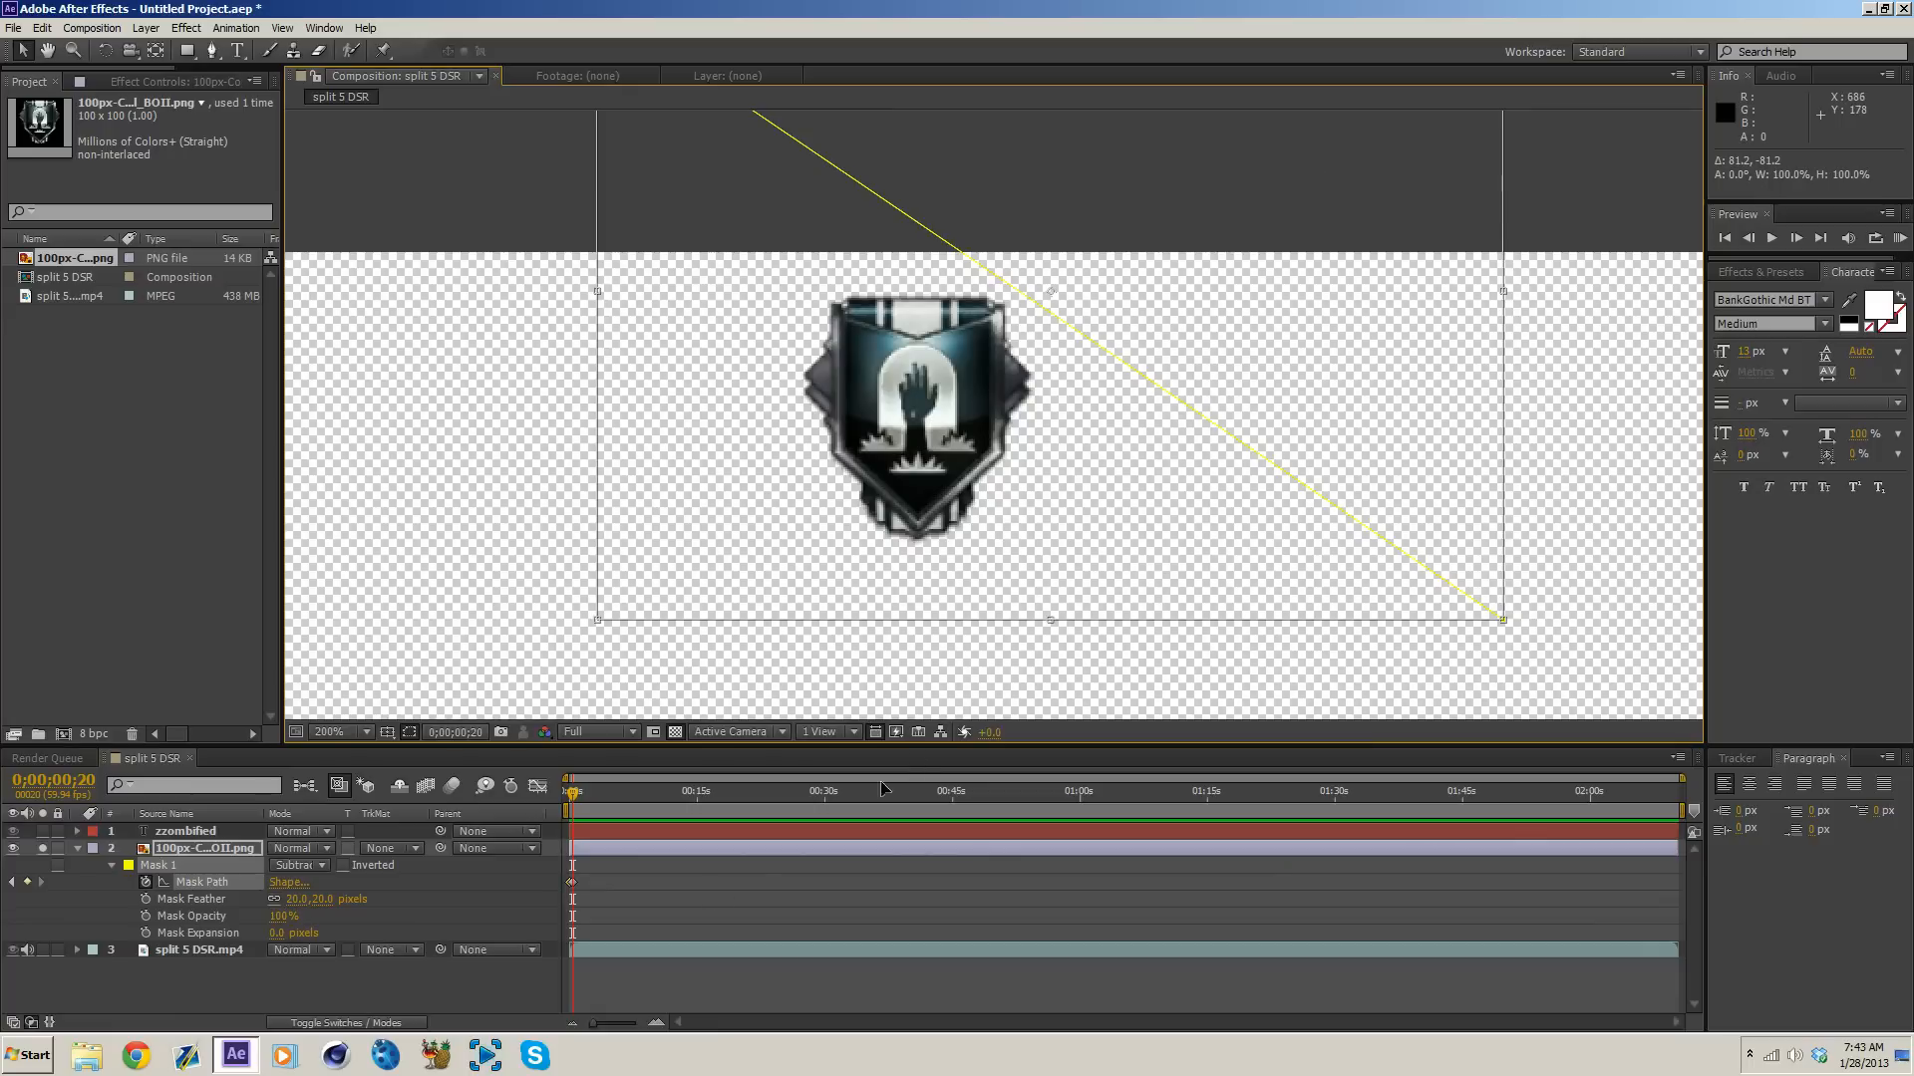
{"action": "left_click", "coordinate": [725, 879]}
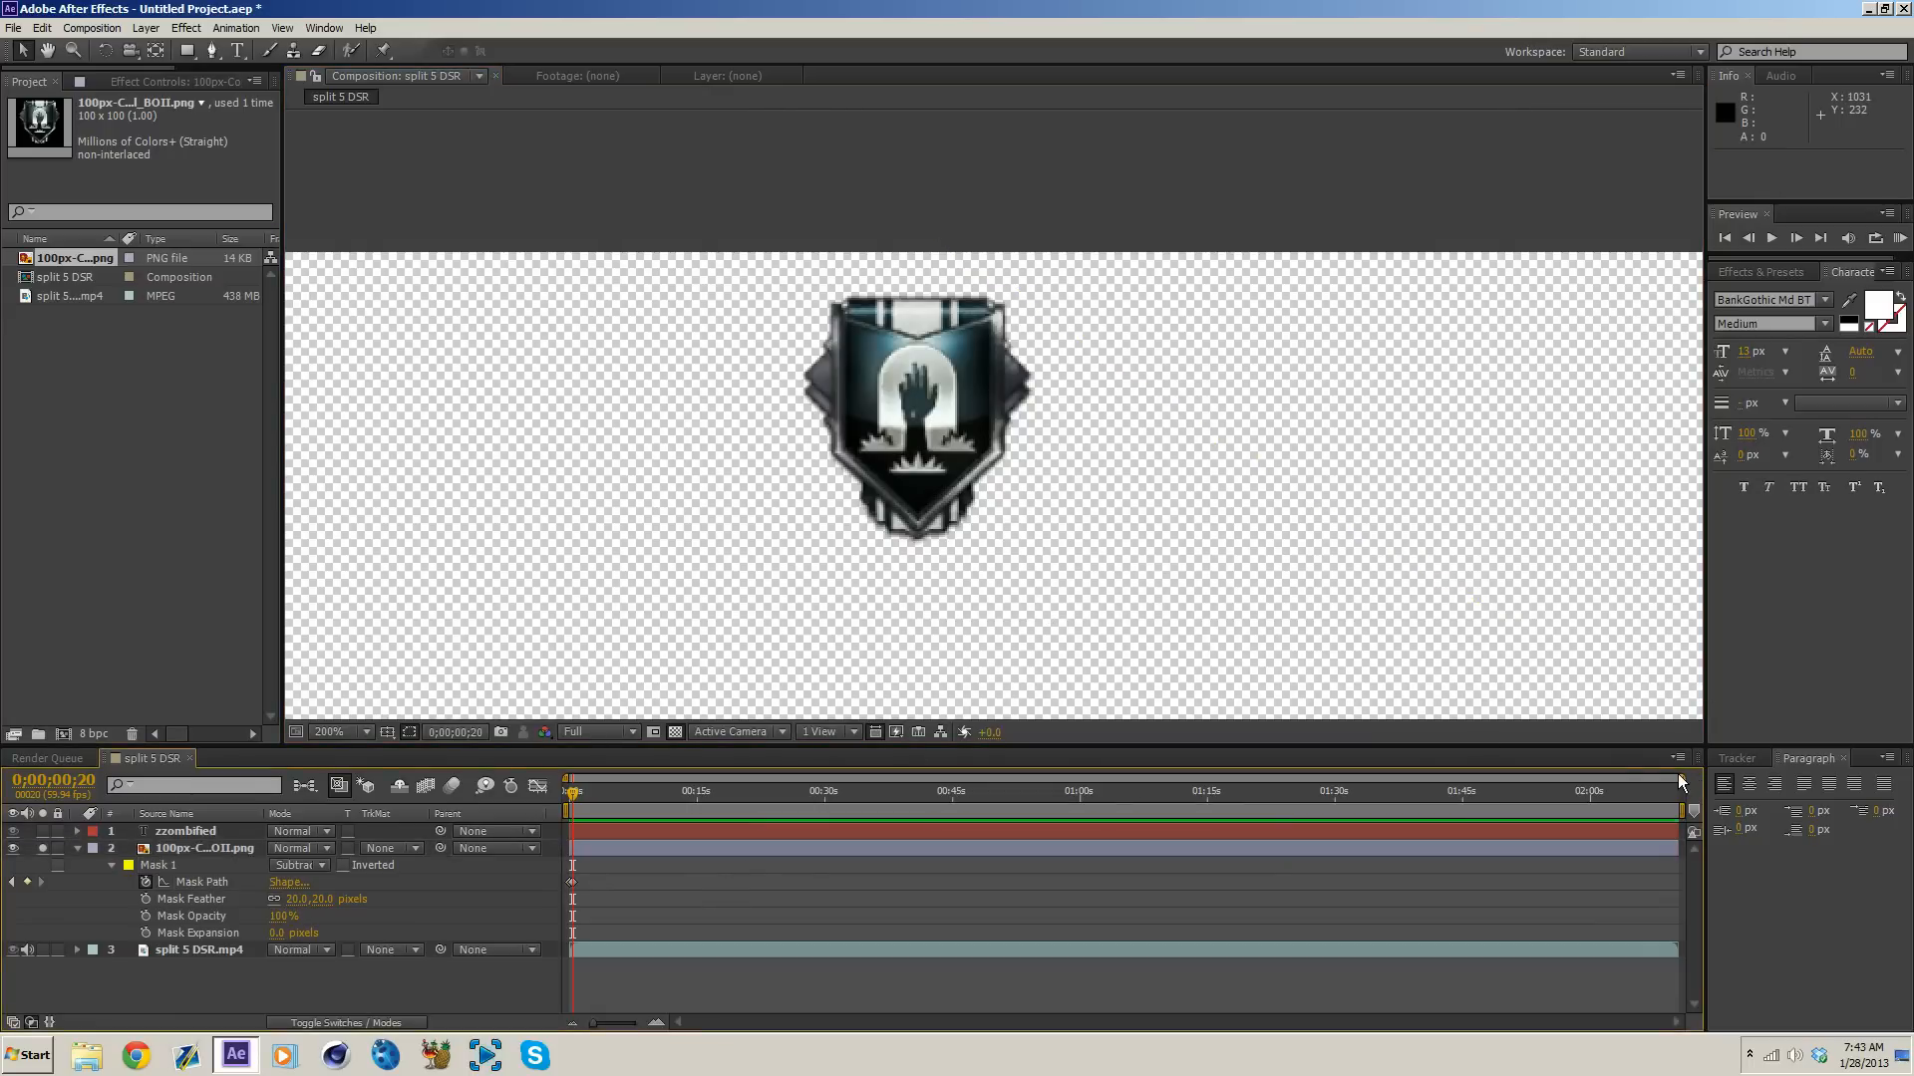
Zoom the timeline in on the opening frames and end the work area at 0;00;00;29.
{"action": "left_click_drag", "start_coordinate": [1677, 774], "coordinate": [875, 807]}
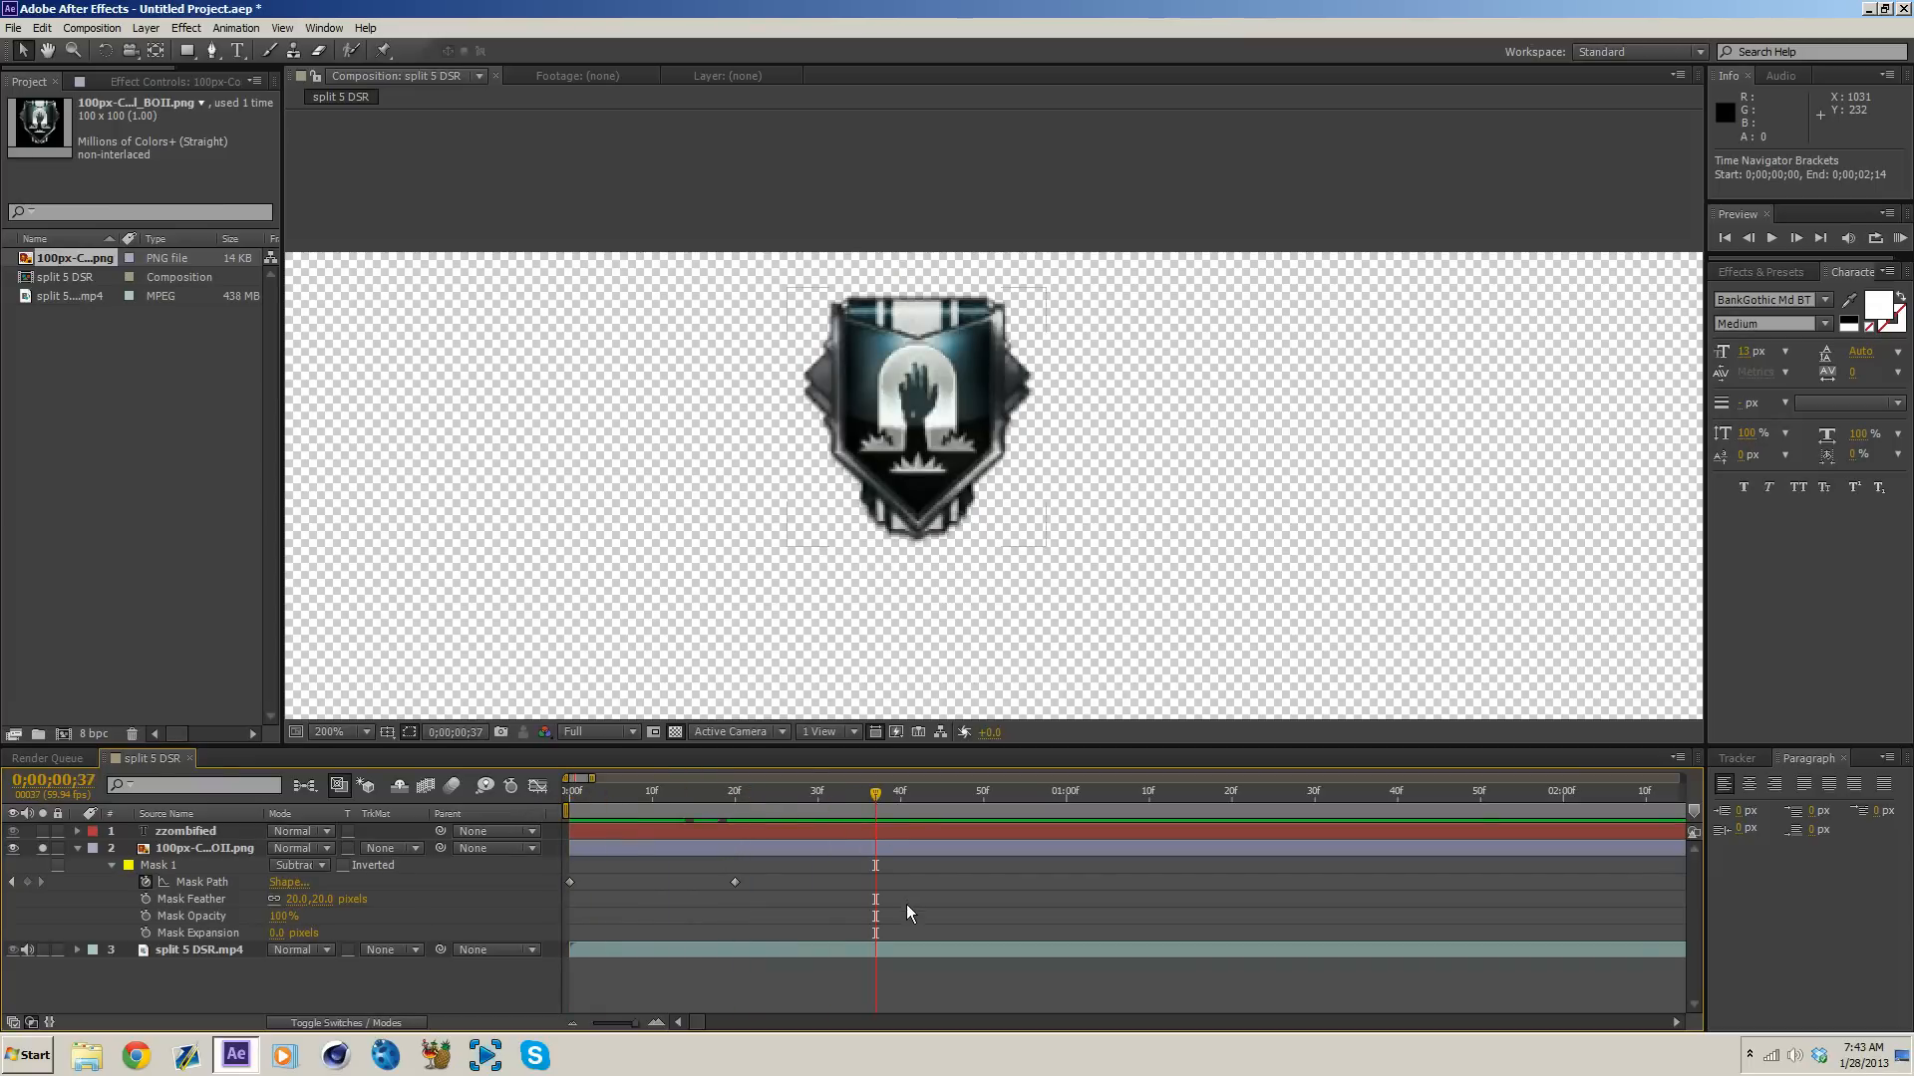
{"action": "left_click_drag", "start_coordinate": [727, 811], "coordinate": [809, 803]}
{"action": "key", "text": "n"}
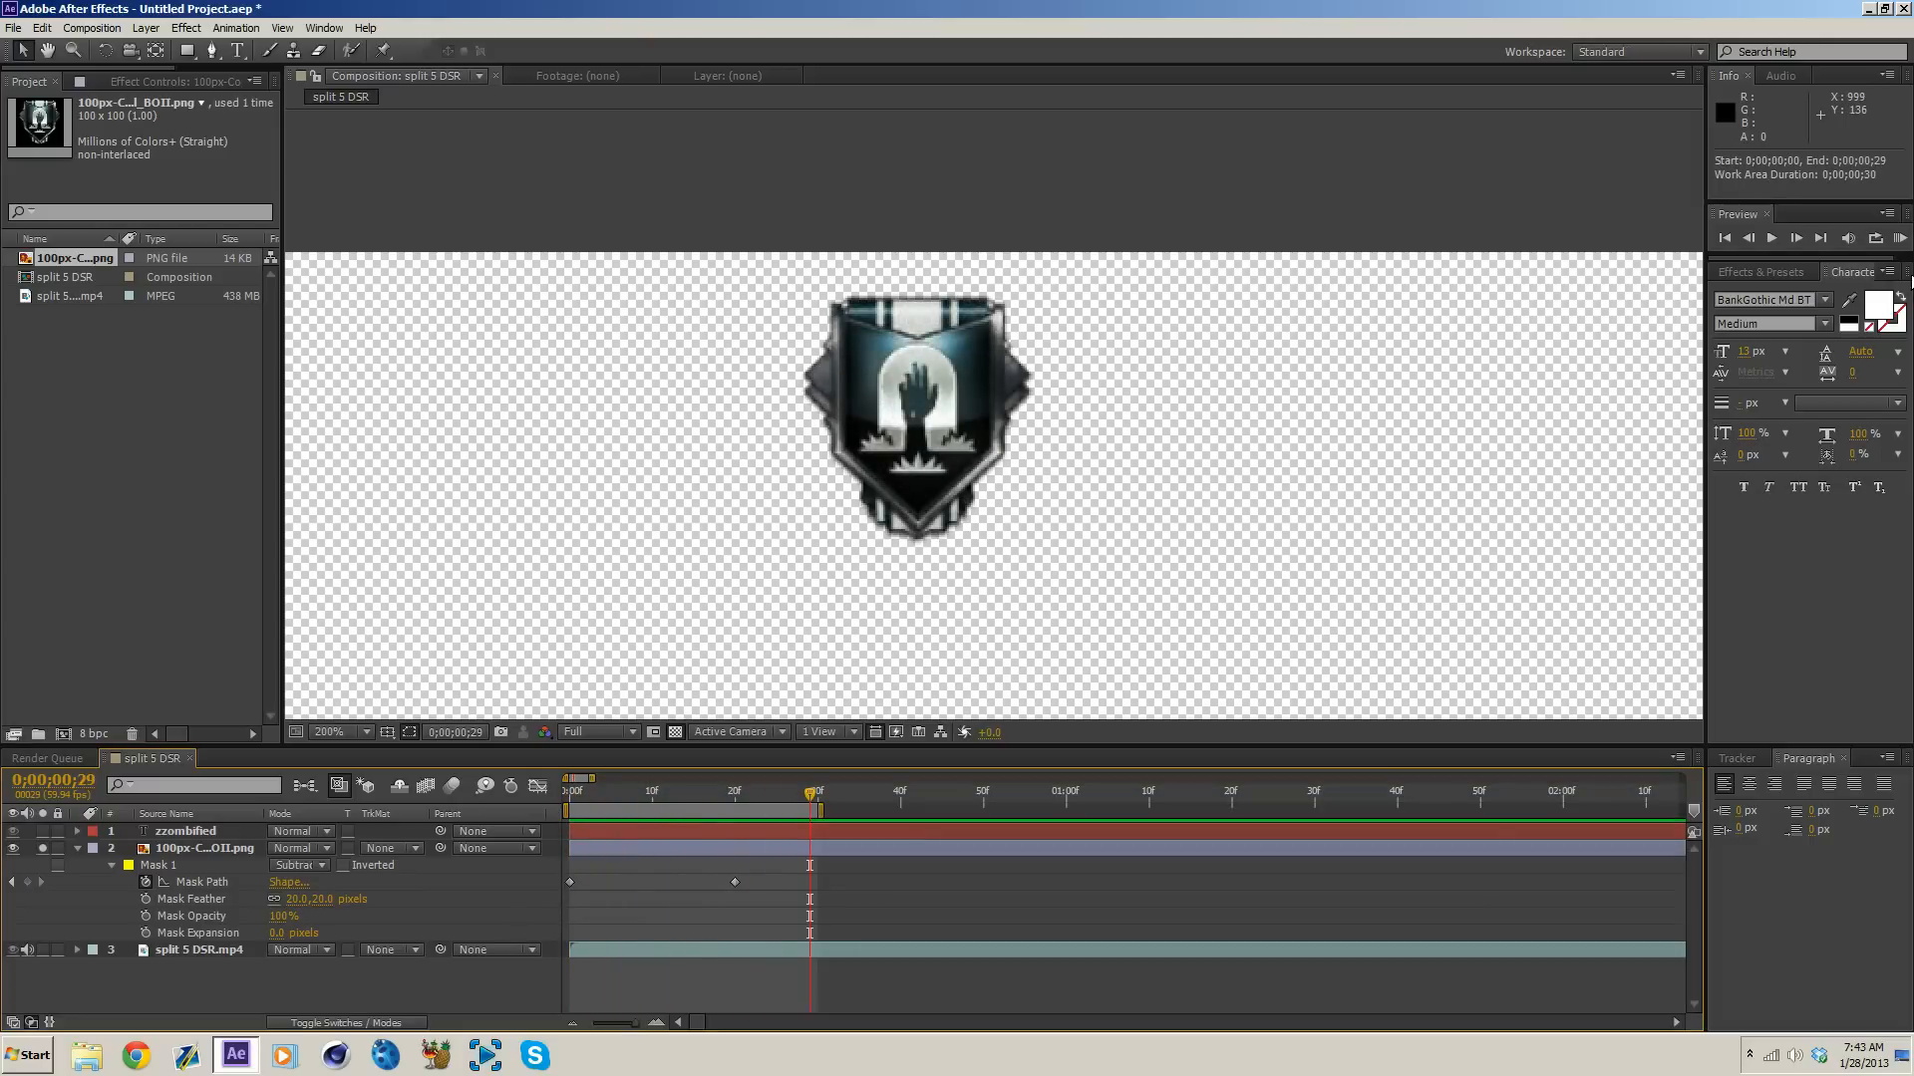
Play a RAM preview of the medal's mask reveal and mute the audio of the split 5 DSR.mp4 layer.
{"action": "left_click", "coordinate": [1900, 239]}
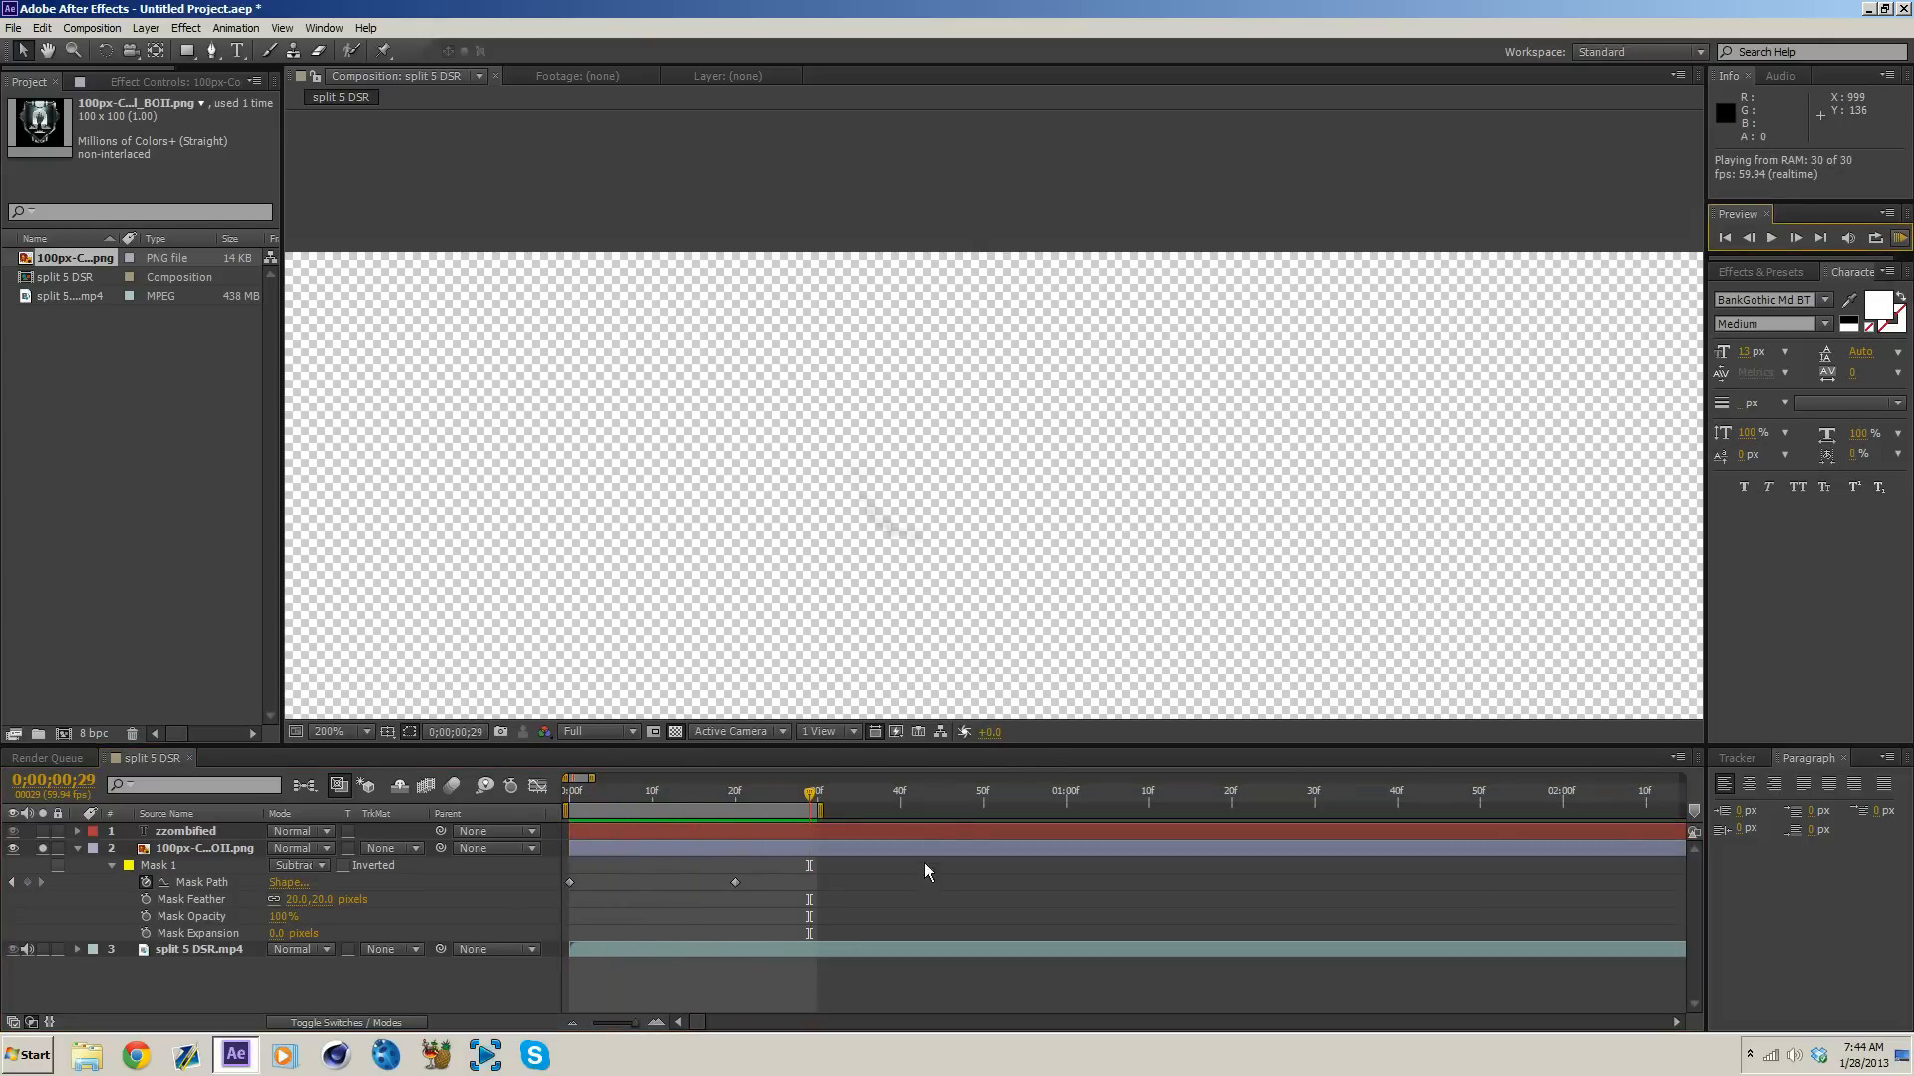
{"action": "left_click", "coordinate": [27, 950]}
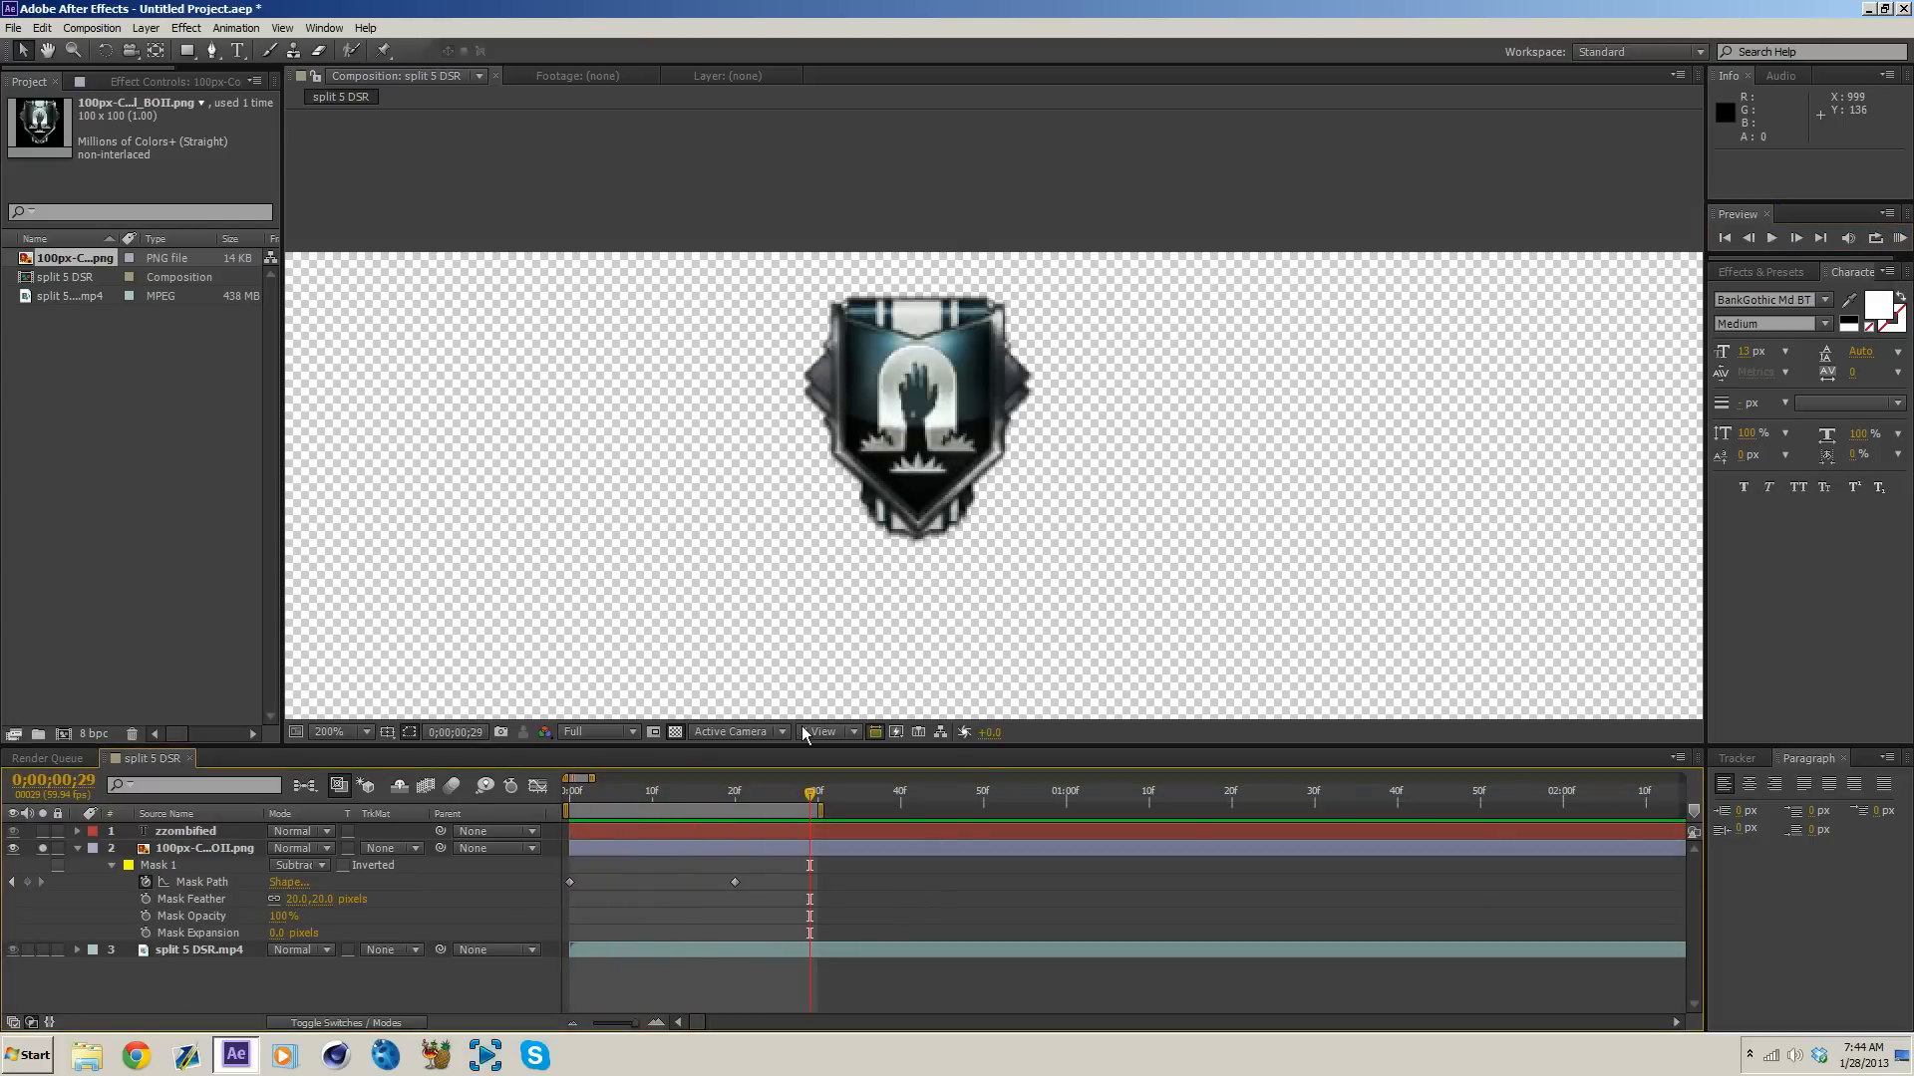
Move to 0;00;00;19, find the CC Light Sweep effect and apply it to the Comeback medal layer.
{"action": "left_click", "coordinate": [571, 794]}
{"action": "left_click_drag", "start_coordinate": [571, 795], "coordinate": [728, 793]}
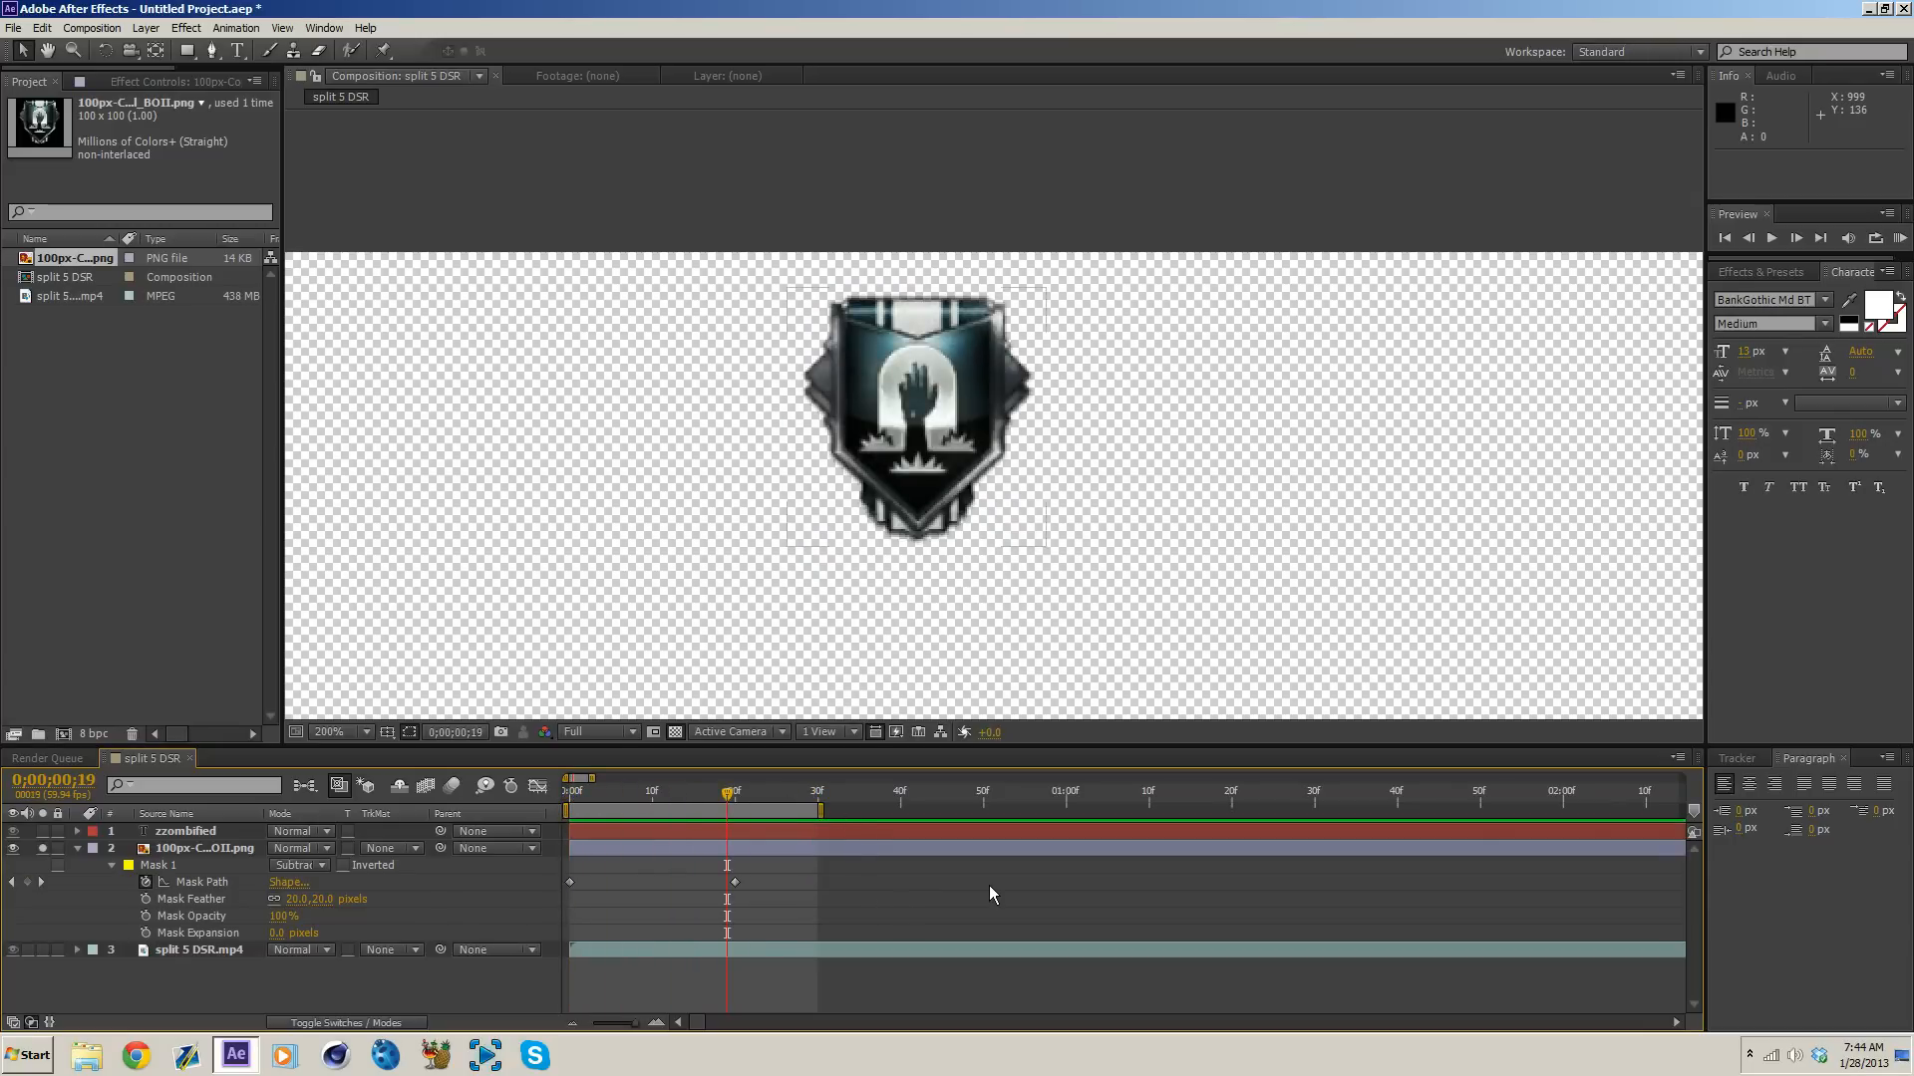
{"action": "left_click", "coordinate": [1796, 272]}
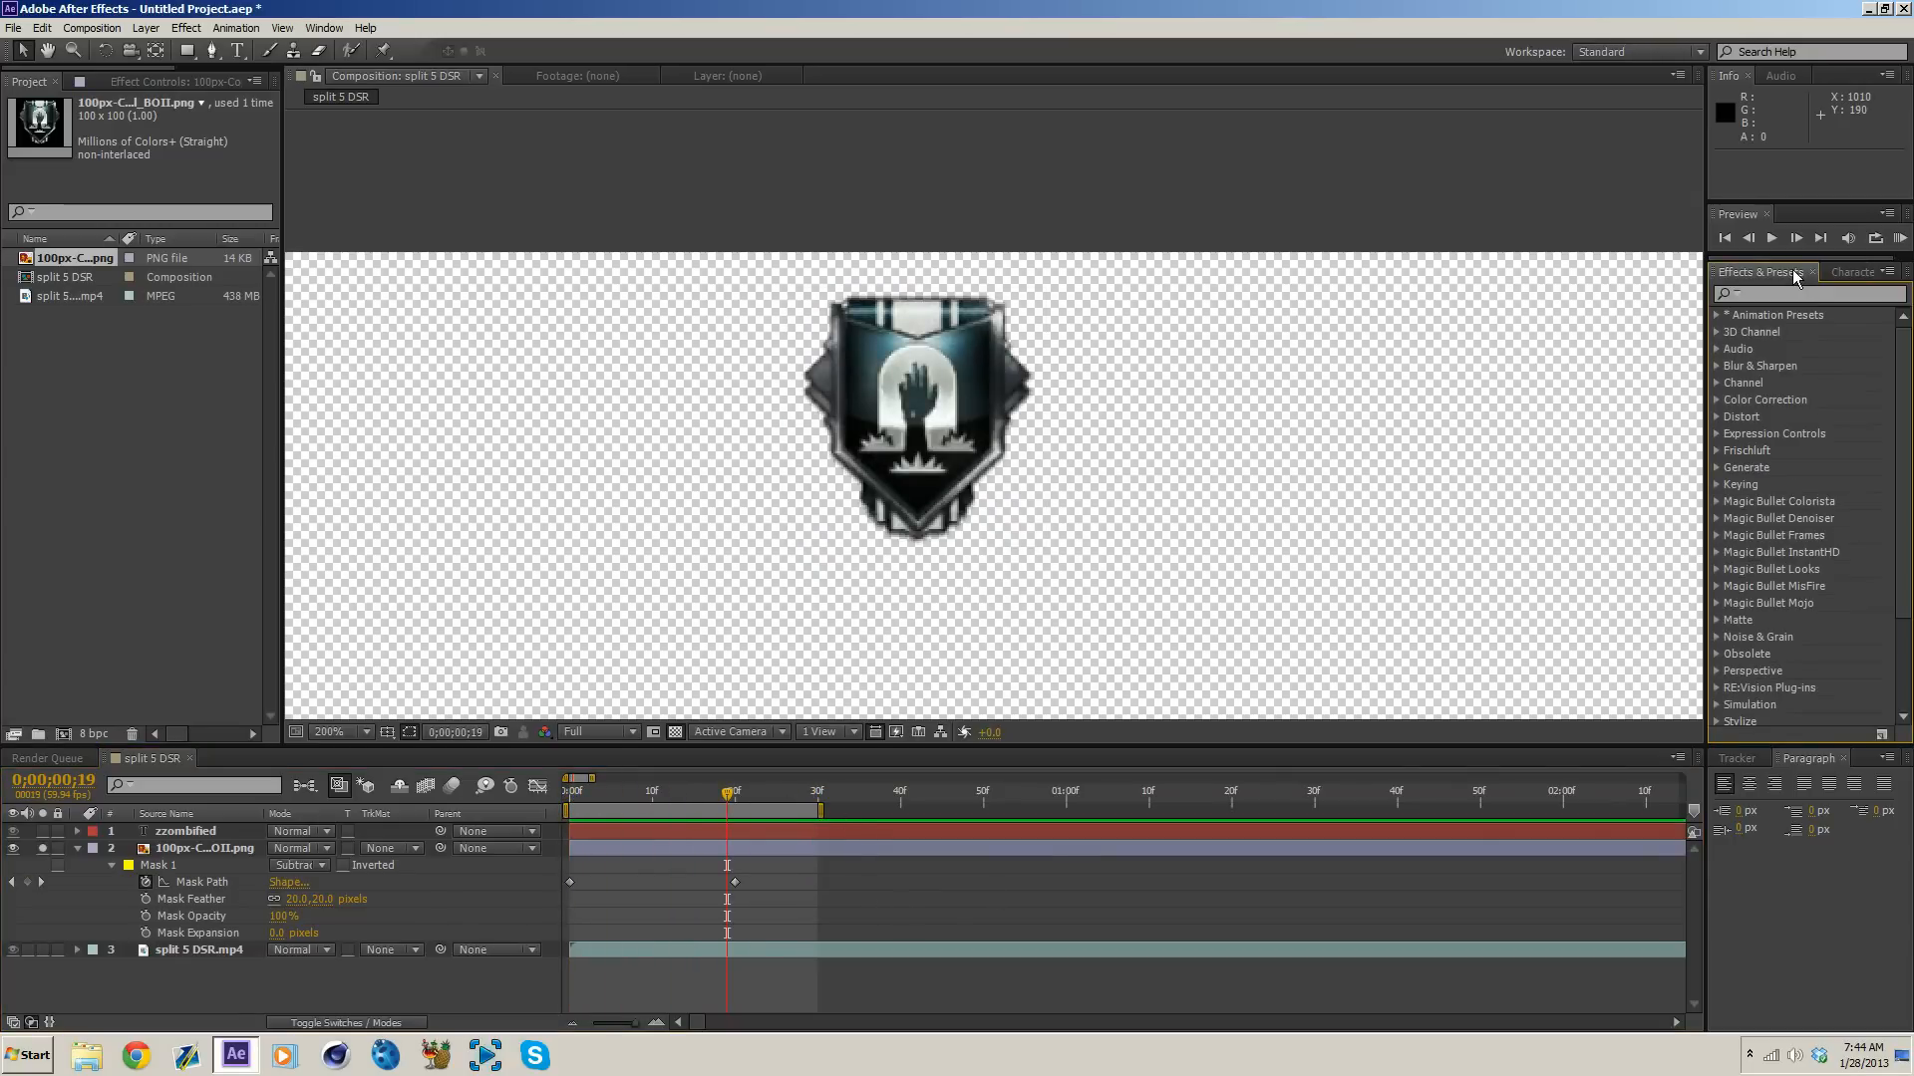
{"action": "left_click", "coordinate": [1767, 292]}
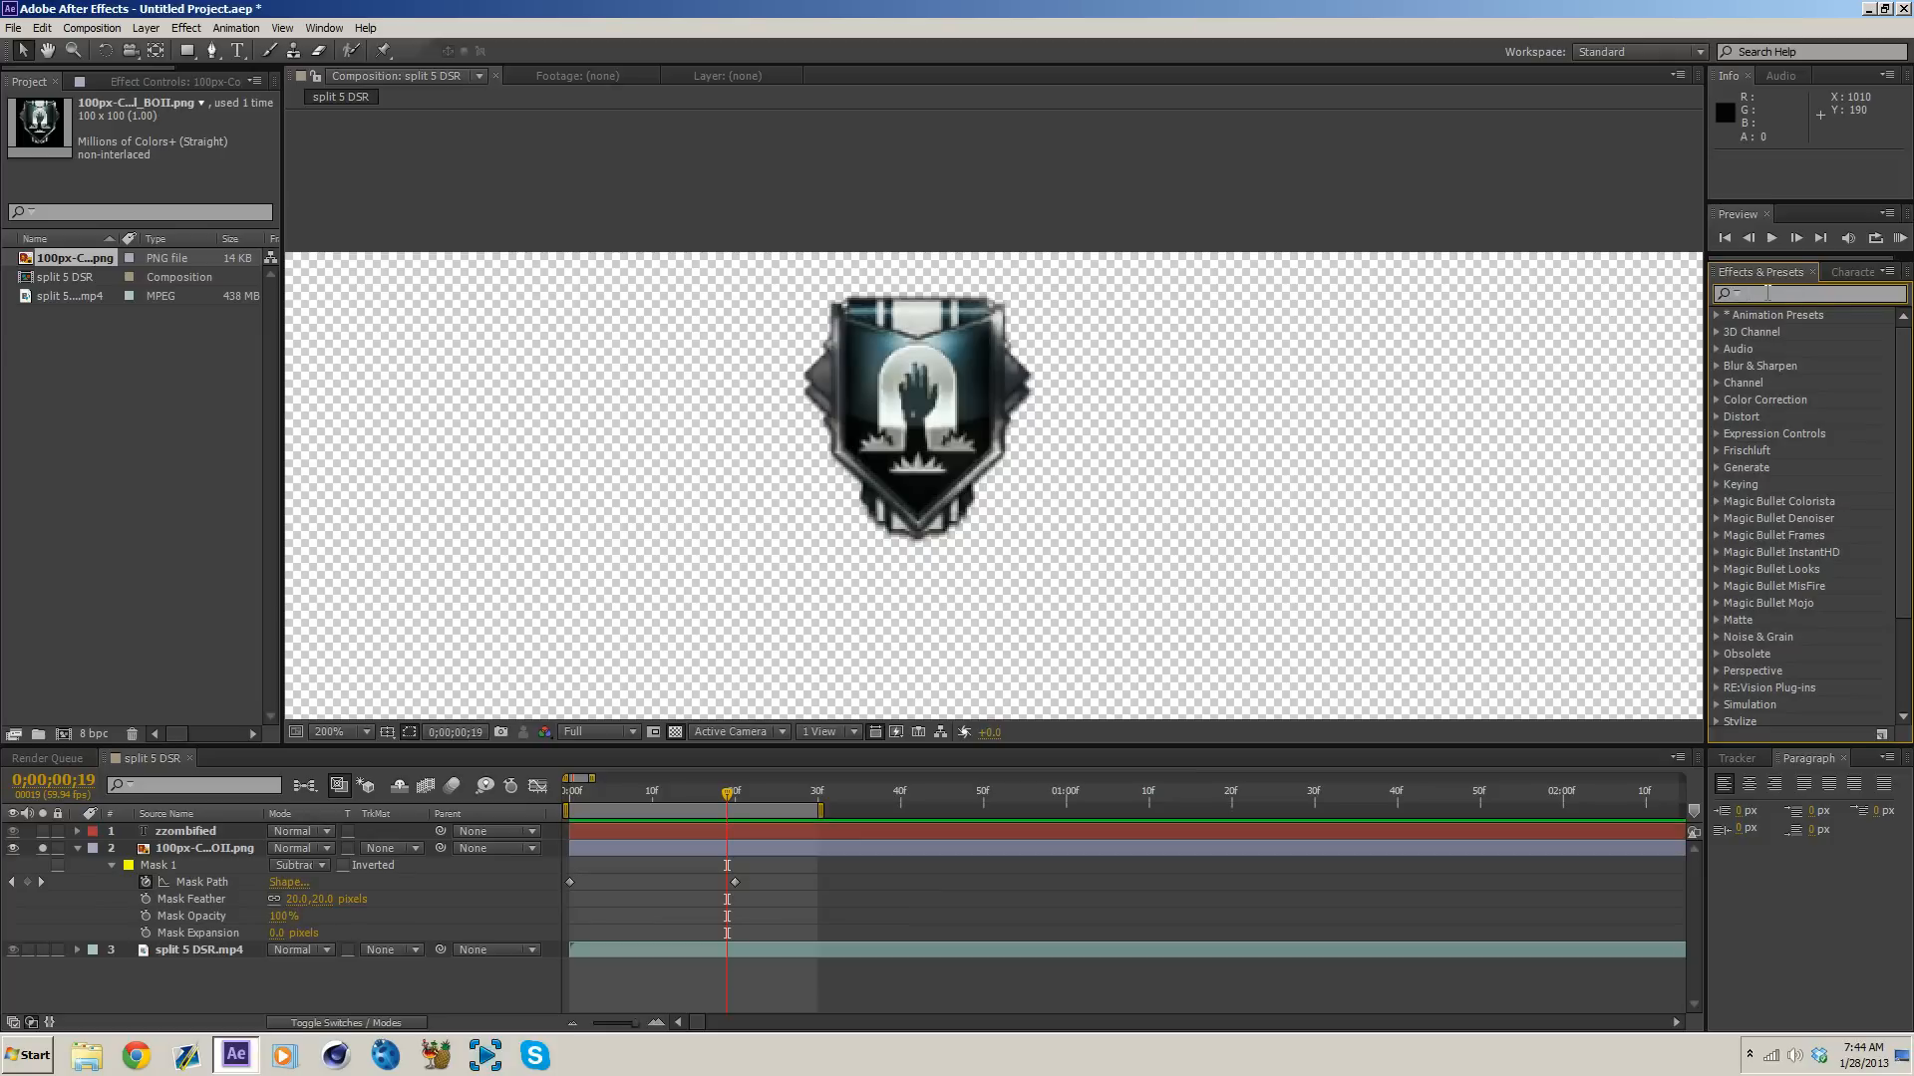
{"action": "type", "text": "light s"}
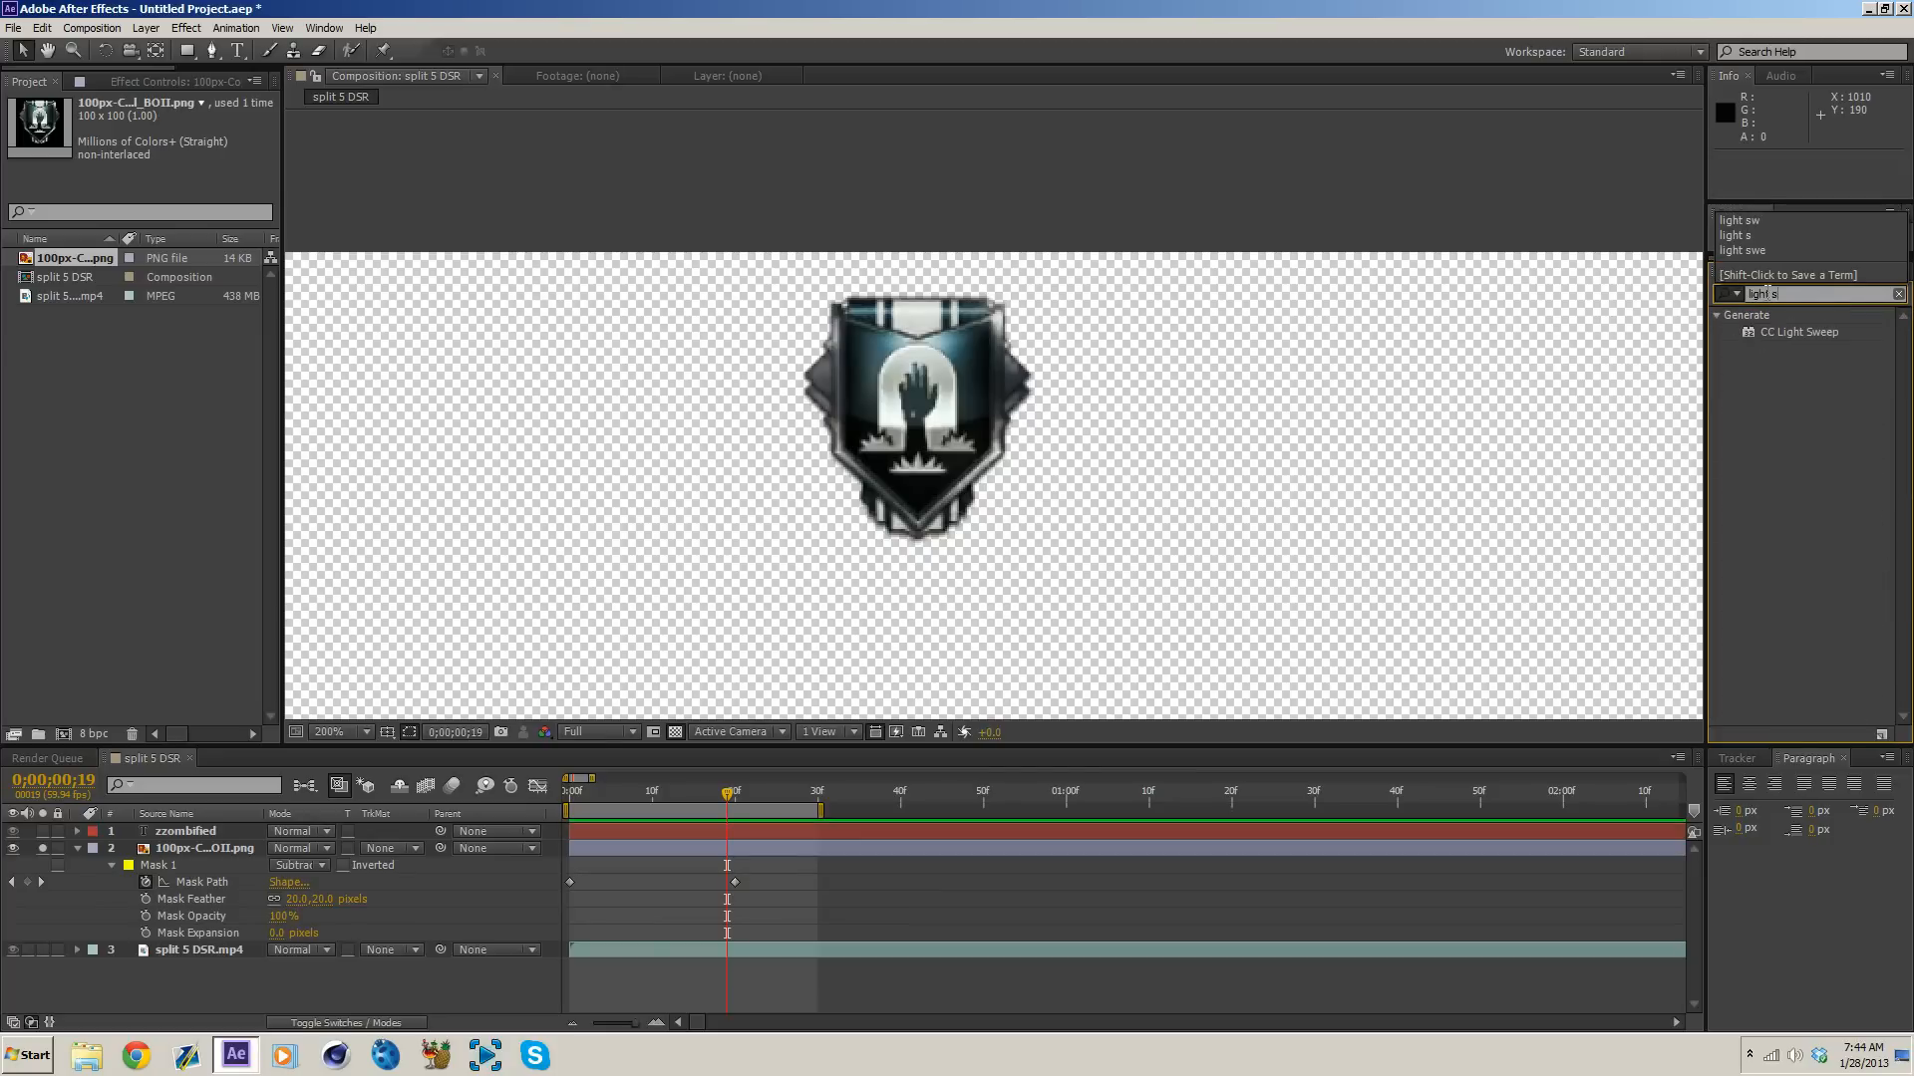
{"action": "left_click_drag", "start_coordinate": [1809, 332], "coordinate": [584, 846]}
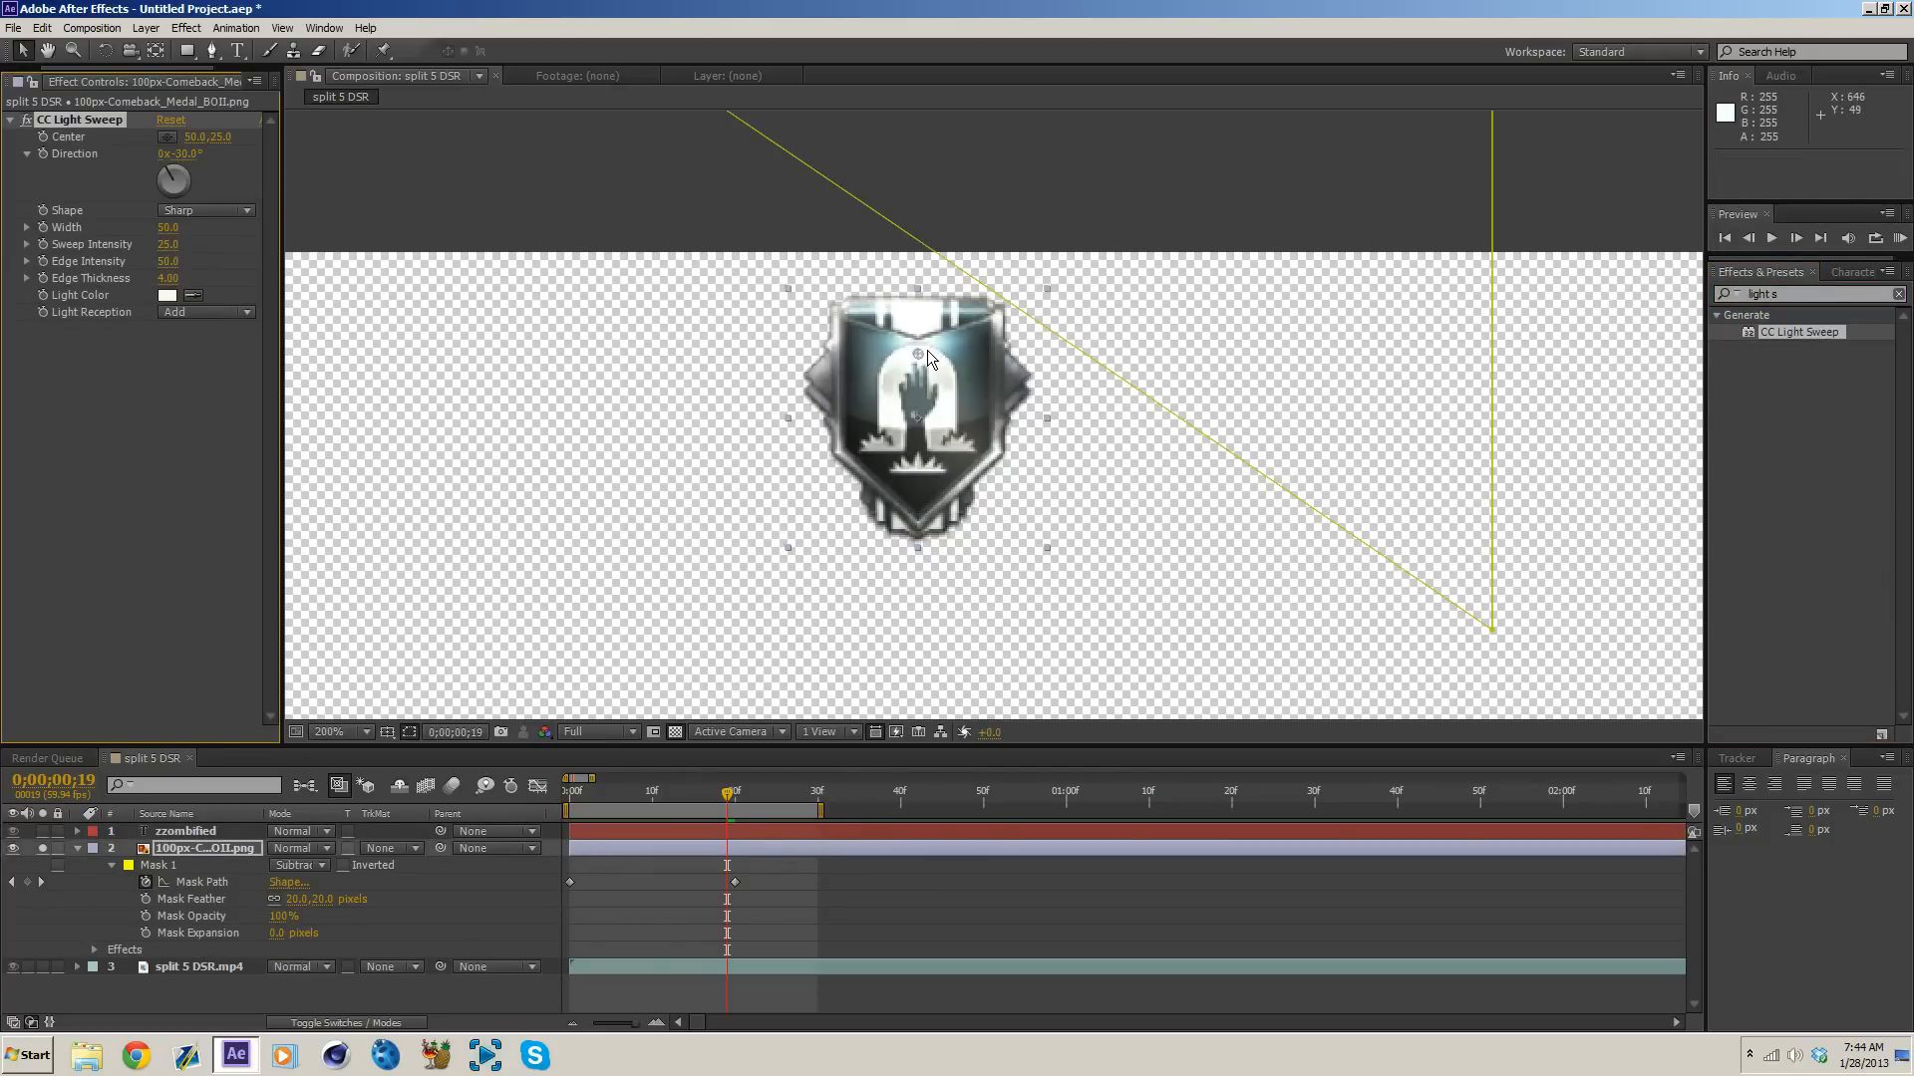
Set the medal's Light Sweep width to 8 and sweep intensity to 40, and rotate its direction further counter-clockwise.
{"action": "left_click_drag", "start_coordinate": [917, 355], "coordinate": [964, 399]}
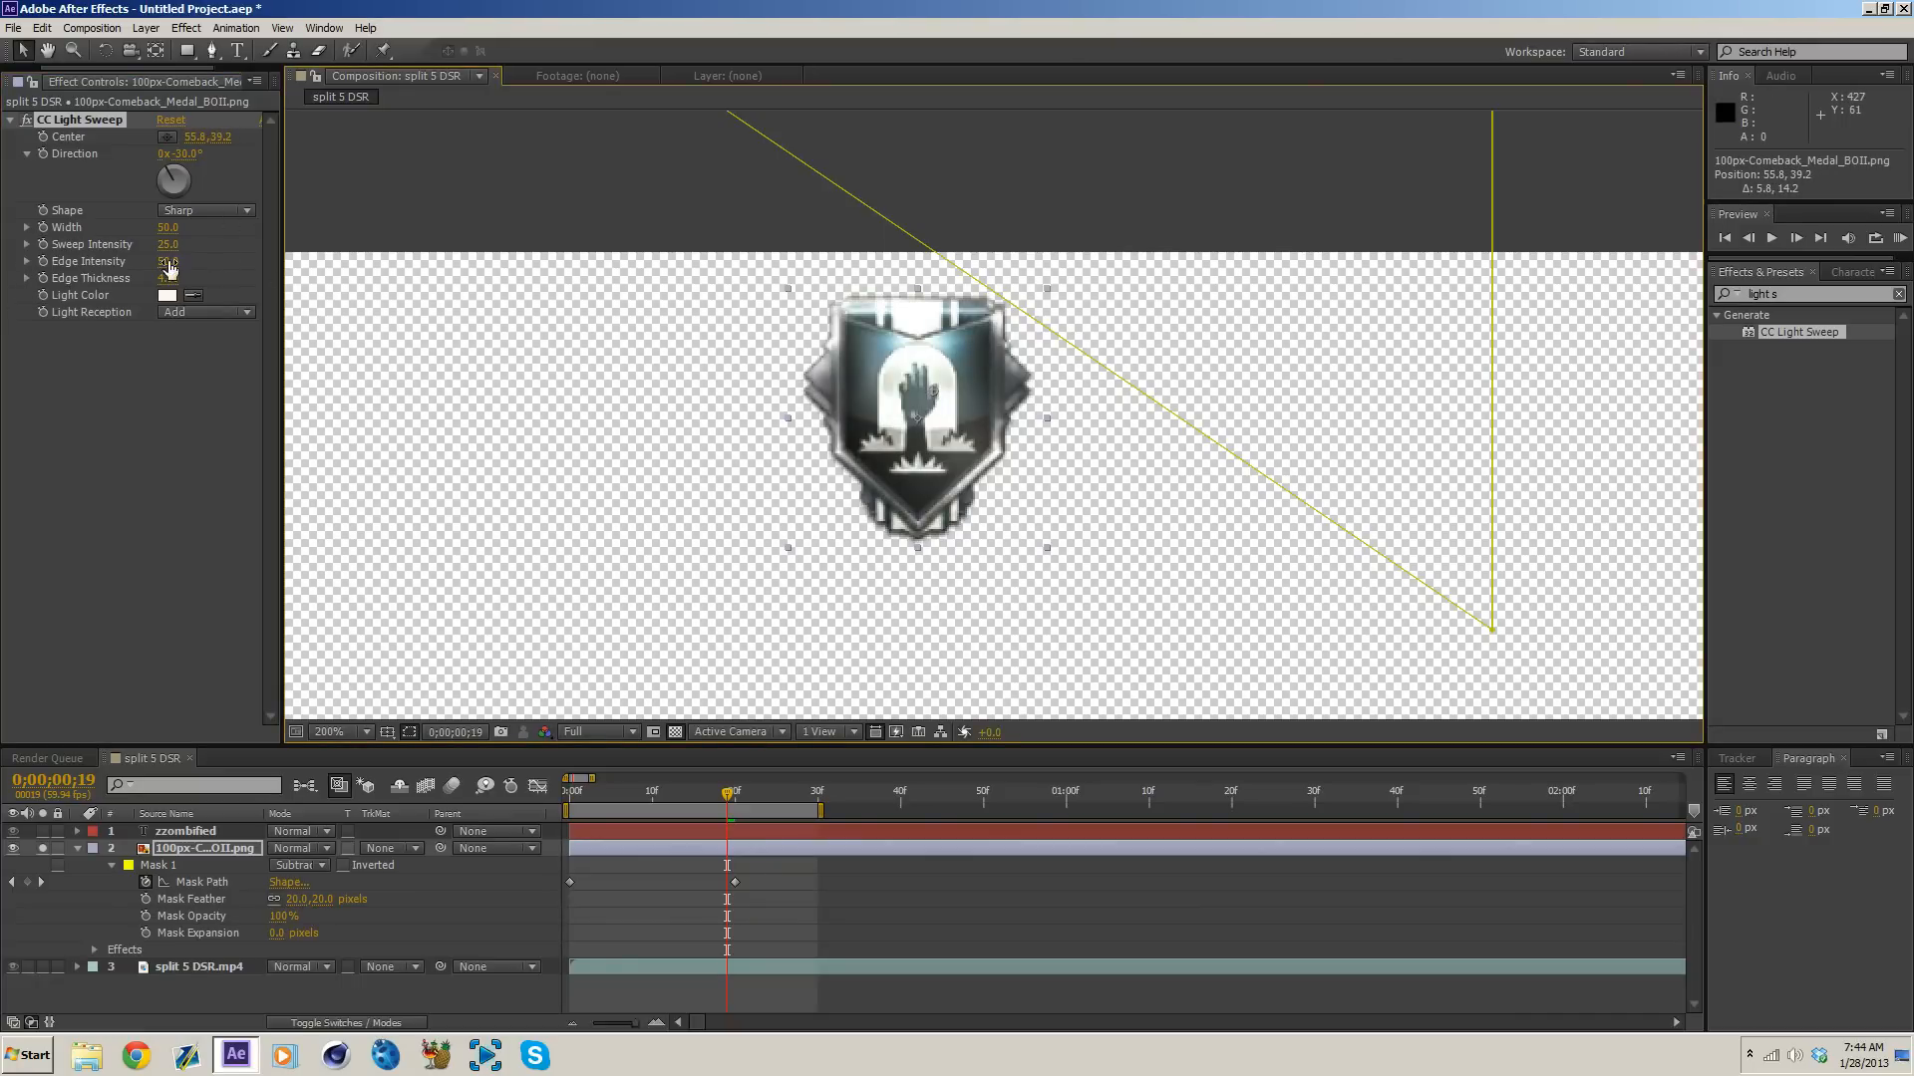
{"action": "left_click_drag", "start_coordinate": [168, 227], "coordinate": [131, 230]}
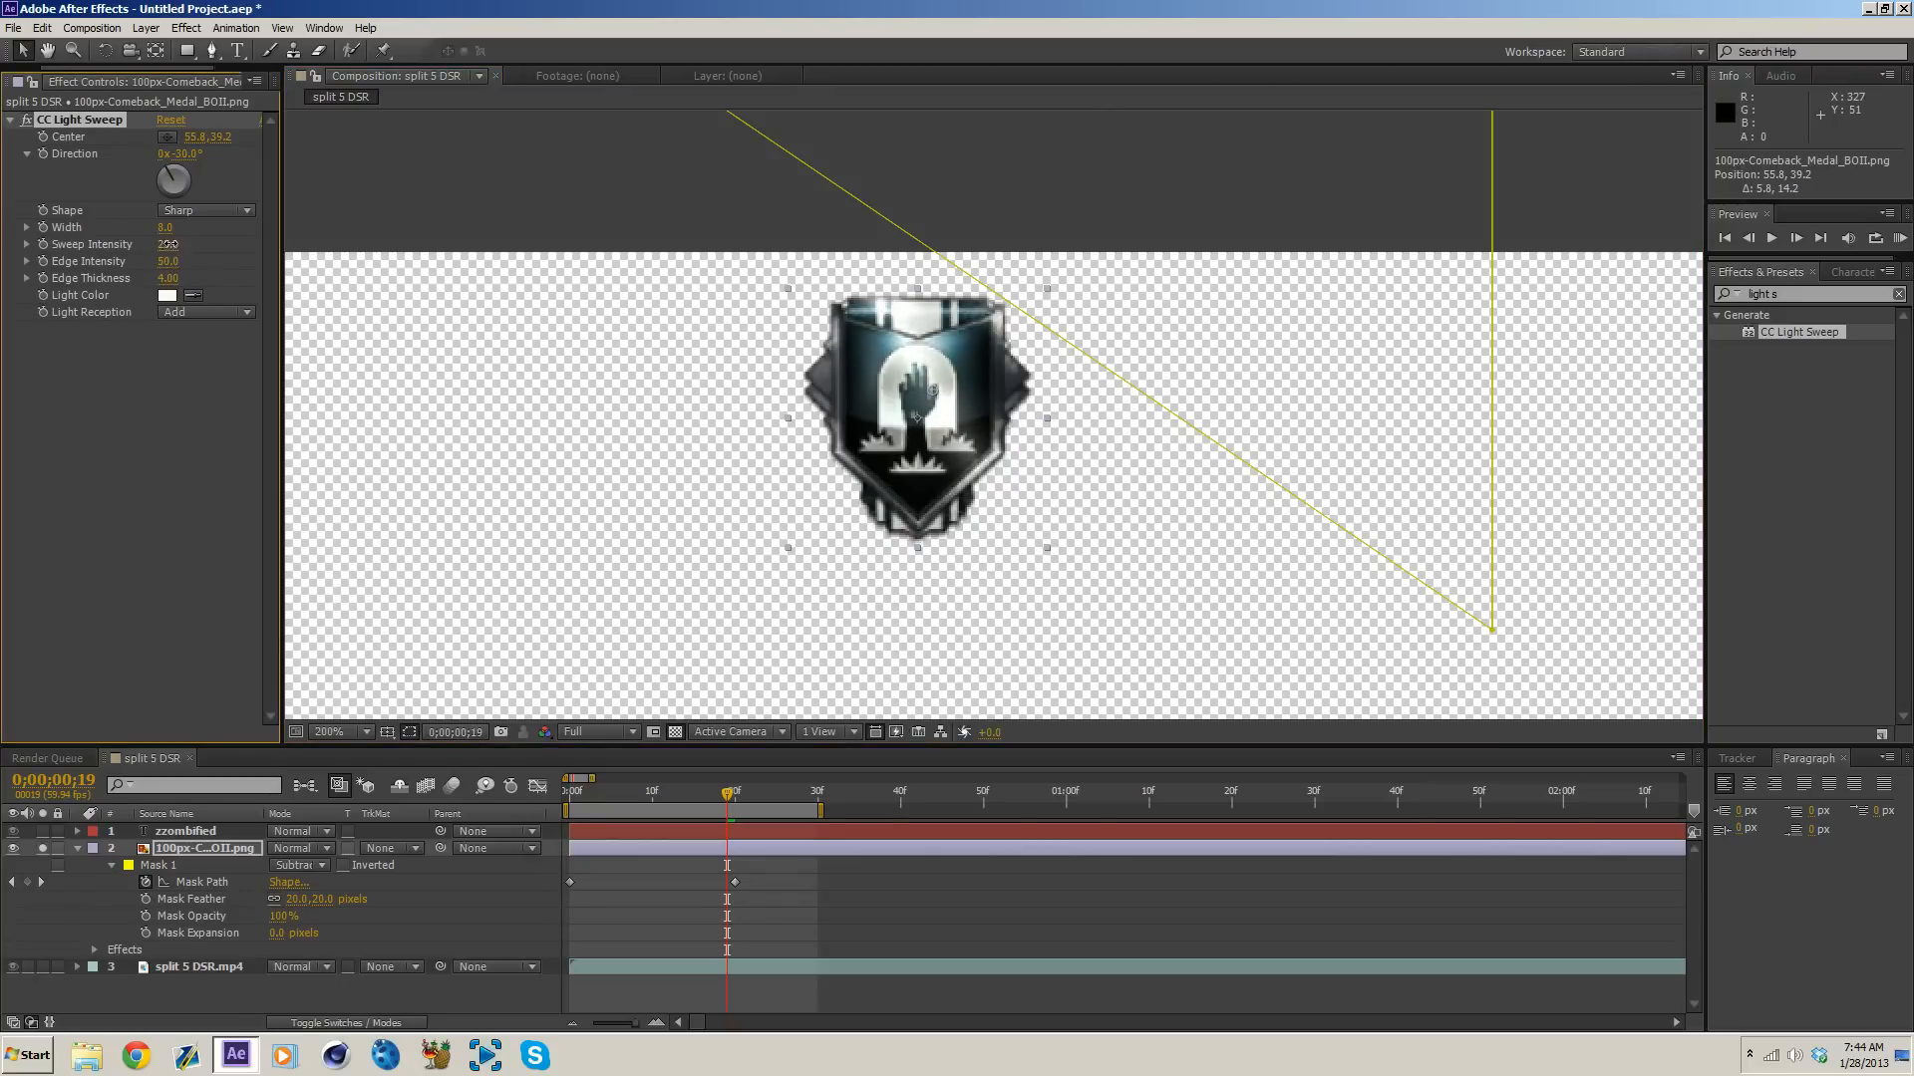
{"action": "left_click", "coordinate": [167, 244]}
{"action": "left_click", "coordinate": [223, 263]}
{"action": "left_click", "coordinate": [171, 245]}
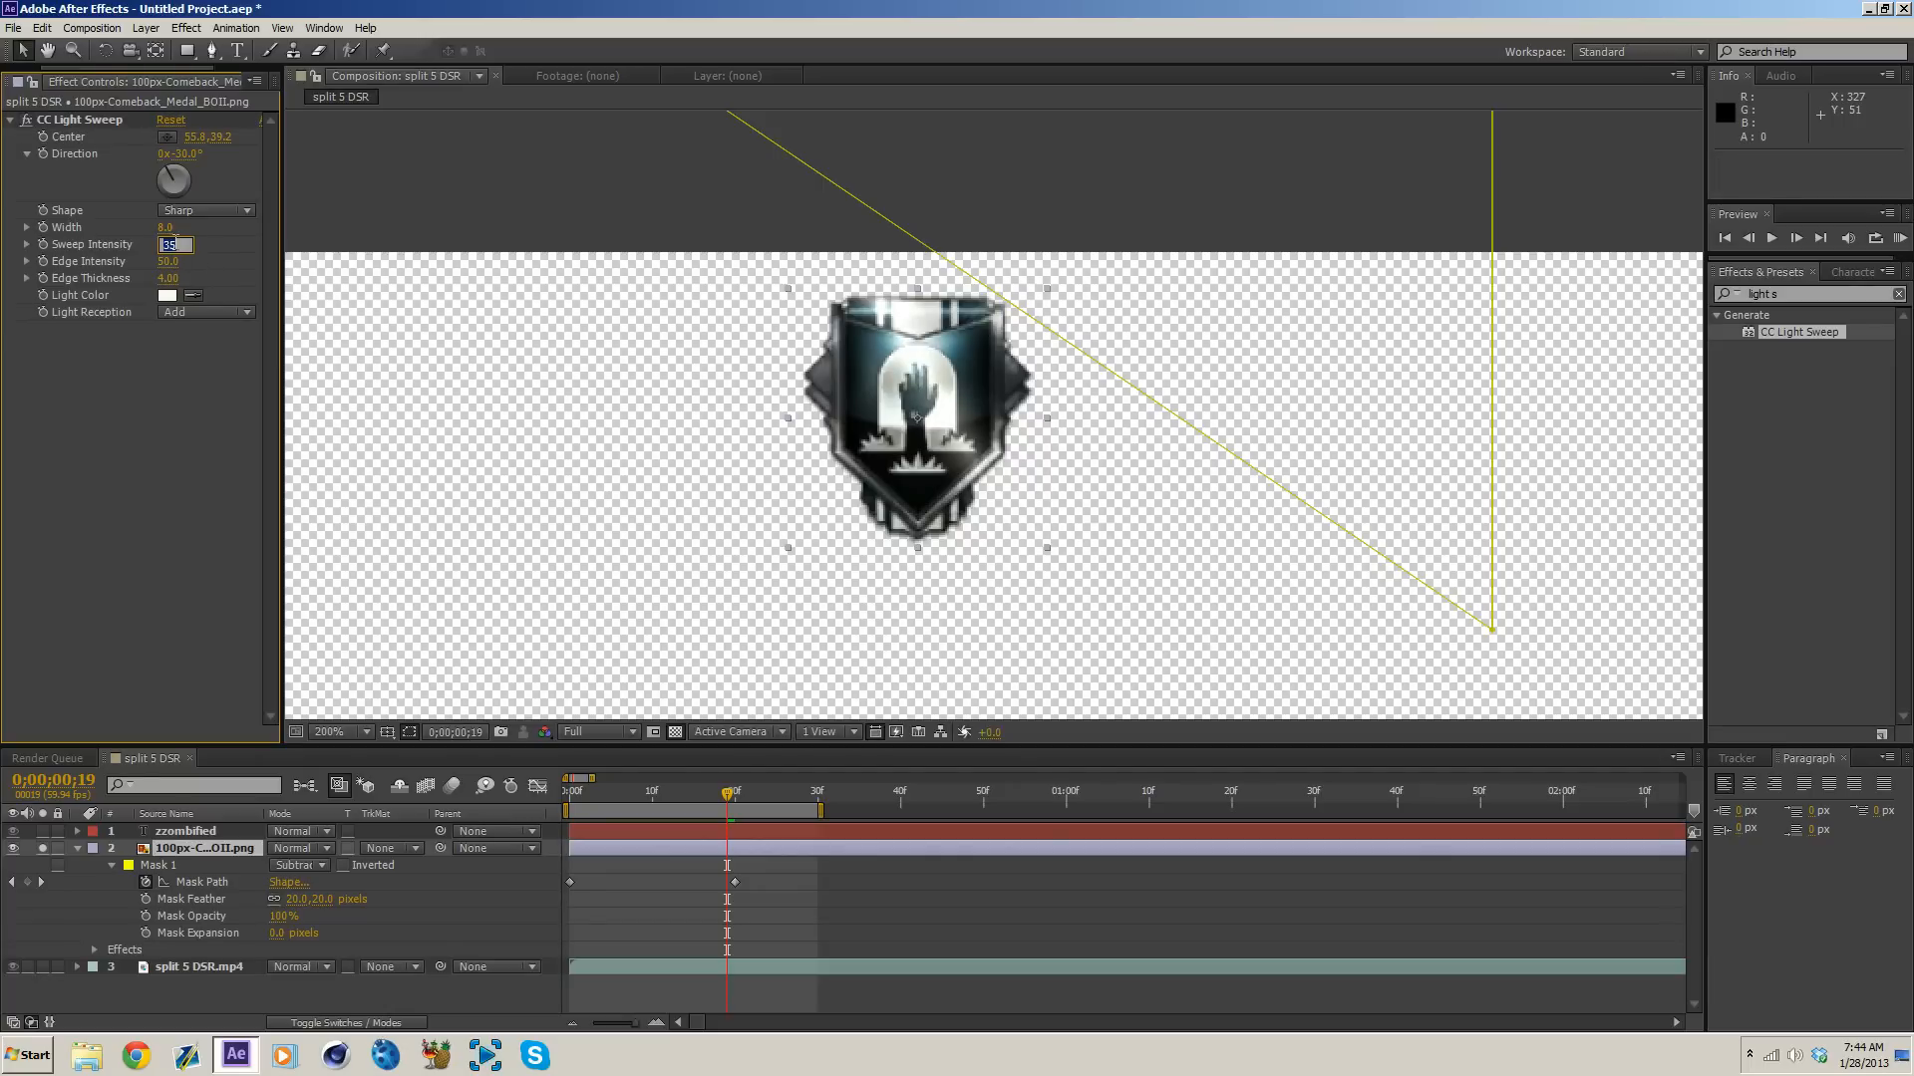
{"action": "type", "text": "40"}
{"action": "left_click", "coordinate": [229, 256]}
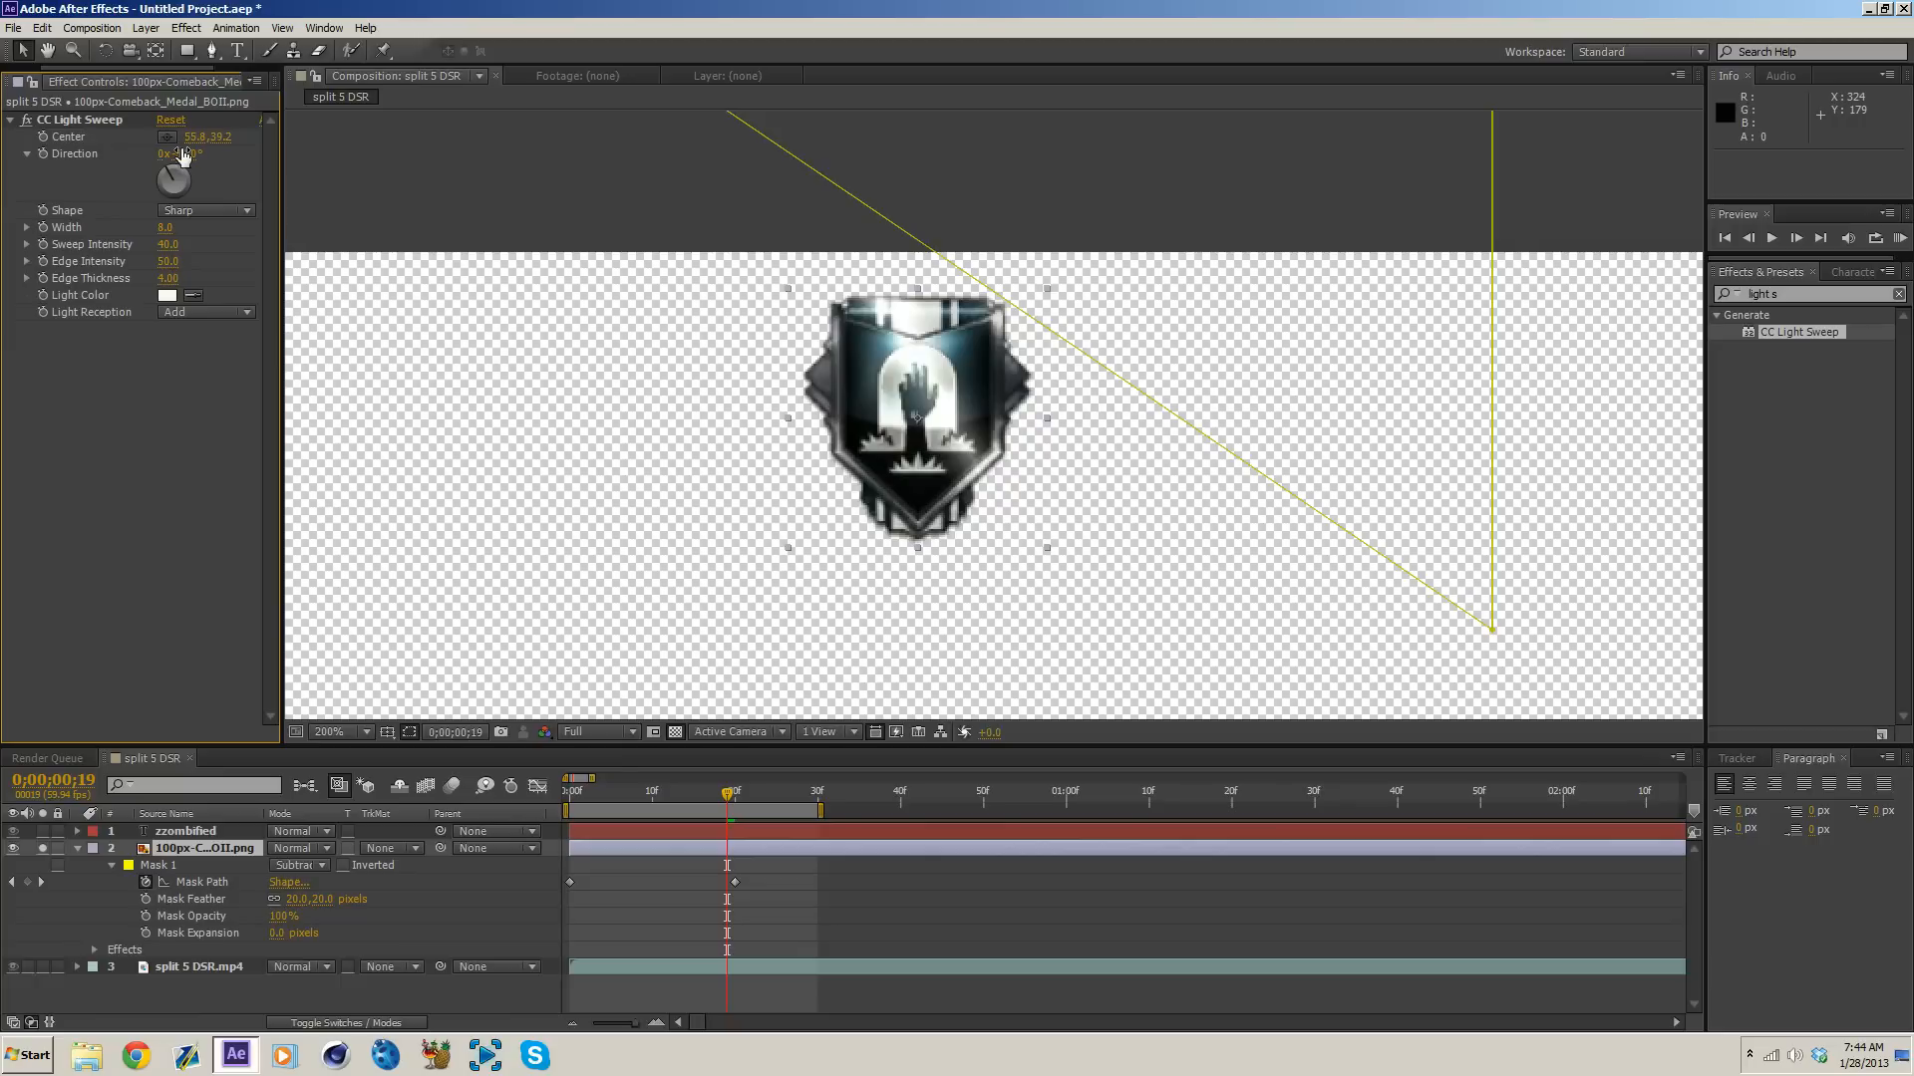
{"action": "left_click_drag", "start_coordinate": [188, 158], "coordinate": [172, 151]}
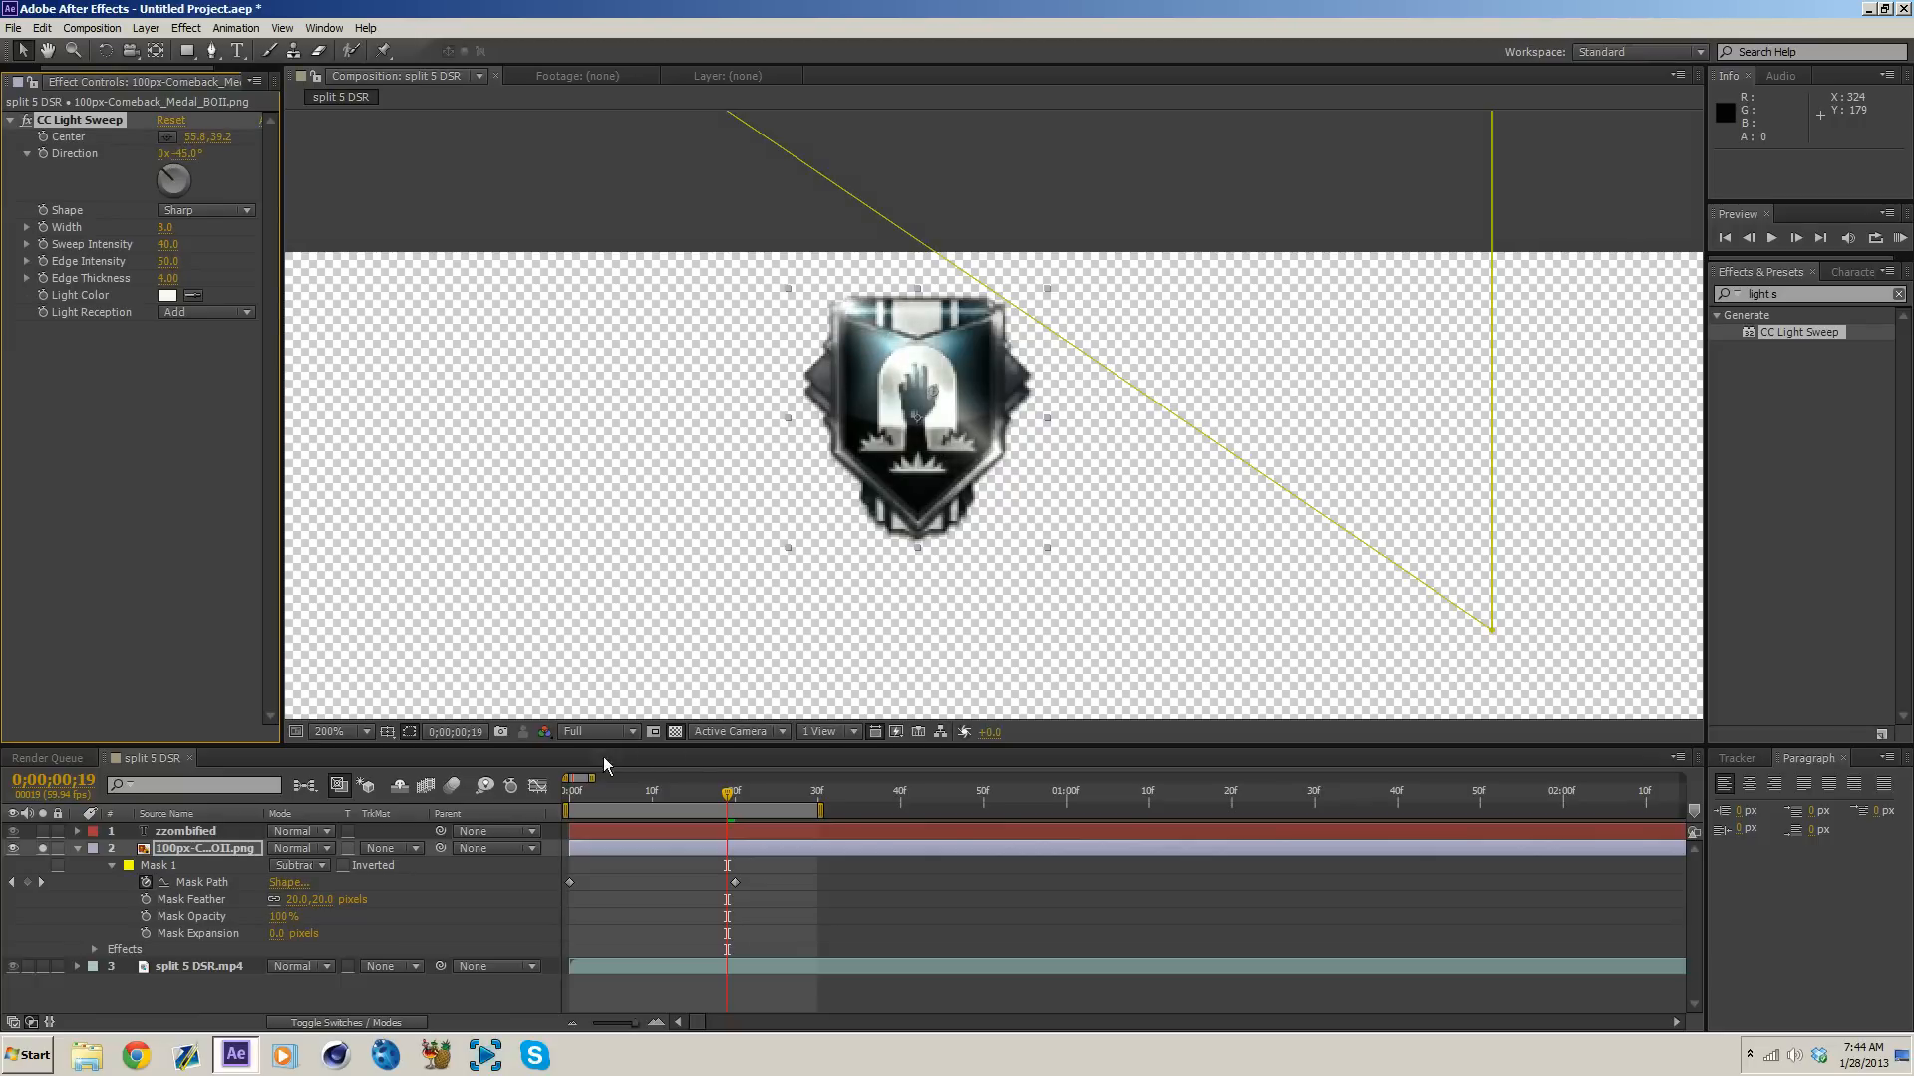
Keyframe the Light Sweep center from -0.8, 85.4 at 0;00;00;00 to the medal's upper-right corner at 0;00;00;20.
{"action": "left_click_drag", "start_coordinate": [727, 806], "coordinate": [570, 805]}
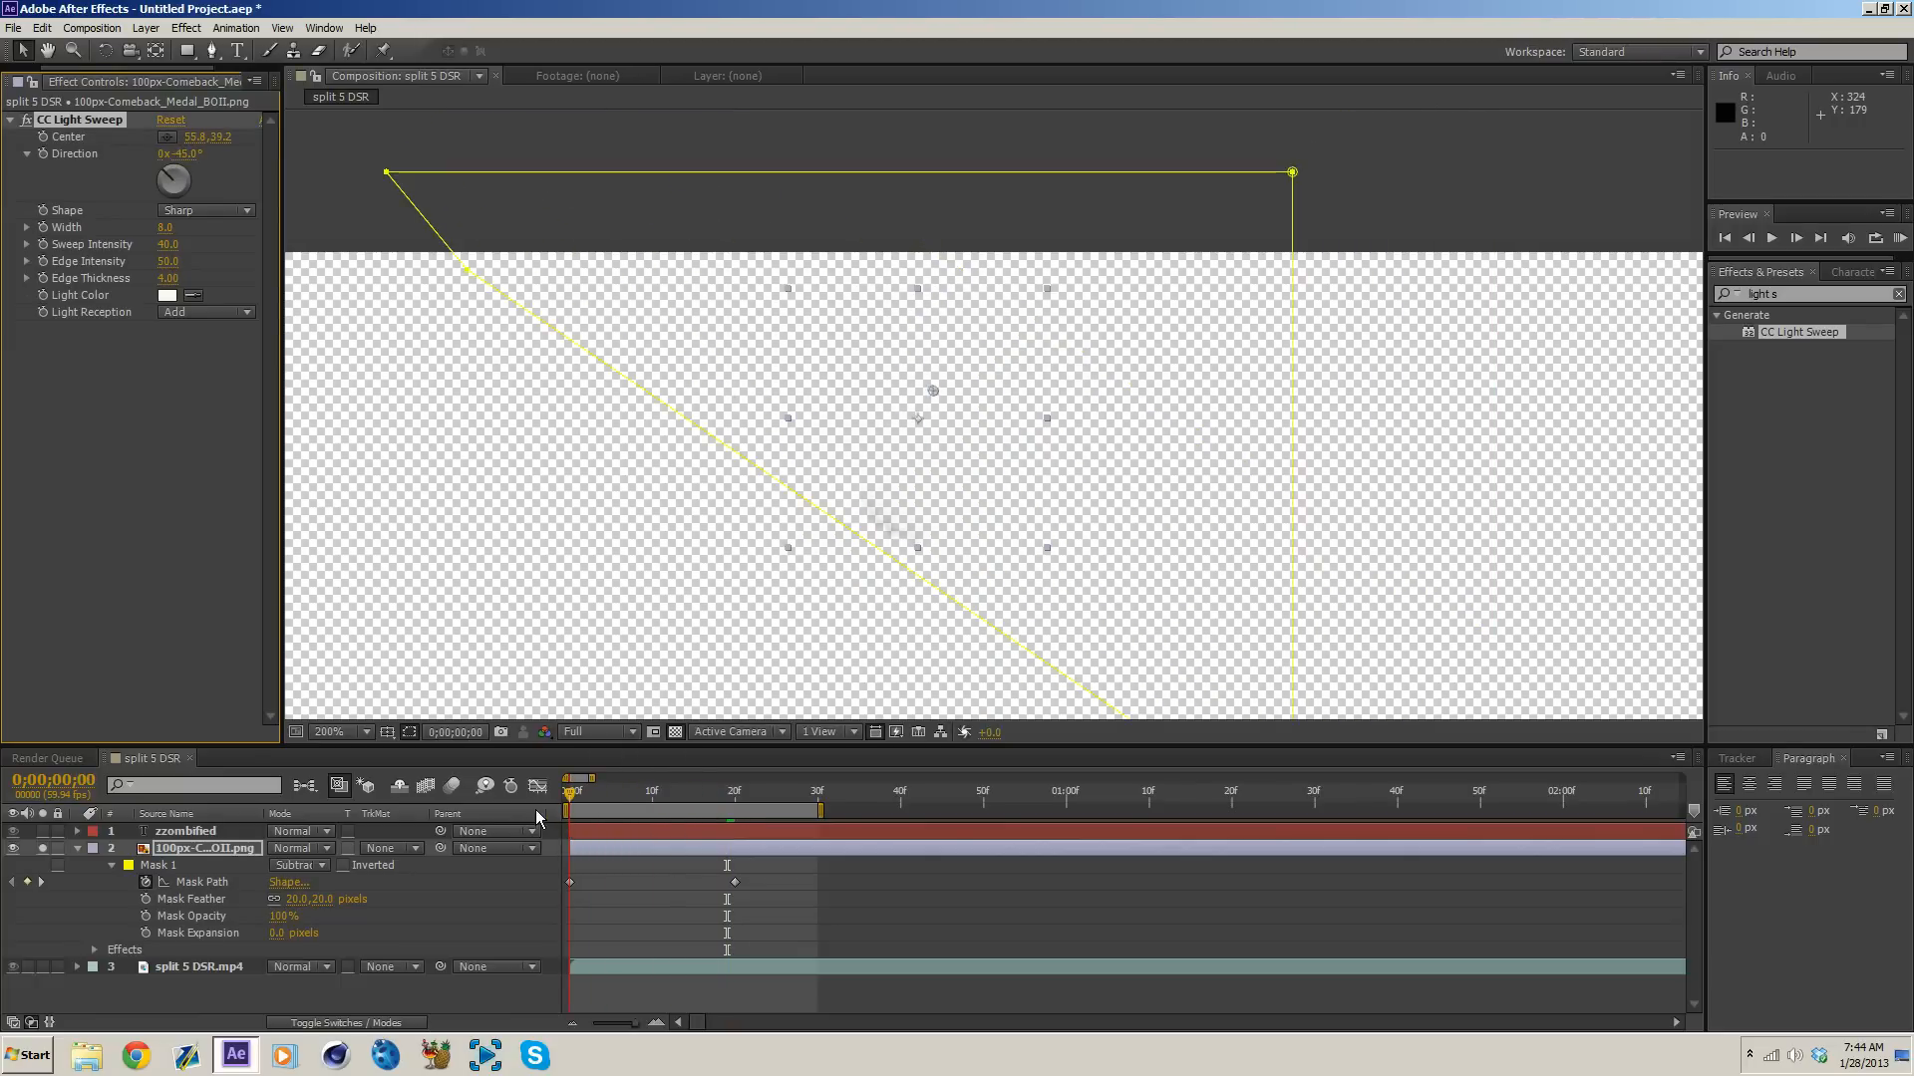
{"action": "left_click_drag", "start_coordinate": [931, 391], "coordinate": [785, 510]}
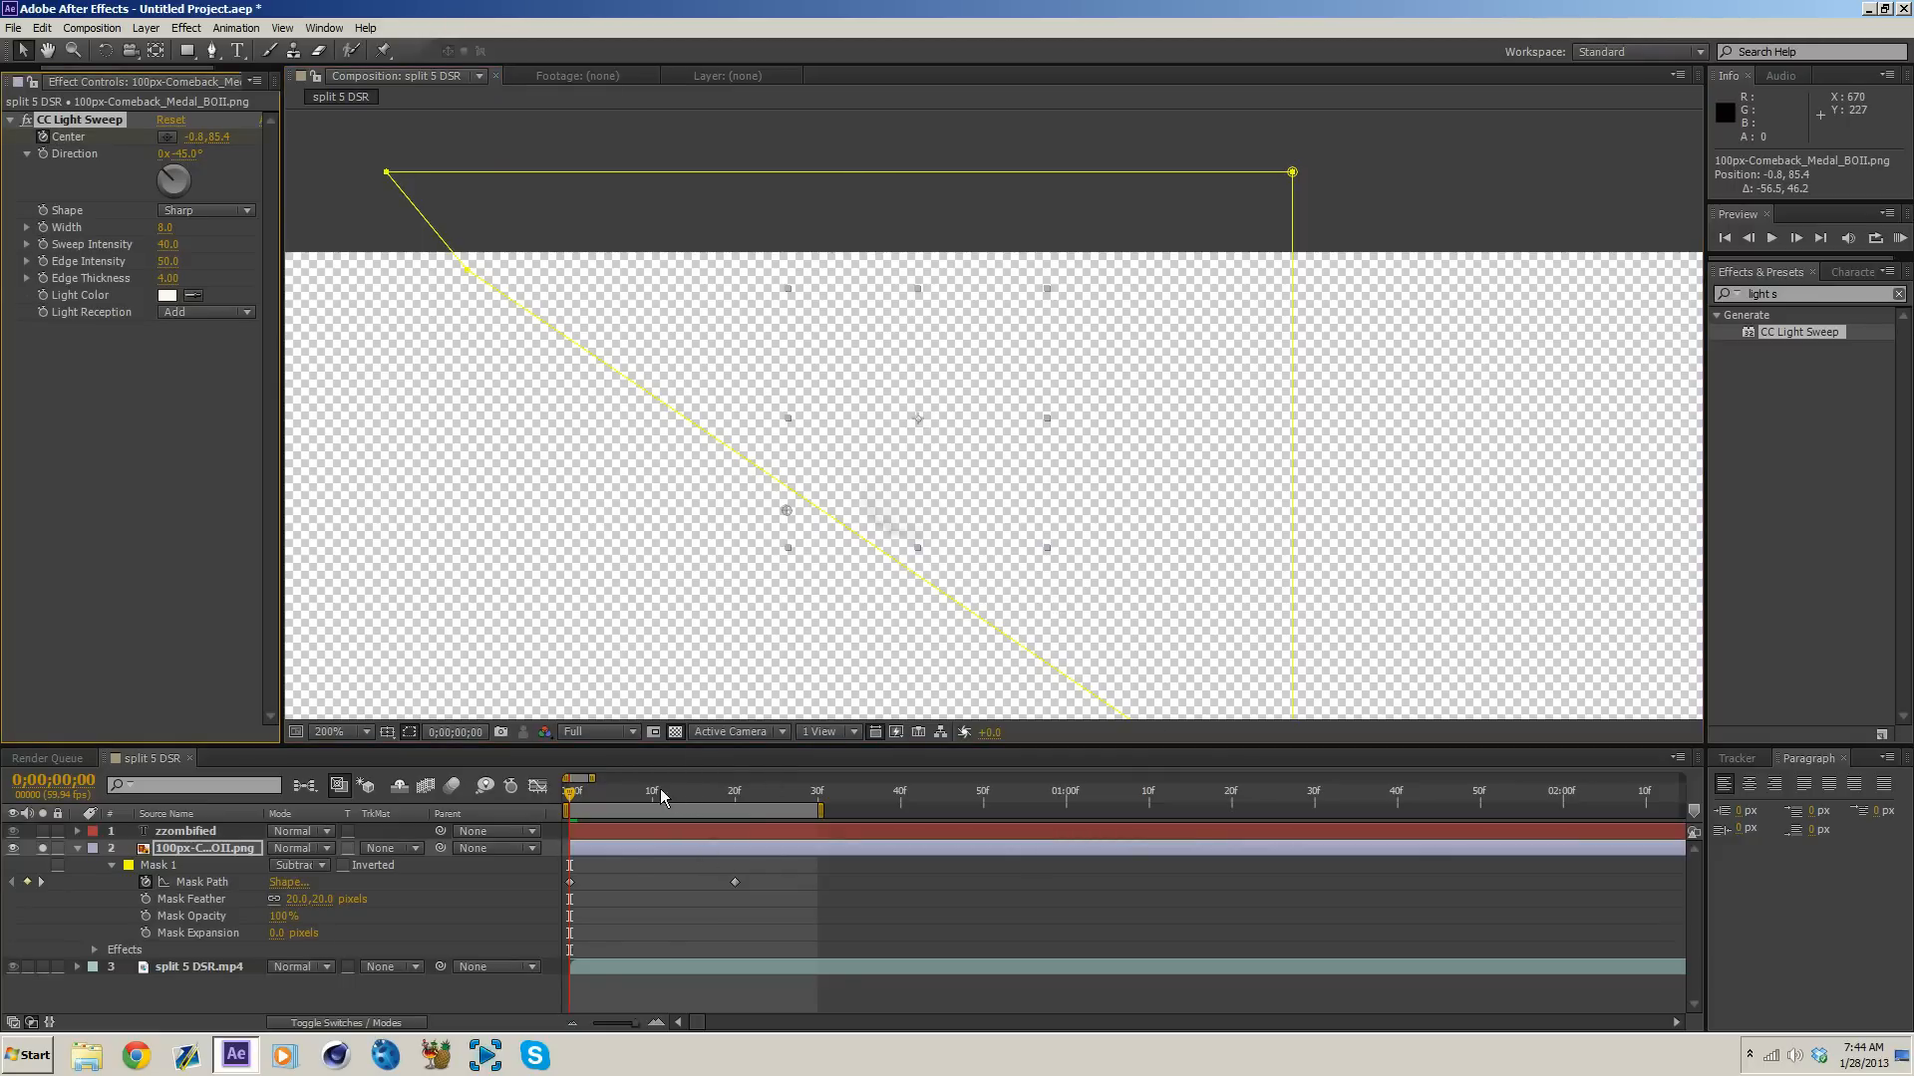
{"action": "left_click_drag", "start_coordinate": [661, 790], "coordinate": [737, 797]}
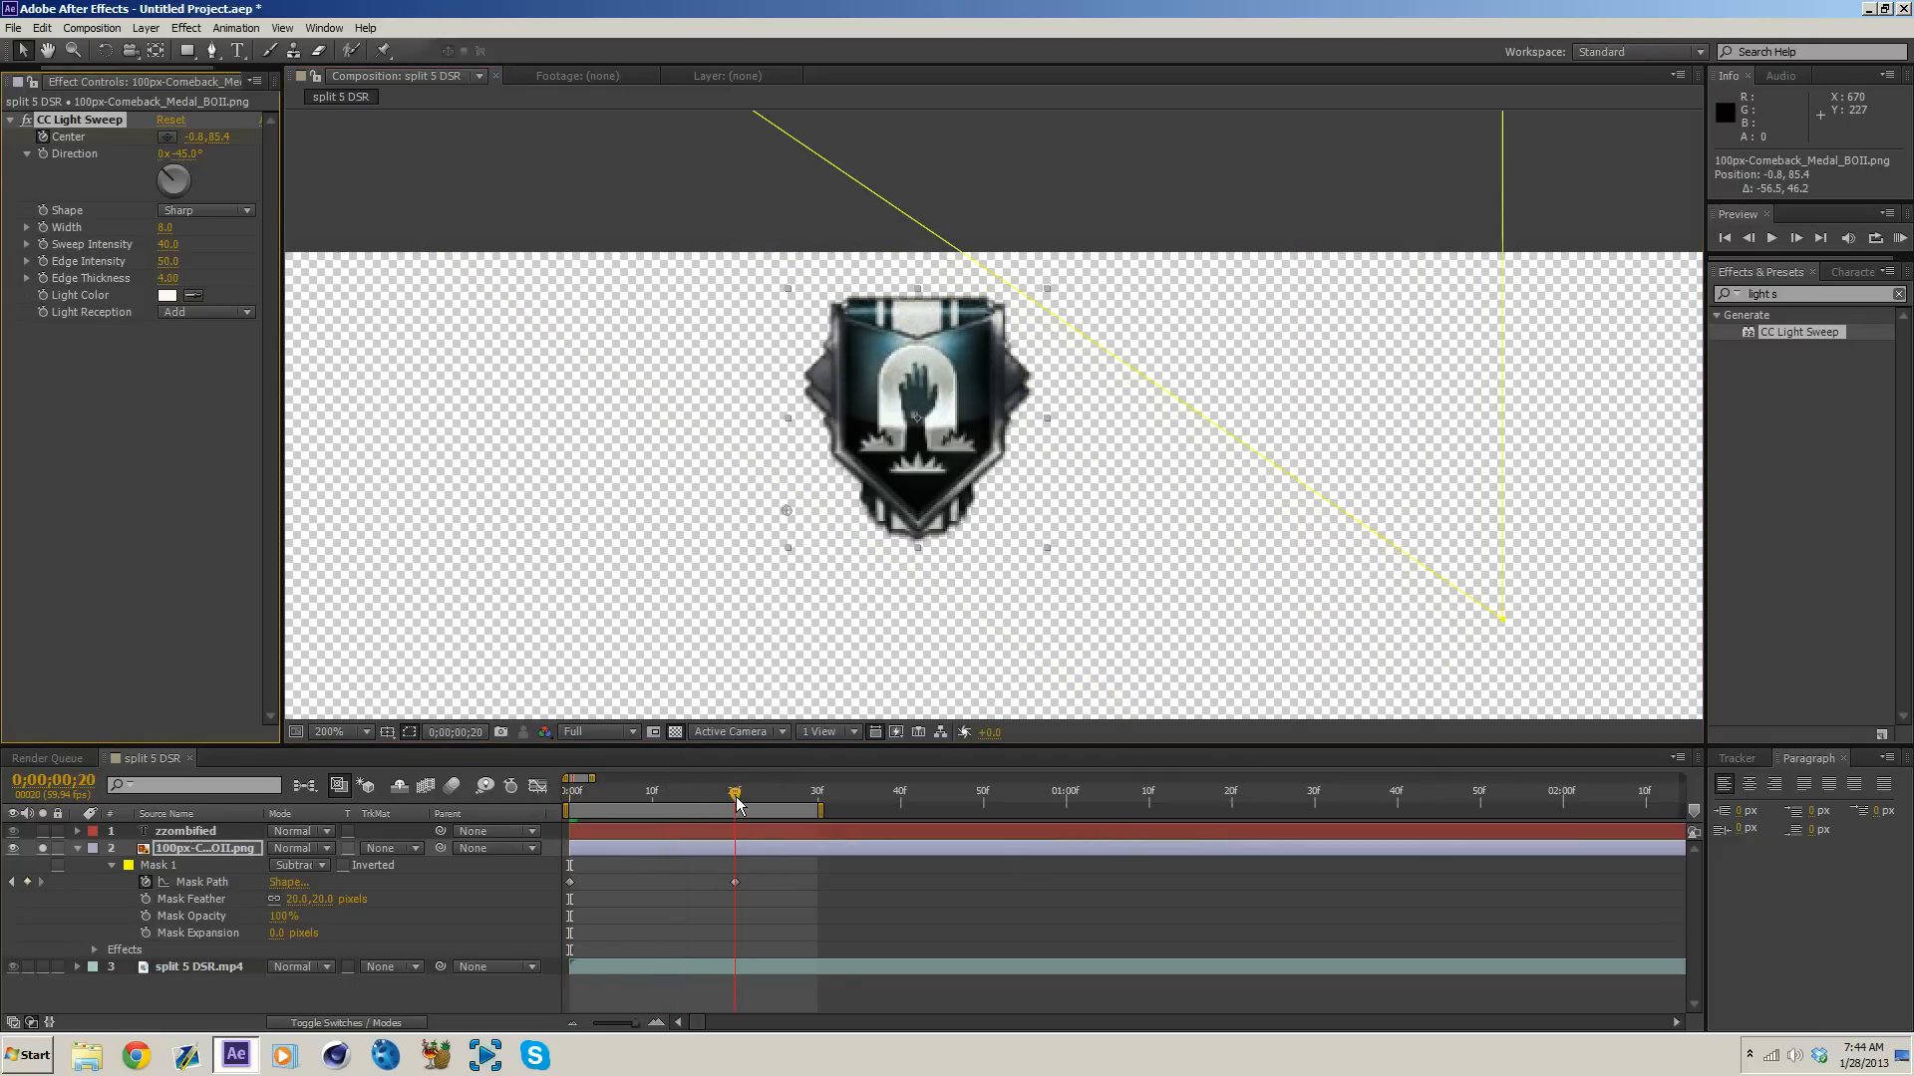
{"action": "left_click", "coordinate": [167, 139]}
{"action": "left_click", "coordinate": [1017, 315]}
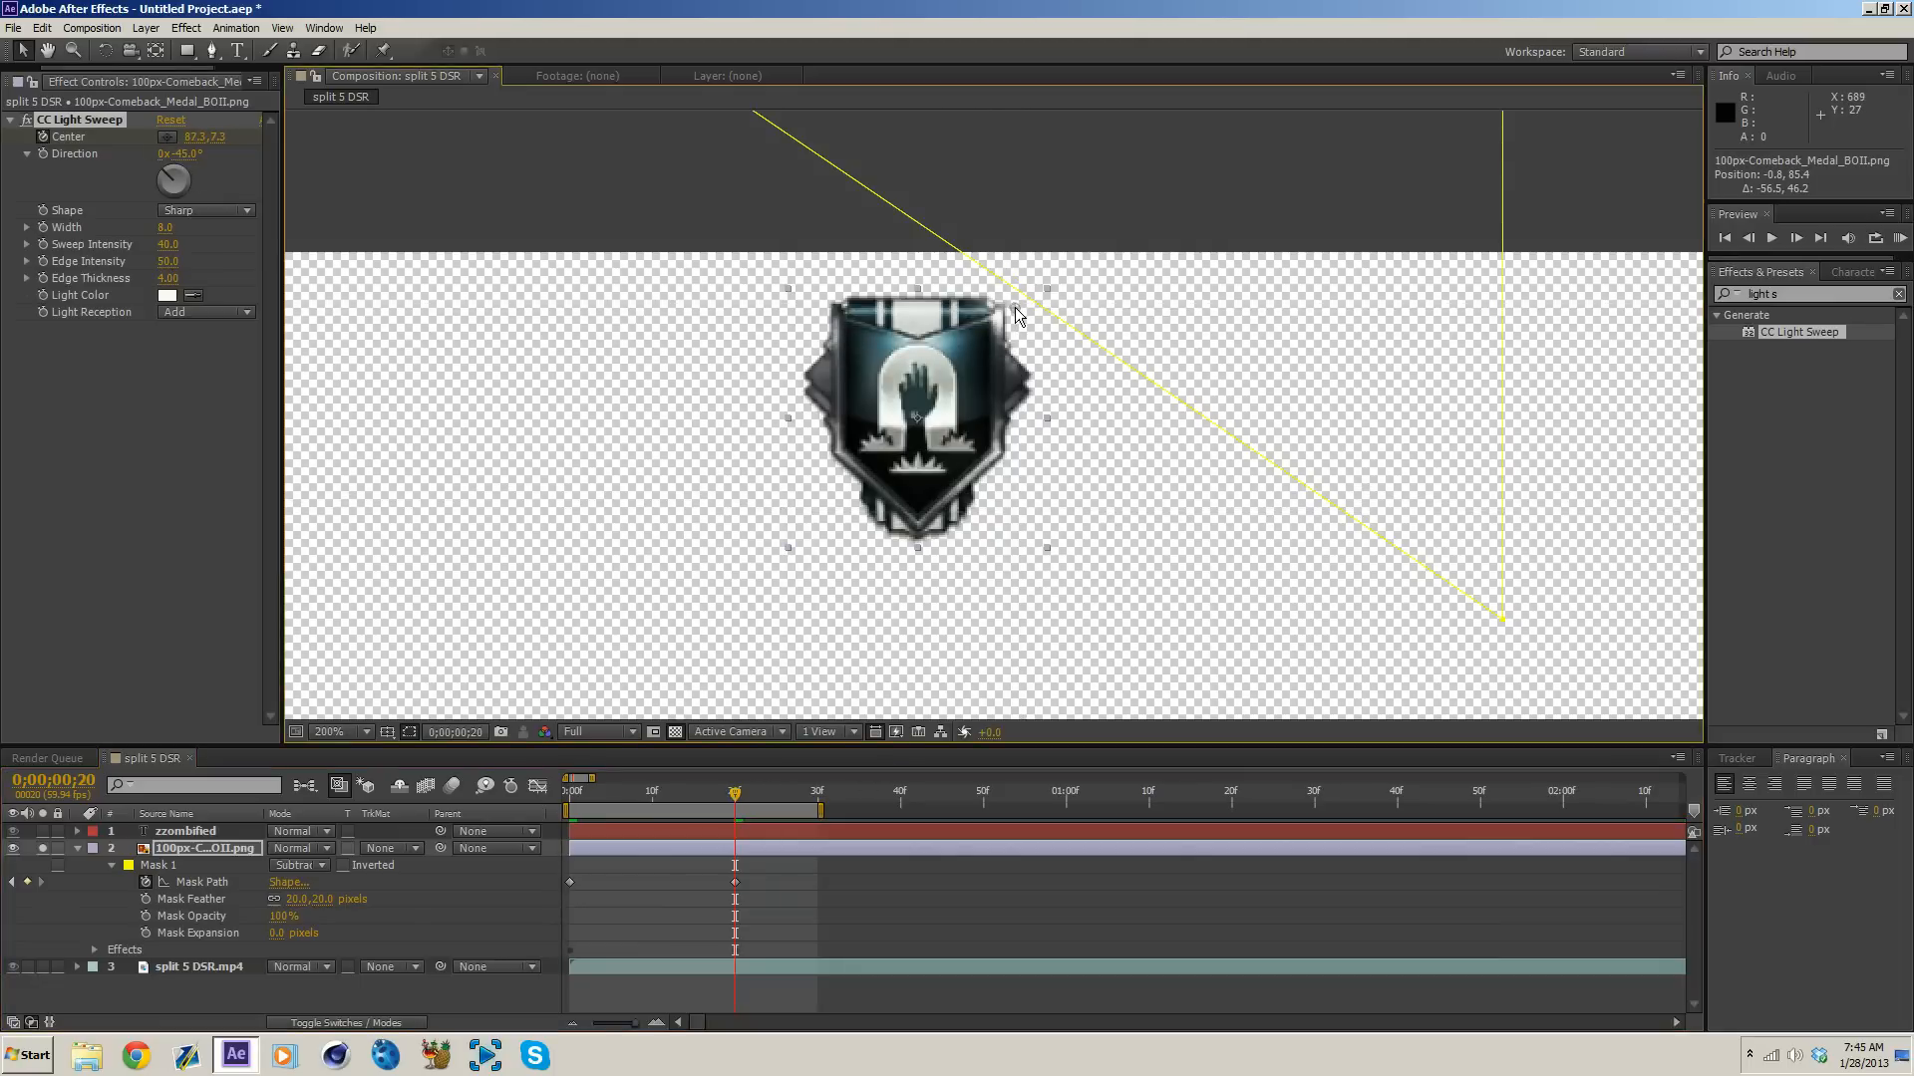
Check the sweep at 0;00;00;08 and widen the medal's Light Sweep to 11.
{"action": "left_click", "coordinate": [570, 792]}
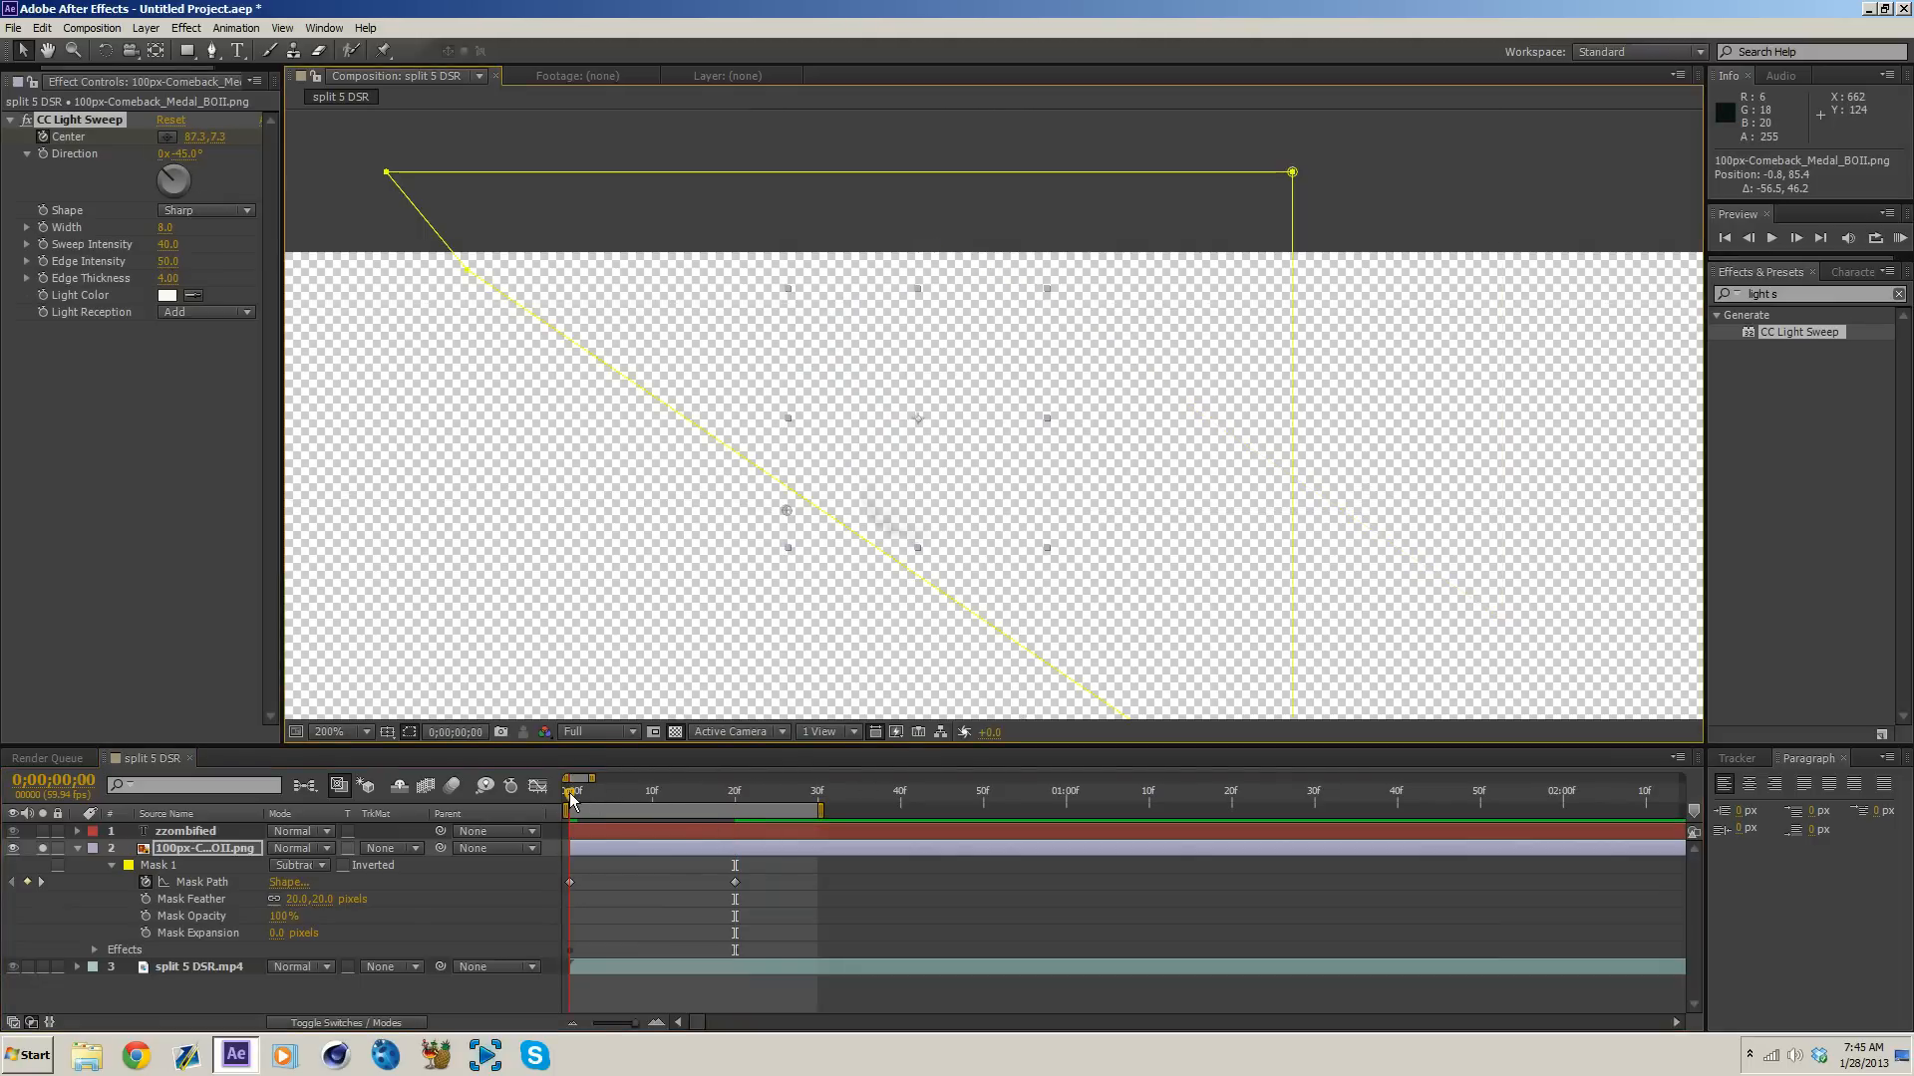
{"action": "left_click_drag", "start_coordinate": [570, 792], "coordinate": [634, 807]}
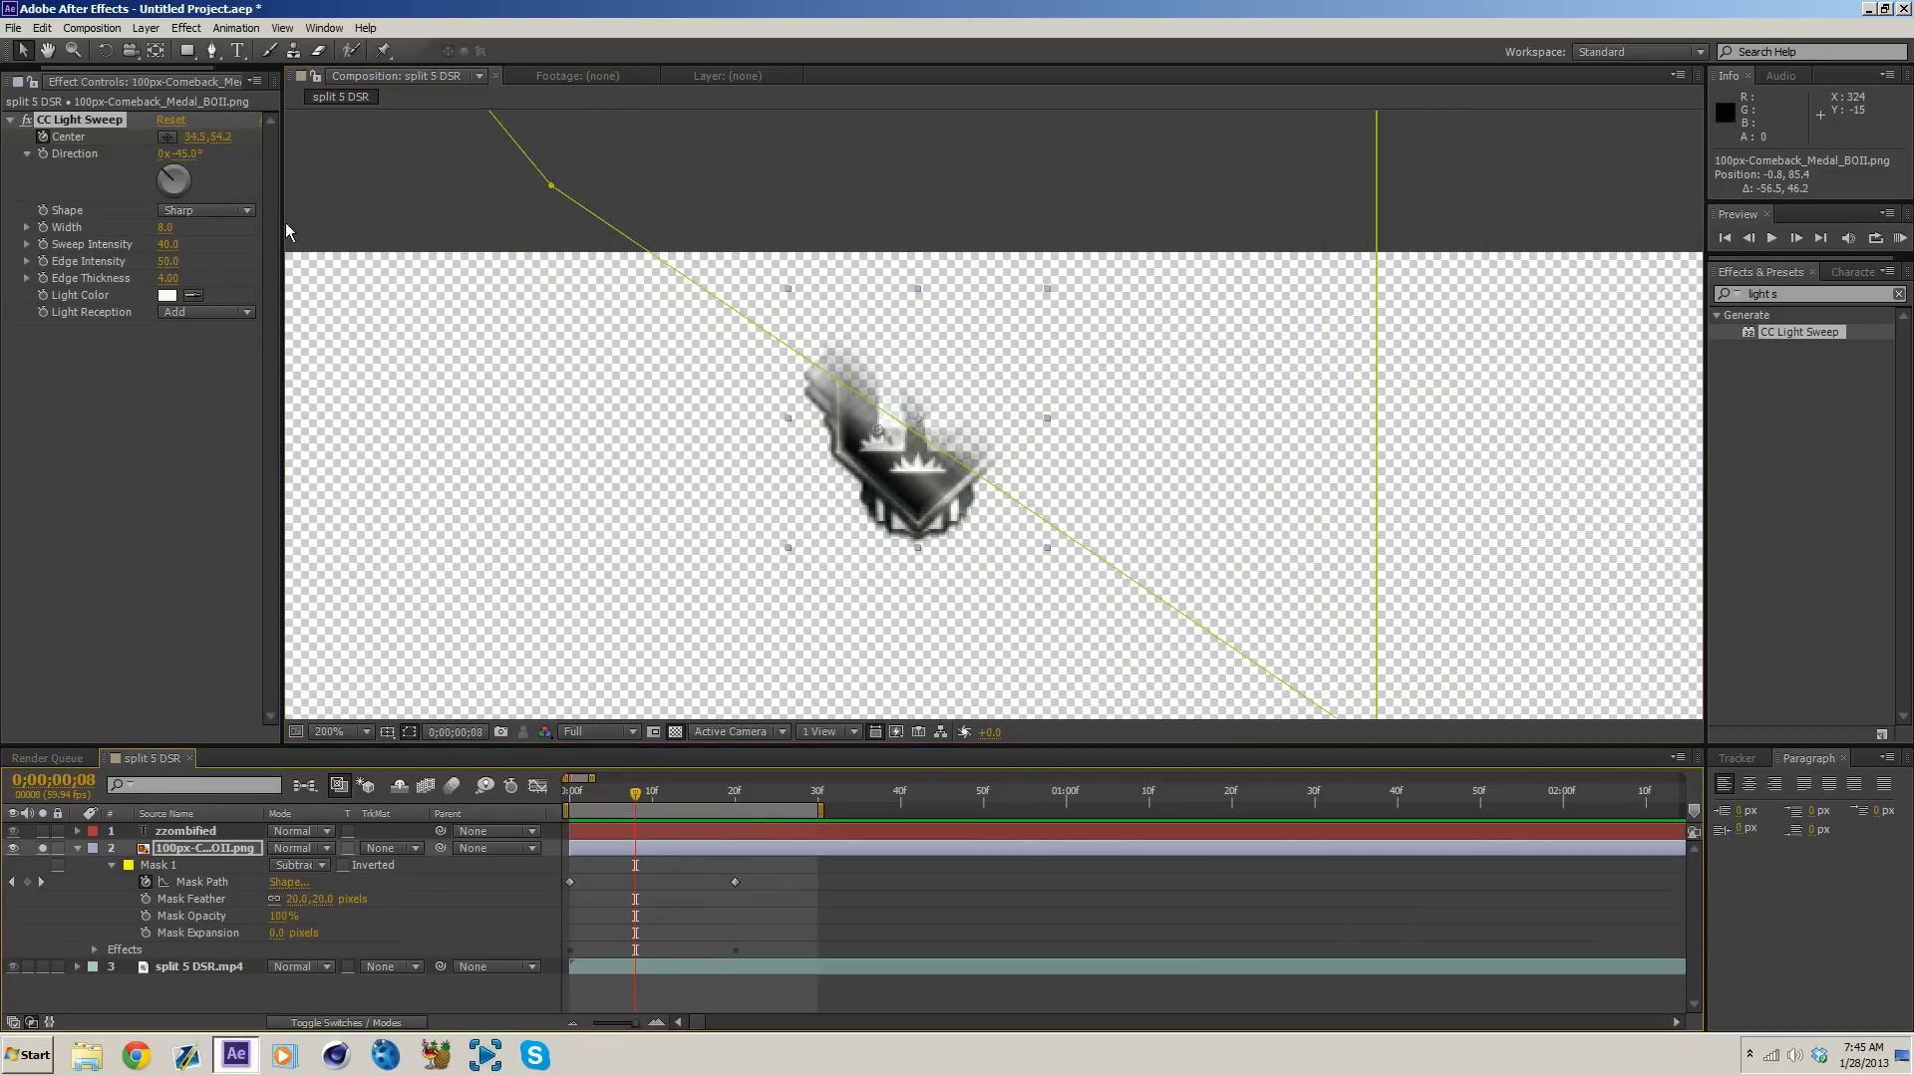
{"action": "mouse_move", "coordinate": [173, 230]}
{"action": "left_mouse_down"}
{"action": "mouse_move", "coordinate": [190, 229]}
{"action": "mouse_move", "coordinate": [171, 229]}
{"action": "left_mouse_up"}
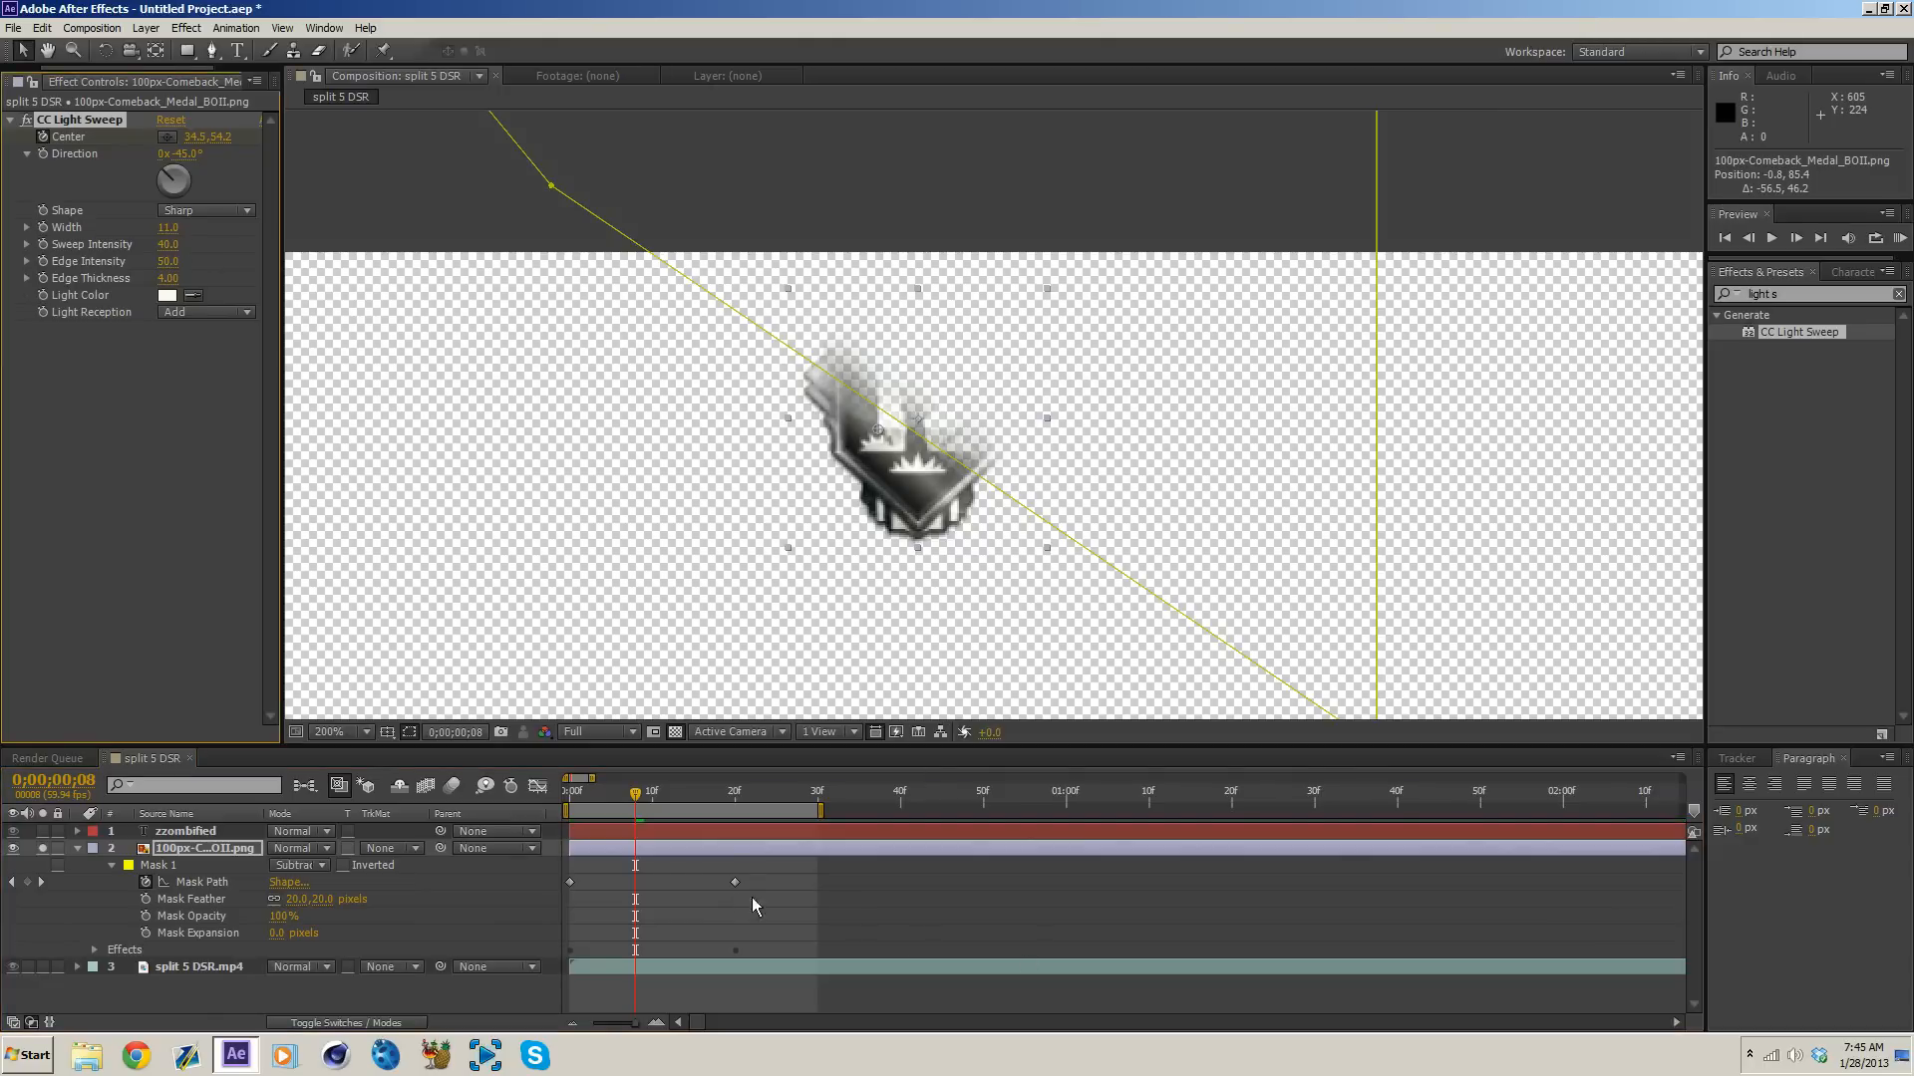
{"action": "left_click", "coordinate": [1044, 1002]}
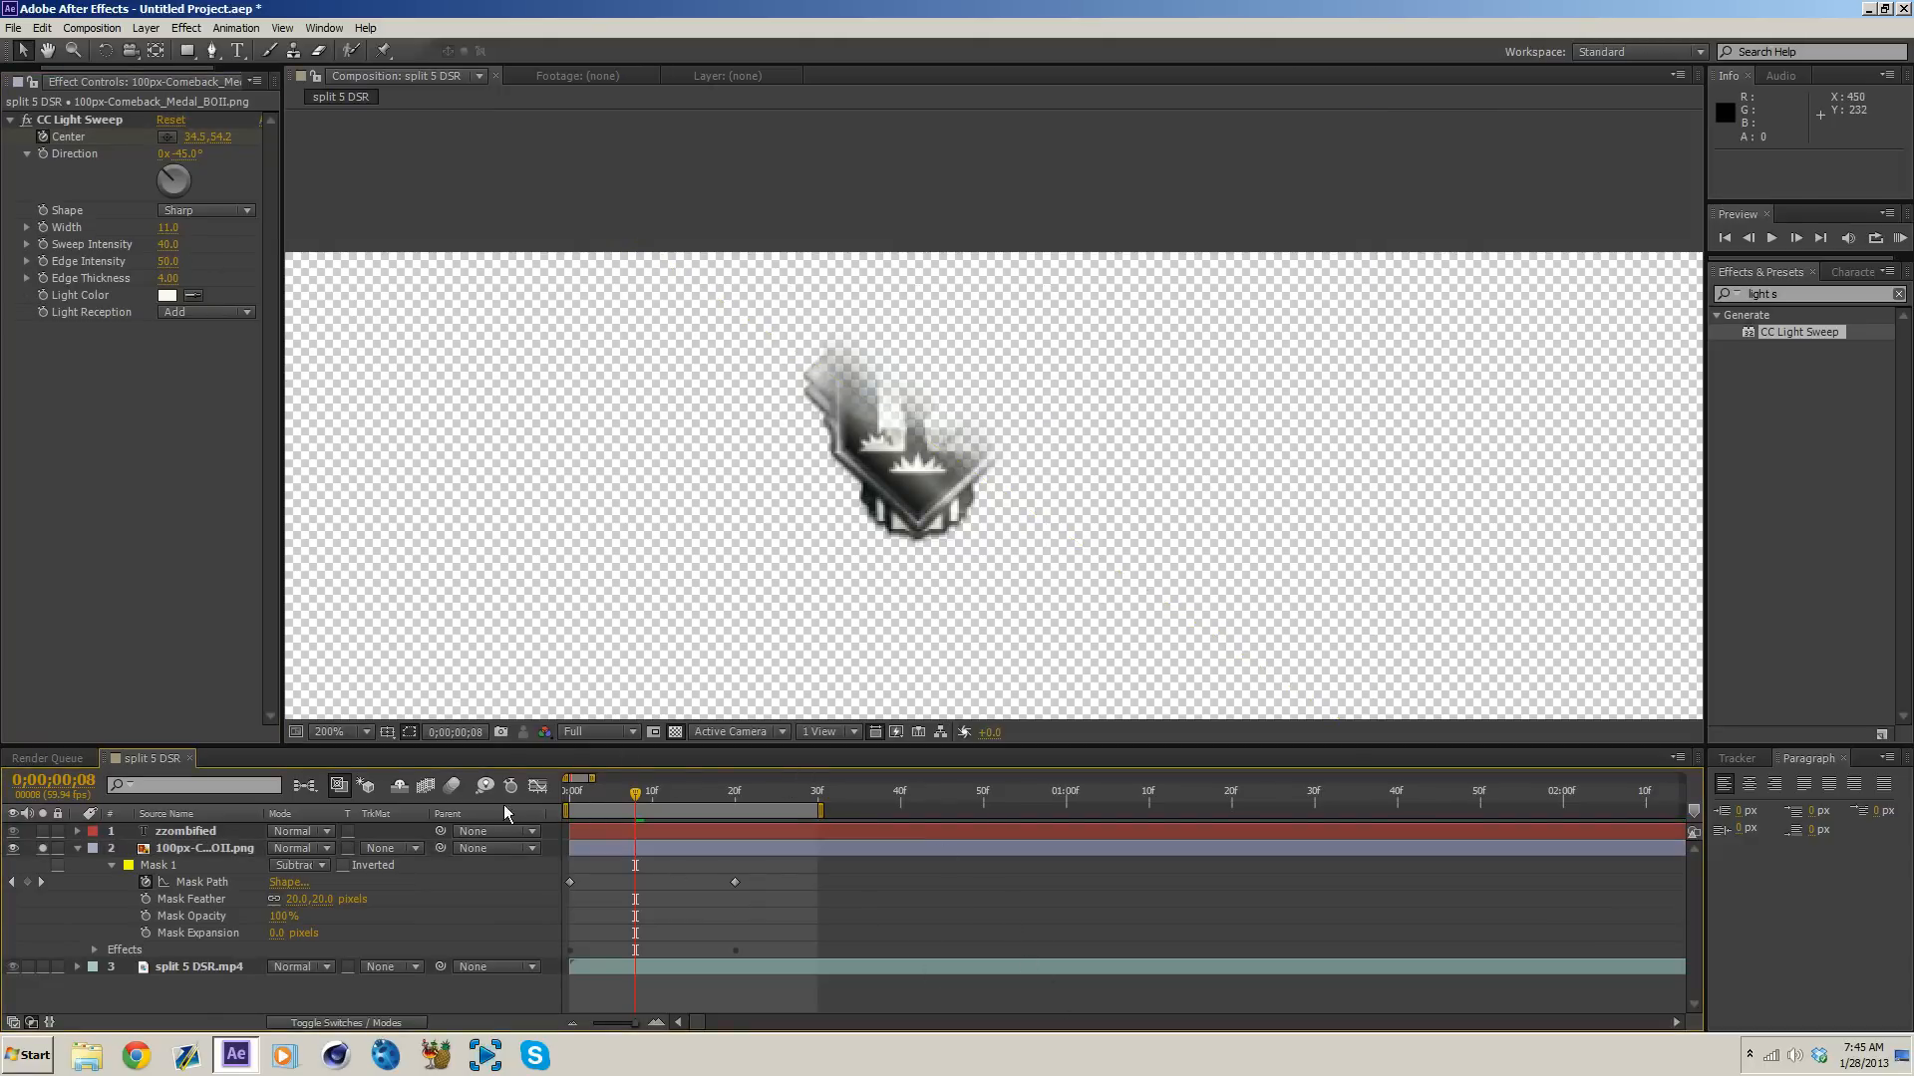
Scrub through the opening frames and play a RAM preview of the medal's reveal with the light sweep.
{"action": "left_click_drag", "start_coordinate": [576, 787], "coordinate": [734, 793]}
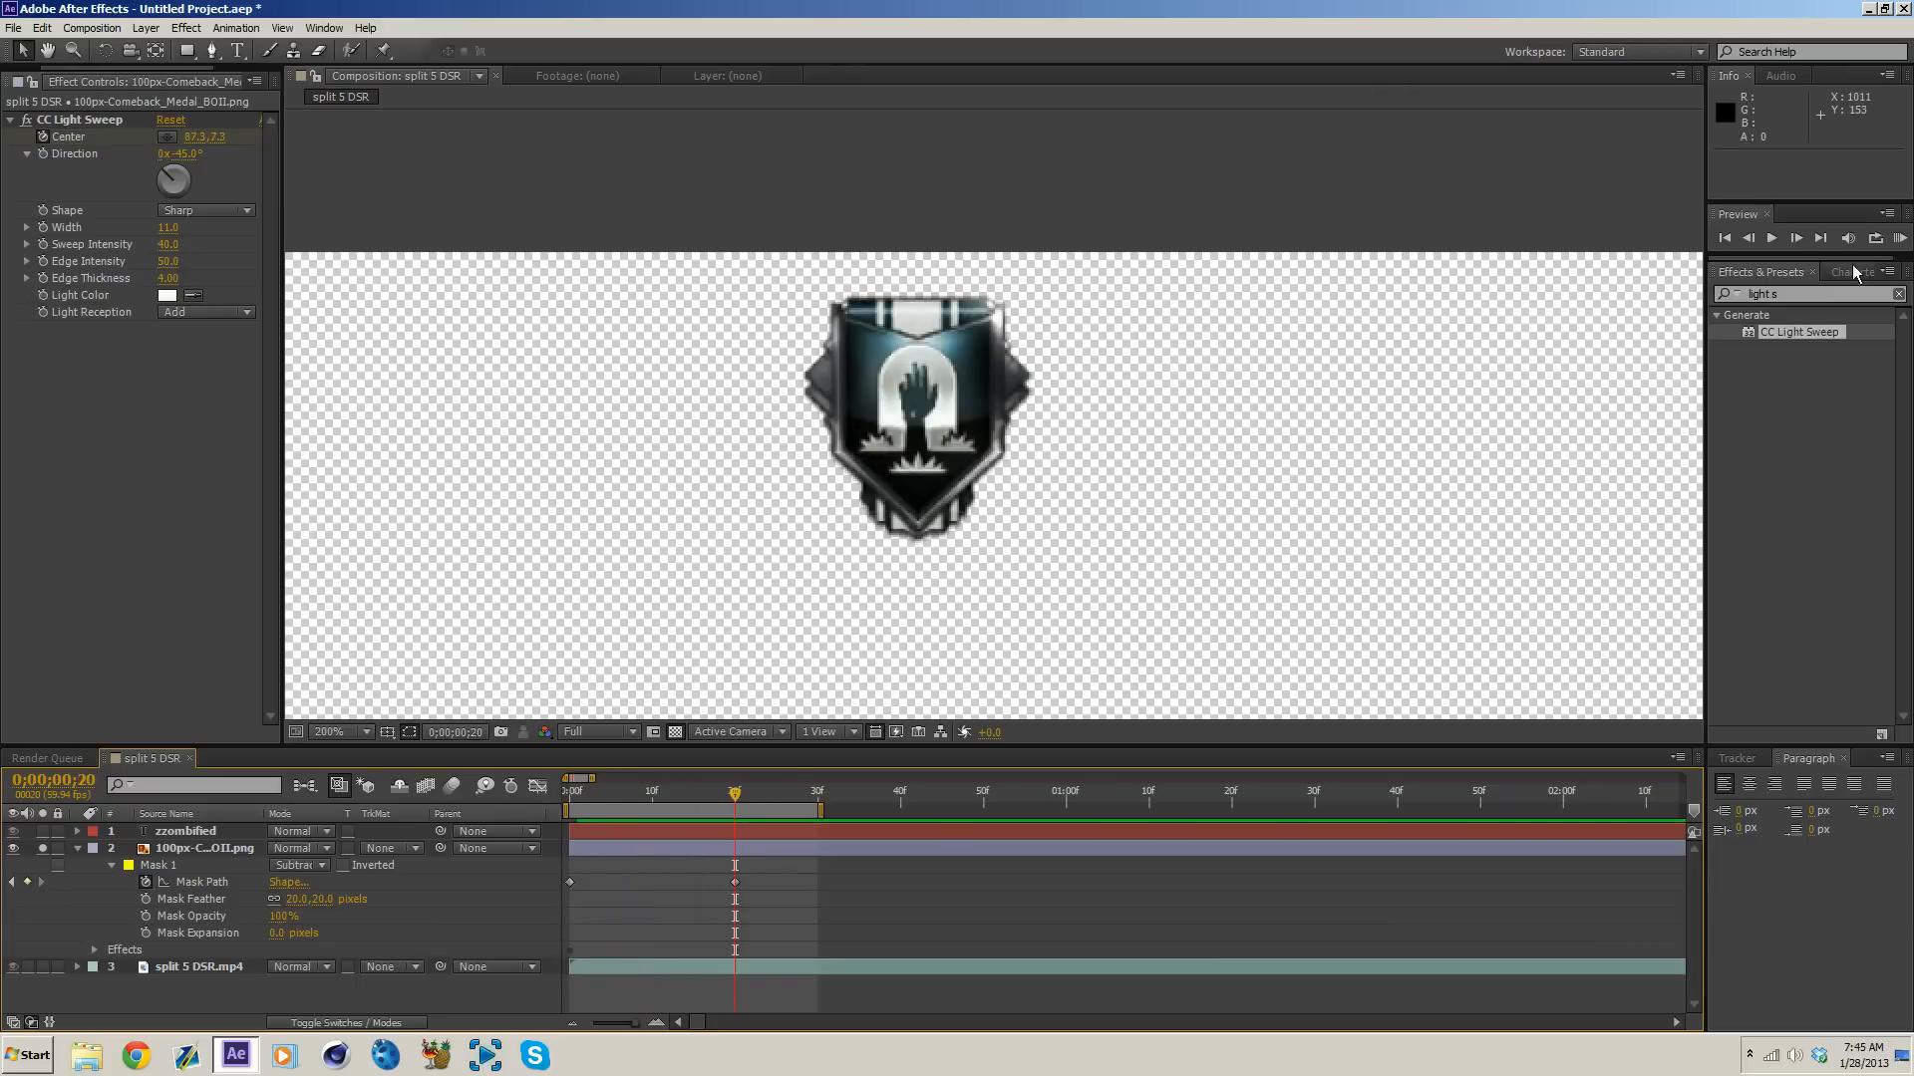
{"action": "left_click", "coordinate": [1900, 239]}
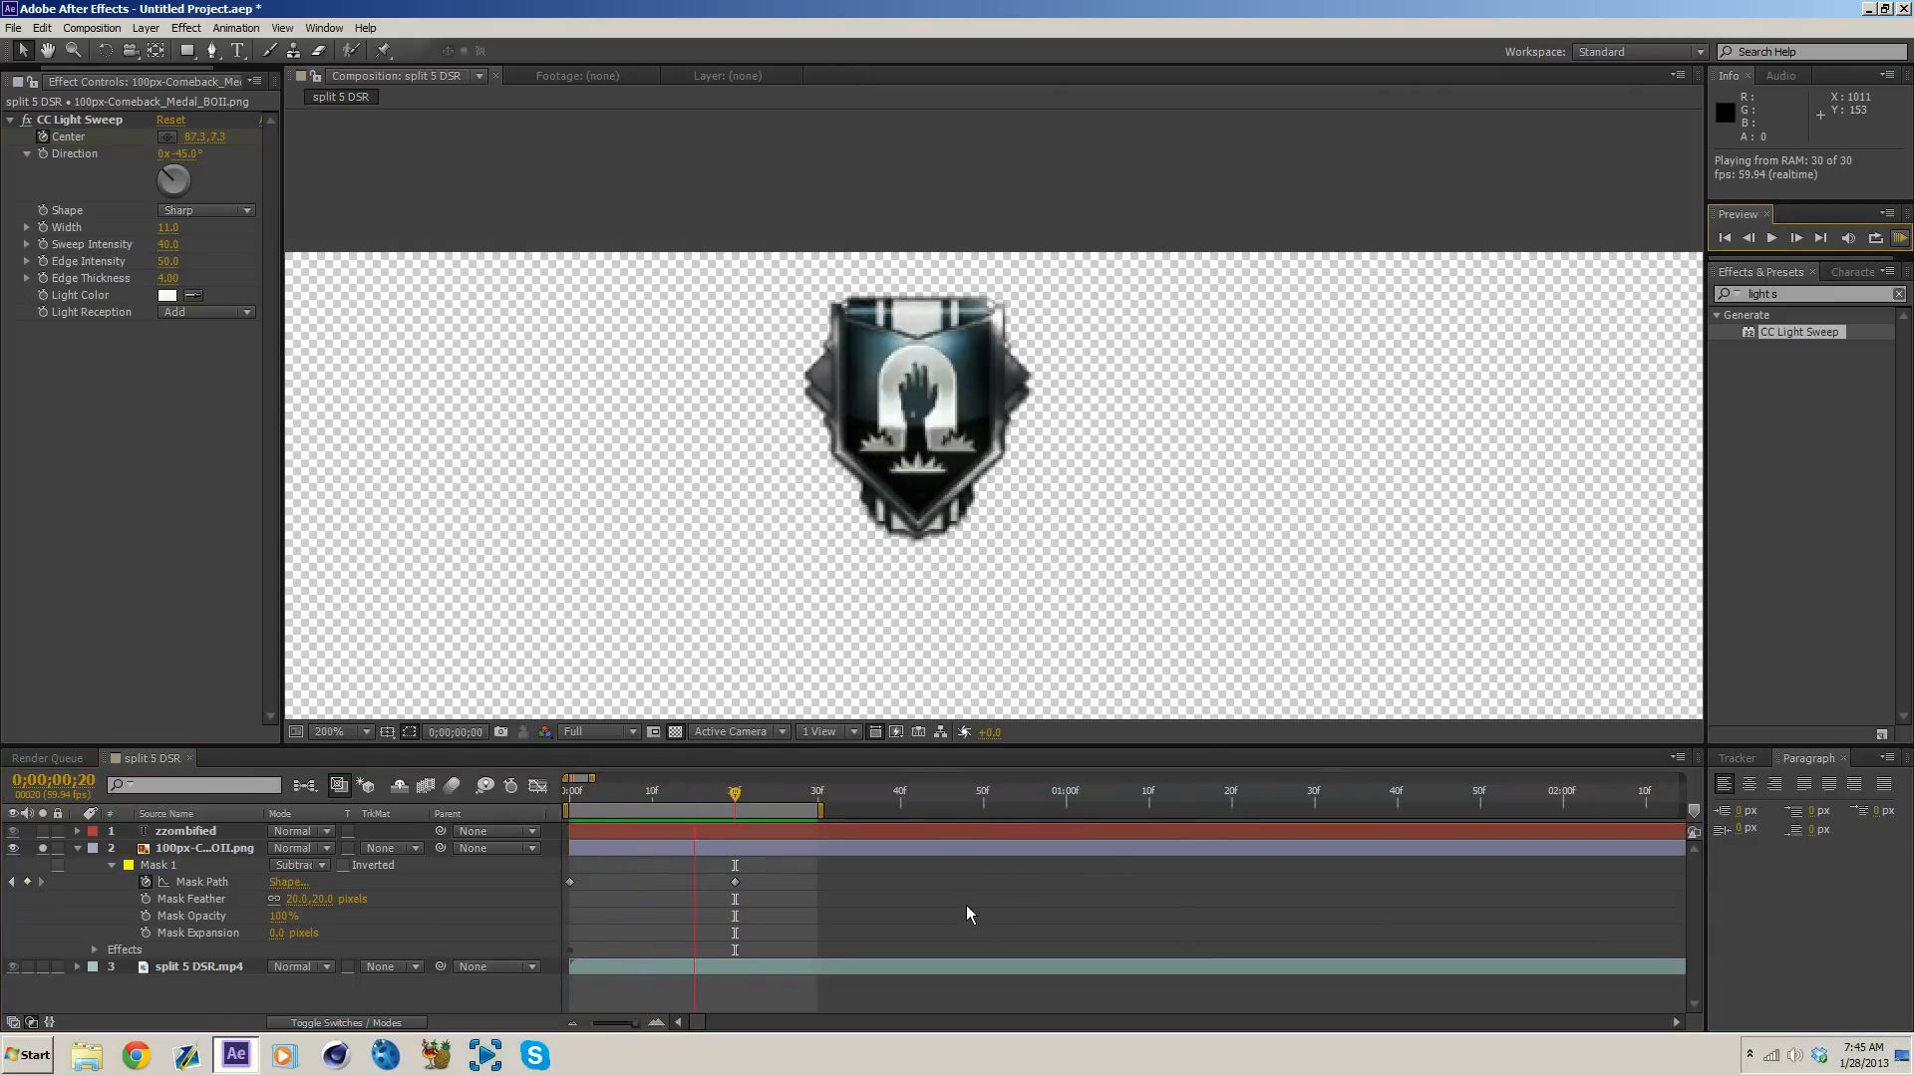
{"action": "key", "text": "space"}
Keyframe the zzombified layer's opacity from 0% at 0;00;00;00 to 100% at 0;00;00;10, and solo the layer to check the fade.
{"action": "mouse_move", "coordinate": [601, 794]}
{"action": "left_mouse_down"}
{"action": "mouse_move", "coordinate": [689, 792]}
{"action": "mouse_move", "coordinate": [488, 799]}
{"action": "left_mouse_up"}
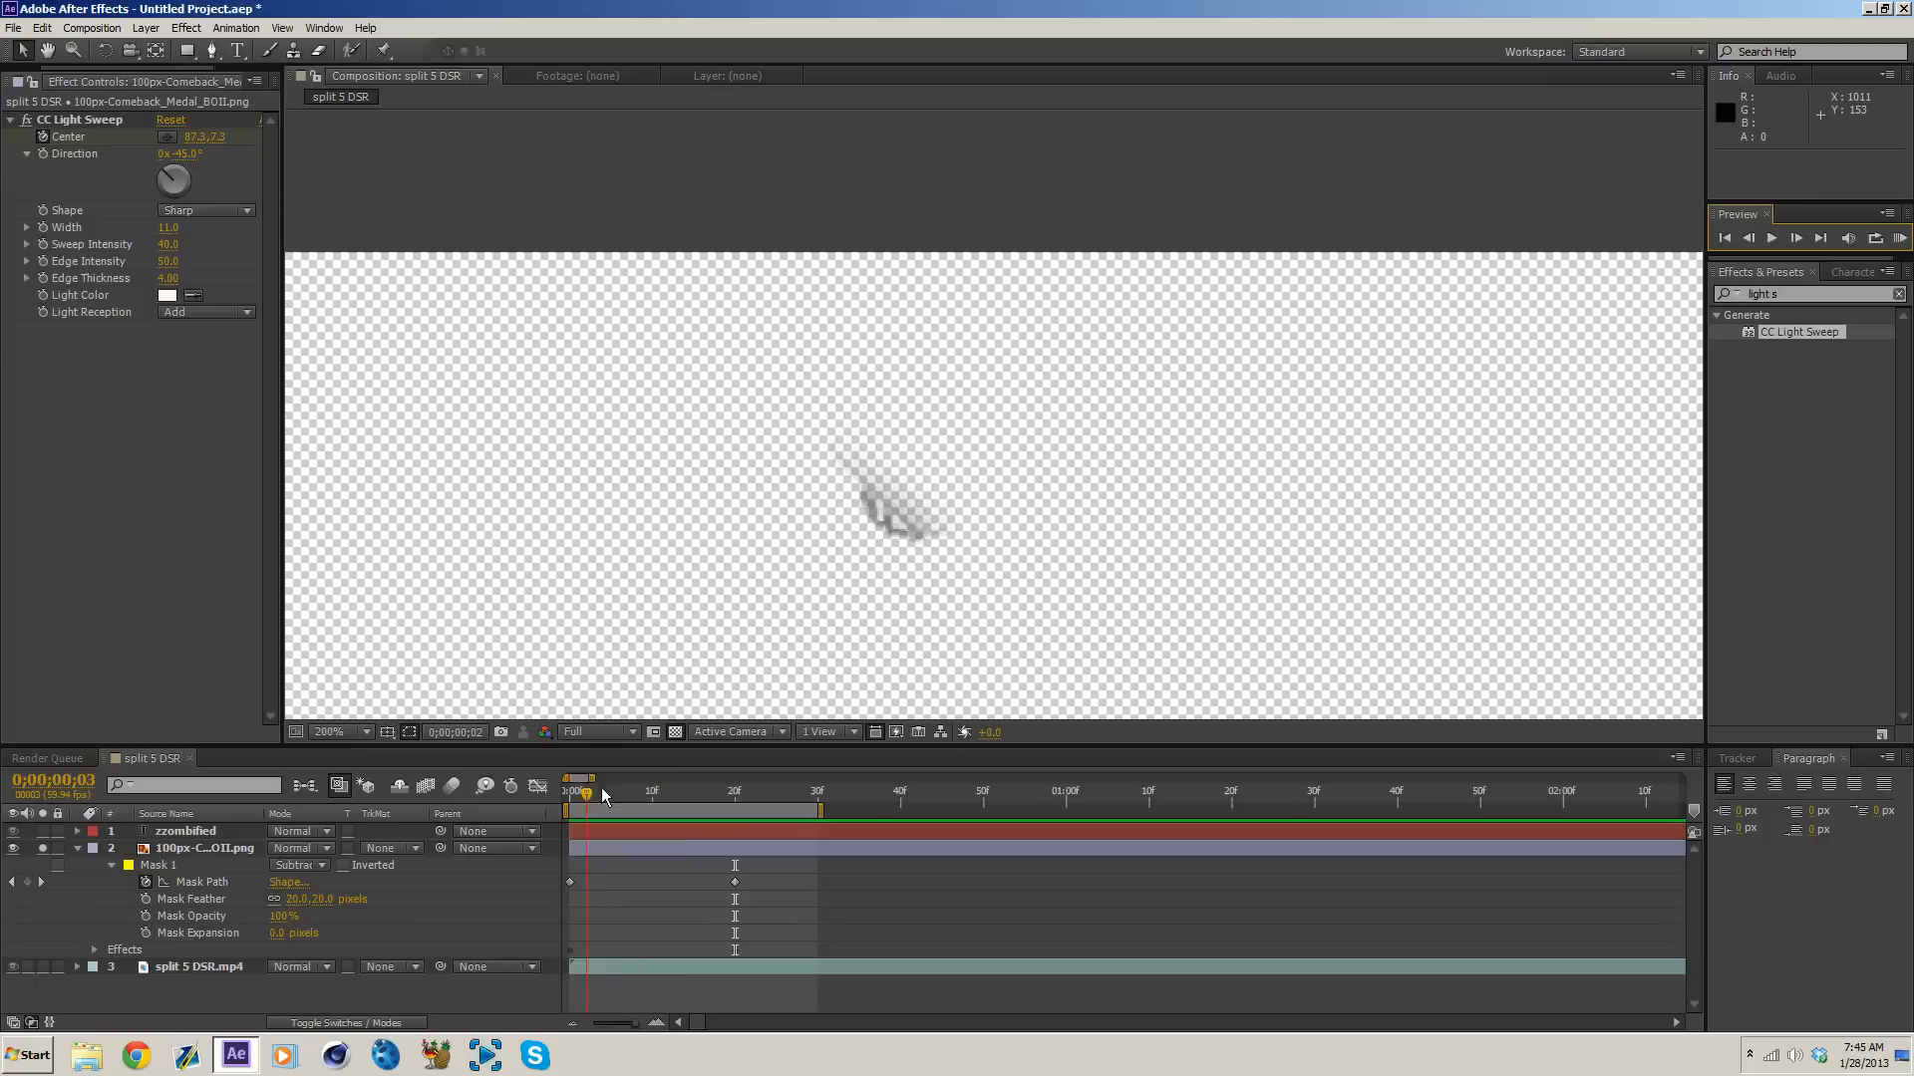
{"action": "left_click", "coordinate": [746, 833]}
{"action": "key", "text": "alt+shift+t"}
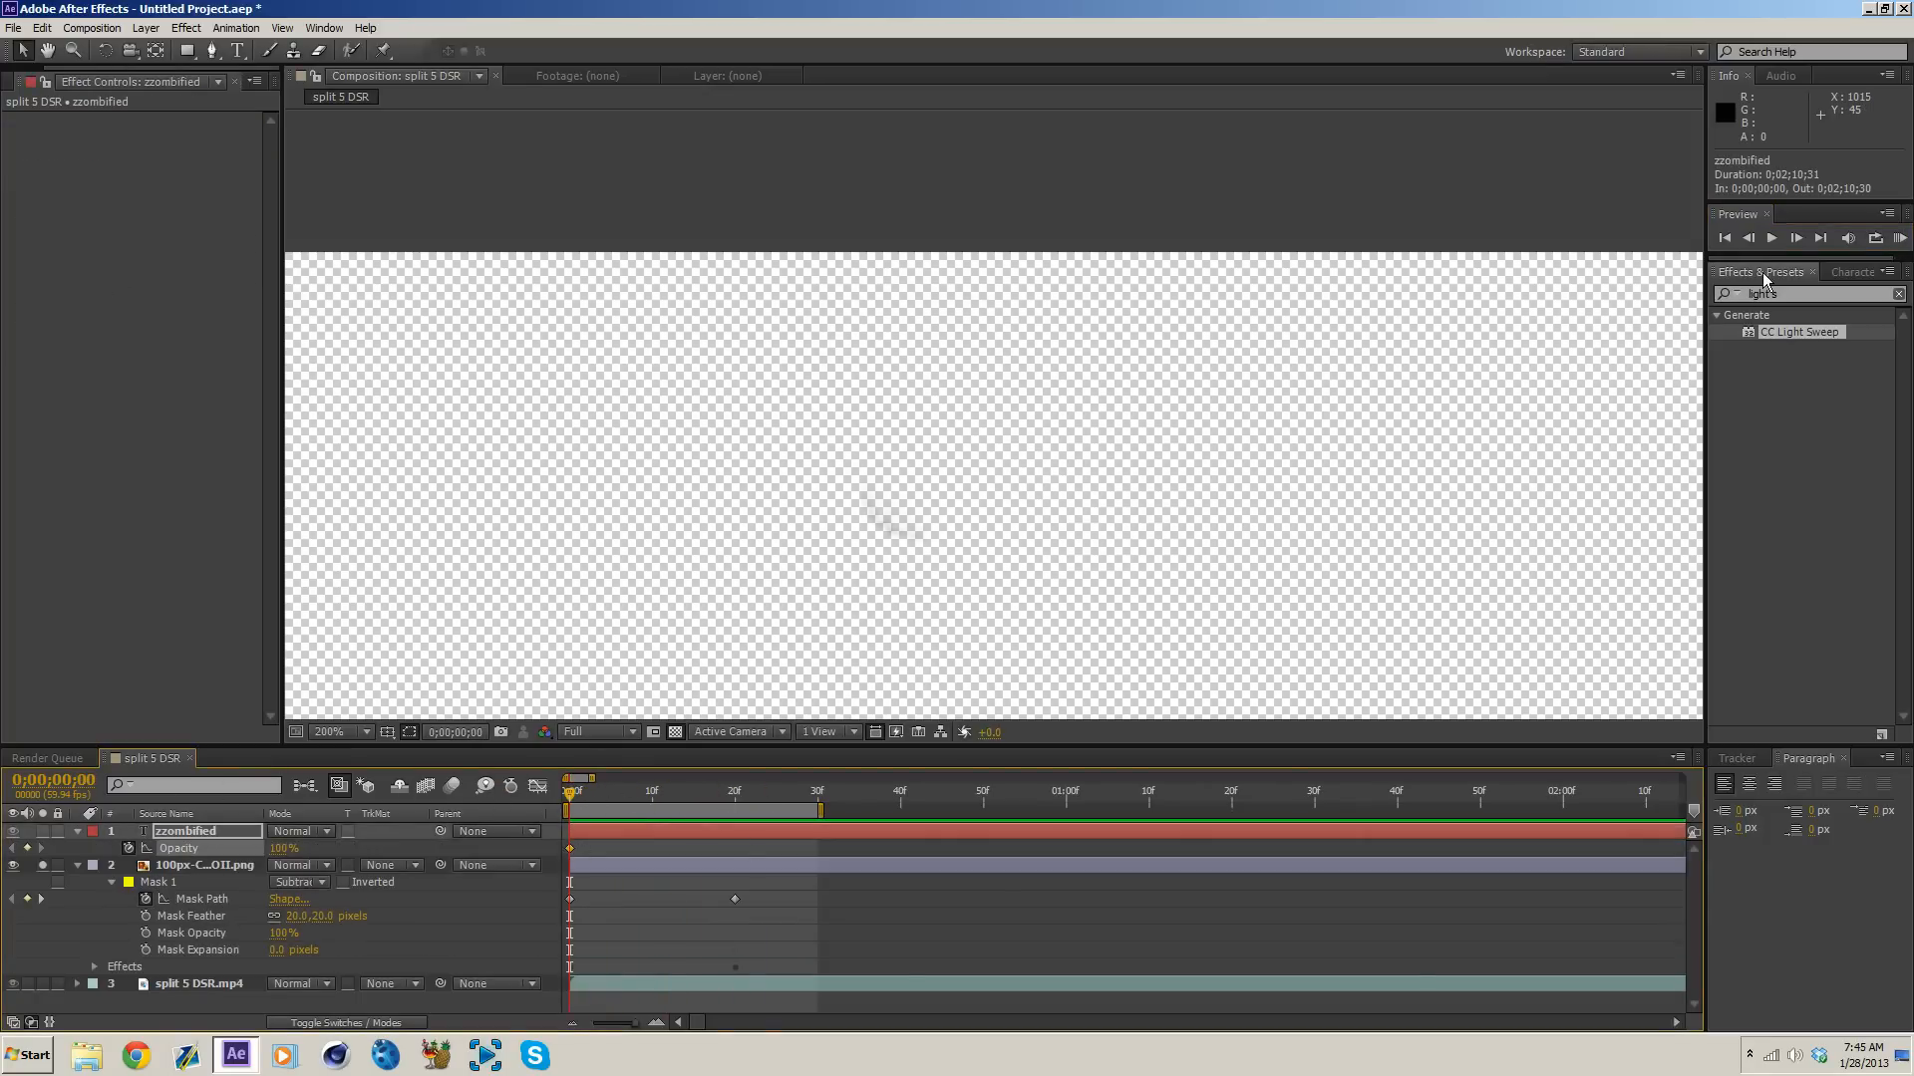
{"action": "left_click", "coordinate": [1788, 240]}
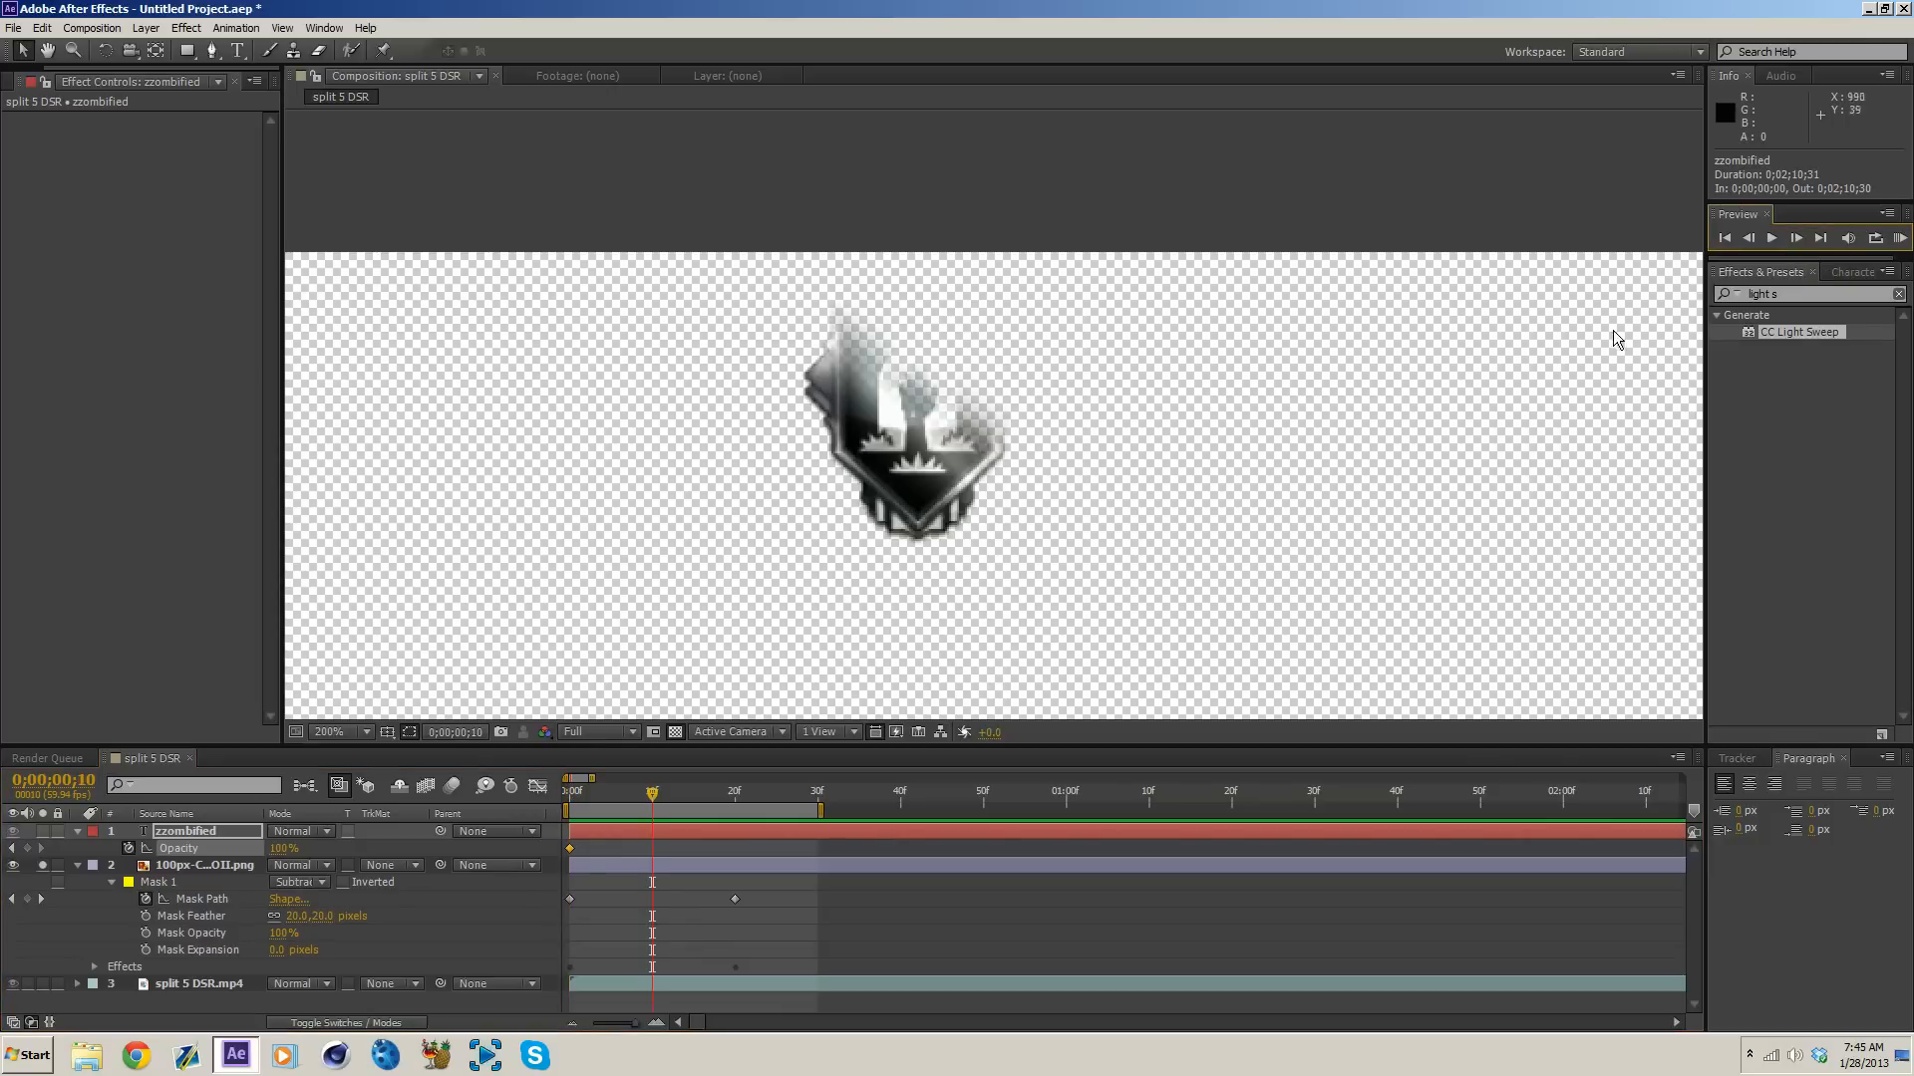
{"action": "key", "text": "alt+shift+t"}
{"action": "key", "text": "Home"}
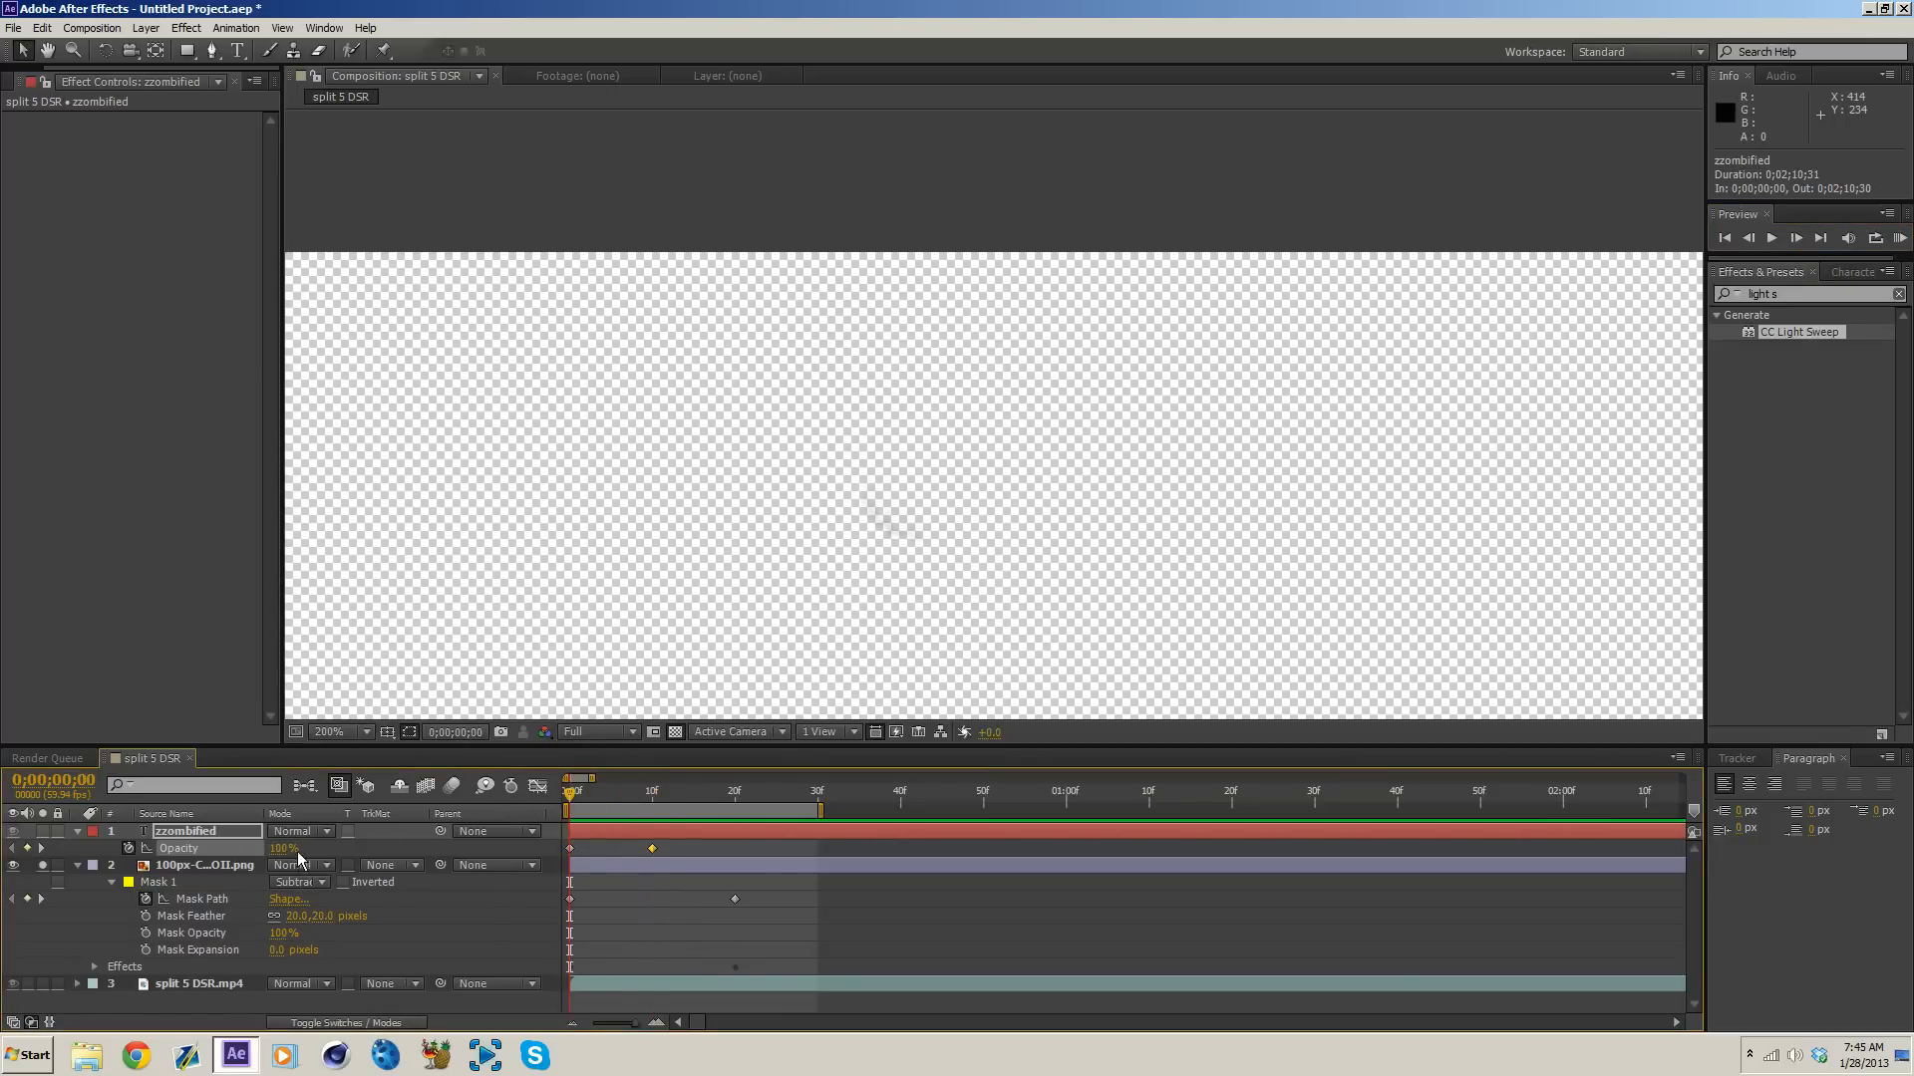
{"action": "left_click", "coordinate": [42, 833]}
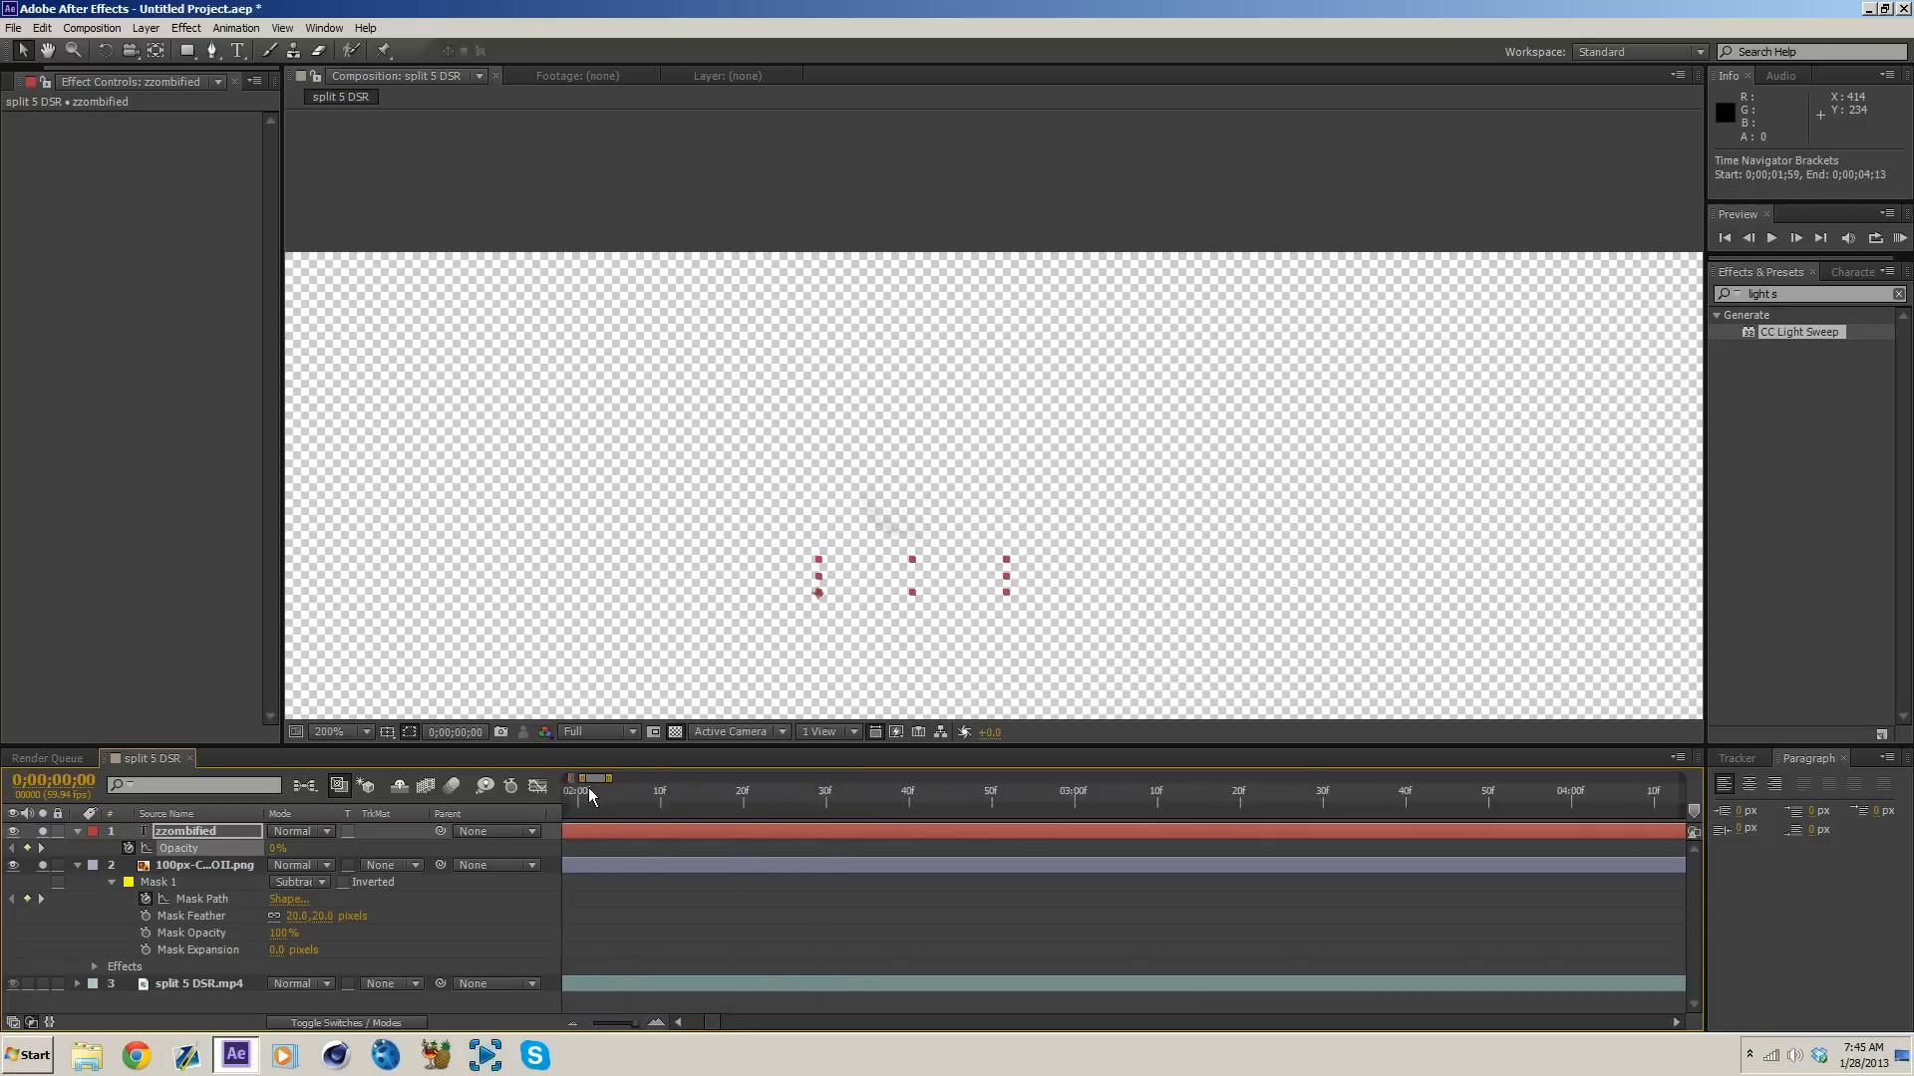
{"action": "left_click_drag", "start_coordinate": [573, 809], "coordinate": [645, 803]}
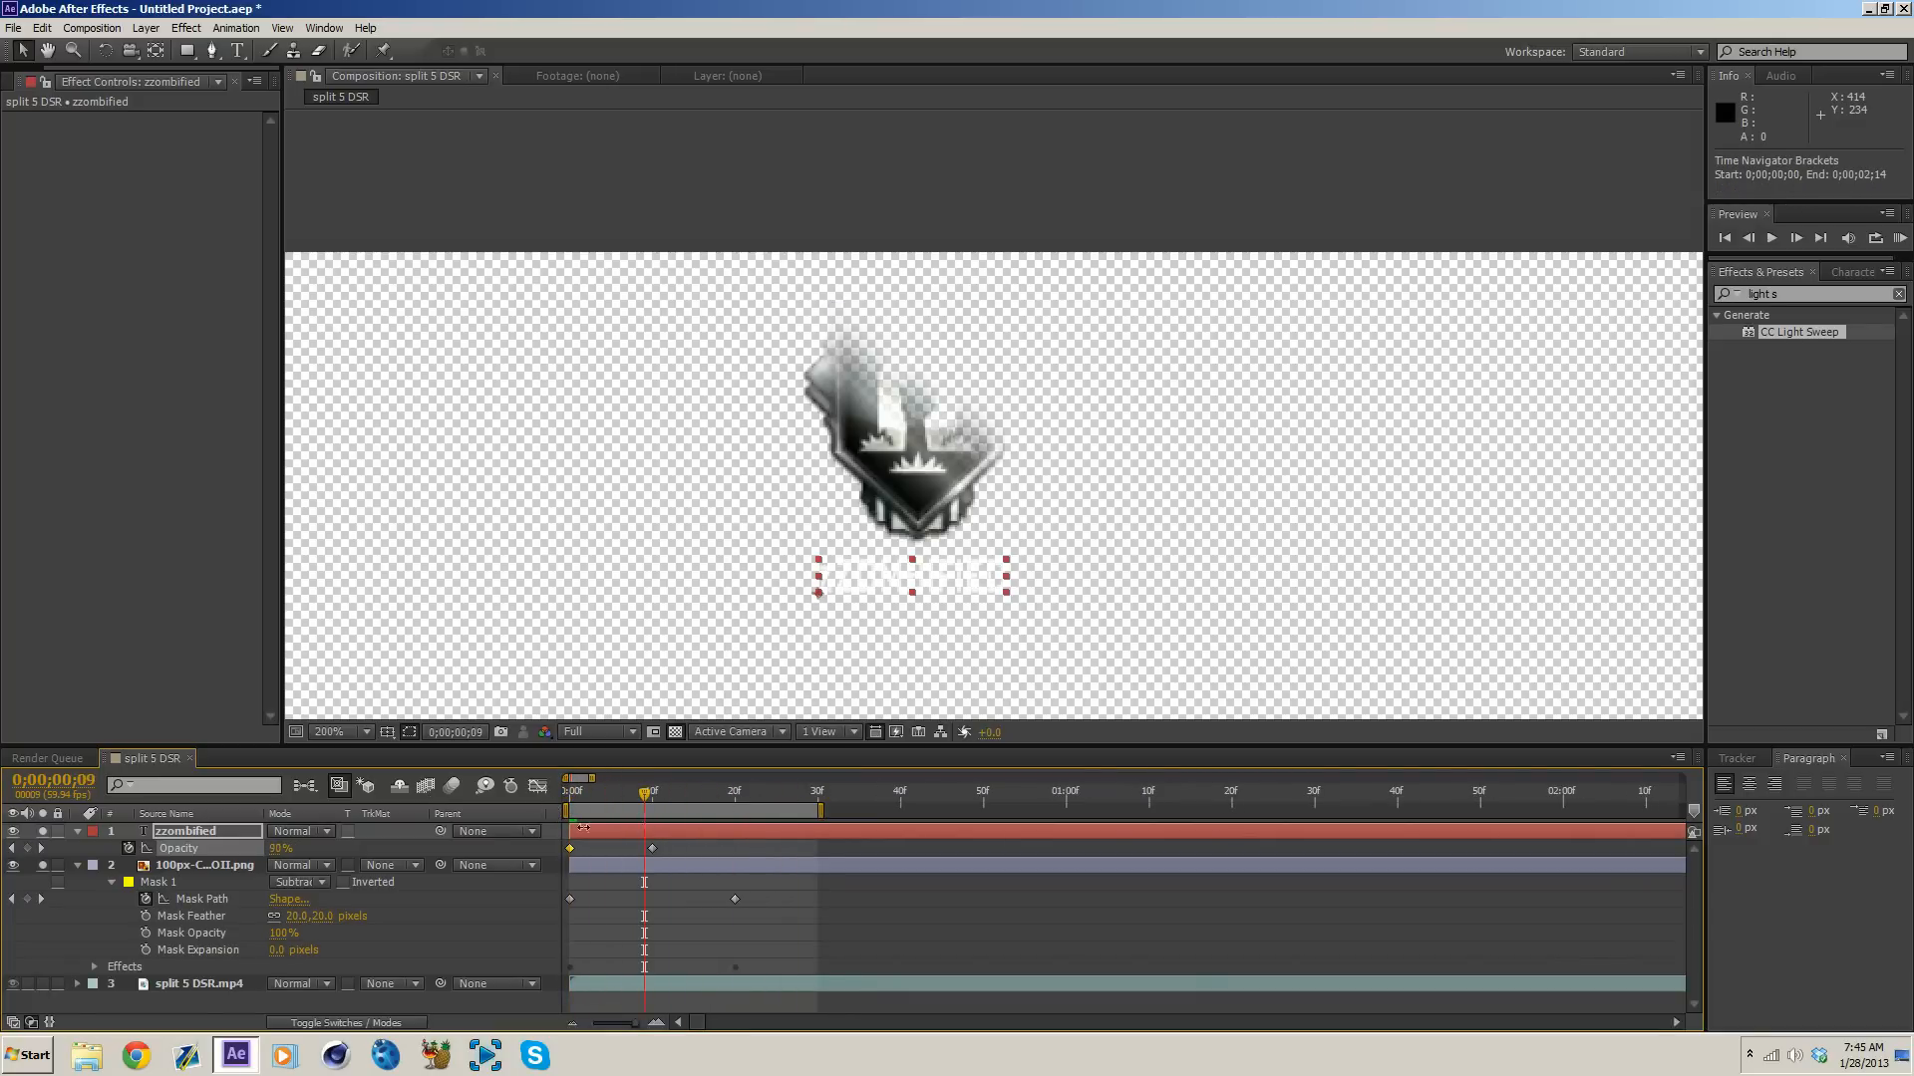
Solo the split 5 DSR.mp4 layer and hide the medal and zzombified layers to examine the original HEADSHOT caption up close.
{"action": "left_click", "coordinate": [28, 984]}
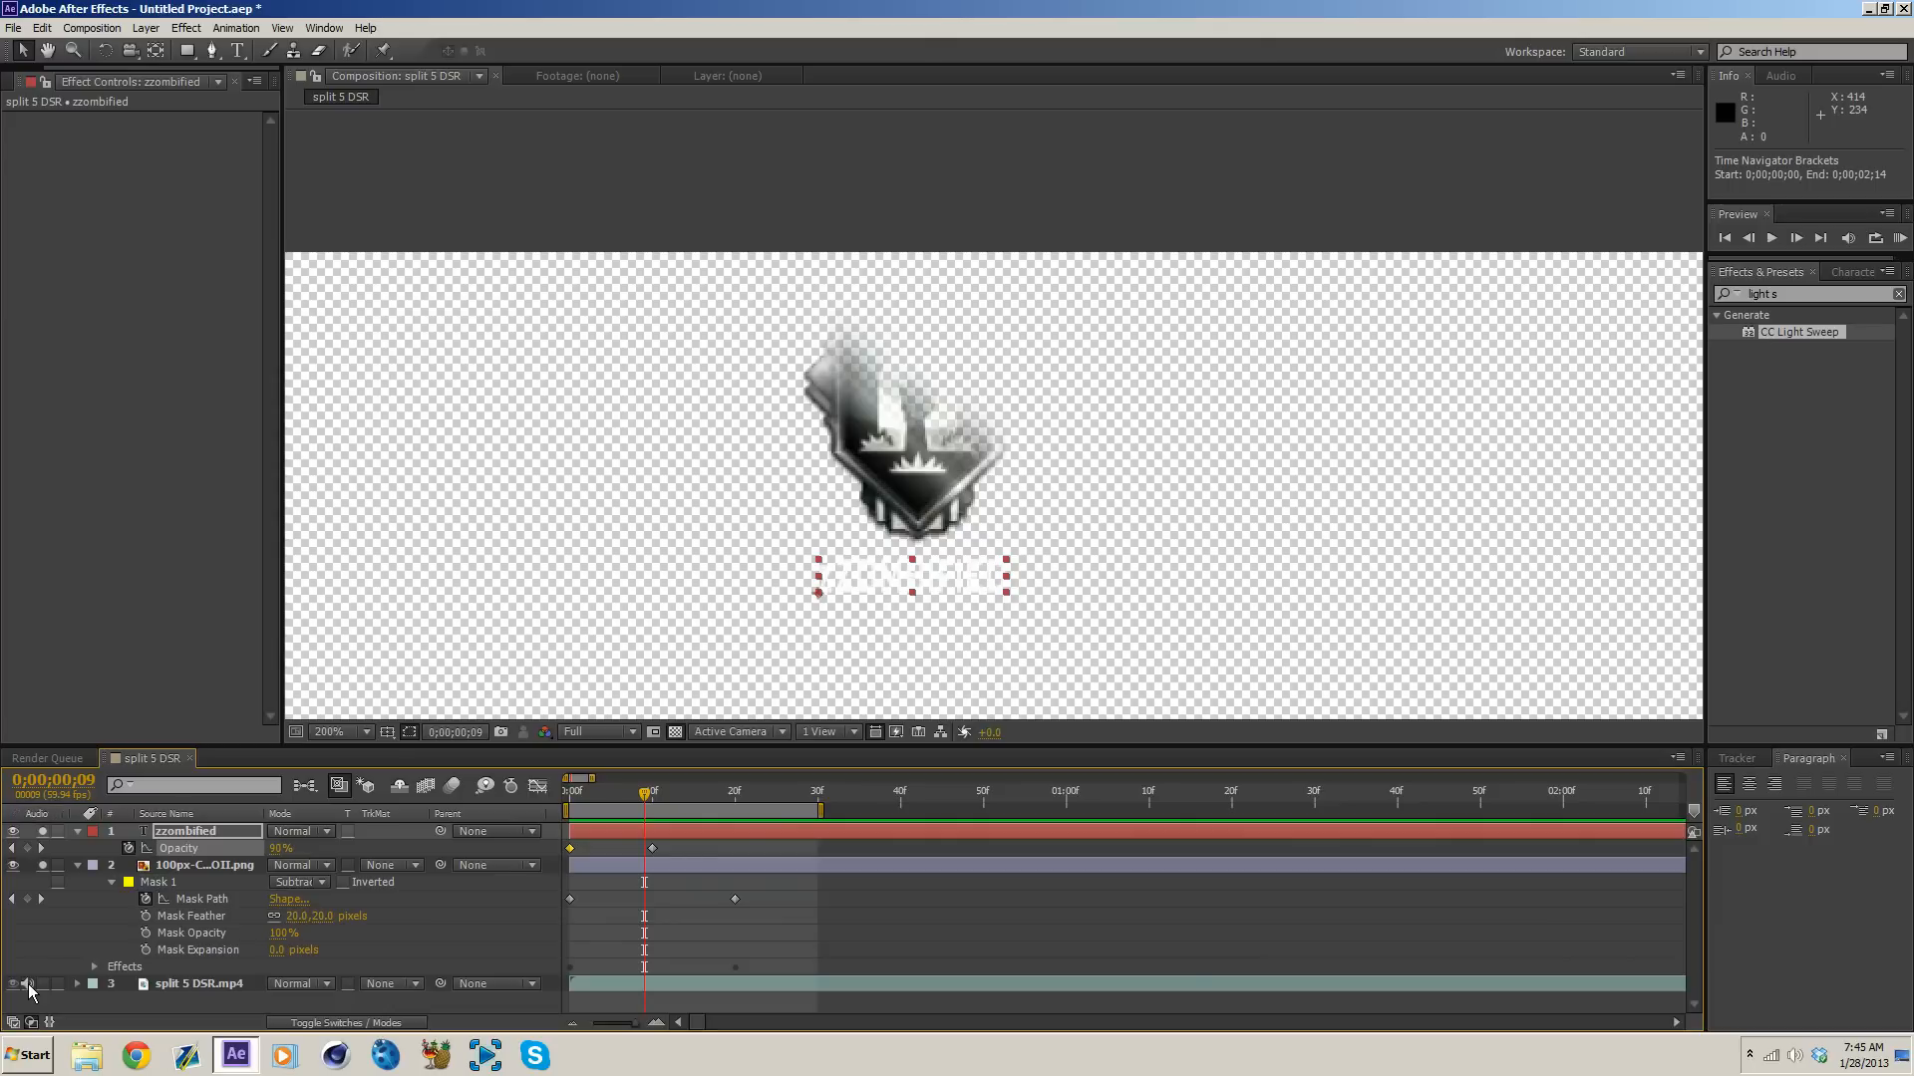
{"action": "left_click", "coordinate": [28, 984]}
{"action": "left_click", "coordinate": [43, 984]}
{"action": "scroll", "coordinate": [1007, 586], "scroll_direction": "up", "scroll_amount": 1}
{"action": "left_click_drag", "start_coordinate": [971, 570], "coordinate": [1102, 128]}
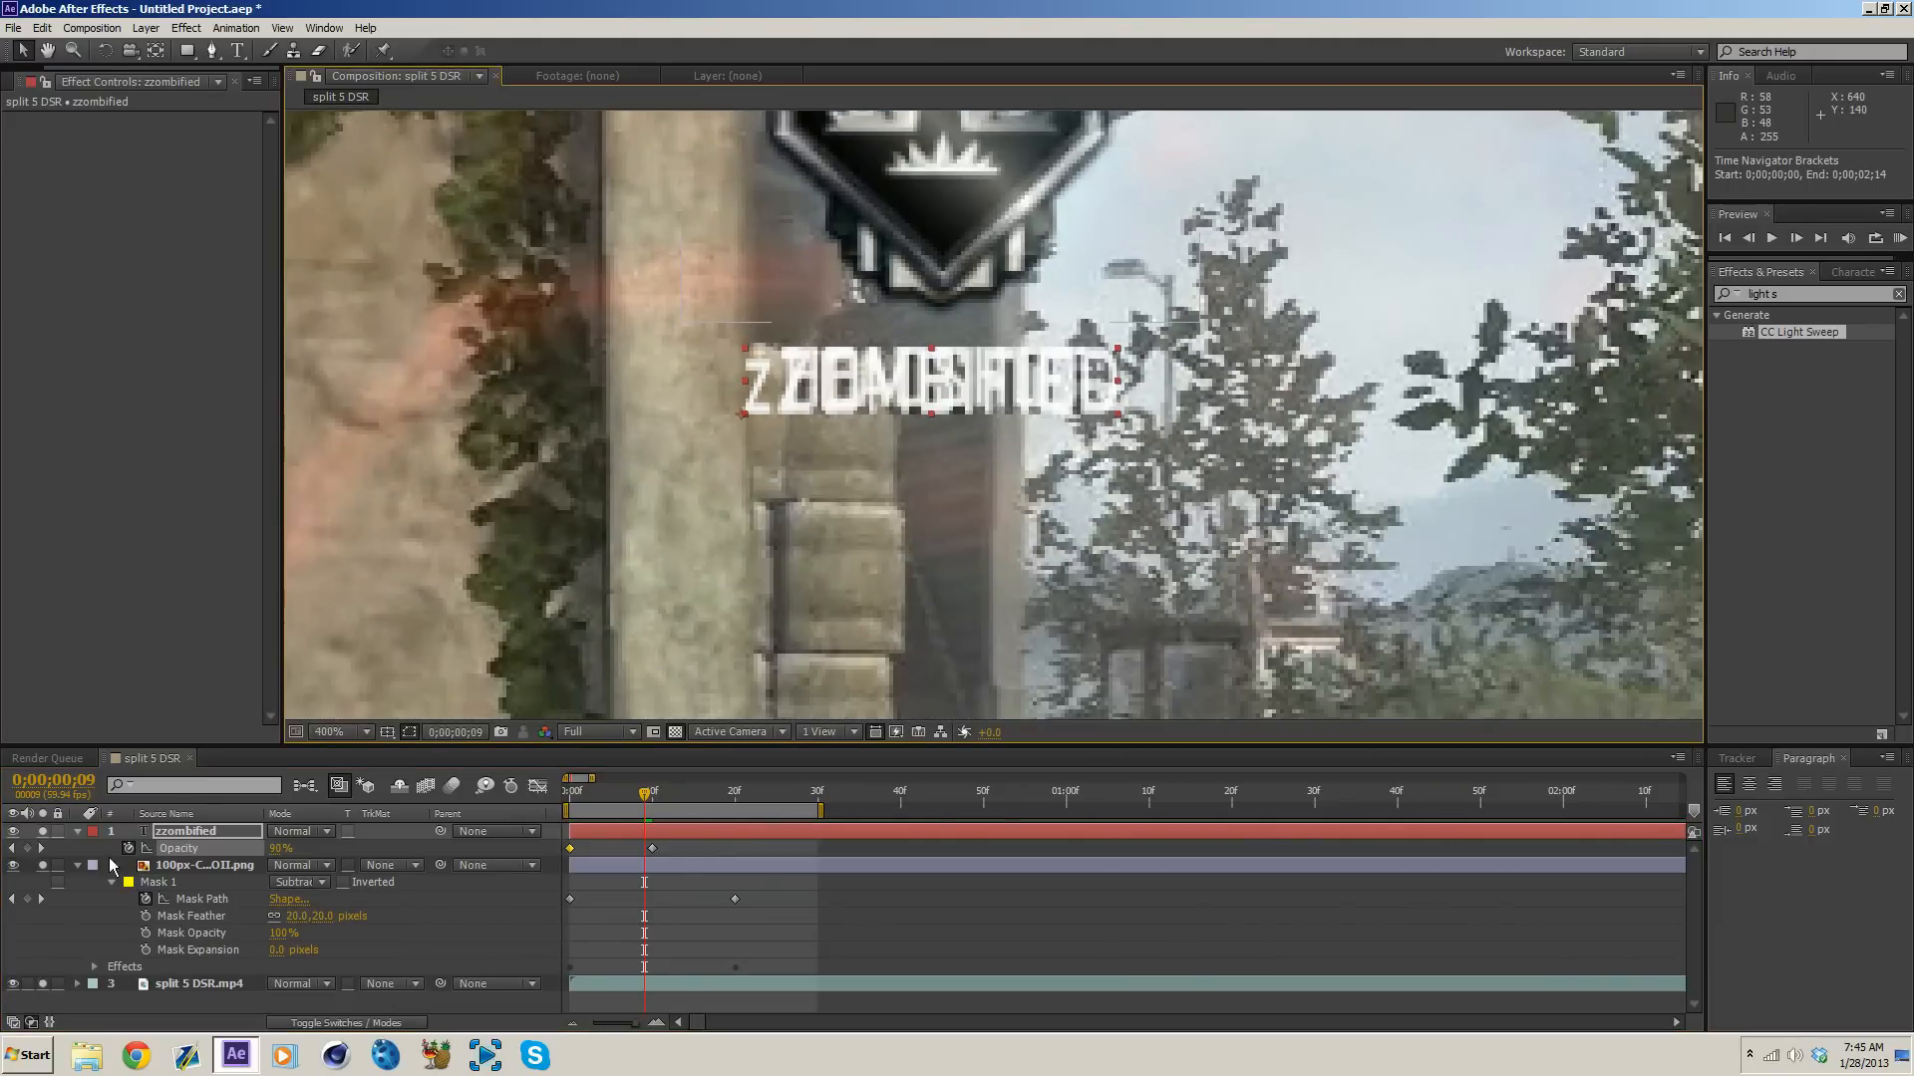
{"action": "left_click", "coordinate": [13, 866]}
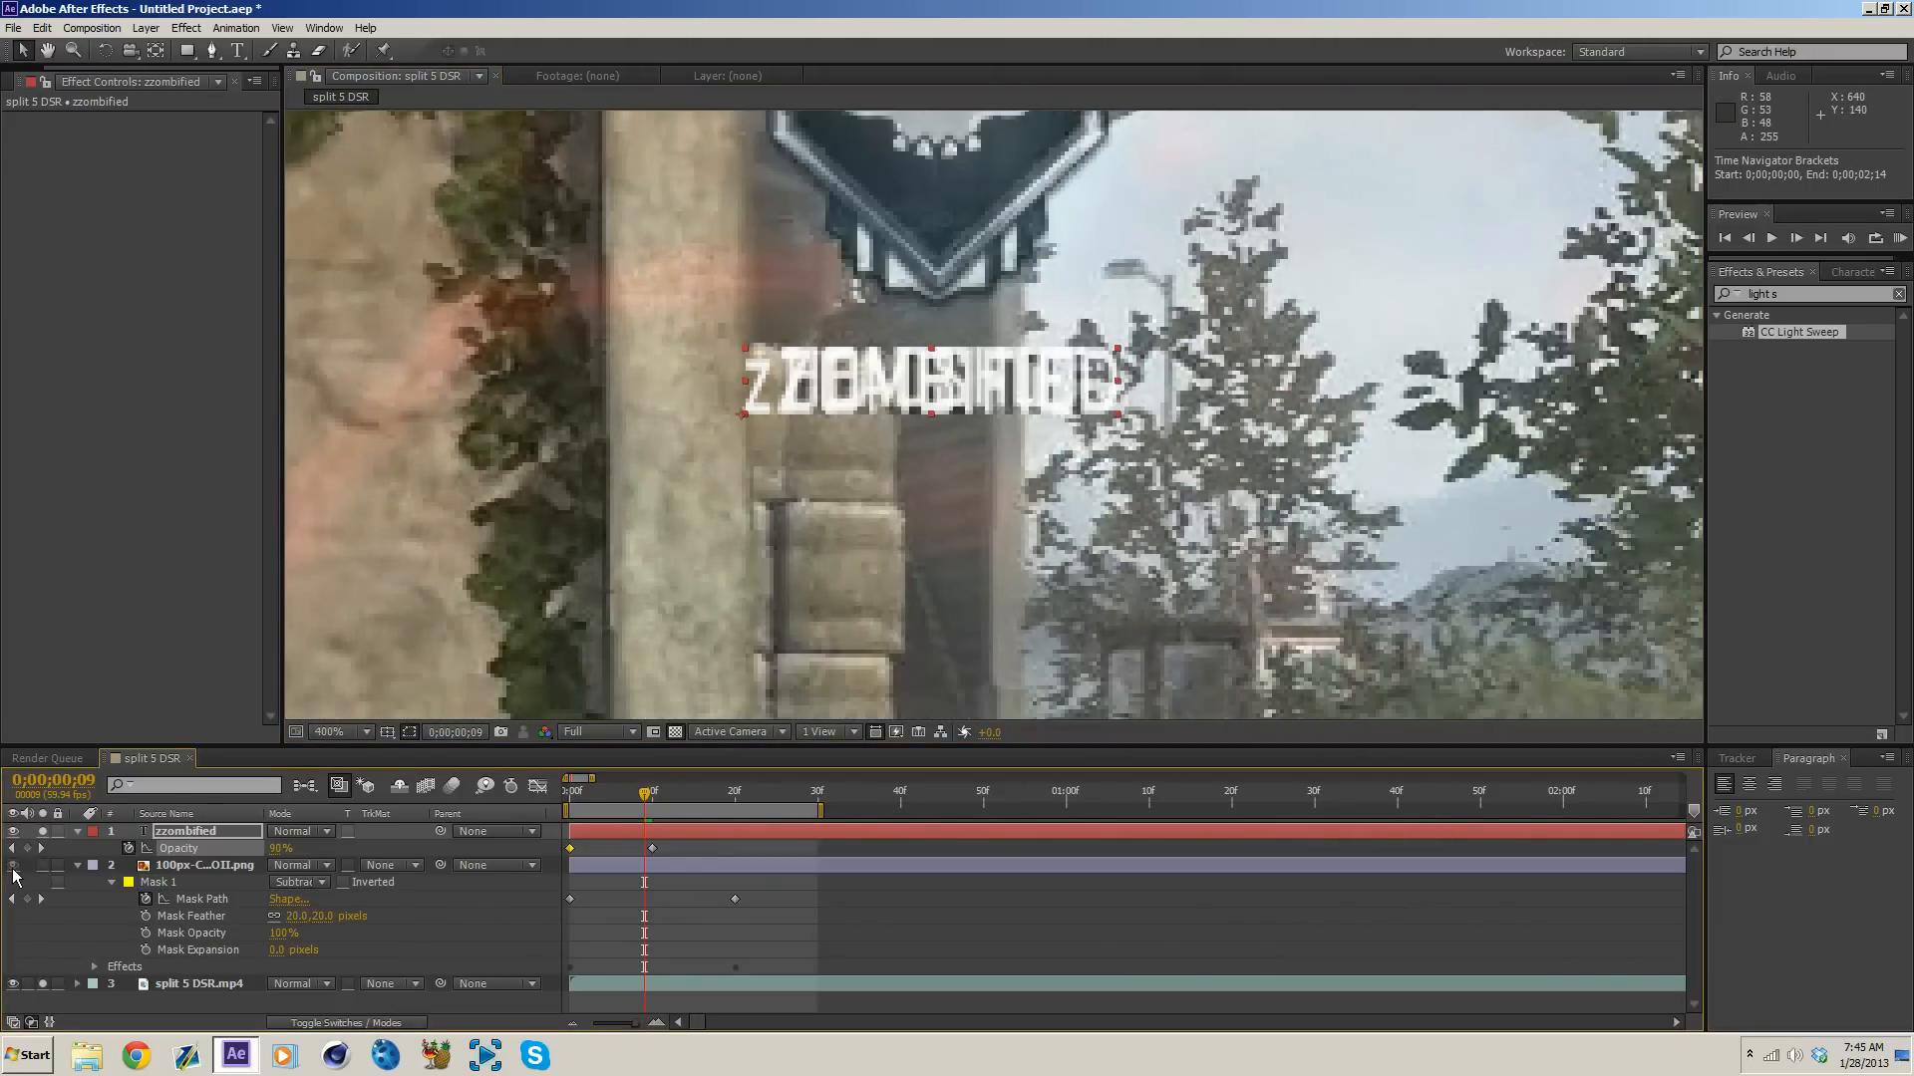
{"action": "left_click", "coordinate": [13, 831]}
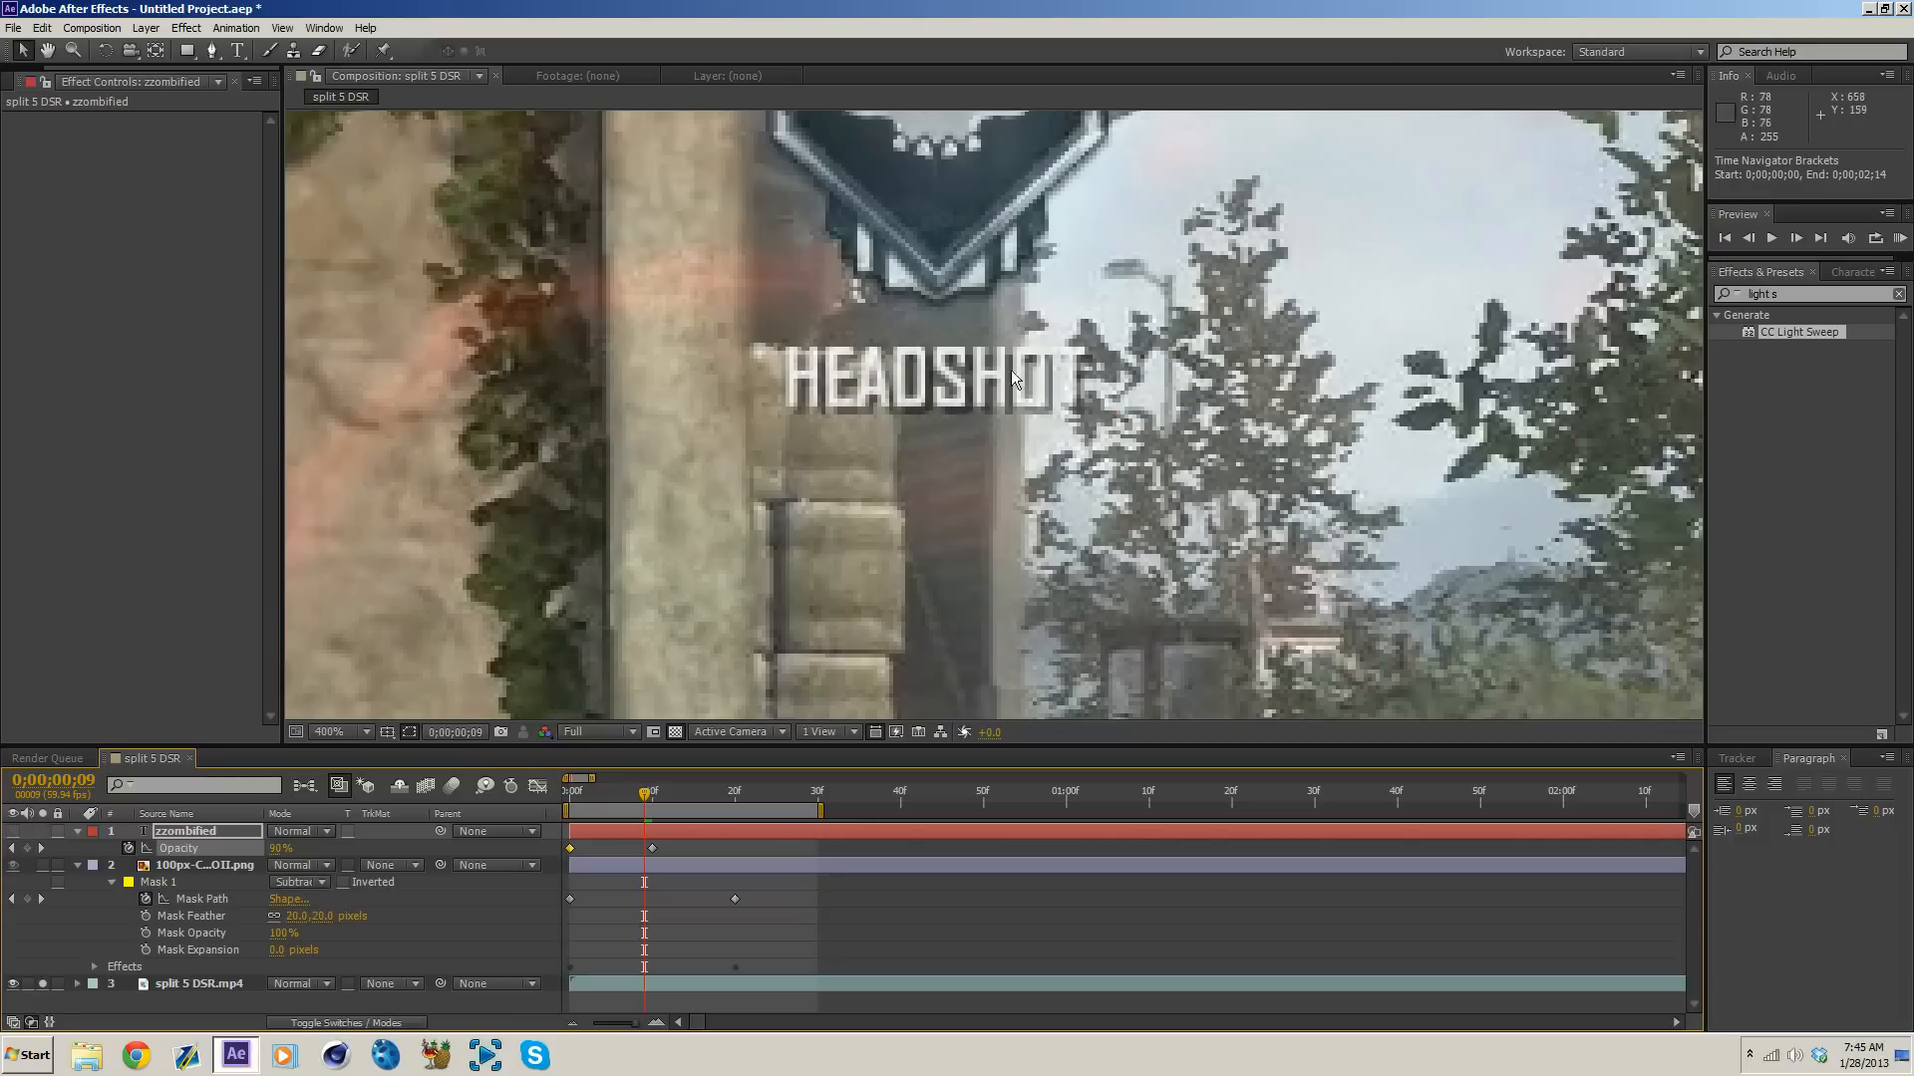
Apply the Drop Shadow effect to the zzombified layer and show the text and medal layers over the footage again.
{"action": "left_click", "coordinate": [219, 830]}
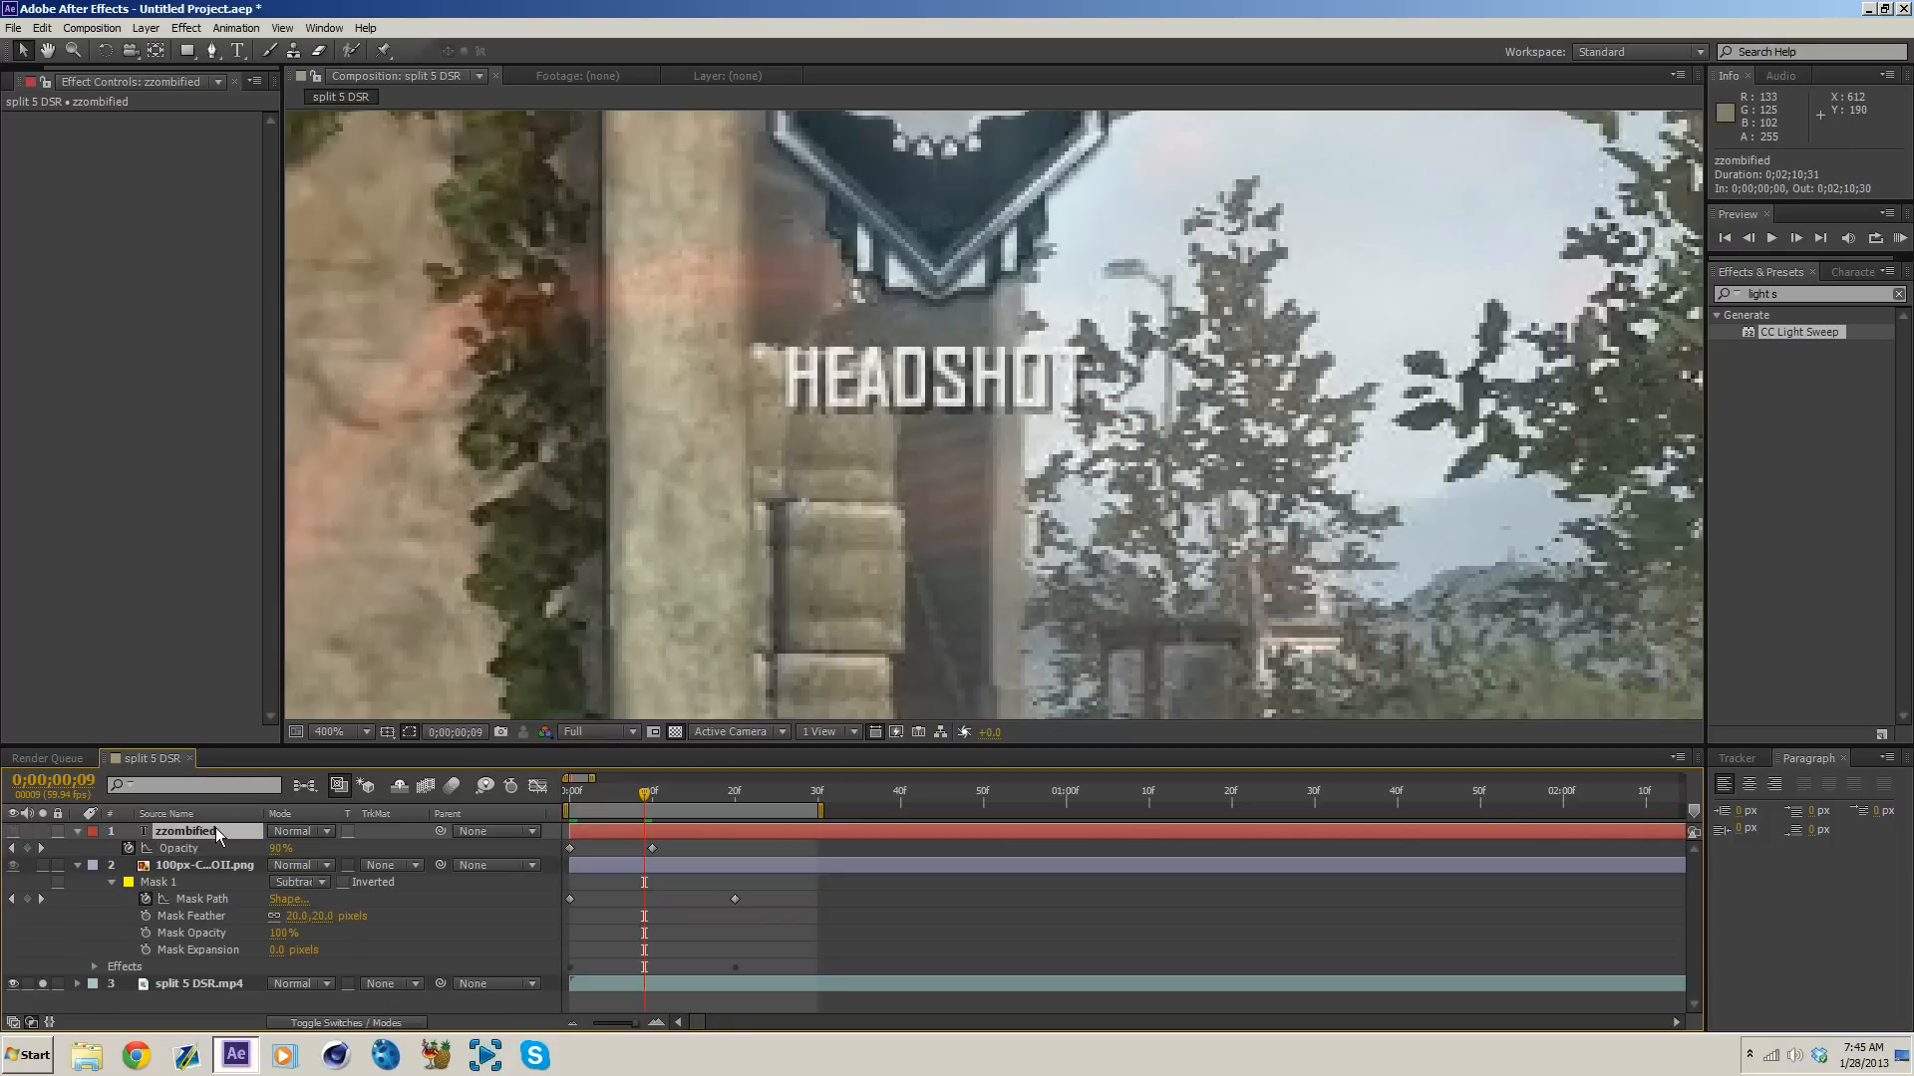
{"action": "left_click", "coordinate": [1804, 304]}
{"action": "left_click", "coordinate": [1807, 294]}
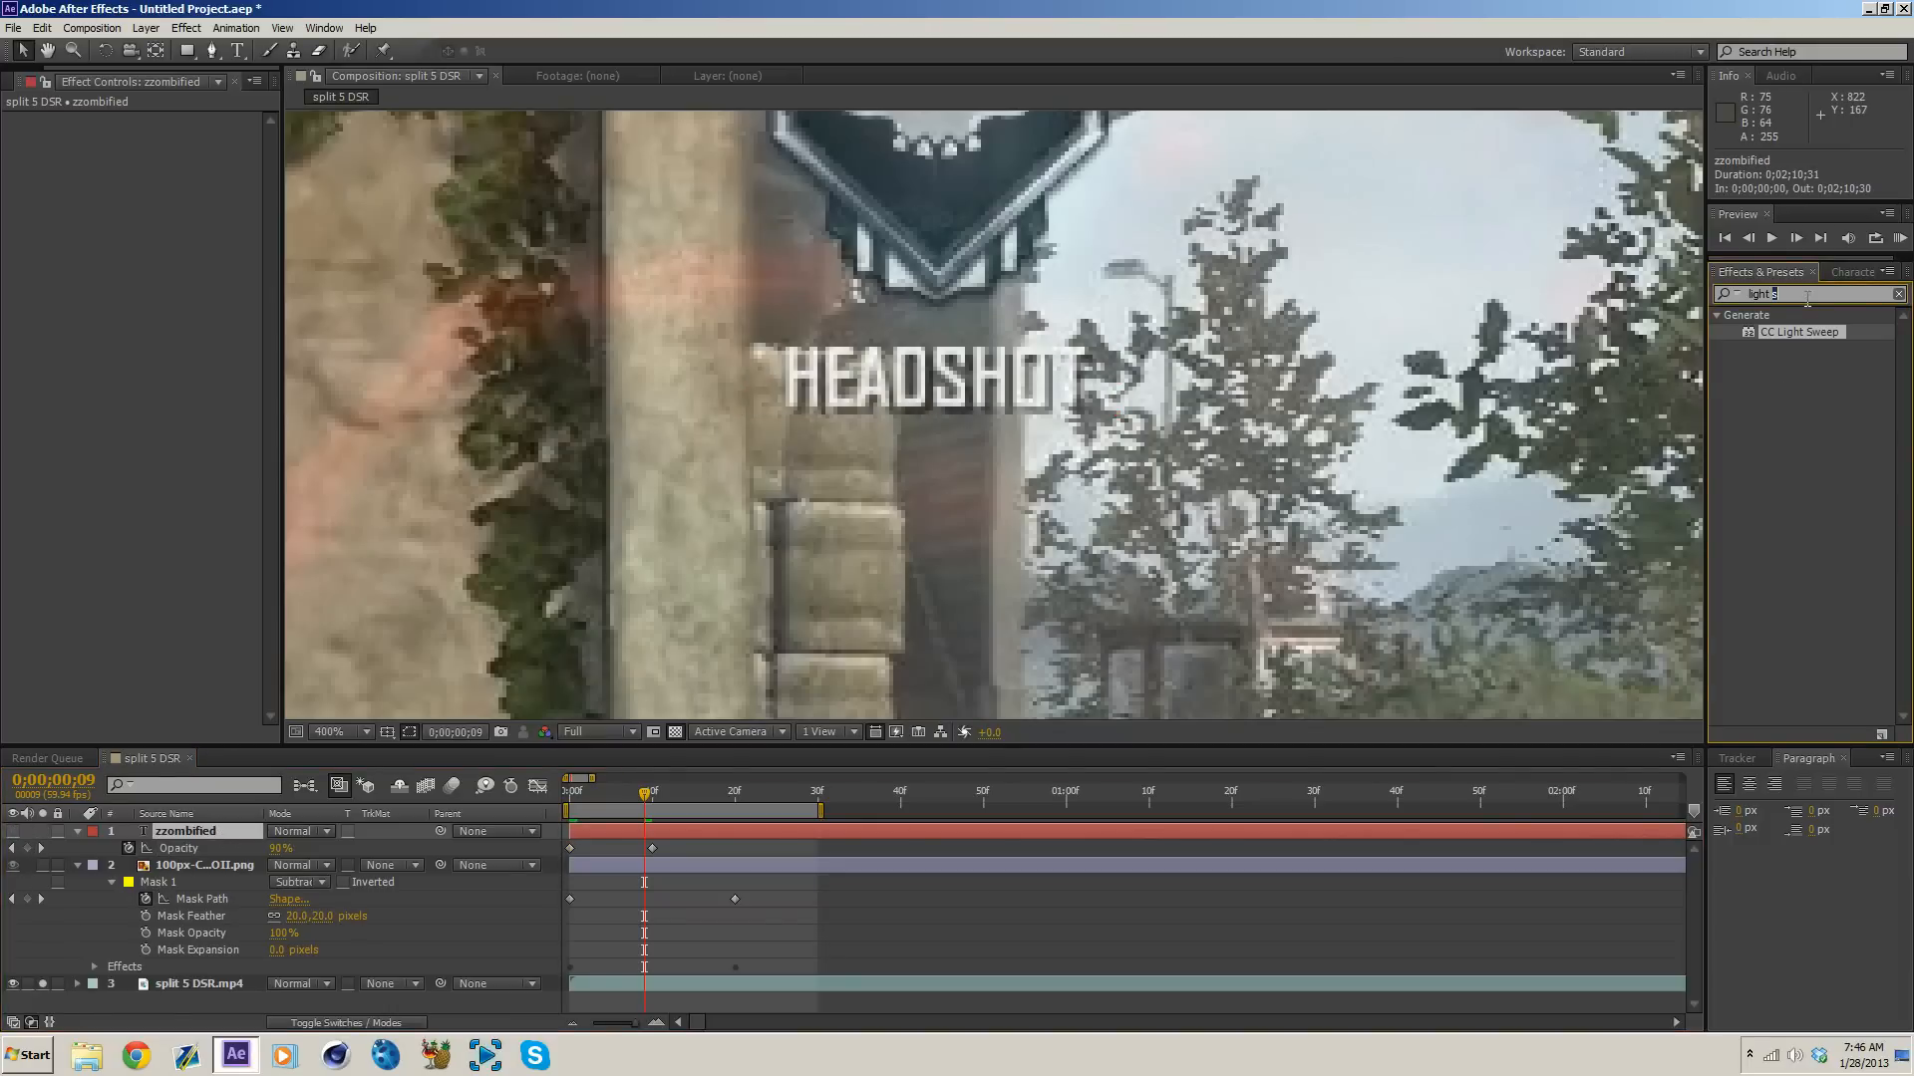
{"action": "type", "text": "drop"}
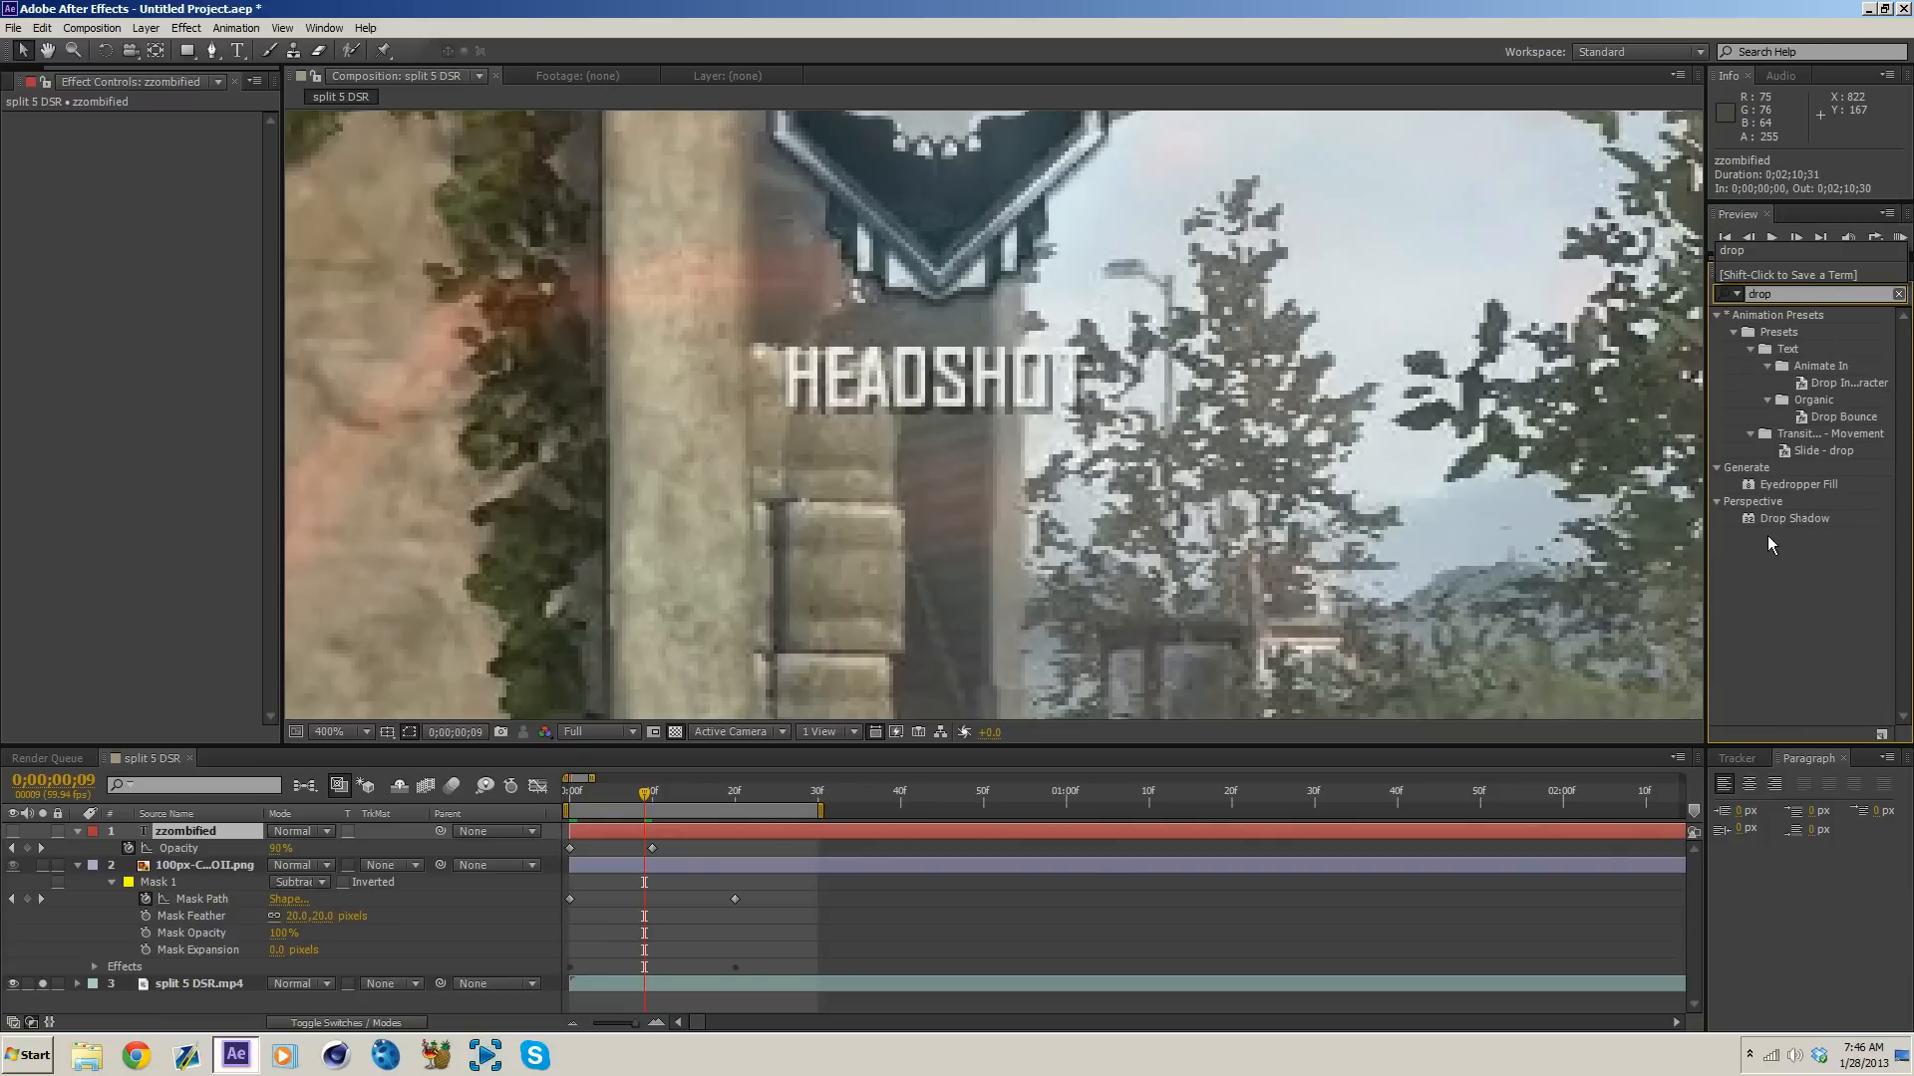
{"action": "left_click_drag", "start_coordinate": [1778, 516], "coordinate": [614, 831]}
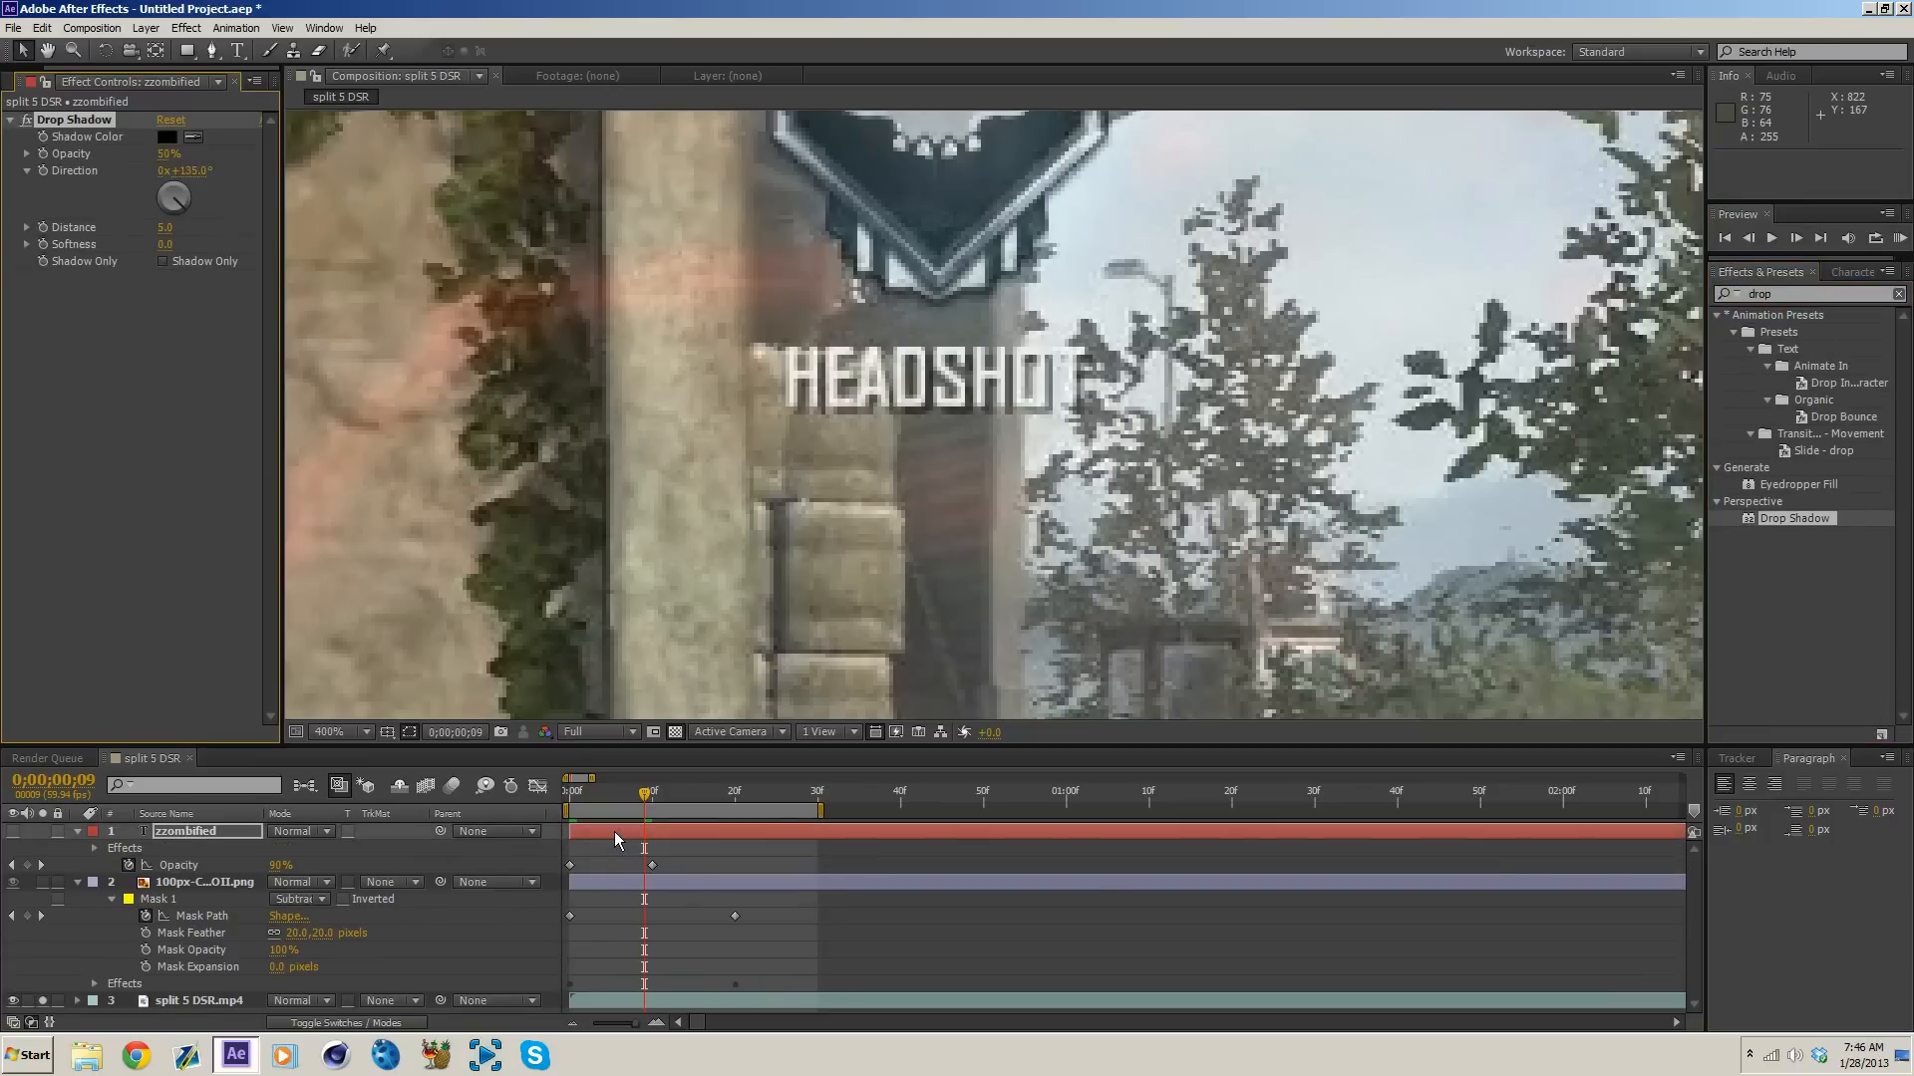
{"action": "left_click", "coordinate": [42, 832]}
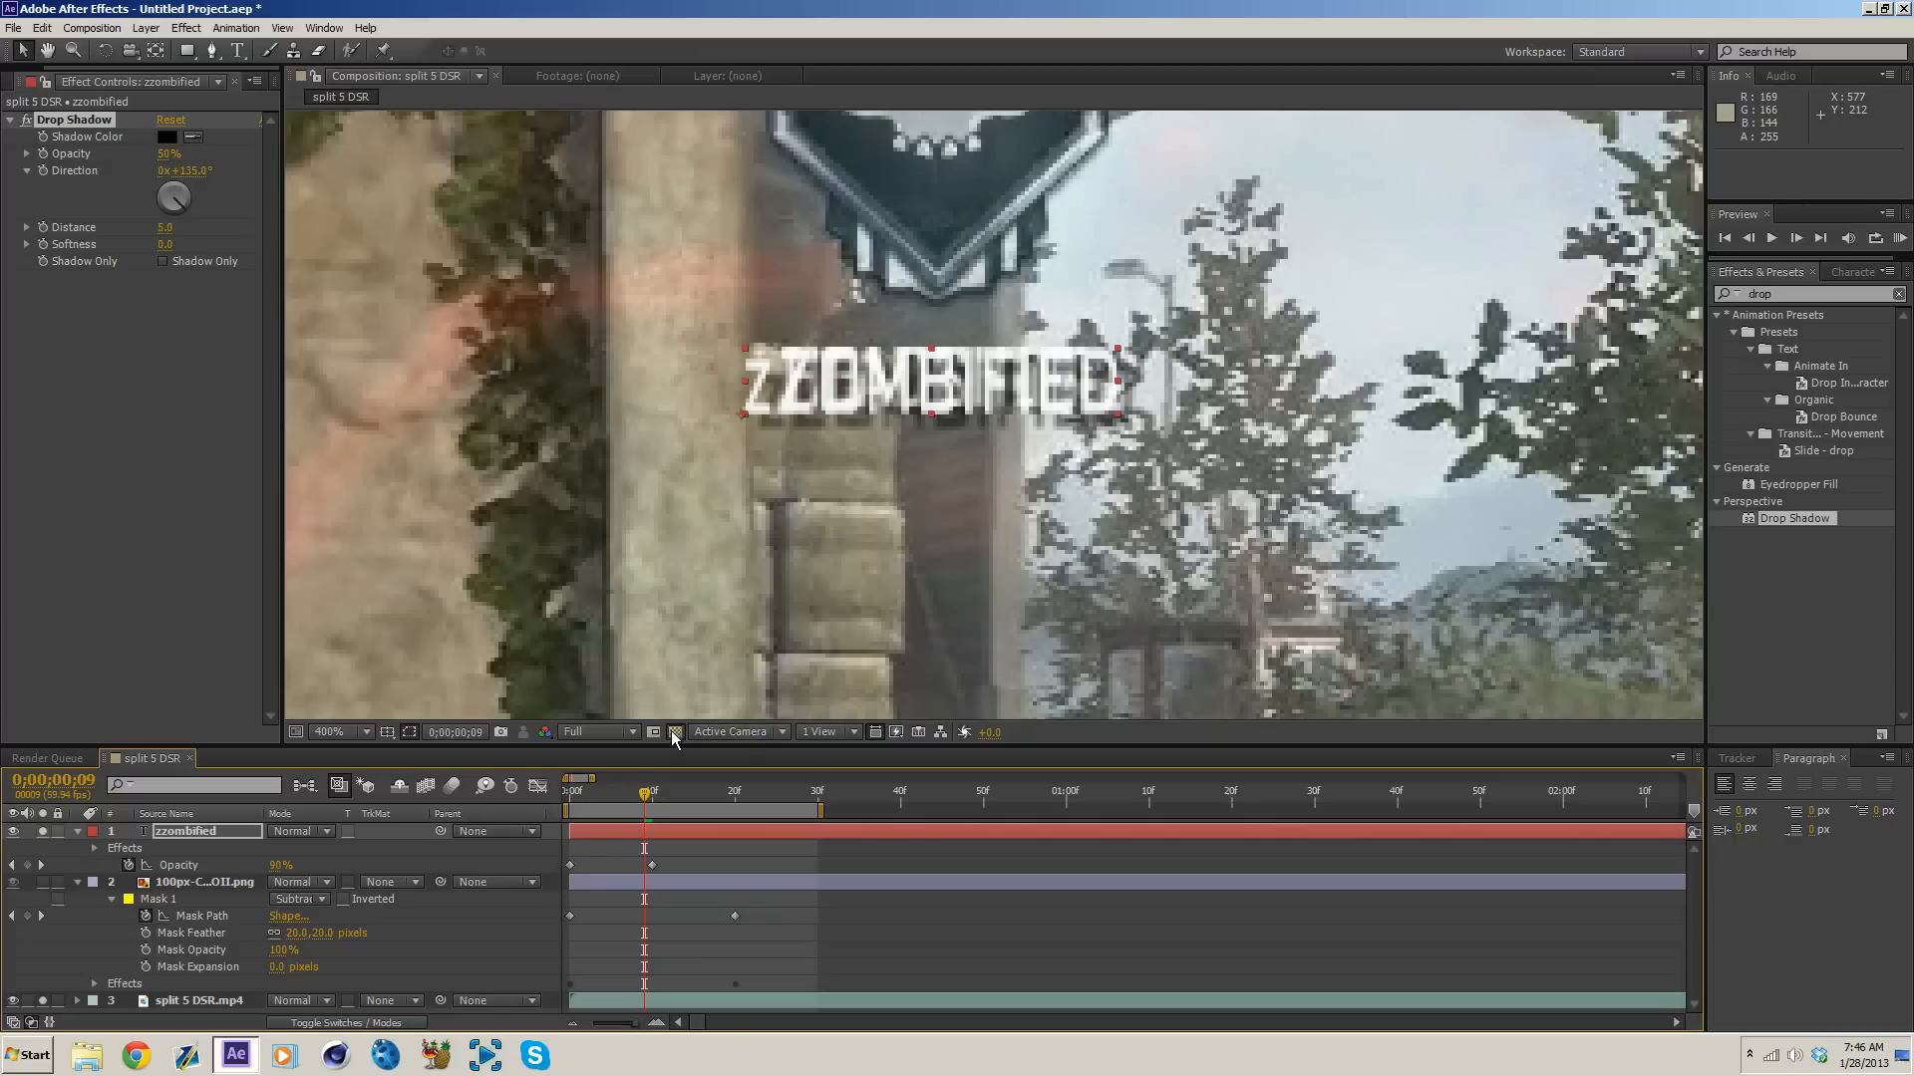
{"action": "left_click", "coordinate": [42, 883]}
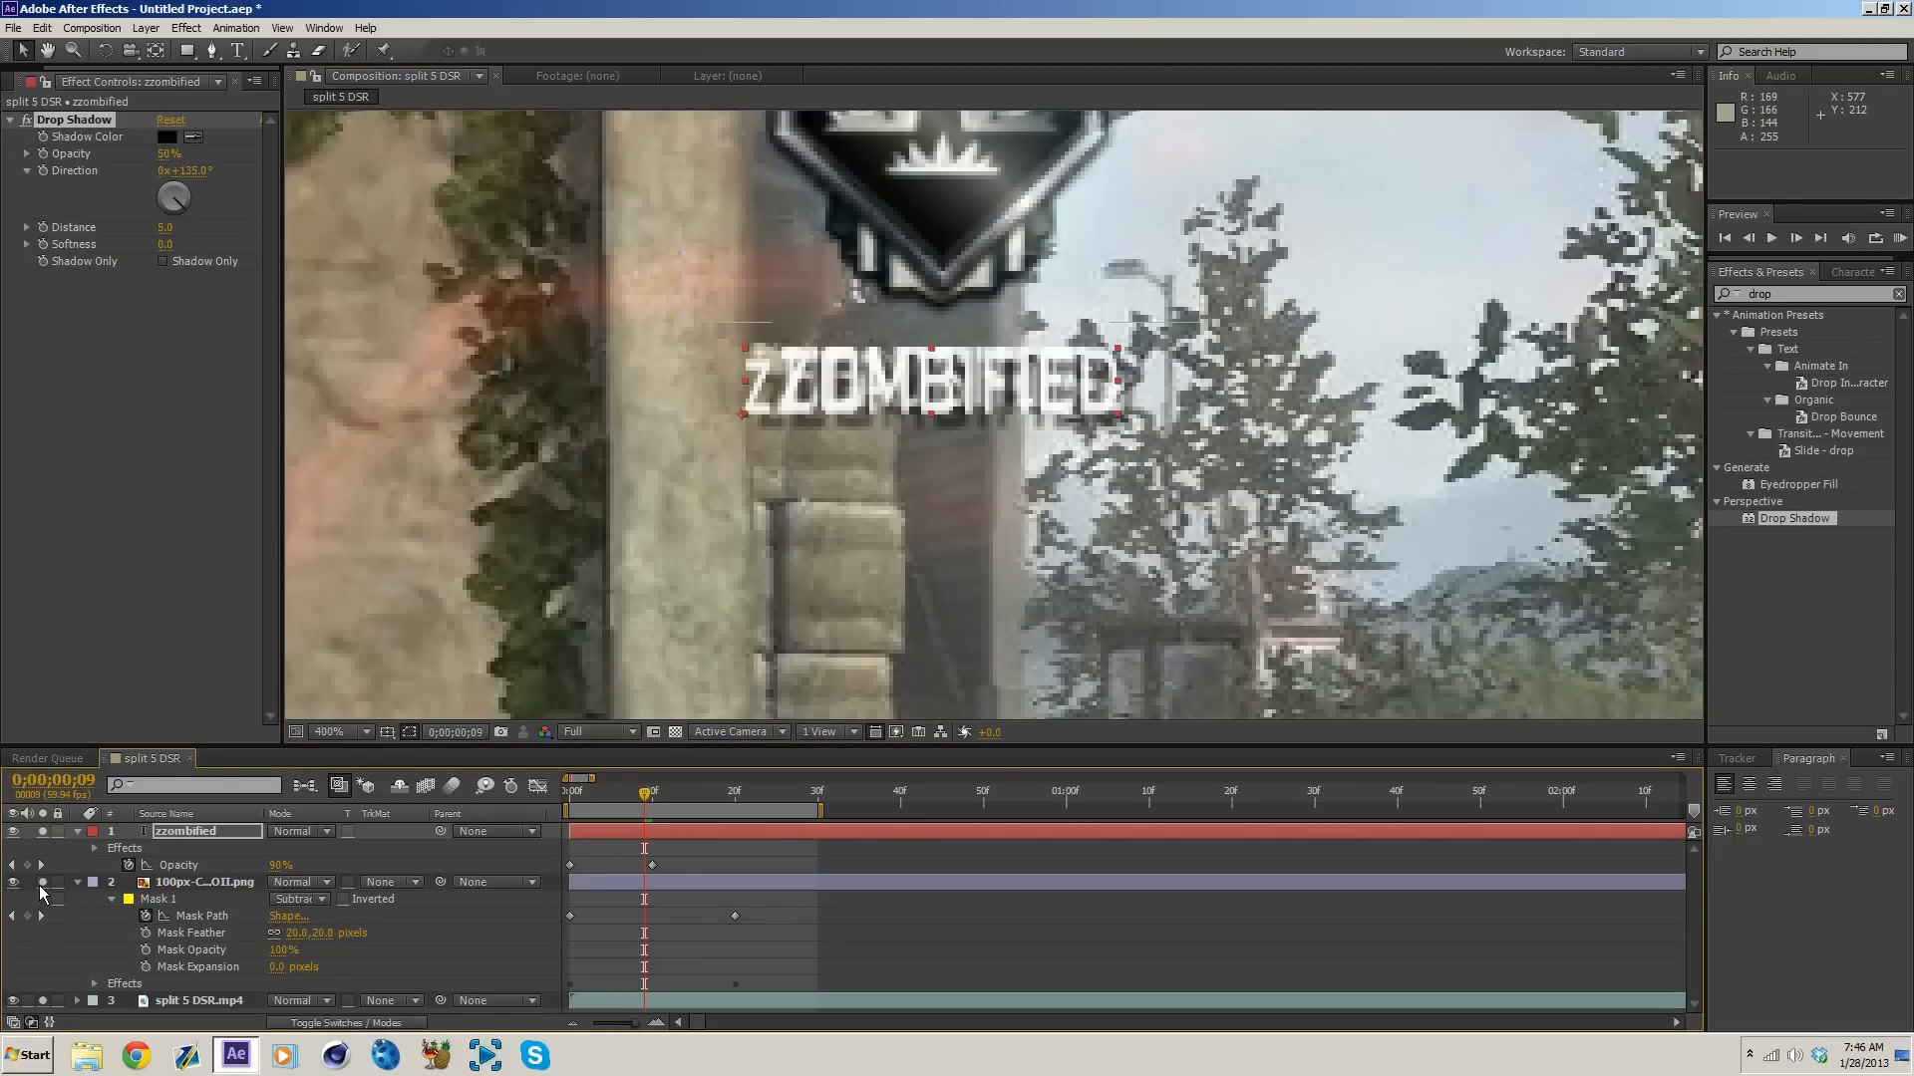
With the footage hidden and the transparency grid on, set the zzombified Drop Shadow's distance to 2 and softness to 1.
{"action": "left_click", "coordinate": [14, 1002]}
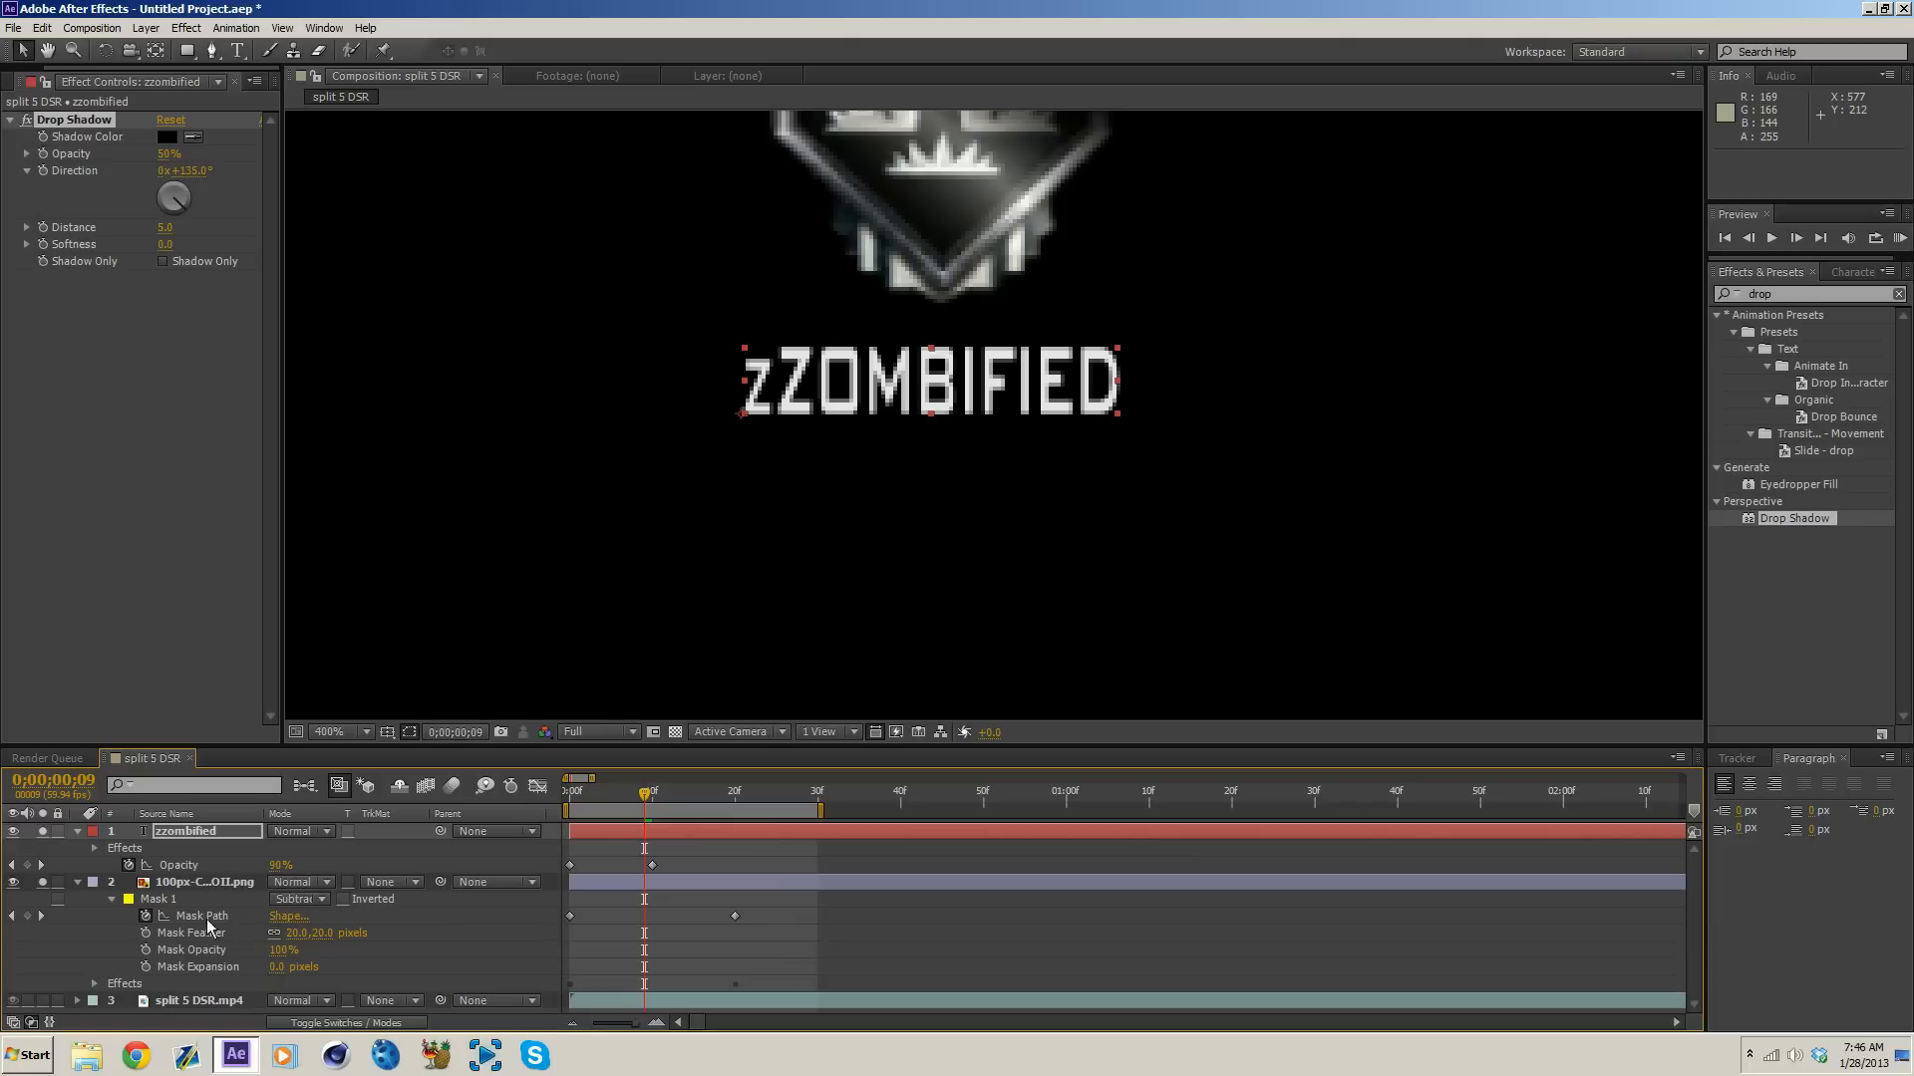
{"action": "left_click", "coordinate": [674, 731]}
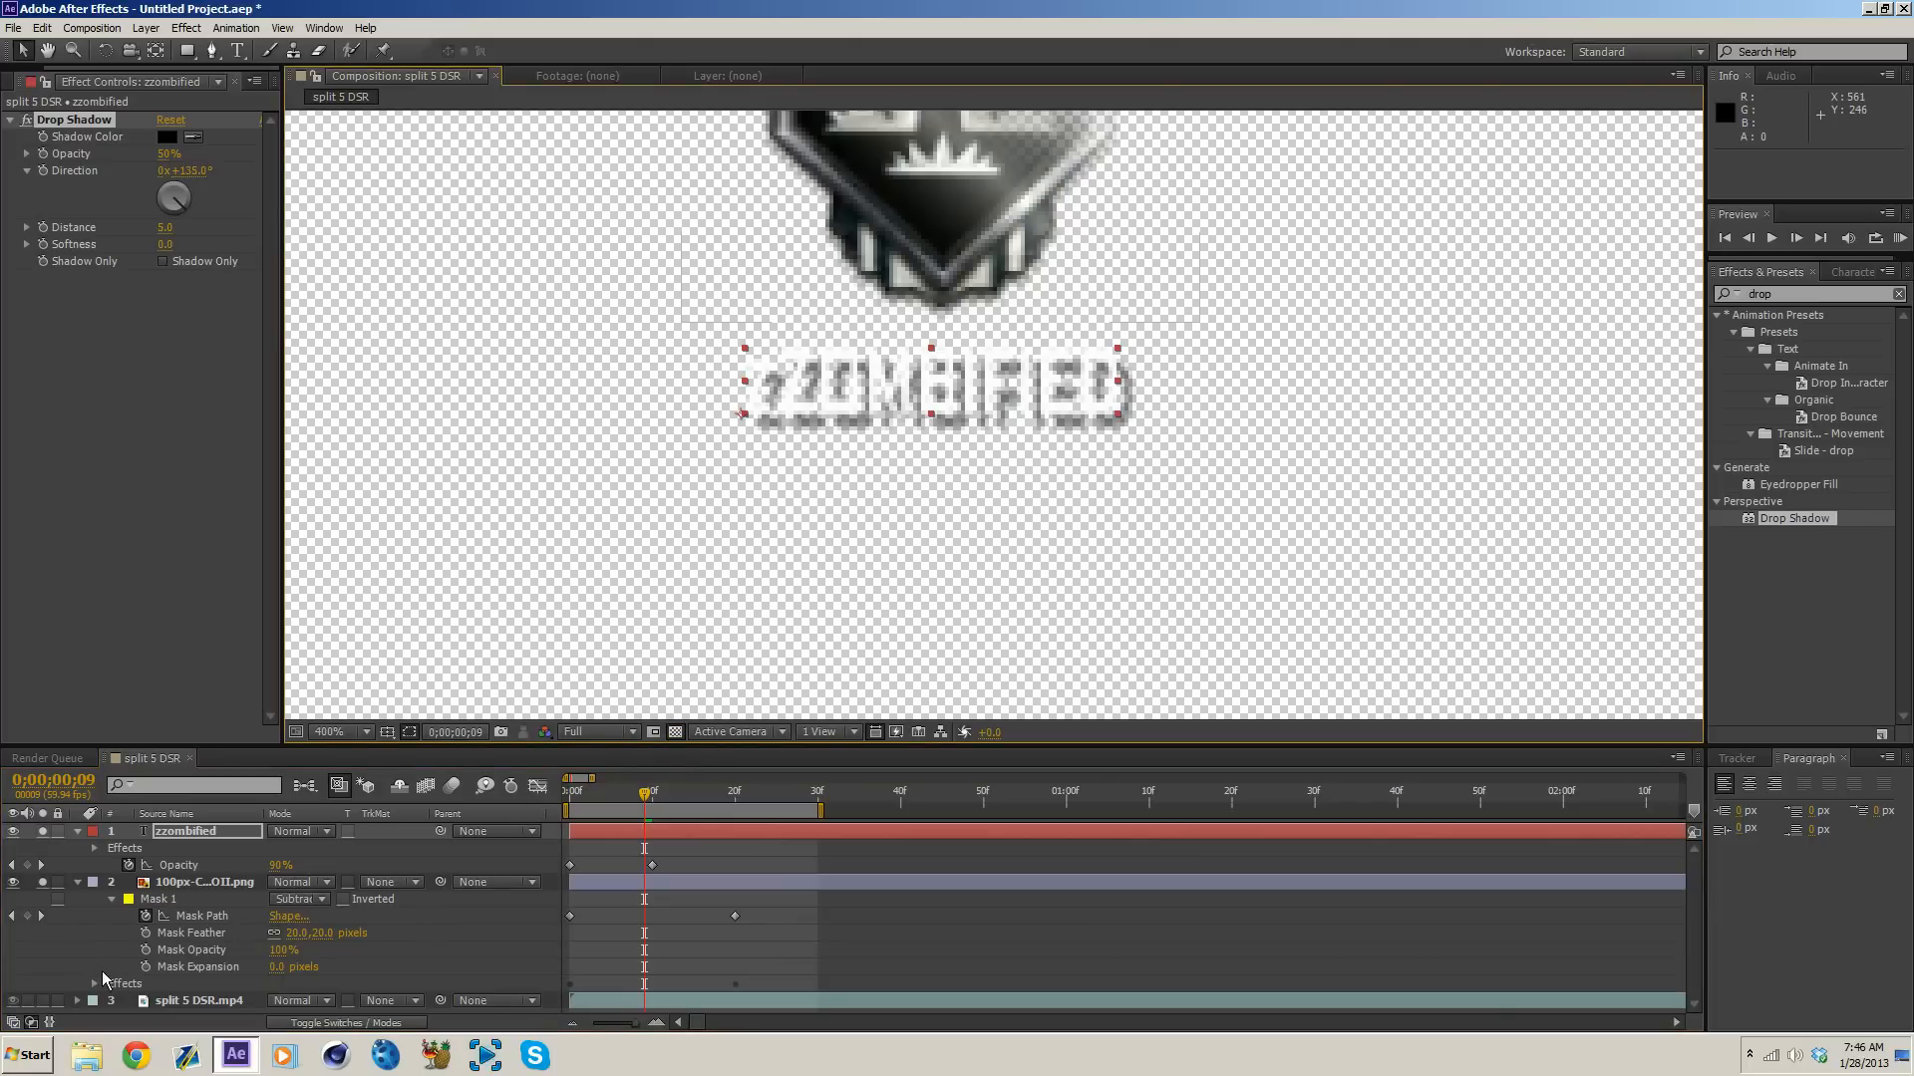
{"action": "left_click", "coordinate": [166, 228]}
{"action": "type", "text": "2"}
{"action": "left_click", "coordinate": [171, 375]}
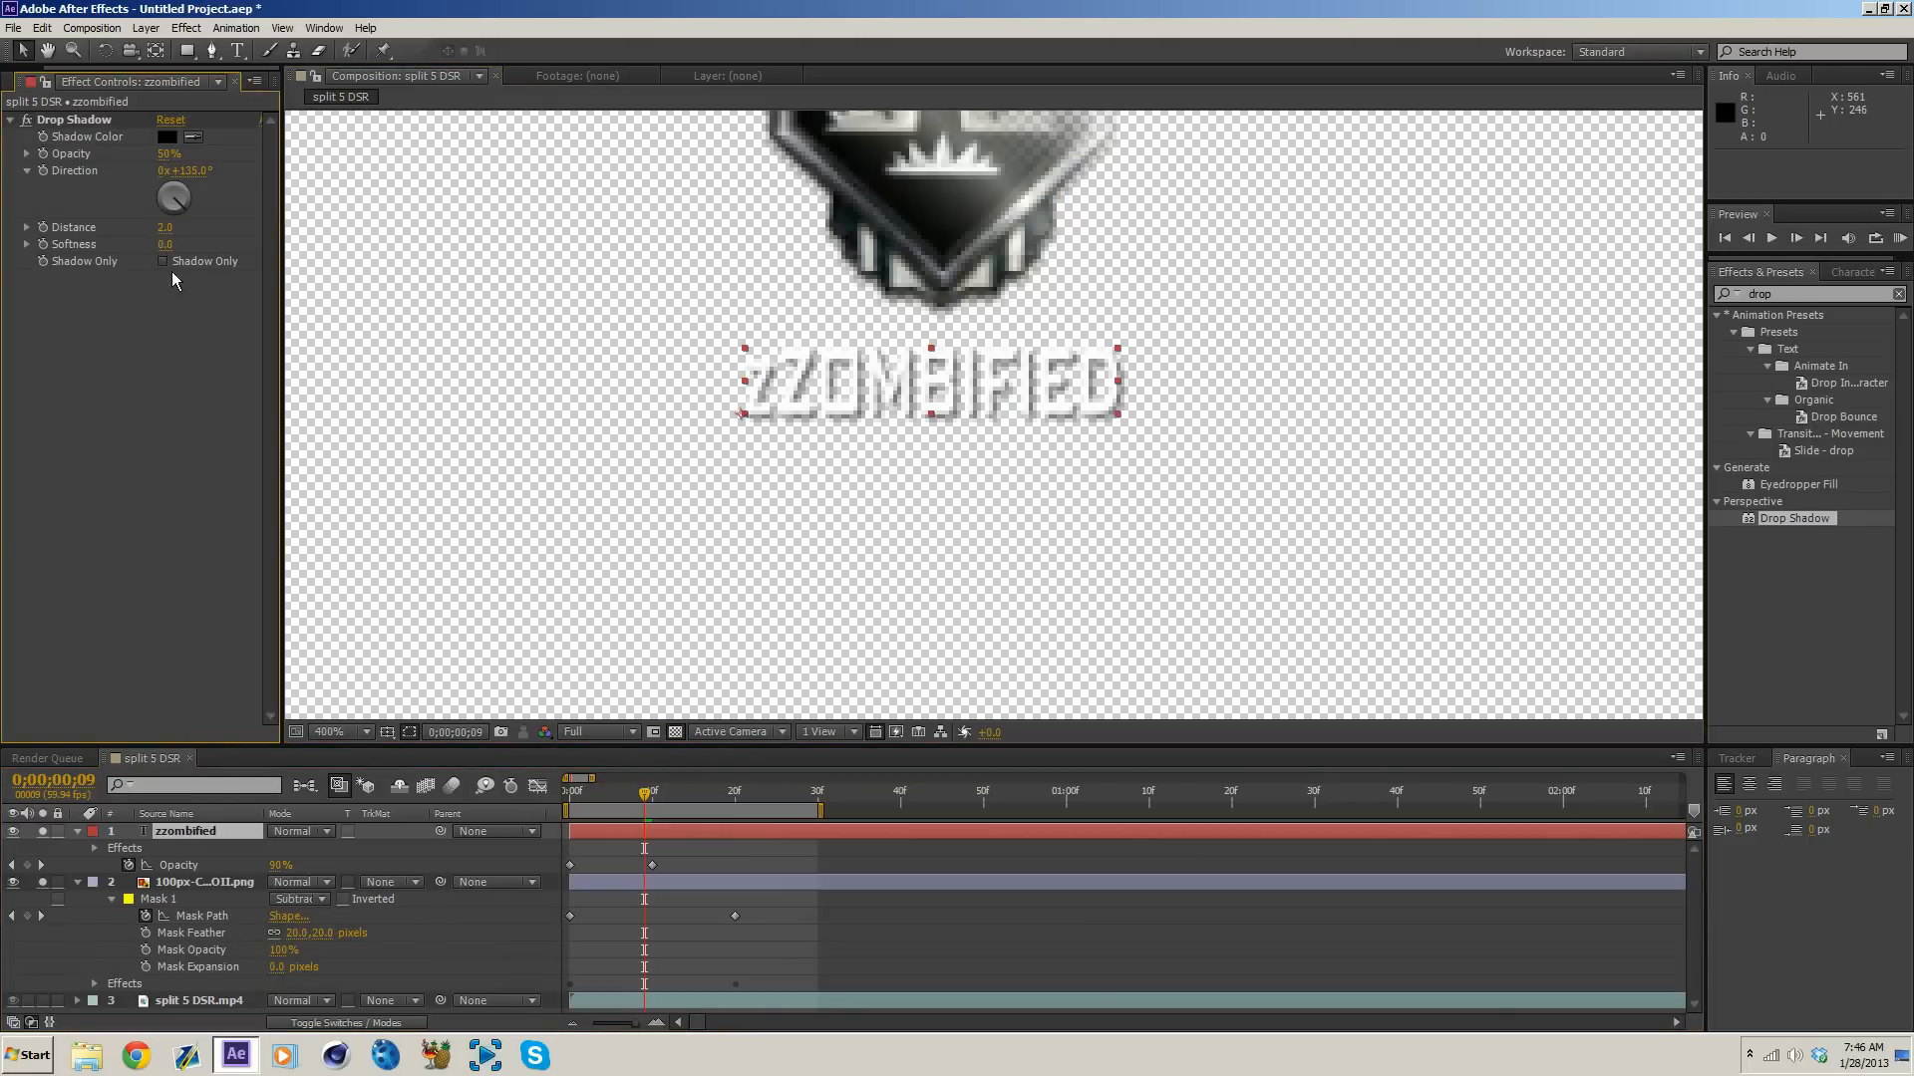
{"action": "left_click", "coordinate": [165, 244]}
{"action": "type", "text": "1"}
{"action": "left_click", "coordinate": [168, 339]}
{"action": "scroll", "coordinate": [1004, 344], "scroll_direction": "down", "scroll_amount": 1}
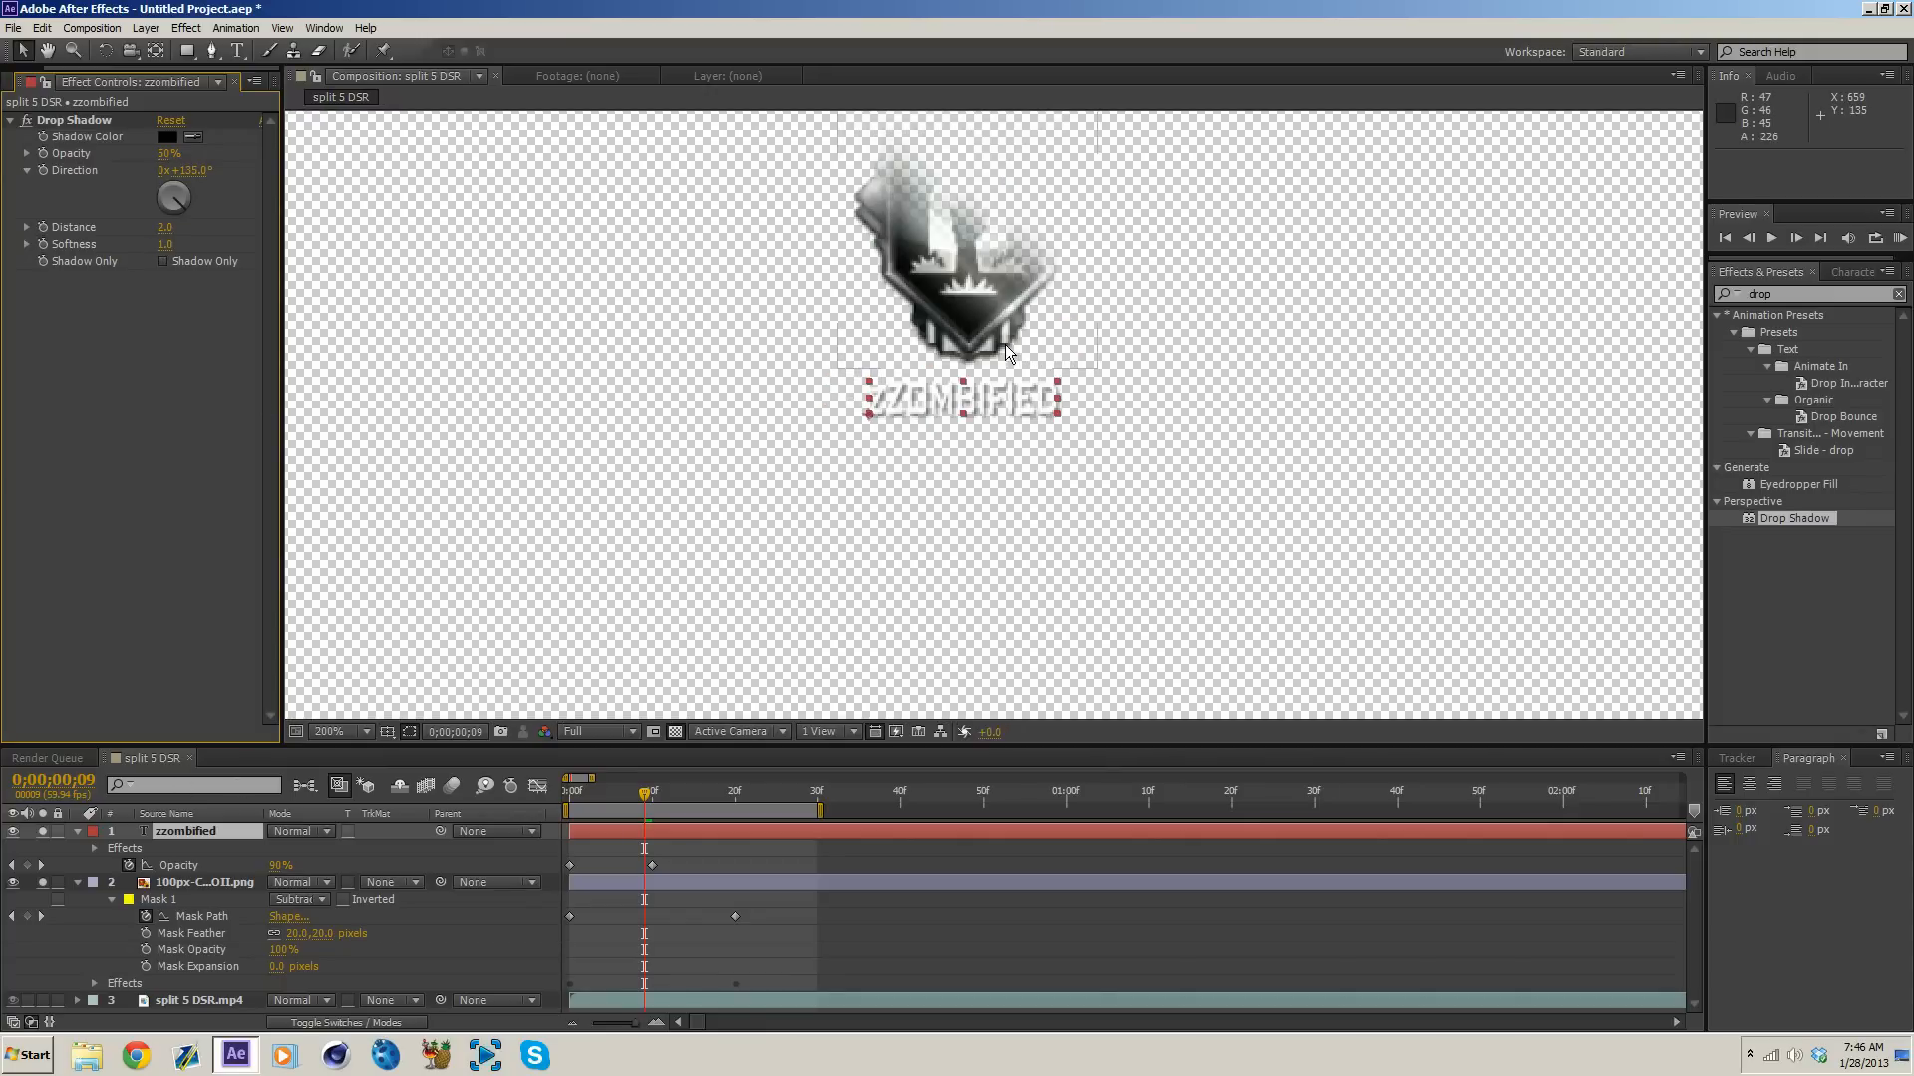
{"action": "scroll", "coordinate": [1137, 403], "scroll_direction": "down", "scroll_amount": 1}
{"action": "scroll", "coordinate": [1136, 403], "scroll_direction": "up", "scroll_amount": 1}
{"action": "left_click", "coordinate": [30, 1001]}
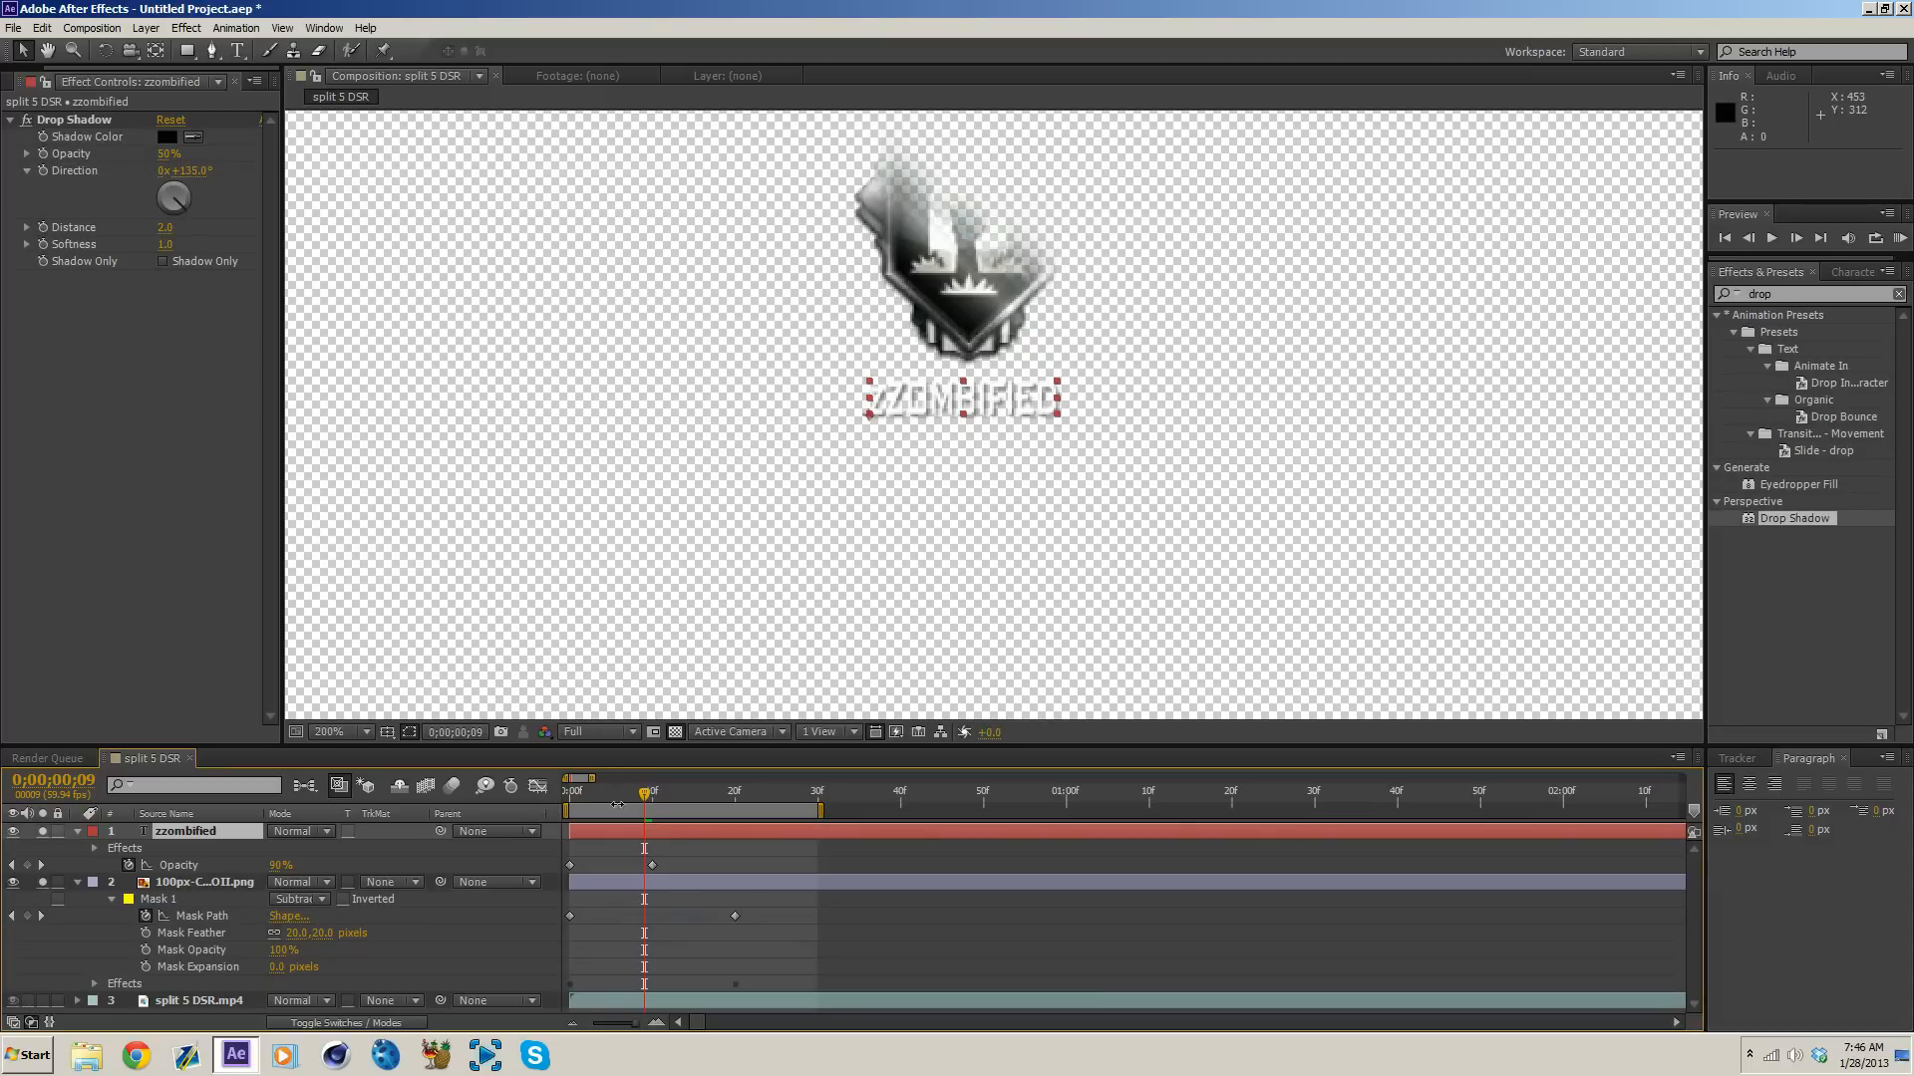
{"action": "mouse_move", "coordinate": [618, 803]}
{"action": "left_mouse_down"}
{"action": "mouse_move", "coordinate": [571, 793]}
{"action": "mouse_move", "coordinate": [636, 787]}
{"action": "left_mouse_up"}
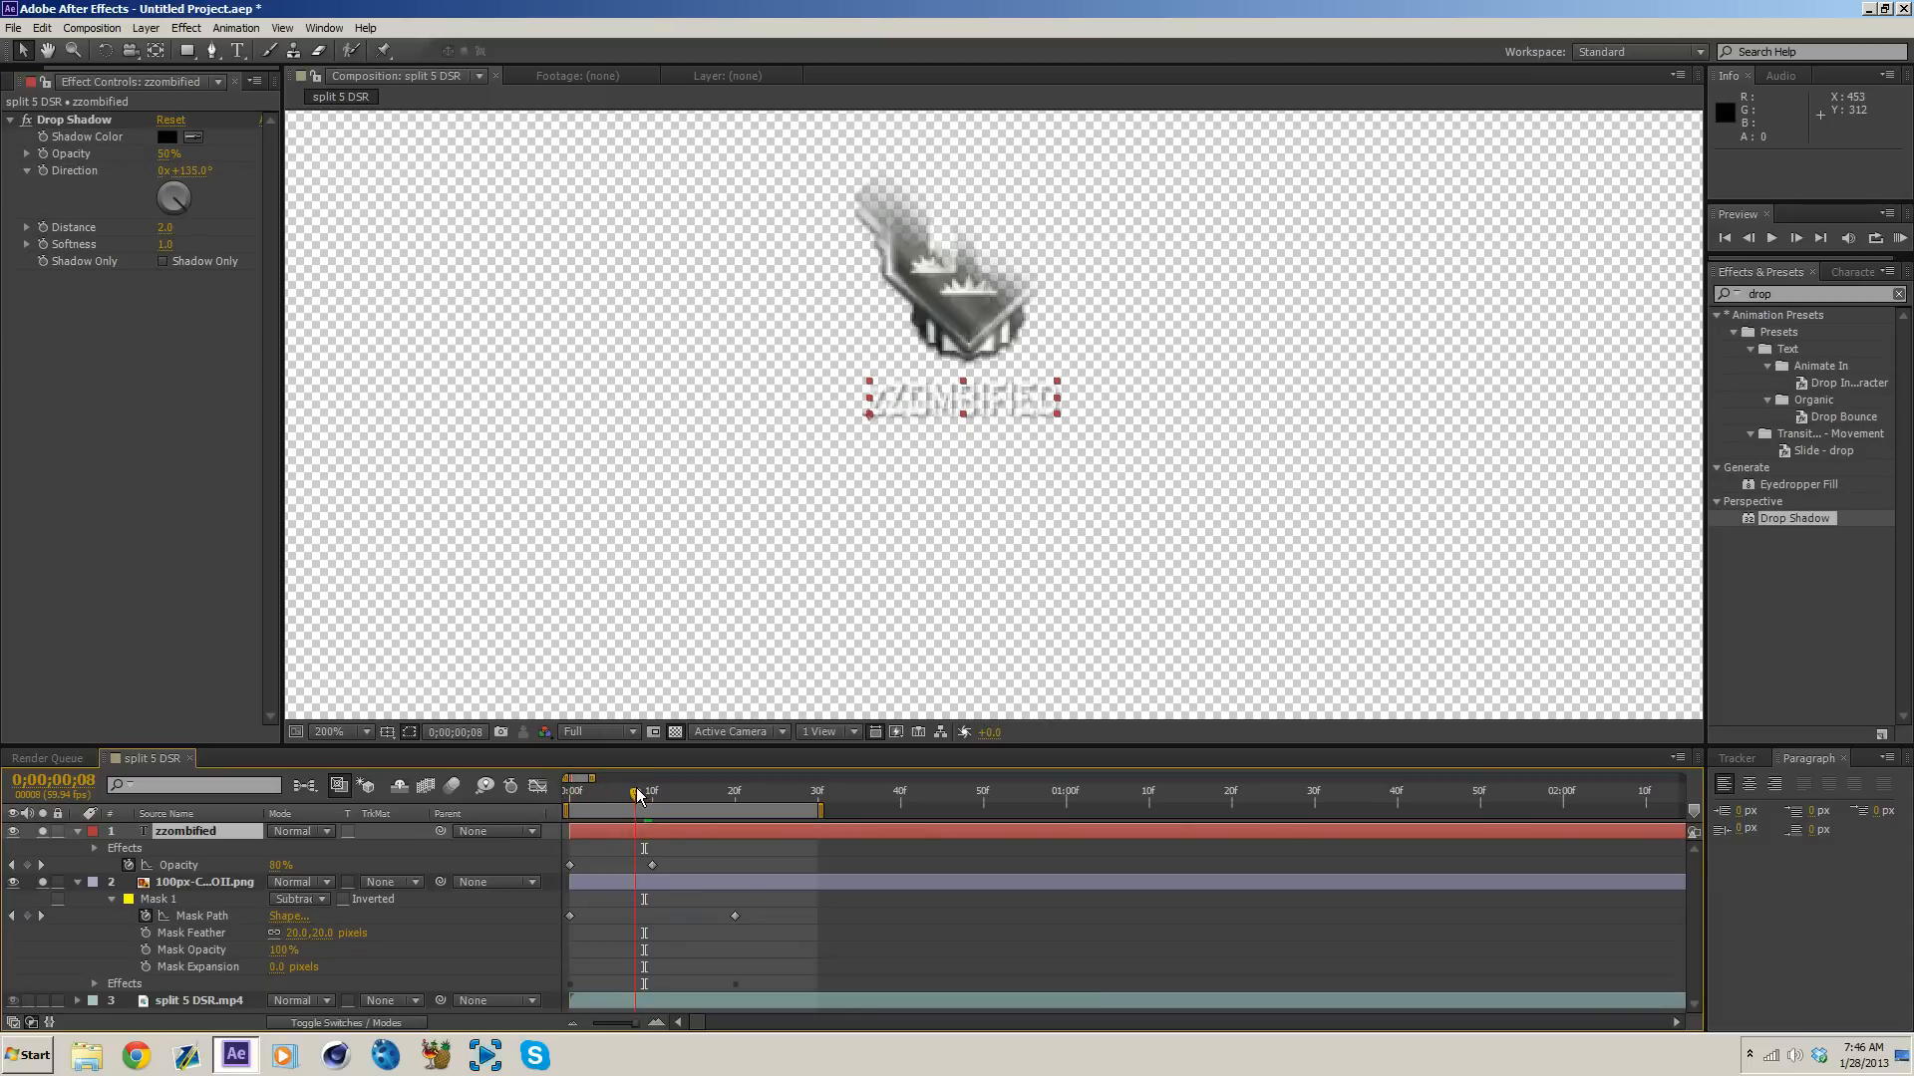
Reveal the modified properties of the zzombified and medal layers and apply Easy Ease In to all their keyframes.
{"action": "left_click", "coordinate": [1056, 877]}
{"action": "key", "text": "u"}
{"action": "key", "text": "u"}
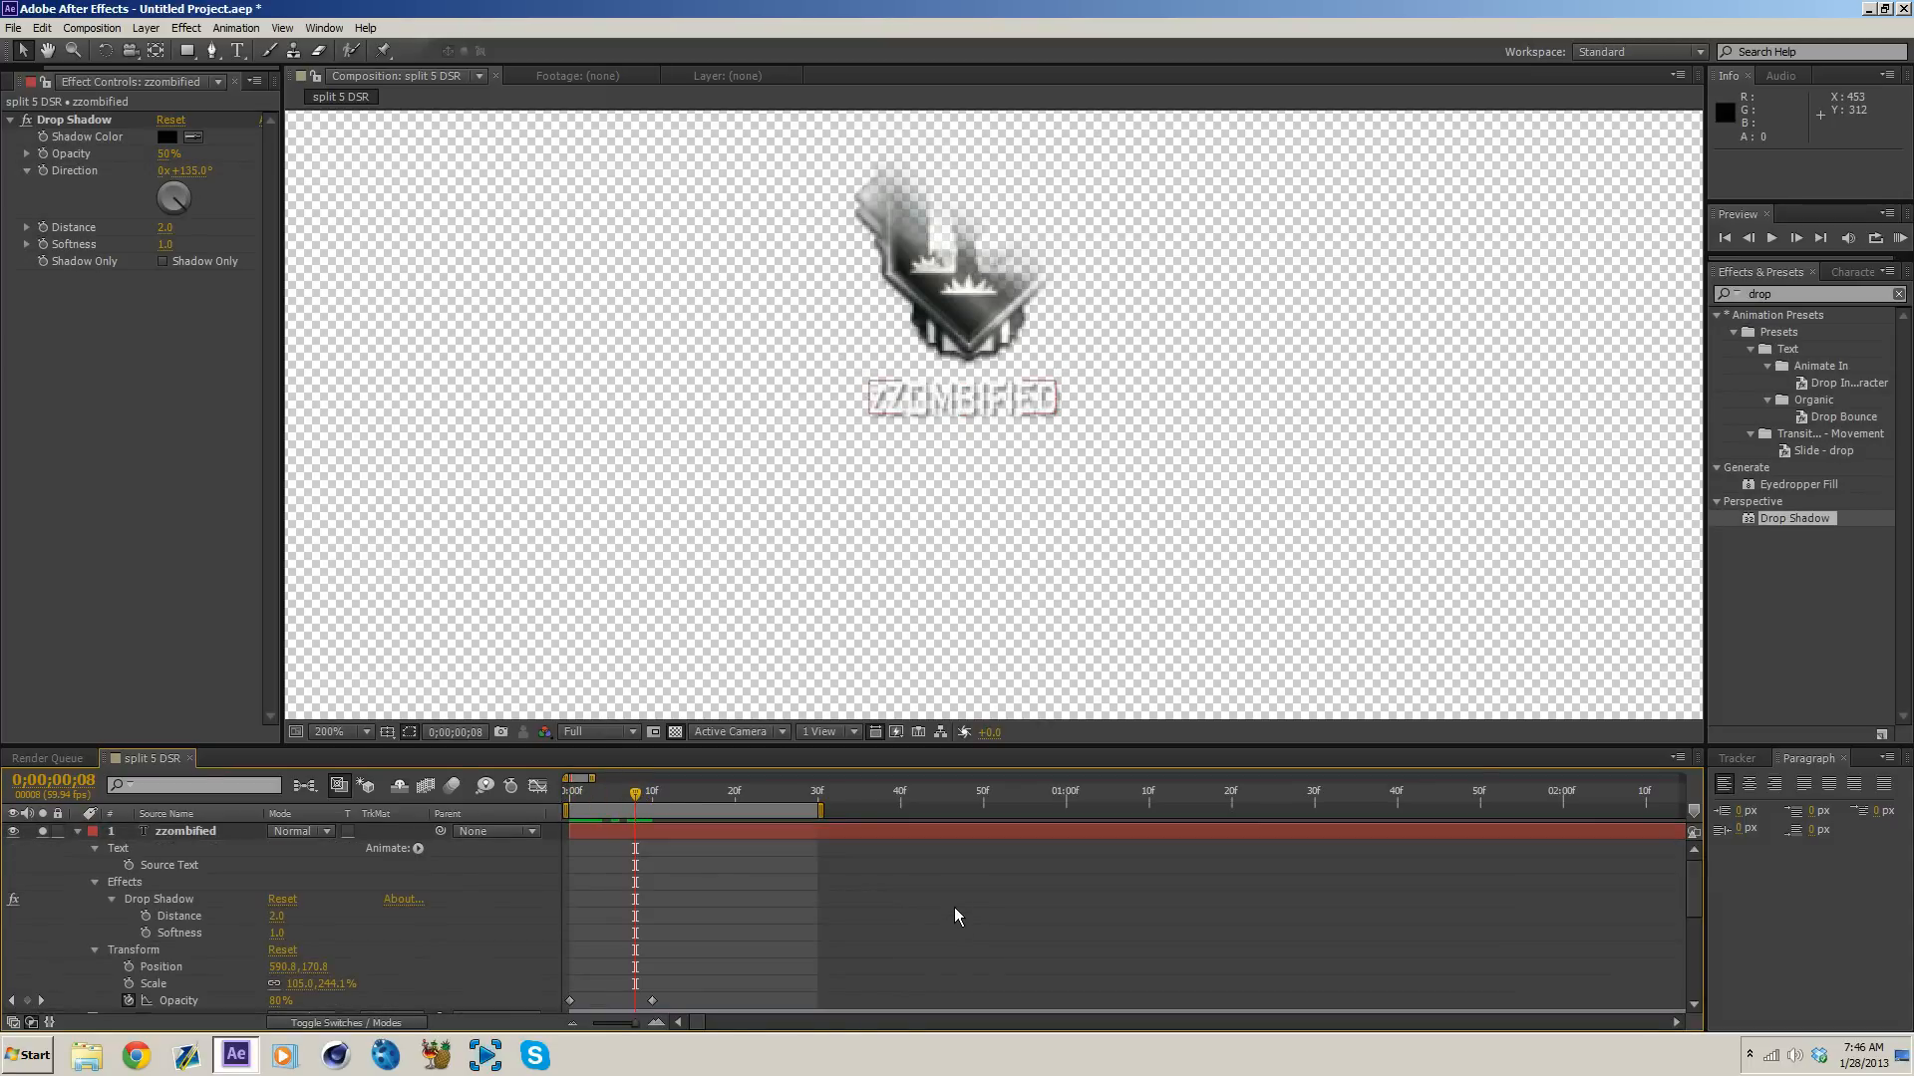
{"action": "scroll", "coordinate": [952, 905], "scroll_direction": "down", "scroll_amount": 2}
{"action": "left_click_drag", "start_coordinate": [559, 893], "coordinate": [807, 955]}
{"action": "right_click", "coordinate": [734, 885]}
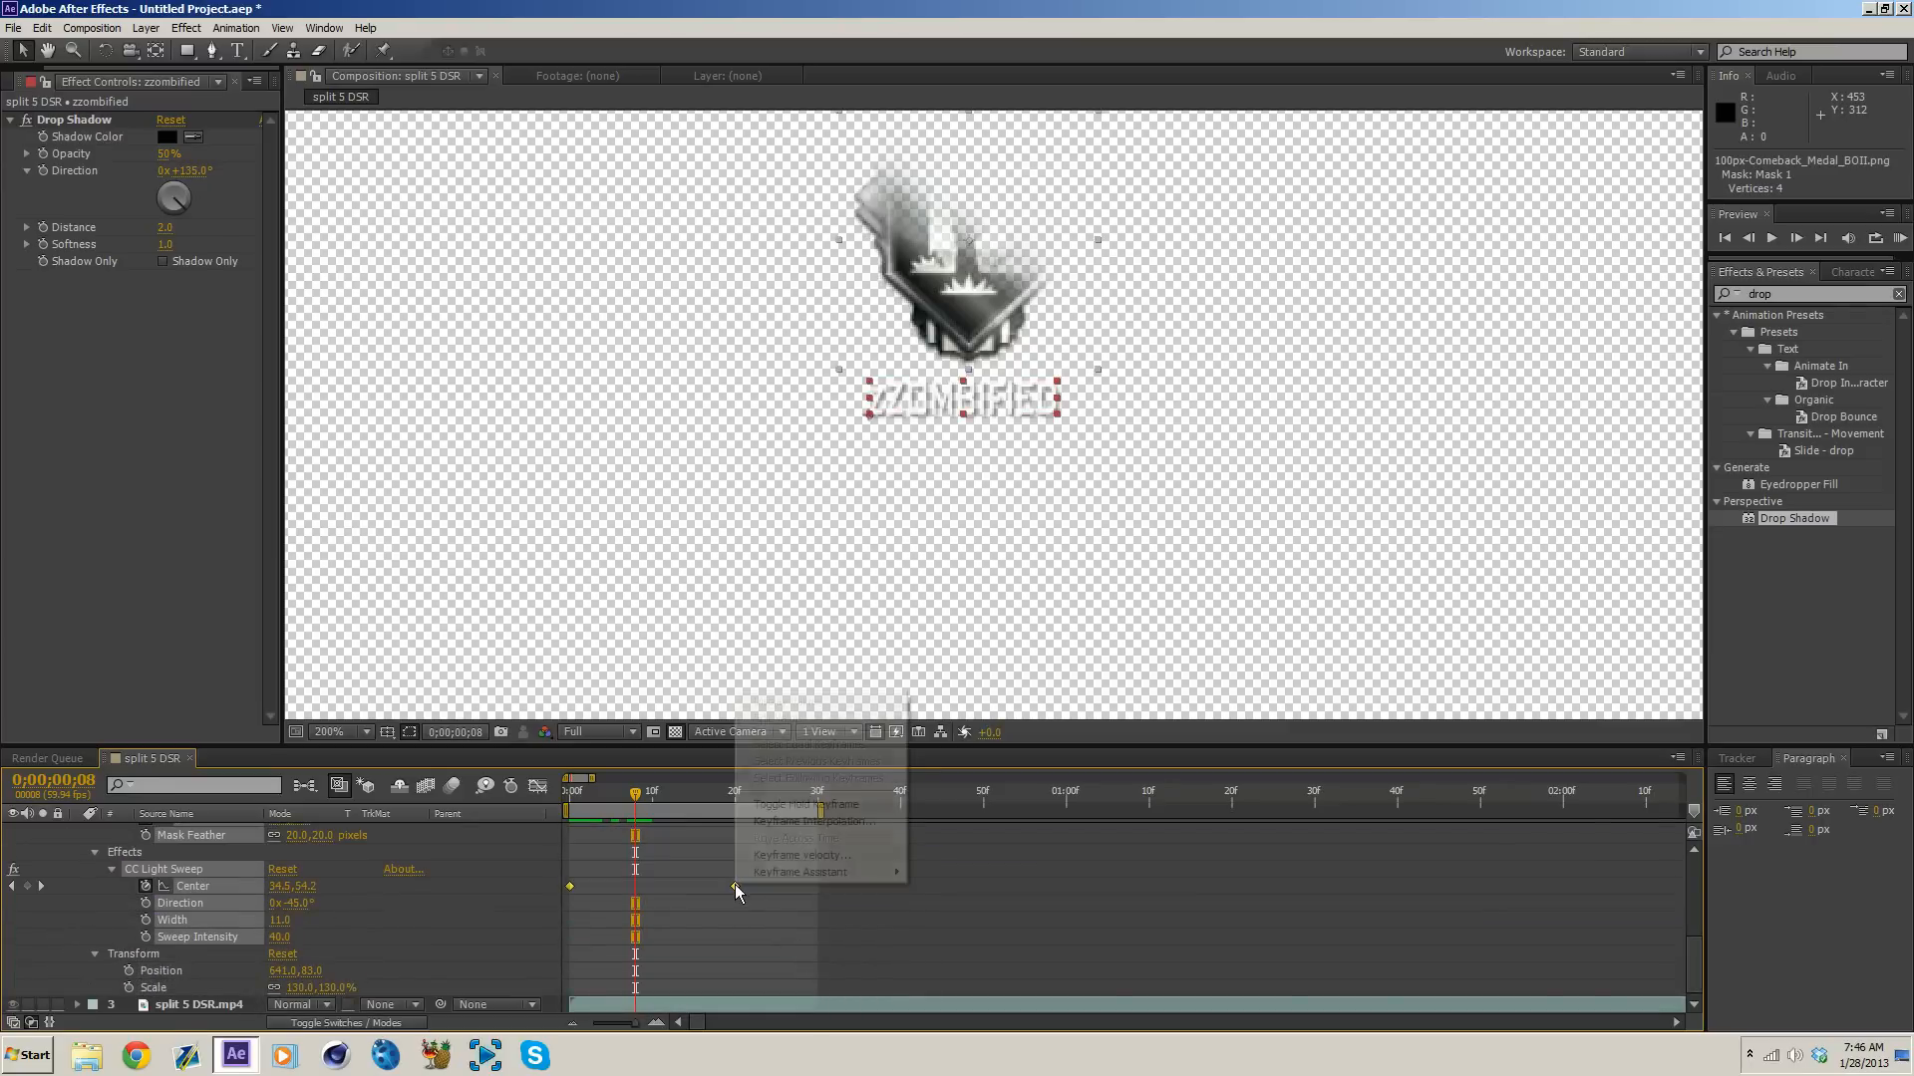
{"action": "mouse_move", "coordinate": [818, 873]}
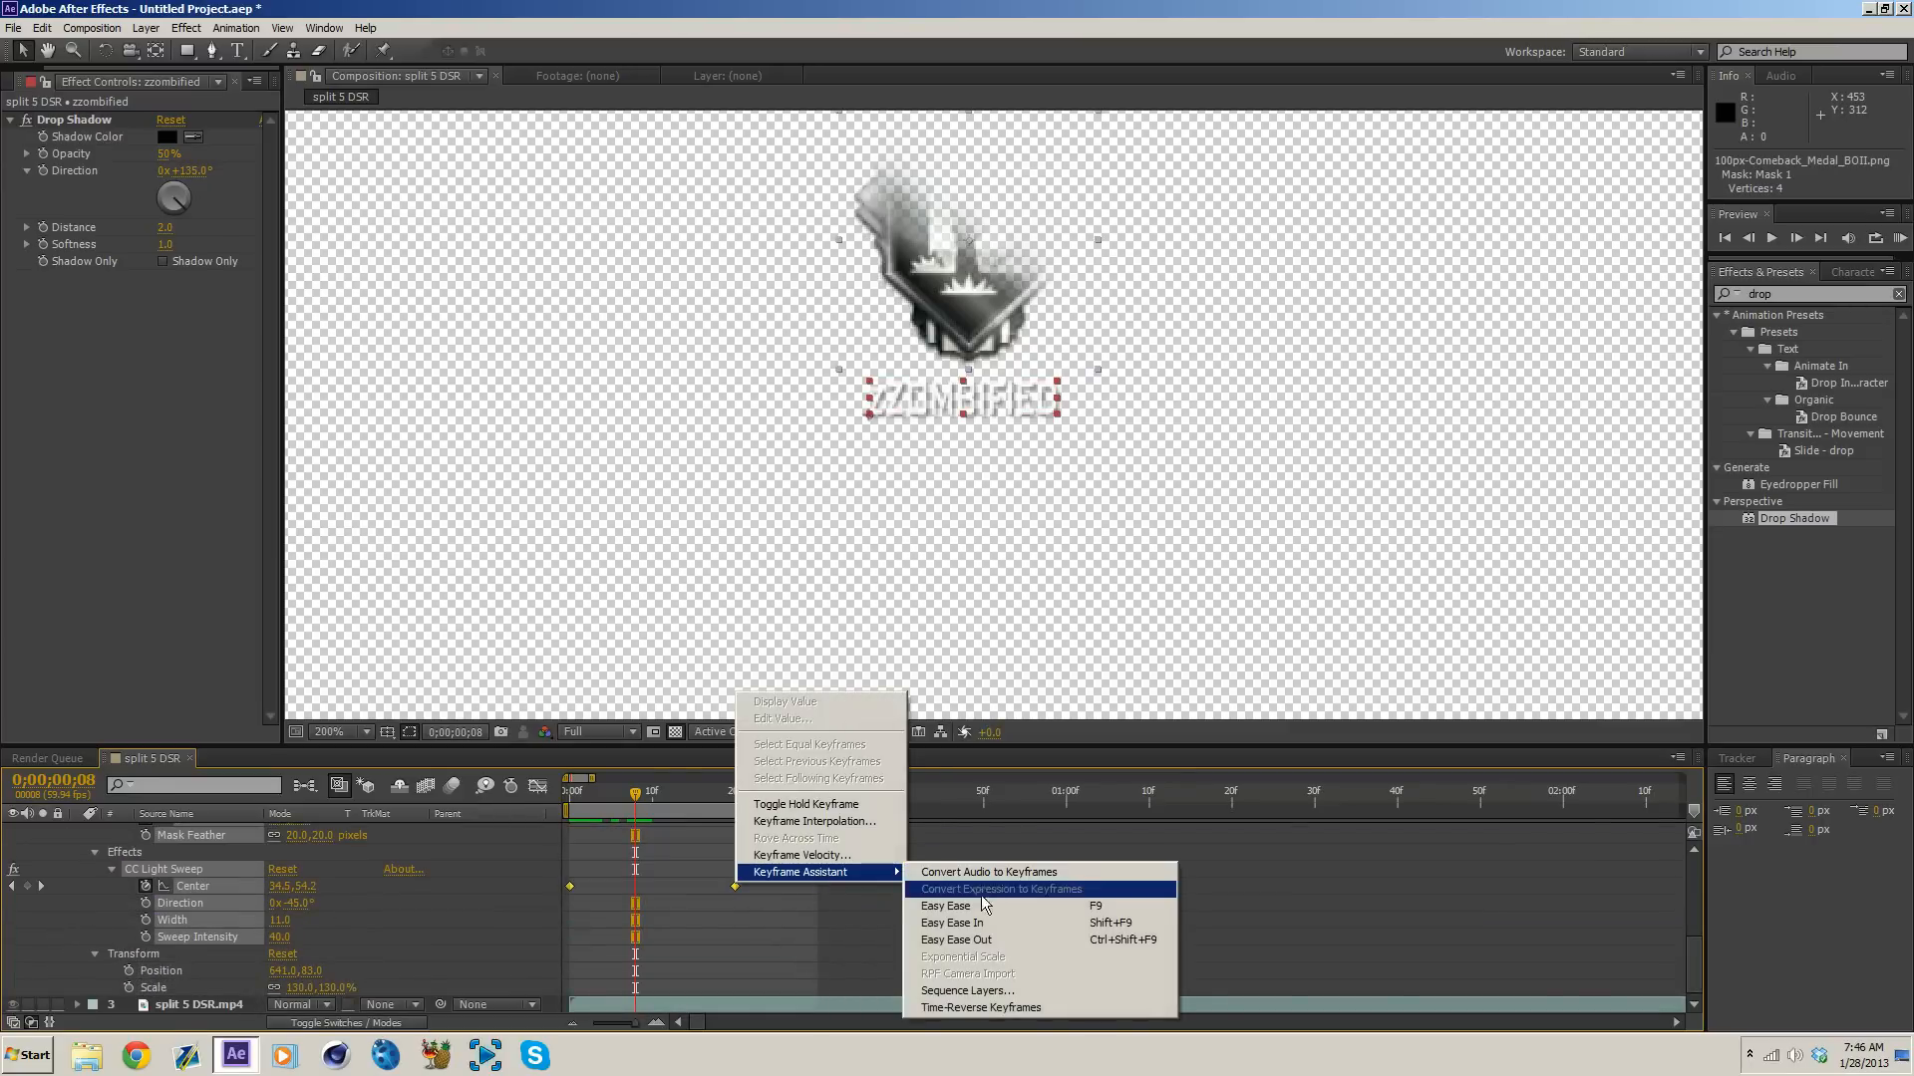
{"action": "left_click", "coordinate": [978, 929]}
{"action": "left_click", "coordinate": [977, 929]}
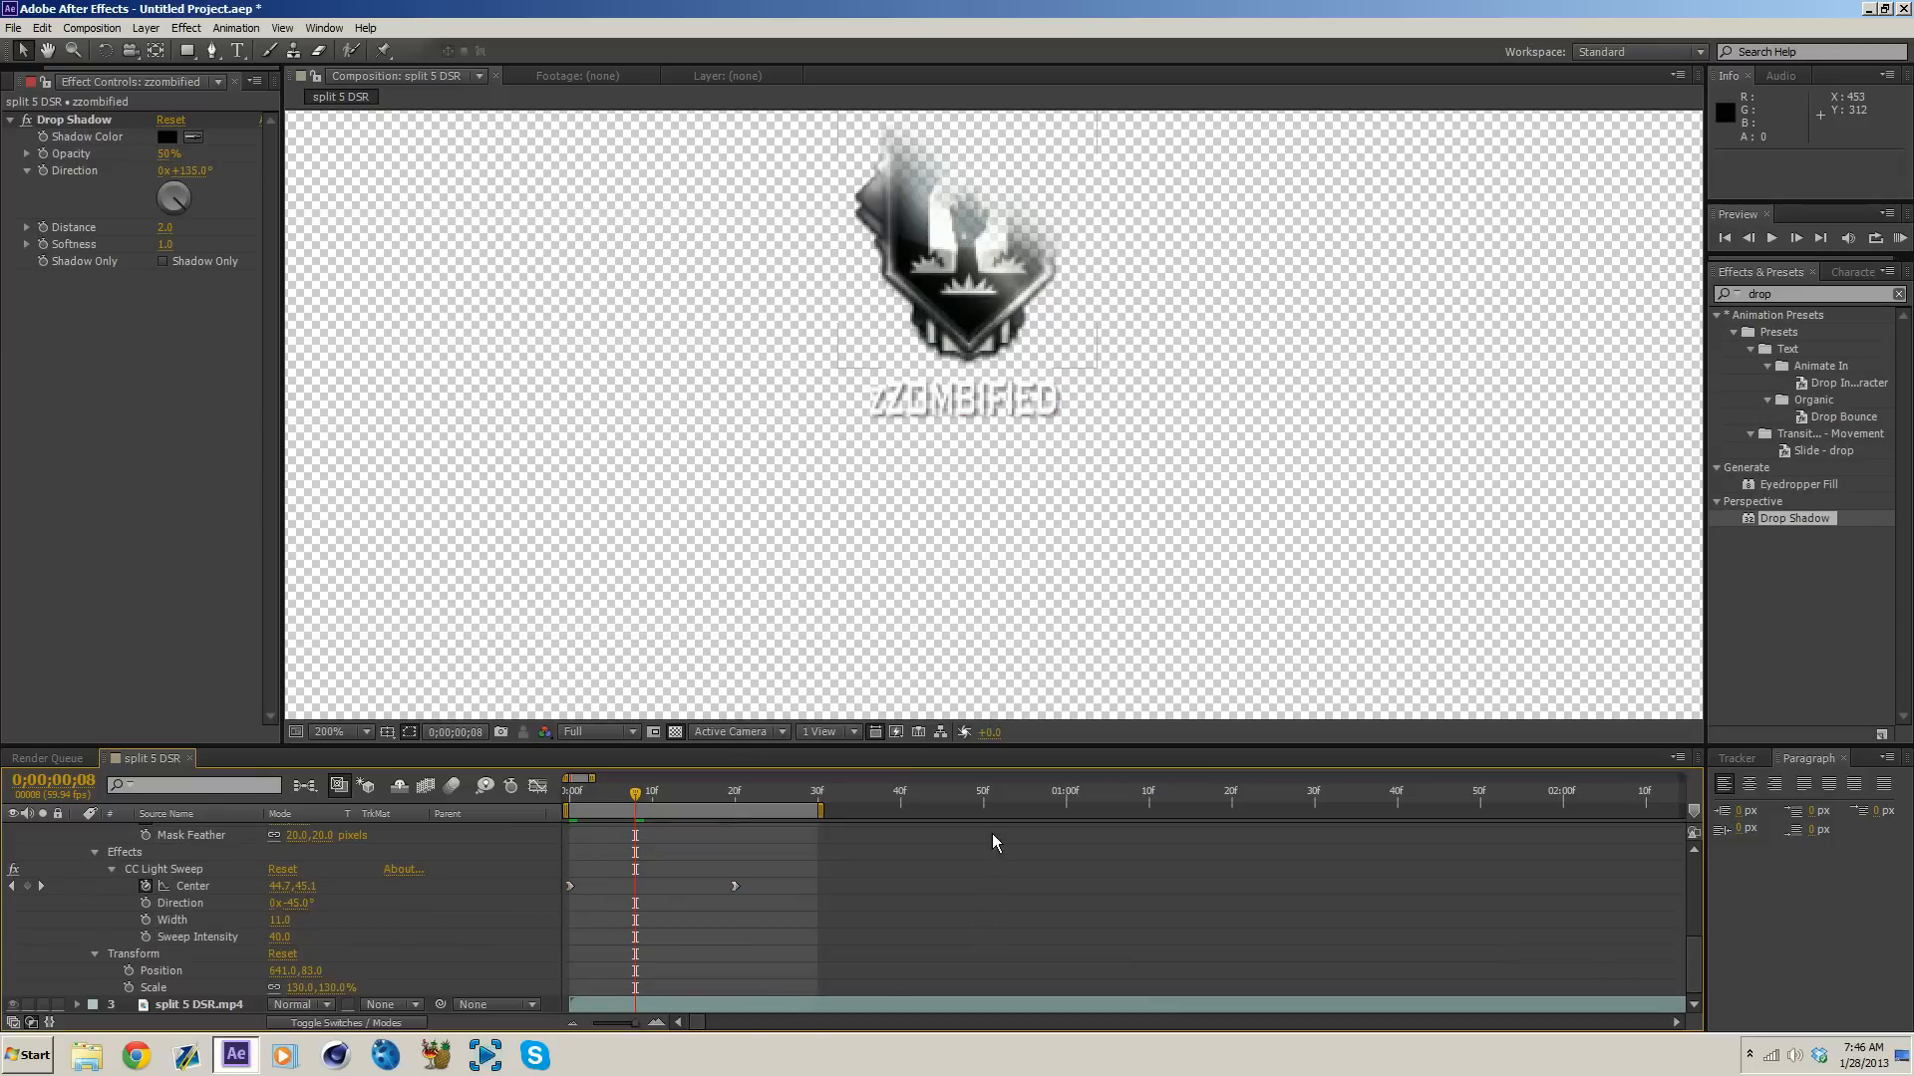
Play a RAM preview of the eased medal and text animation from 0;00;00;00.
{"action": "left_click_drag", "start_coordinate": [622, 786], "coordinate": [567, 813]}
{"action": "left_click", "coordinate": [1891, 239]}
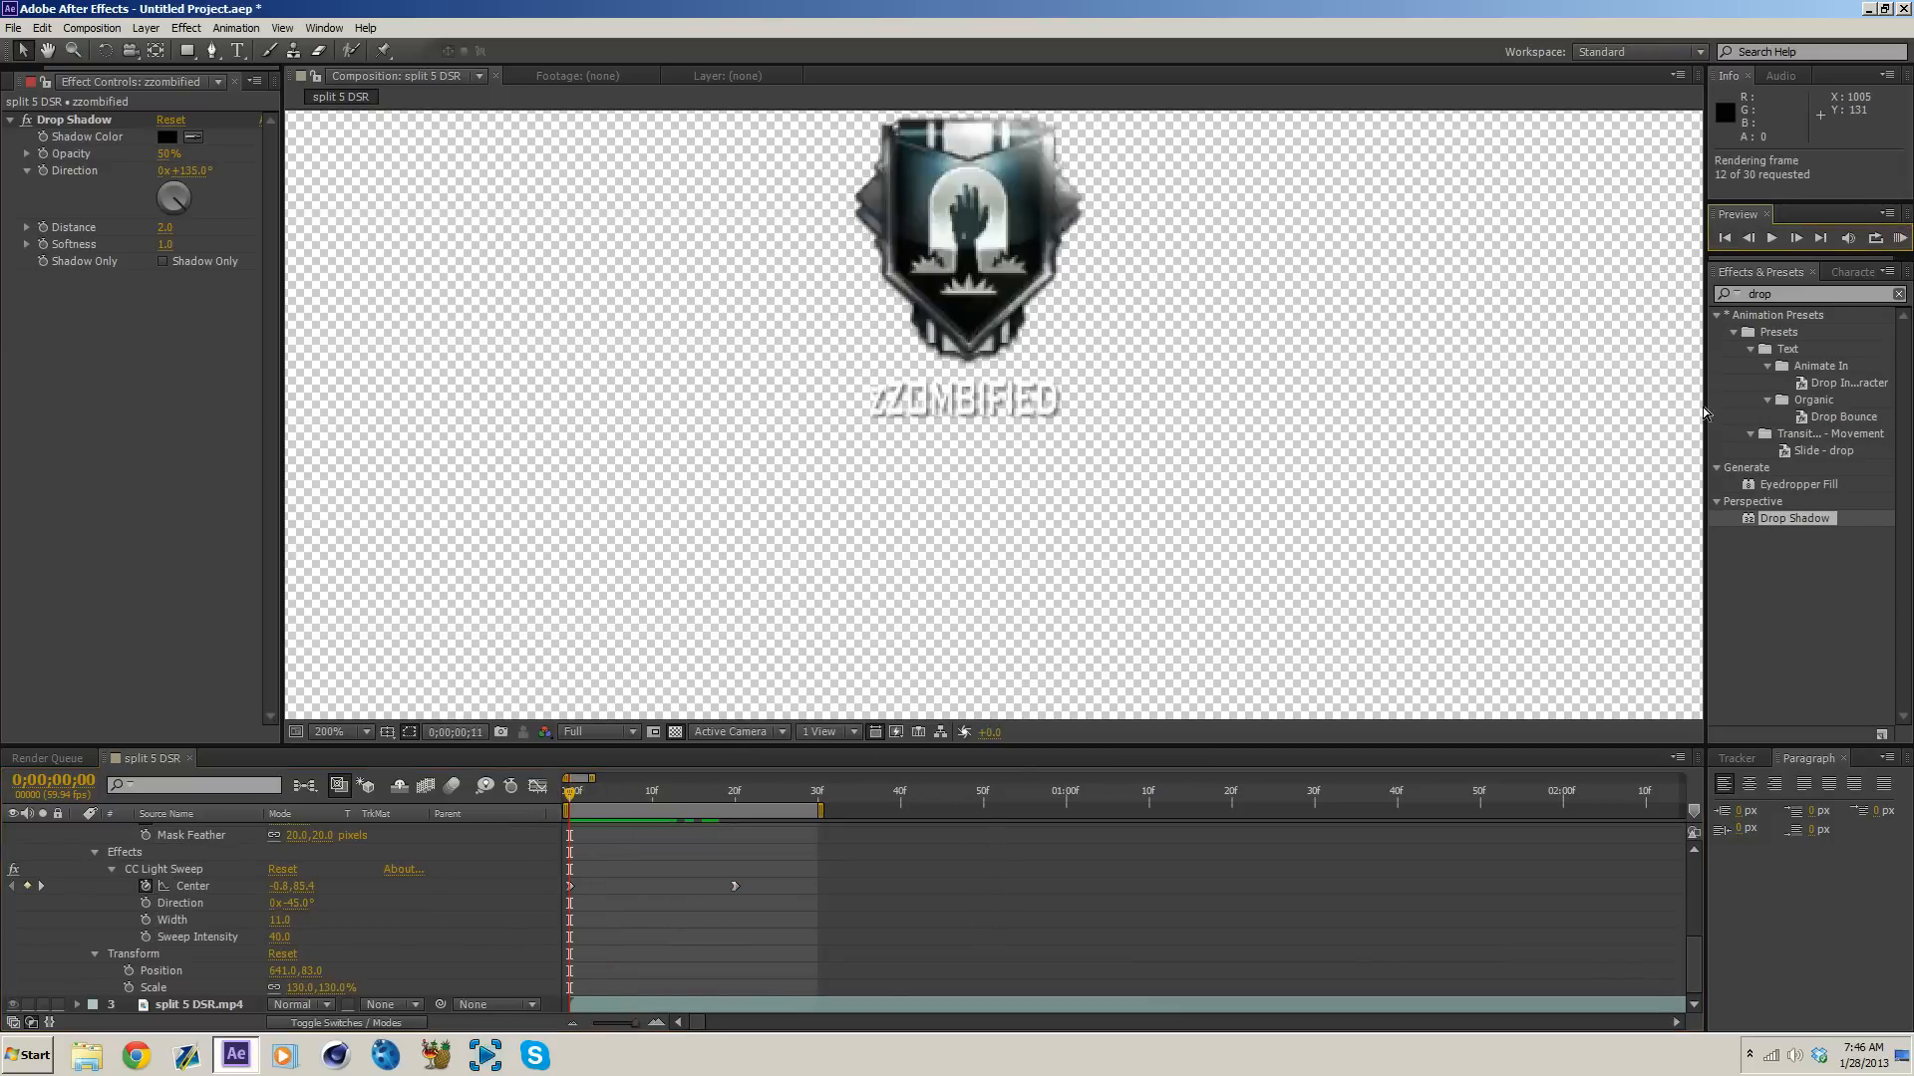
{"action": "scroll", "coordinate": [775, 899], "scroll_direction": "up", "scroll_amount": 5}
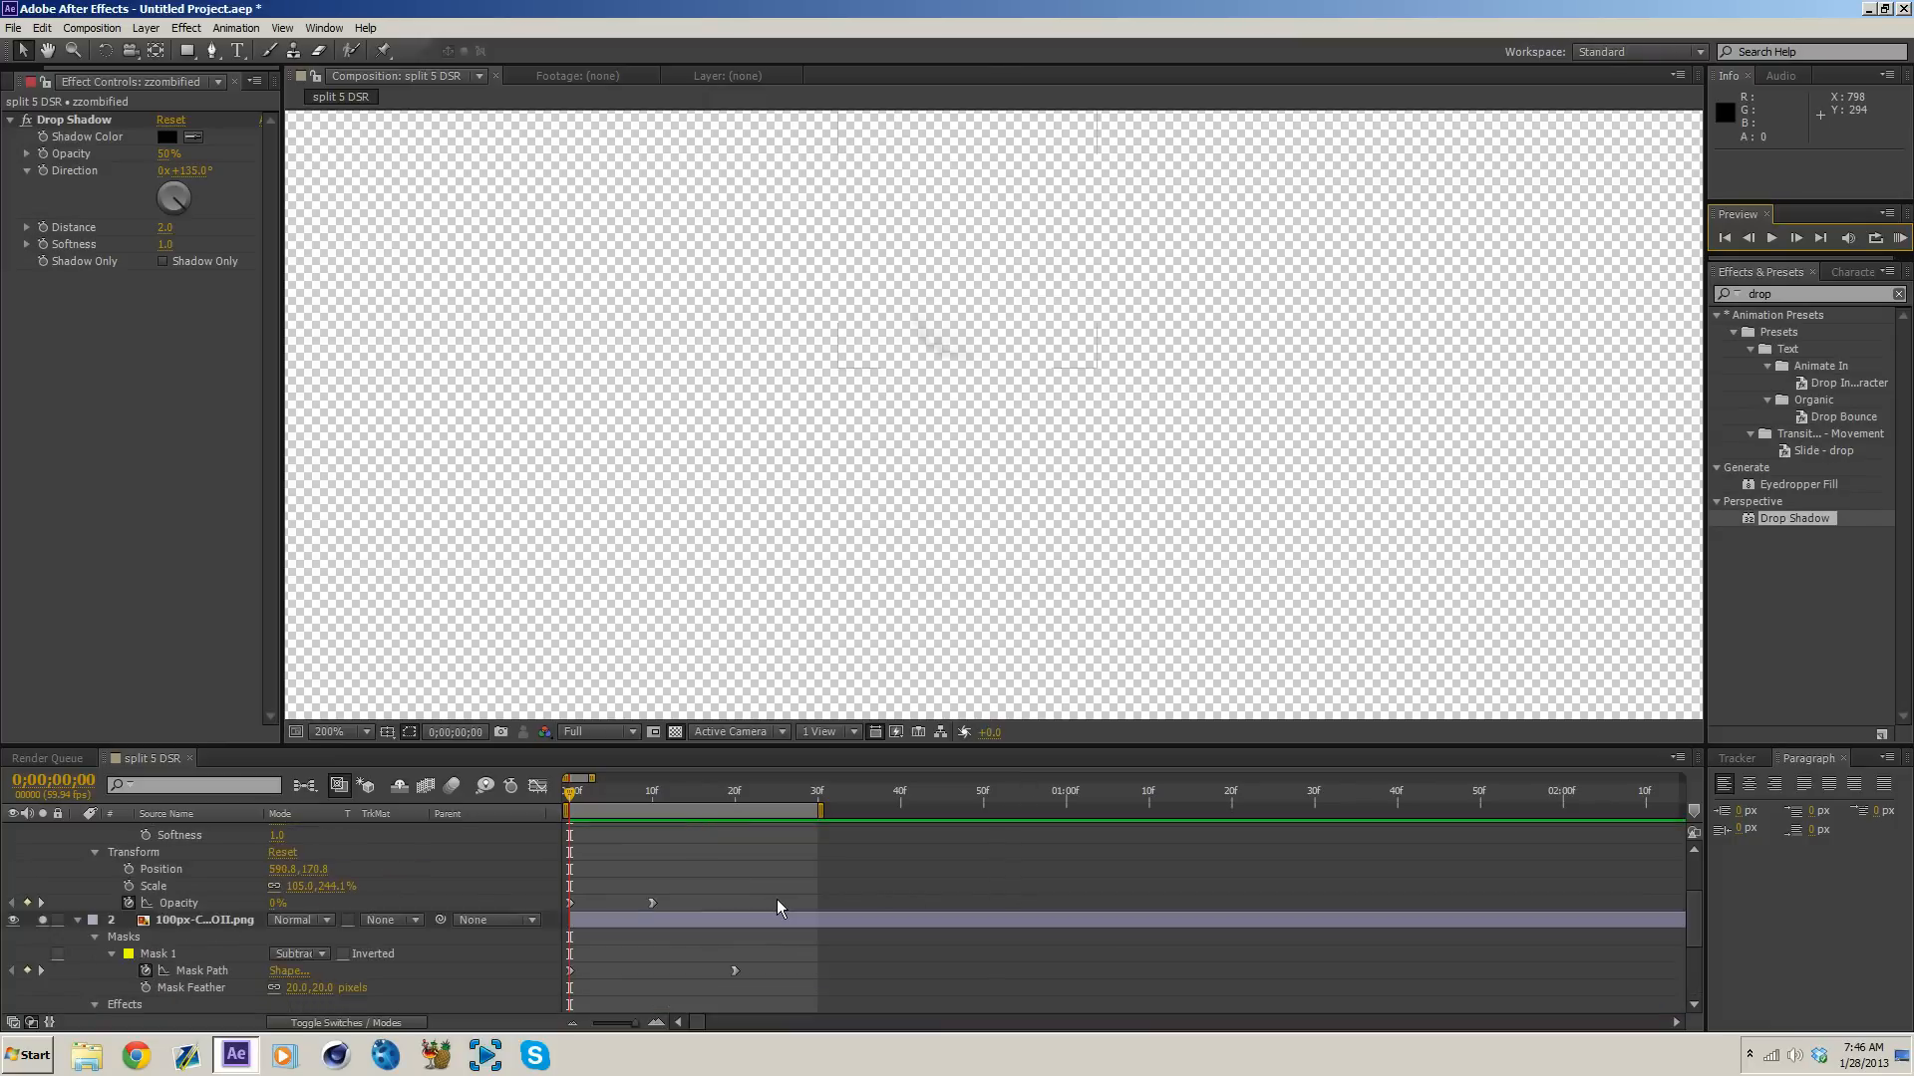
Pre-compose the zzombified and medal layers together as "Custom medals", moving all attributes into the new composition.
{"action": "left_click", "coordinate": [695, 825]}
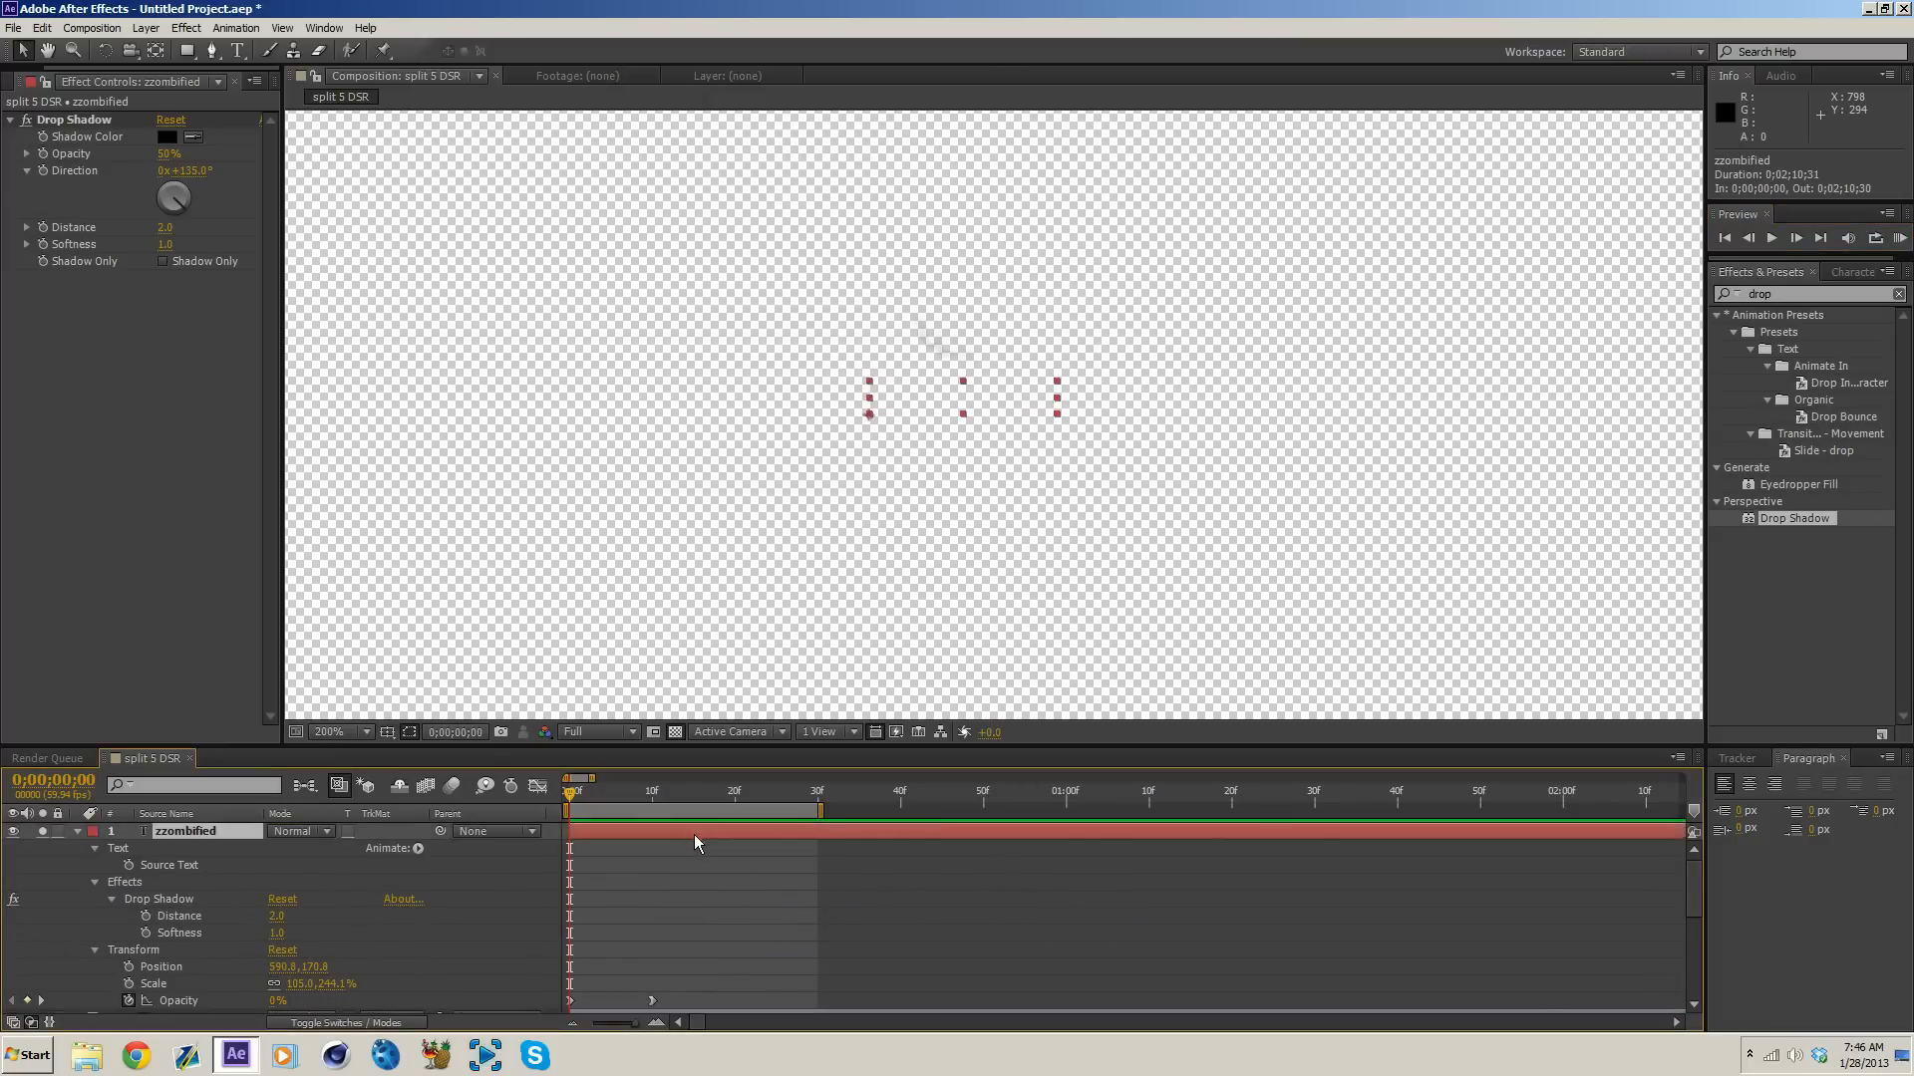
{"action": "scroll", "coordinate": [703, 955], "scroll_direction": "down", "scroll_amount": 1}
{"action": "left_click", "coordinate": [725, 971], "text": "shift"}
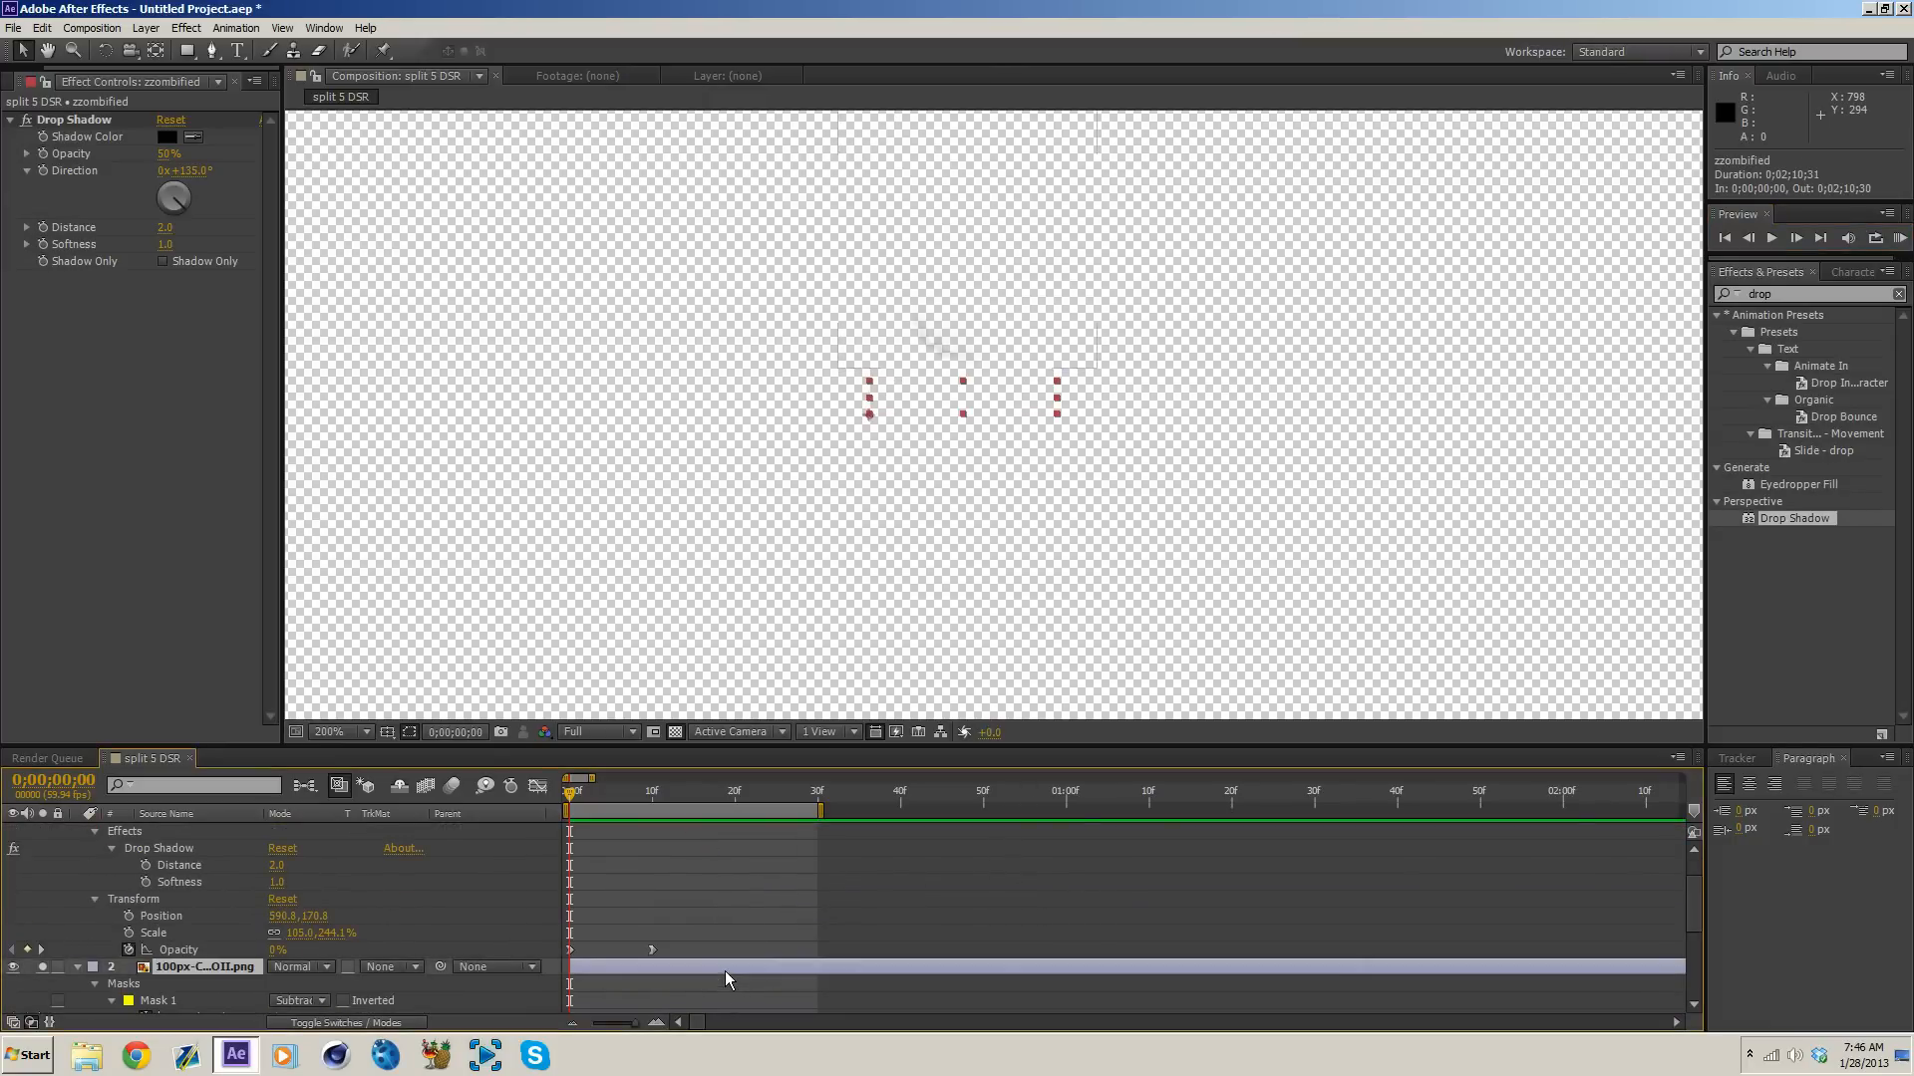
{"action": "left_click", "coordinate": [146, 27]}
{"action": "left_click", "coordinate": [189, 619]}
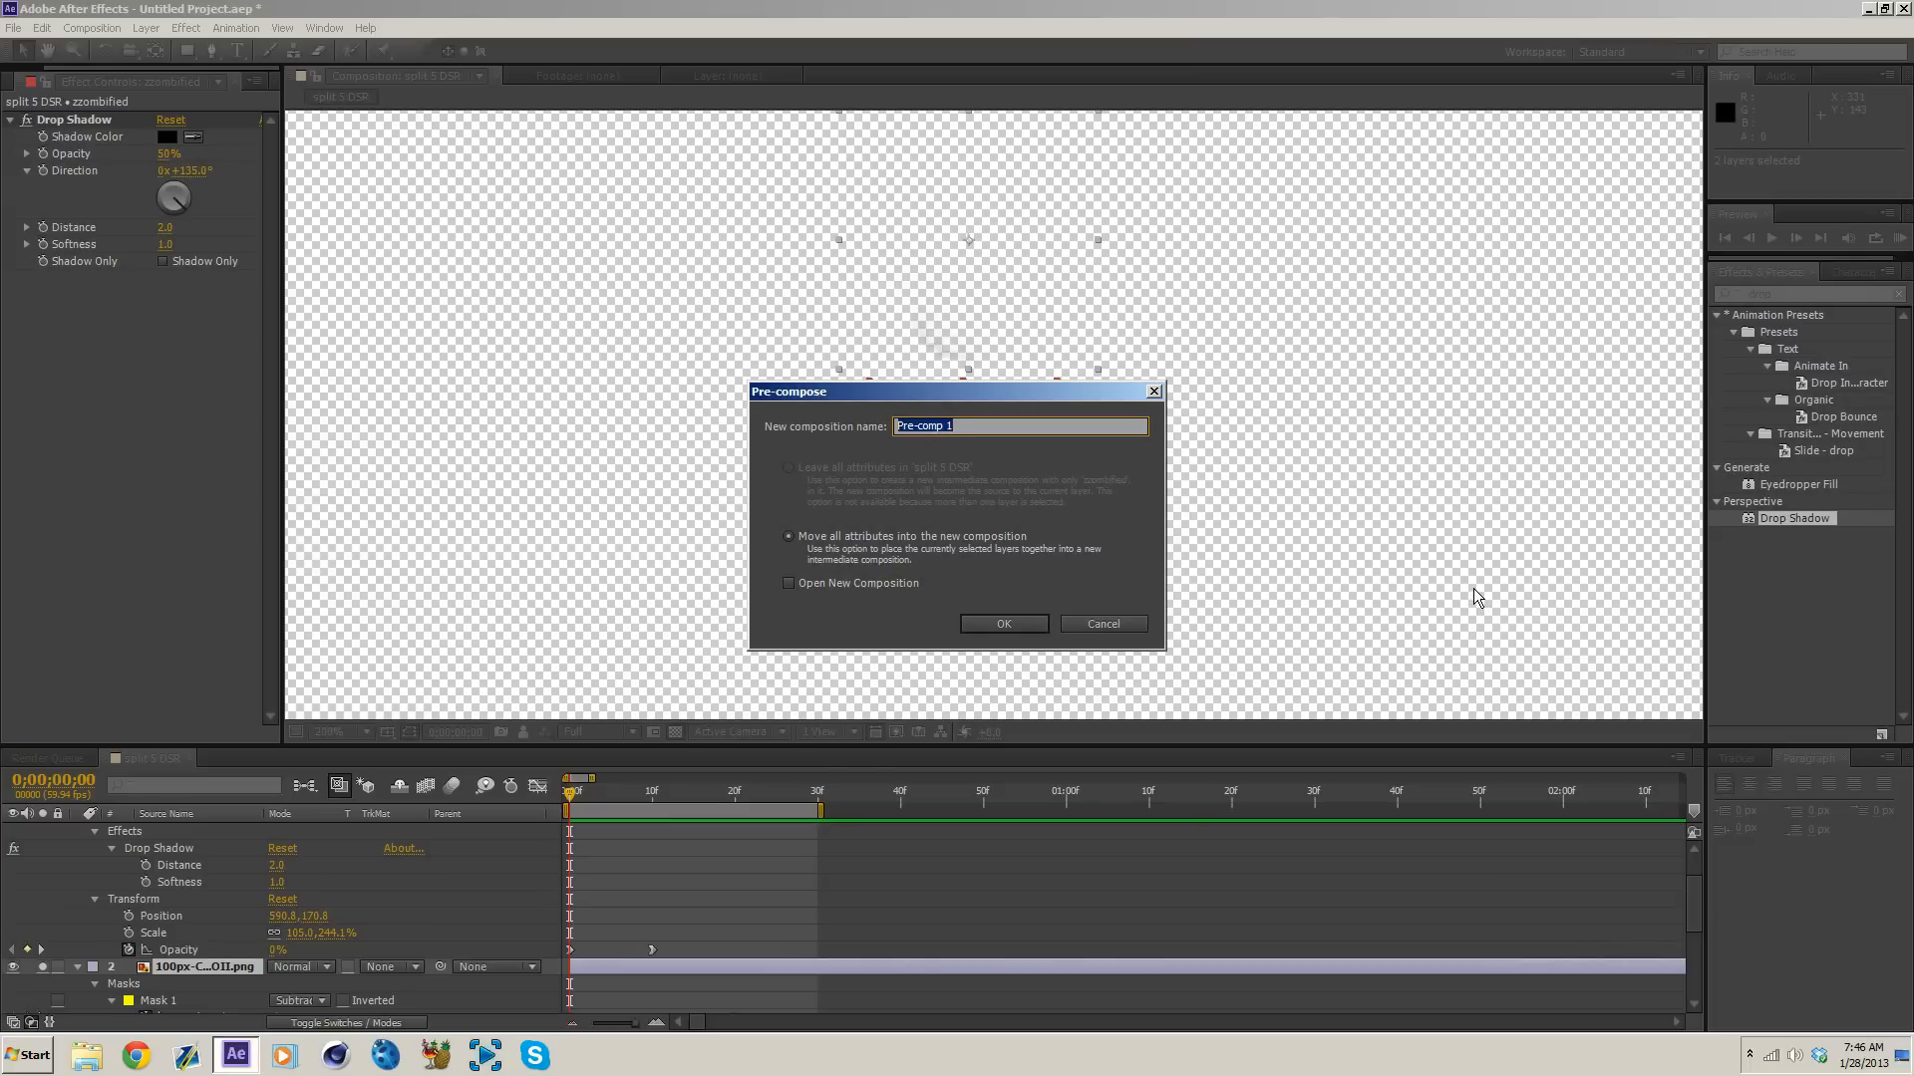
{"action": "type", "text": "Custom medals"}
{"action": "key", "text": "Return"}
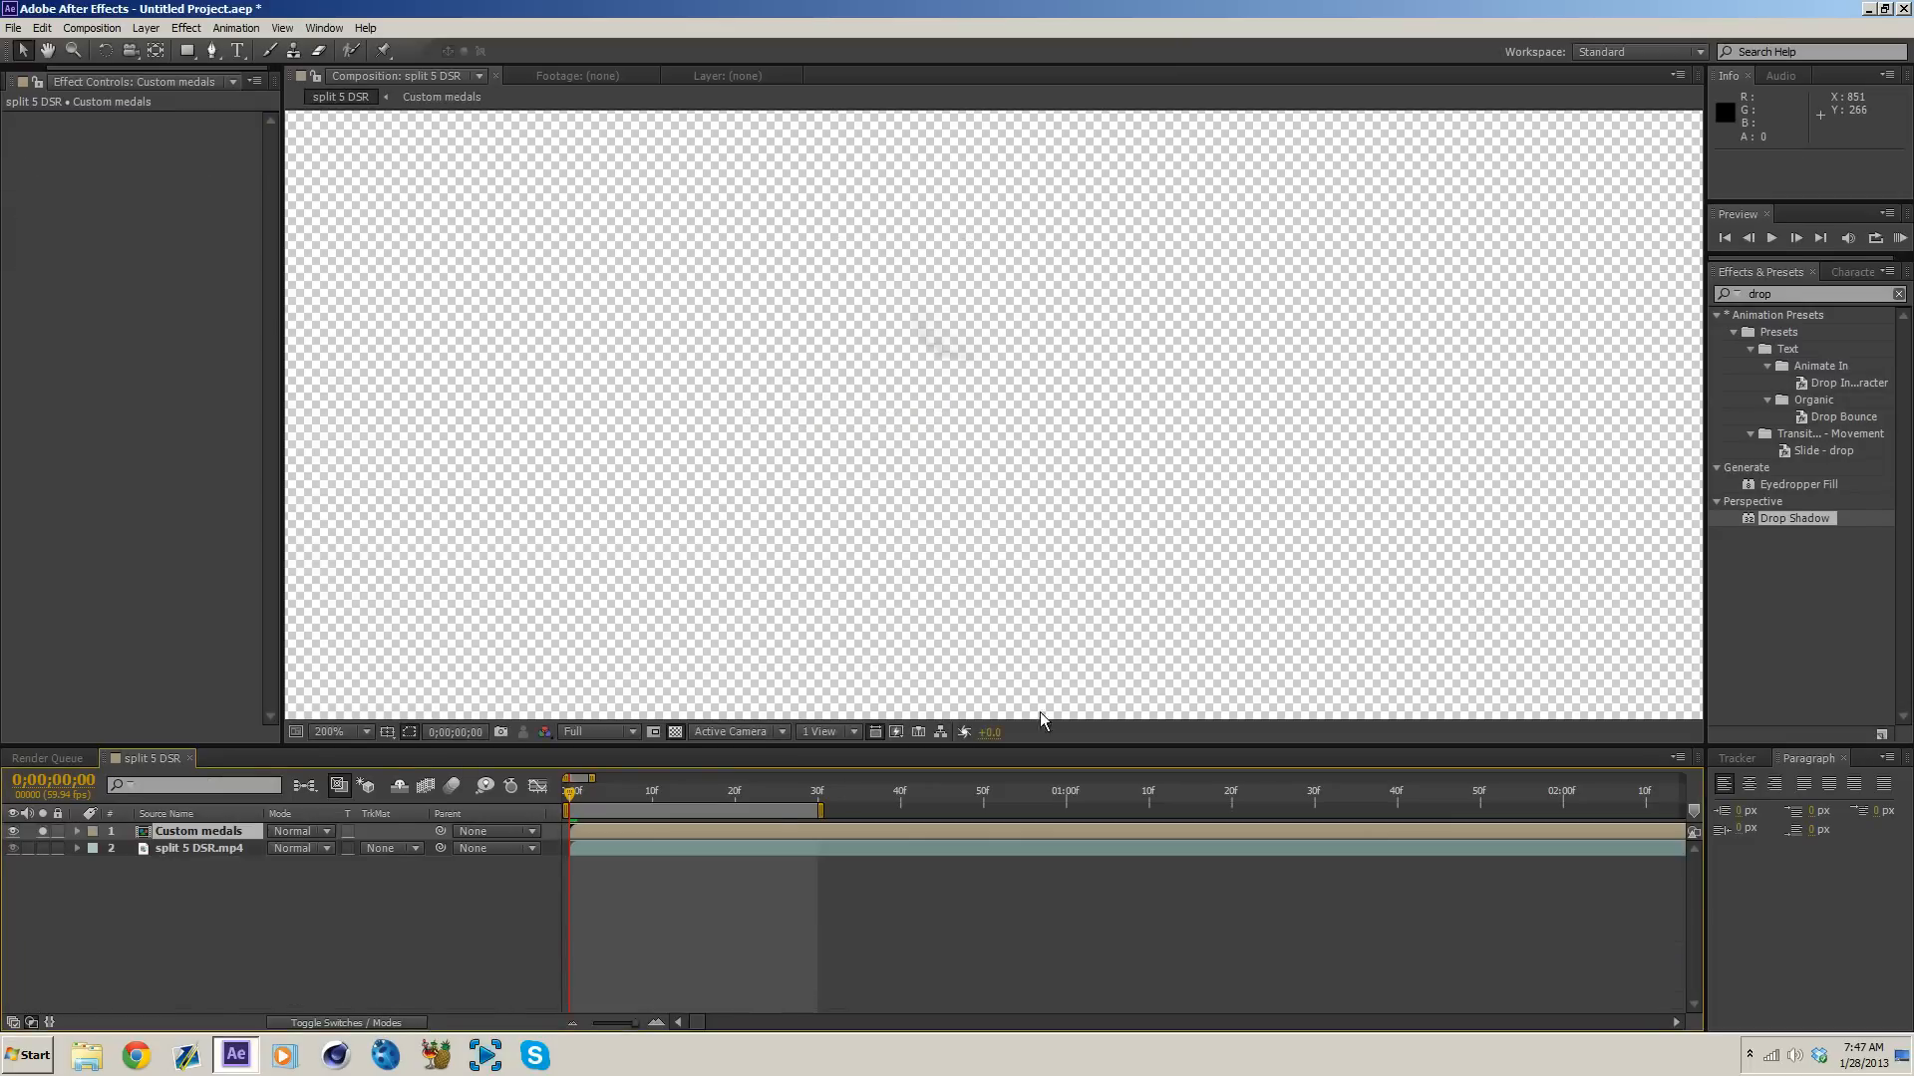
Open the Custom medals composition and set its duration to 0;00;10;31.
{"action": "double_click", "coordinate": [707, 834]}
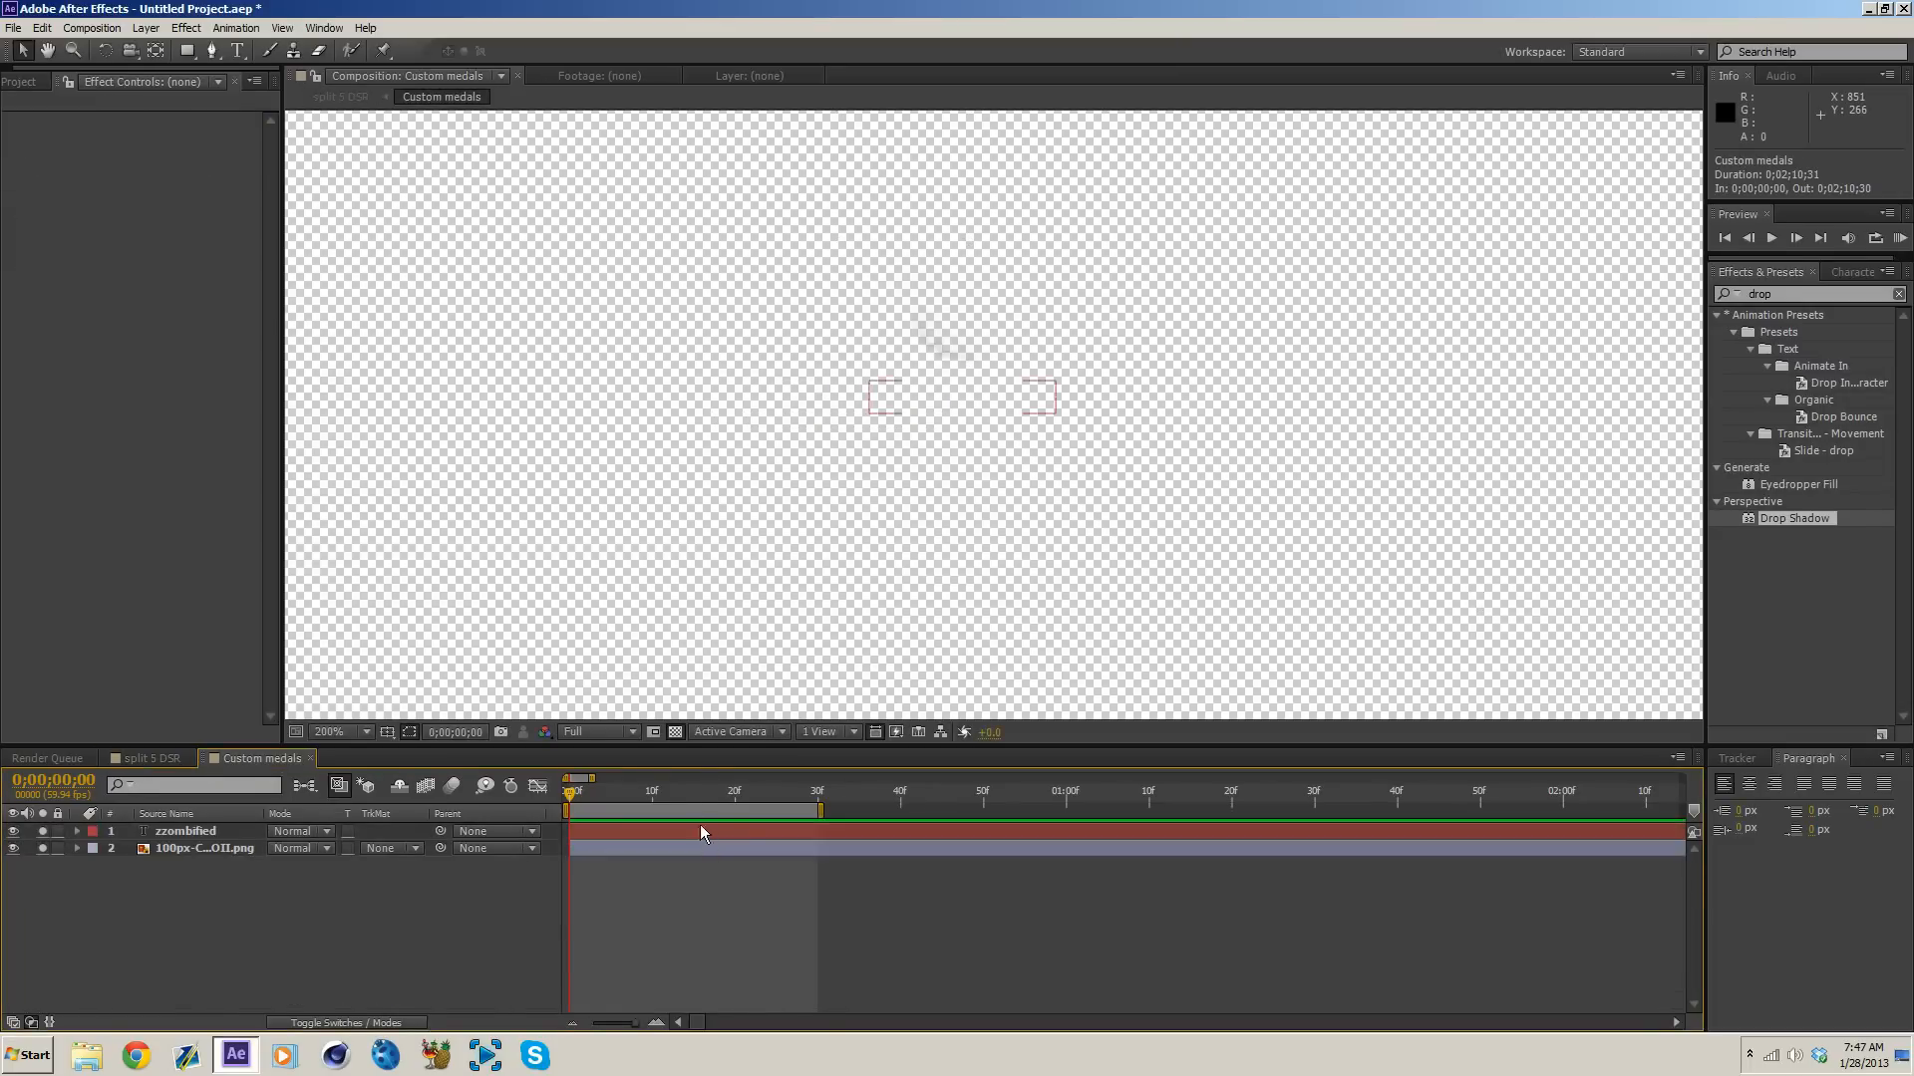
{"action": "left_click_drag", "start_coordinate": [696, 793], "coordinate": [1114, 793]}
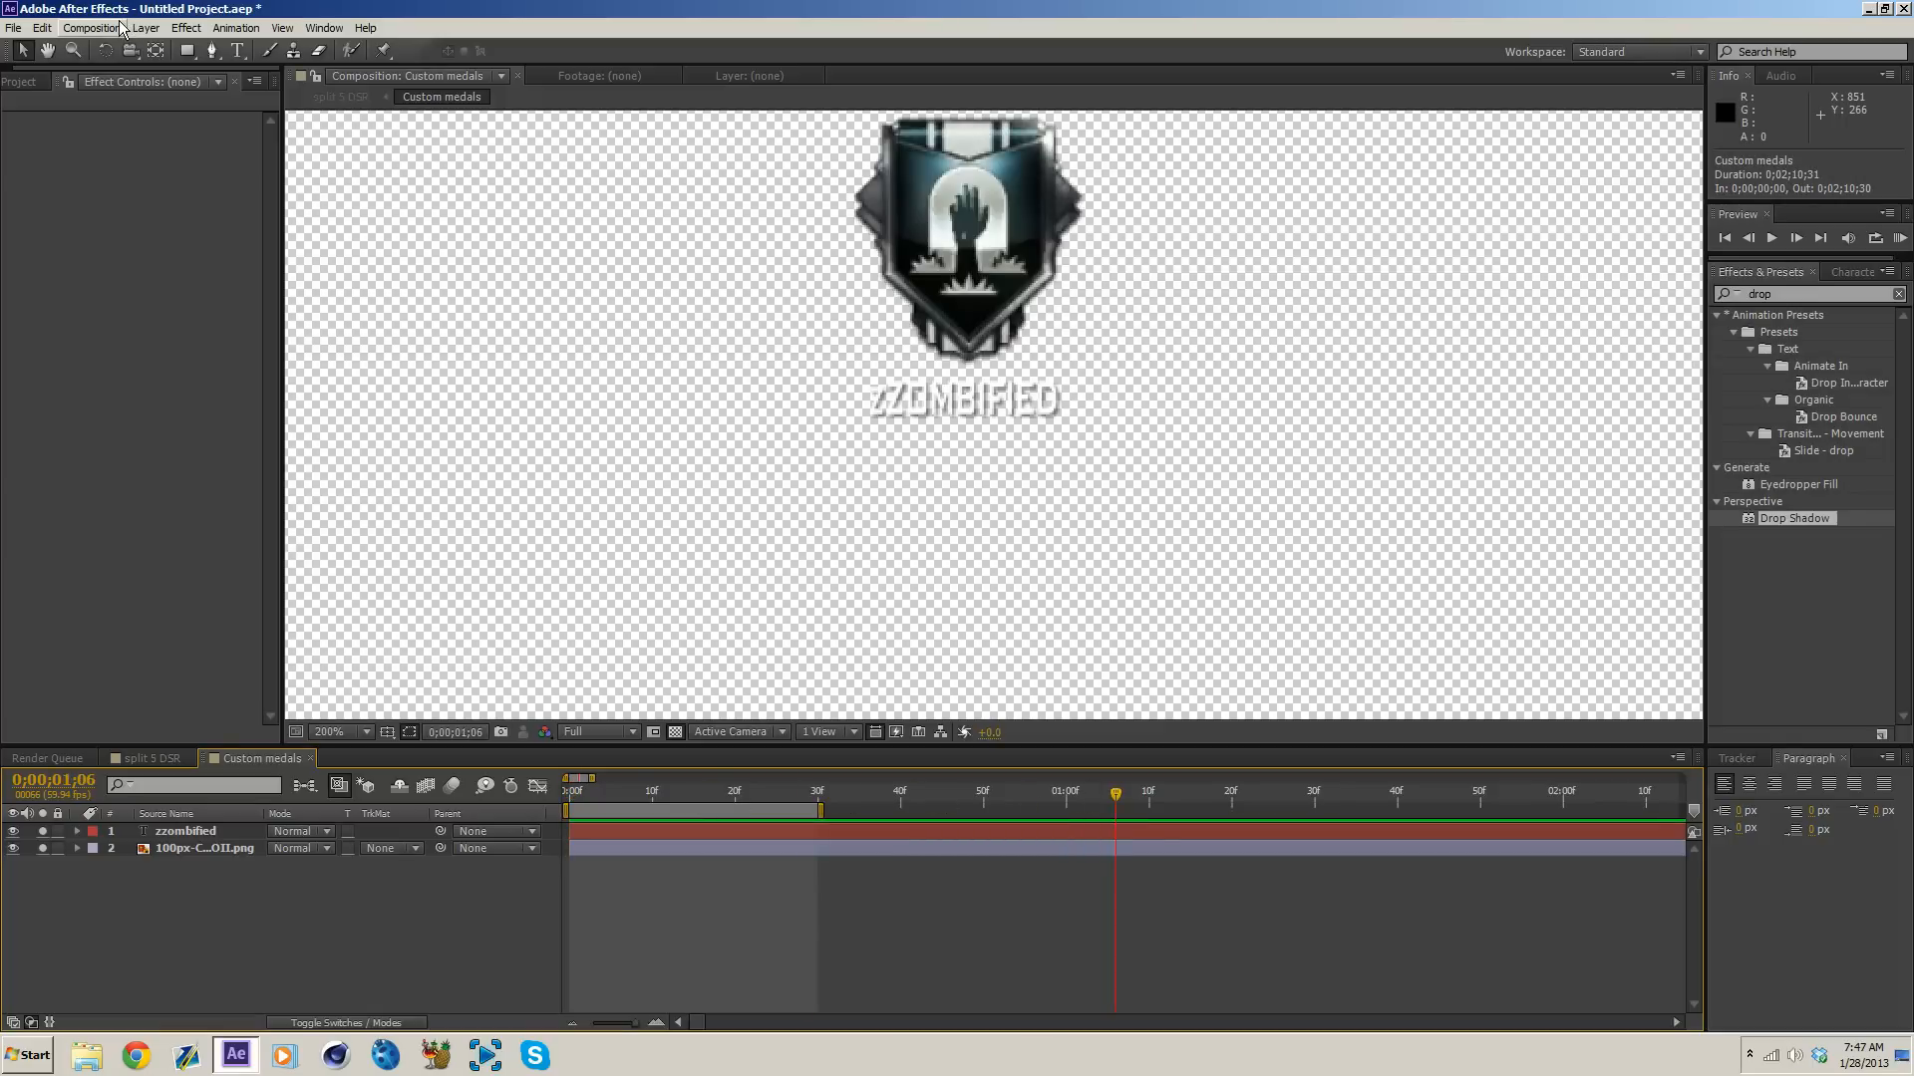
{"action": "left_click", "coordinate": [92, 28]}
{"action": "left_click", "coordinate": [131, 74]}
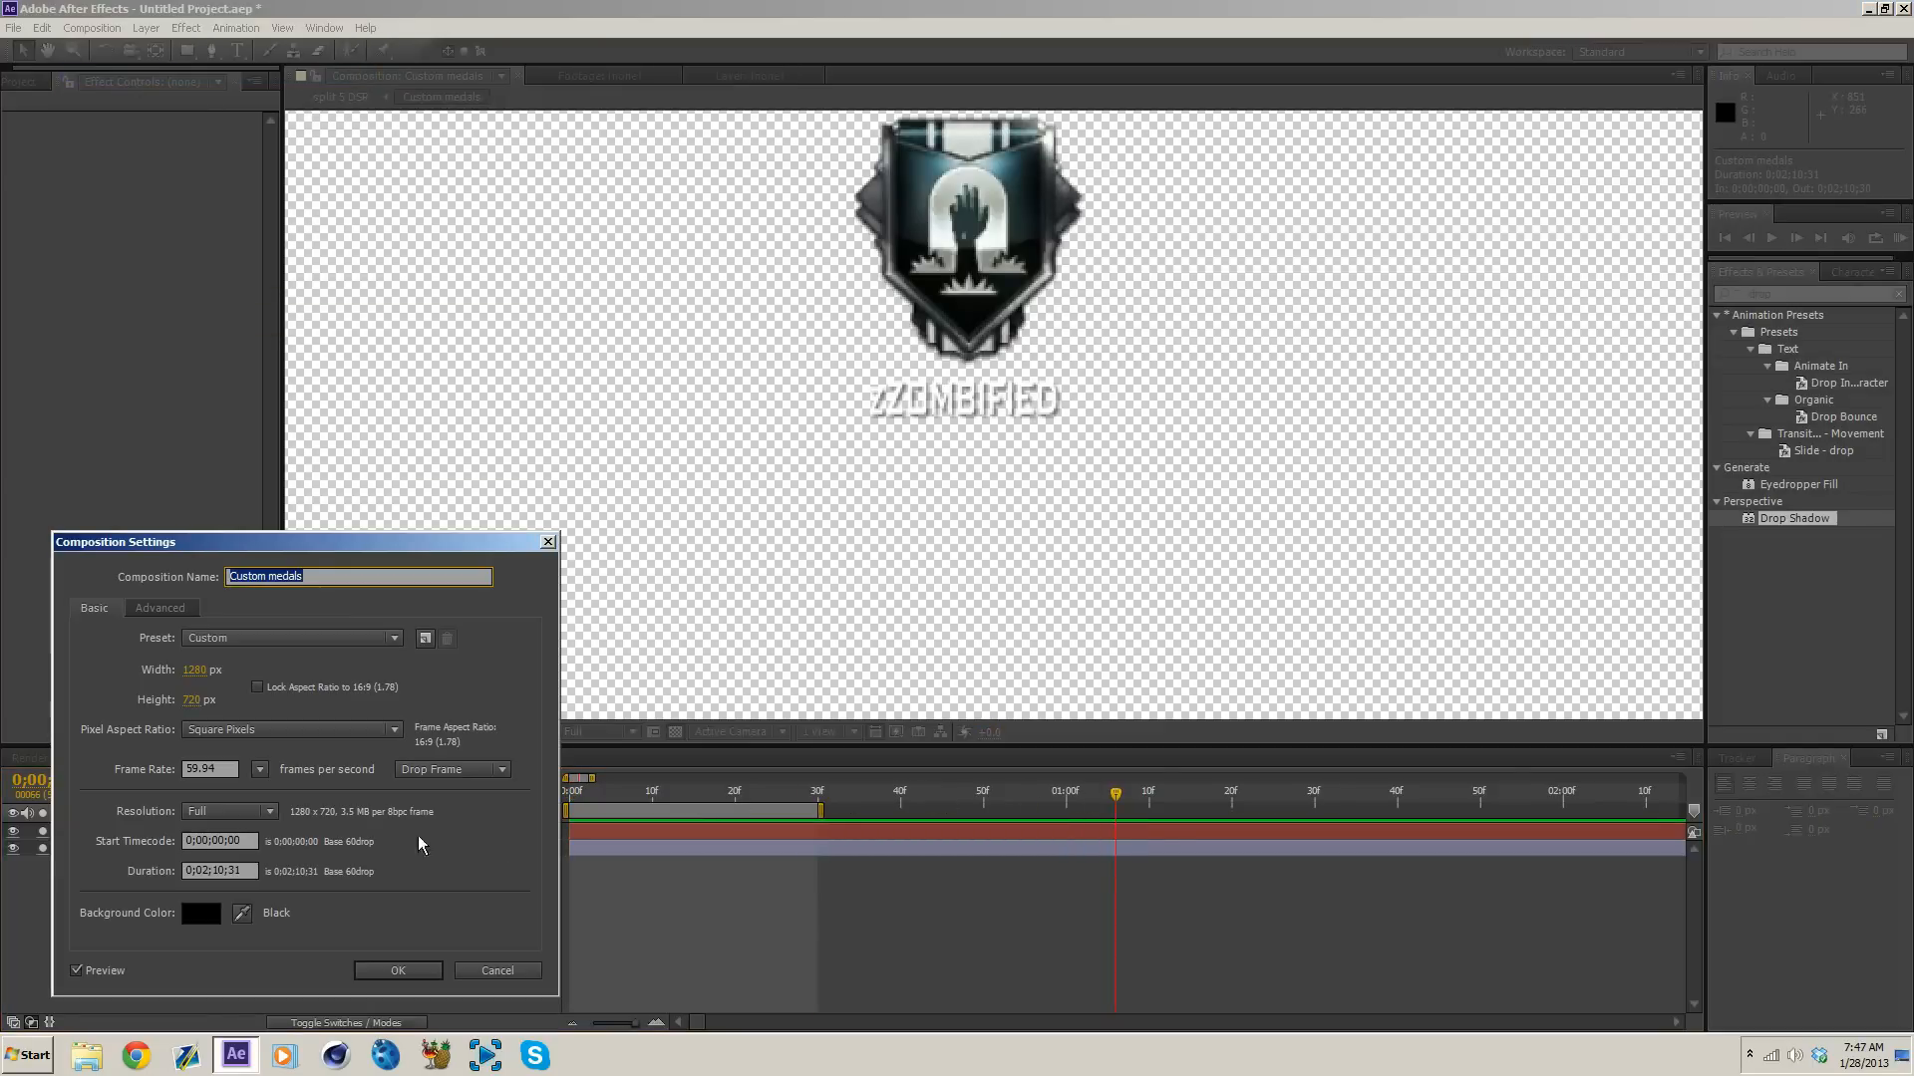
{"action": "left_click", "coordinate": [215, 869]}
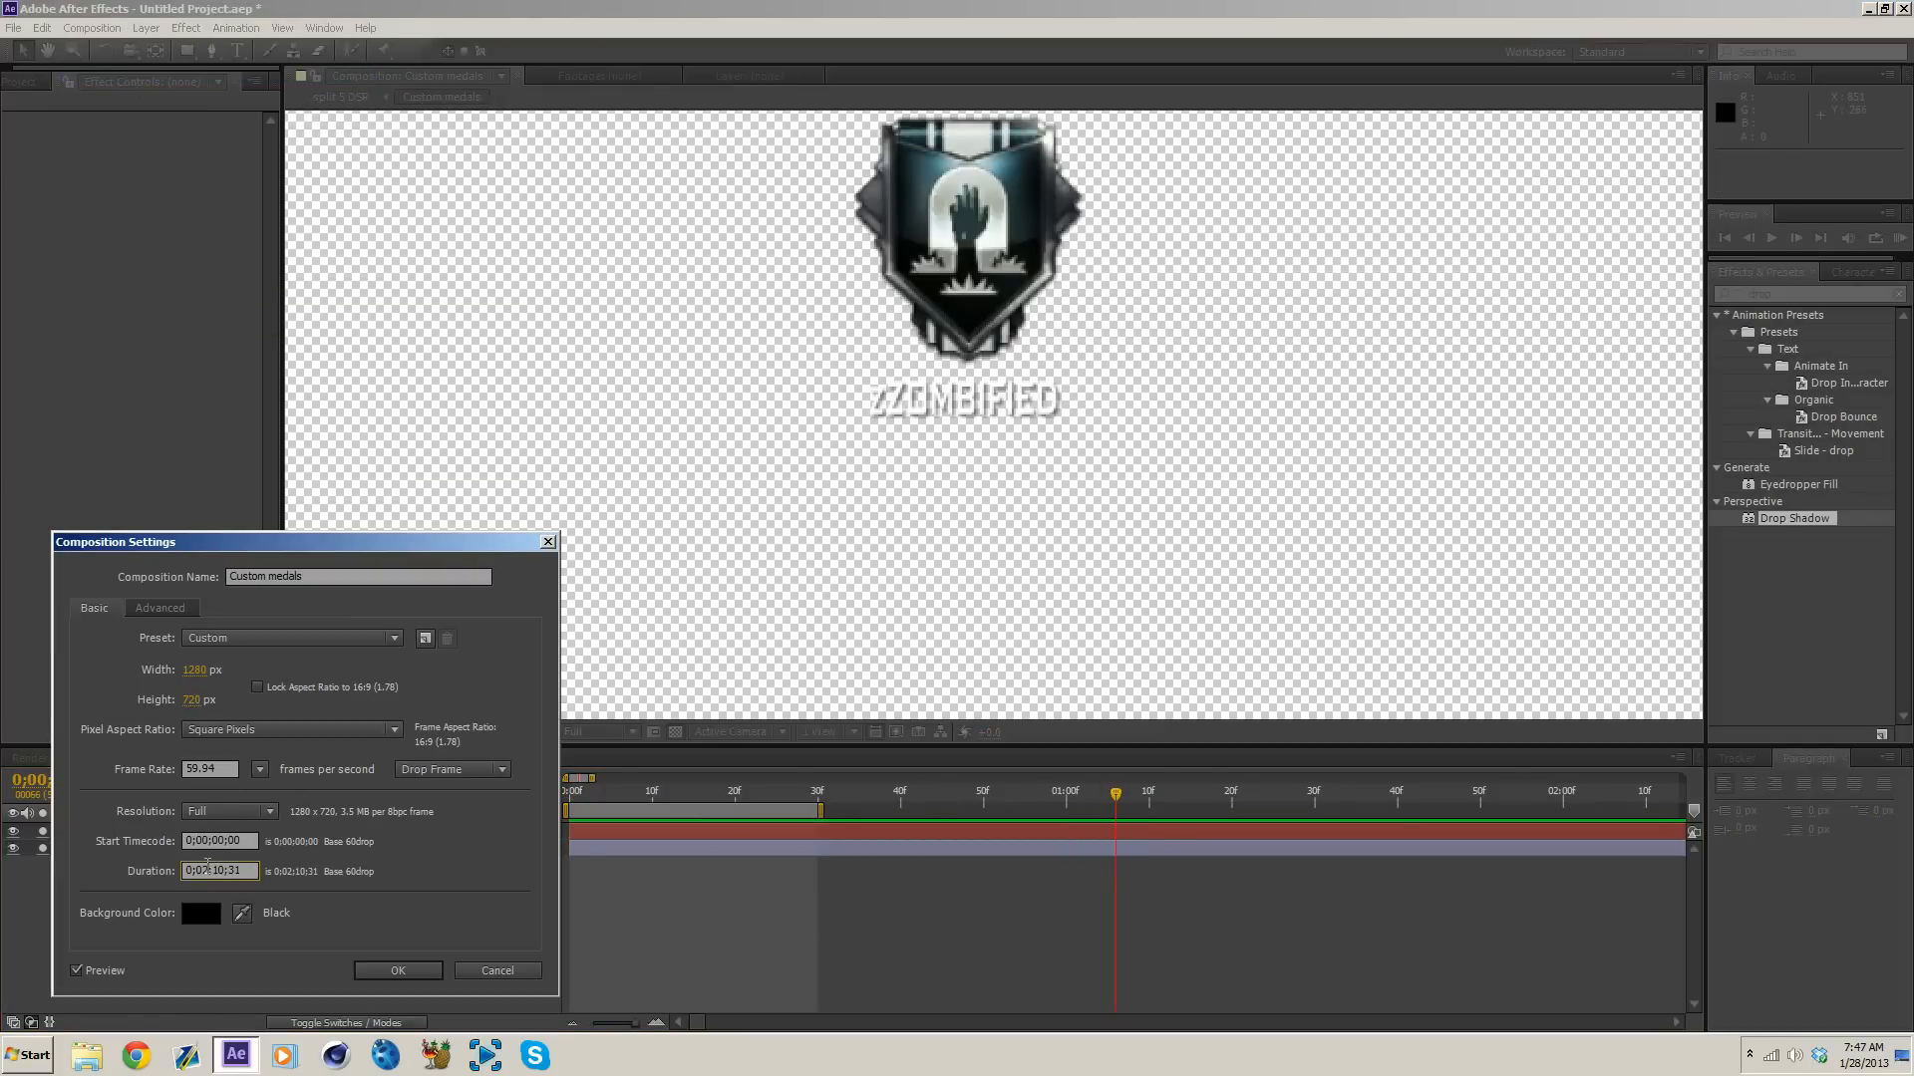
{"action": "key", "text": "BackSpace"}
{"action": "left_click", "coordinate": [400, 971]}
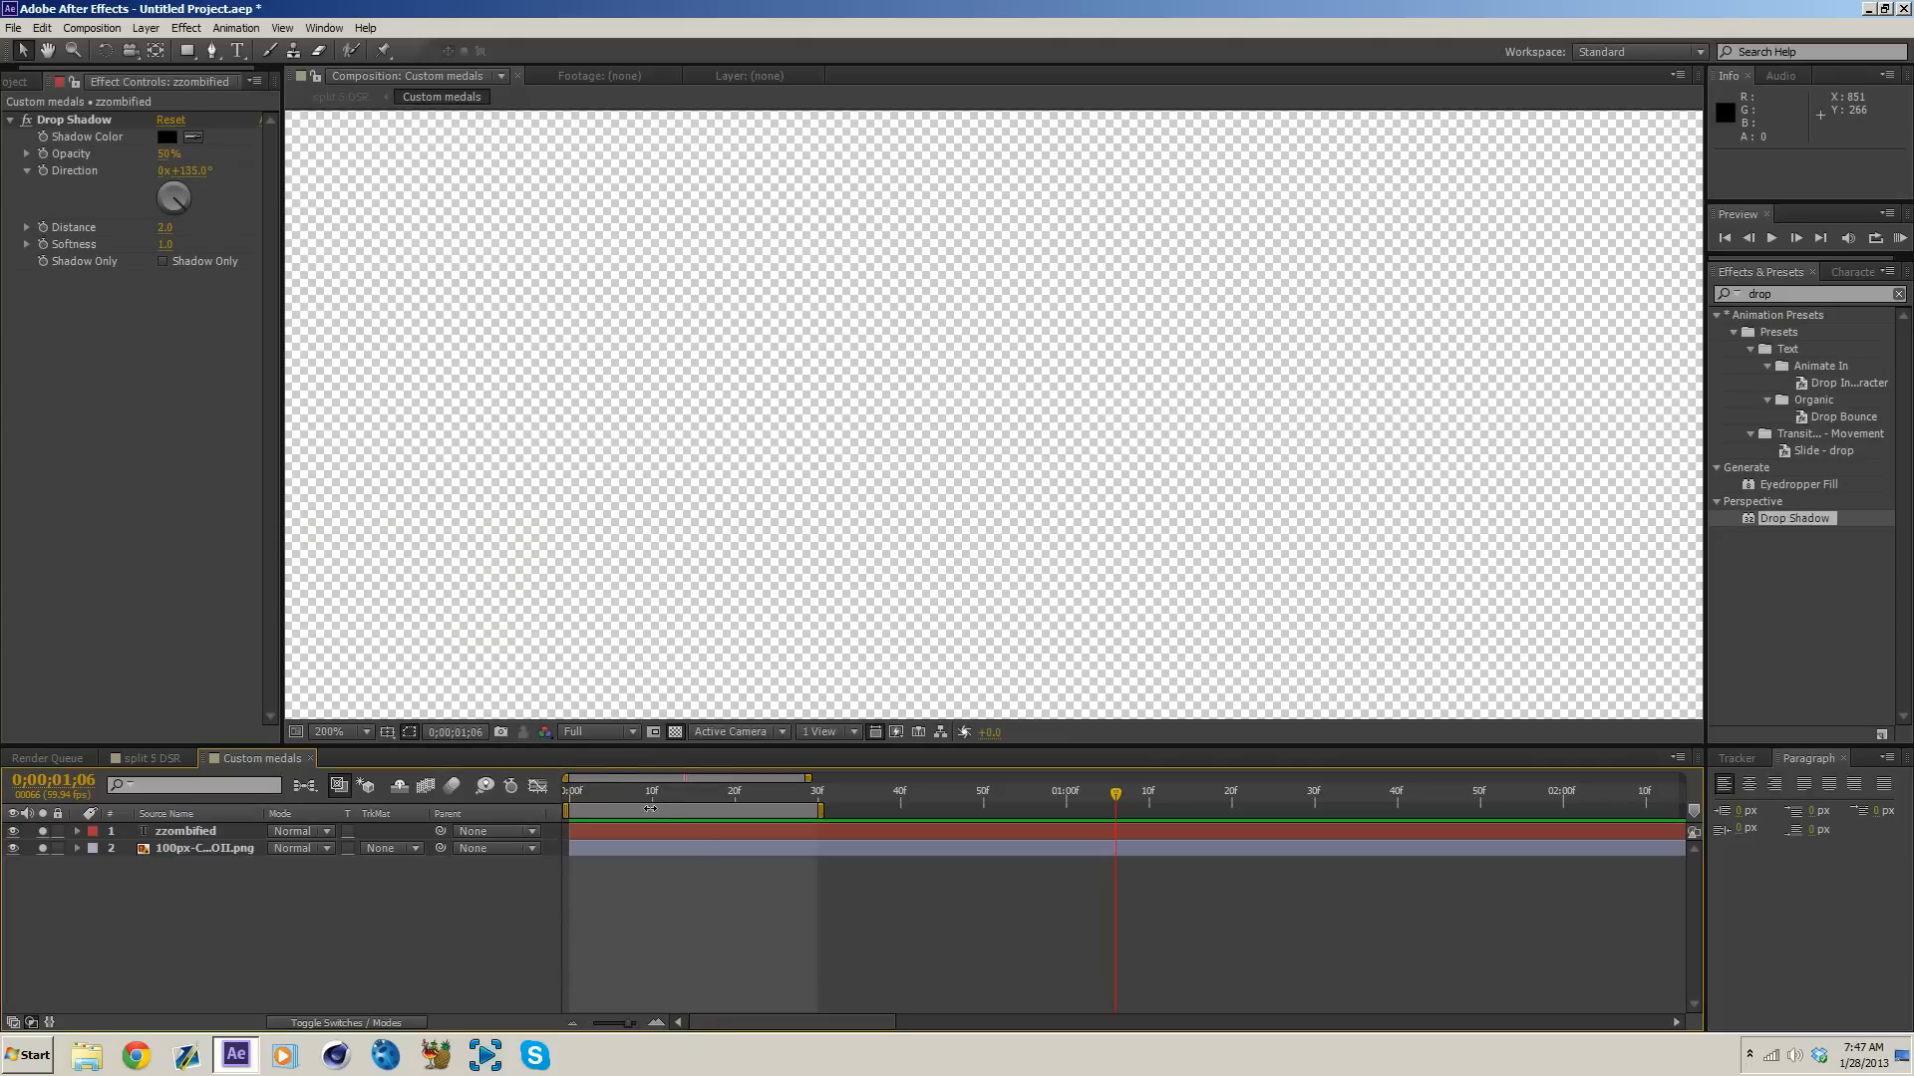
Extend the Custom medals work area to the composition's full length and play a RAM preview.
{"action": "left_click_drag", "start_coordinate": [808, 777], "coordinate": [1684, 778]}
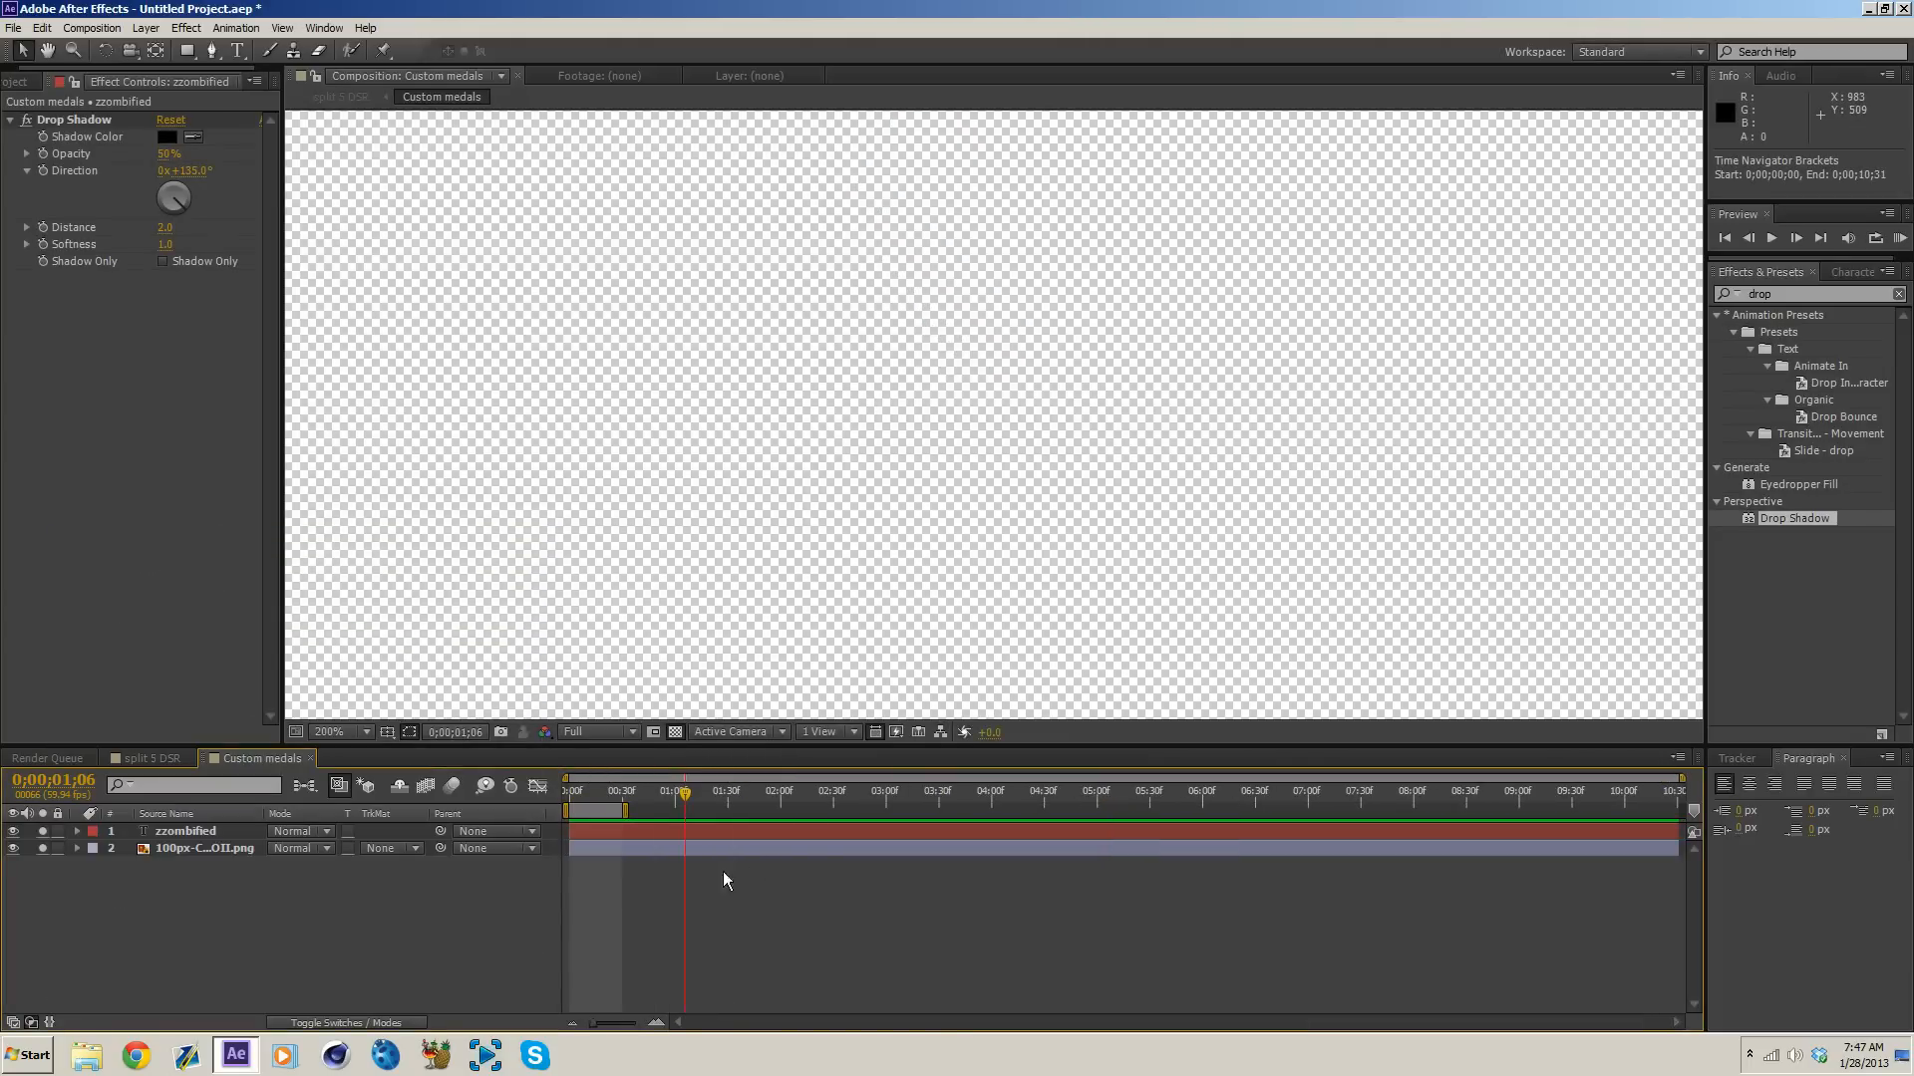
{"action": "double_click", "coordinate": [630, 811]}
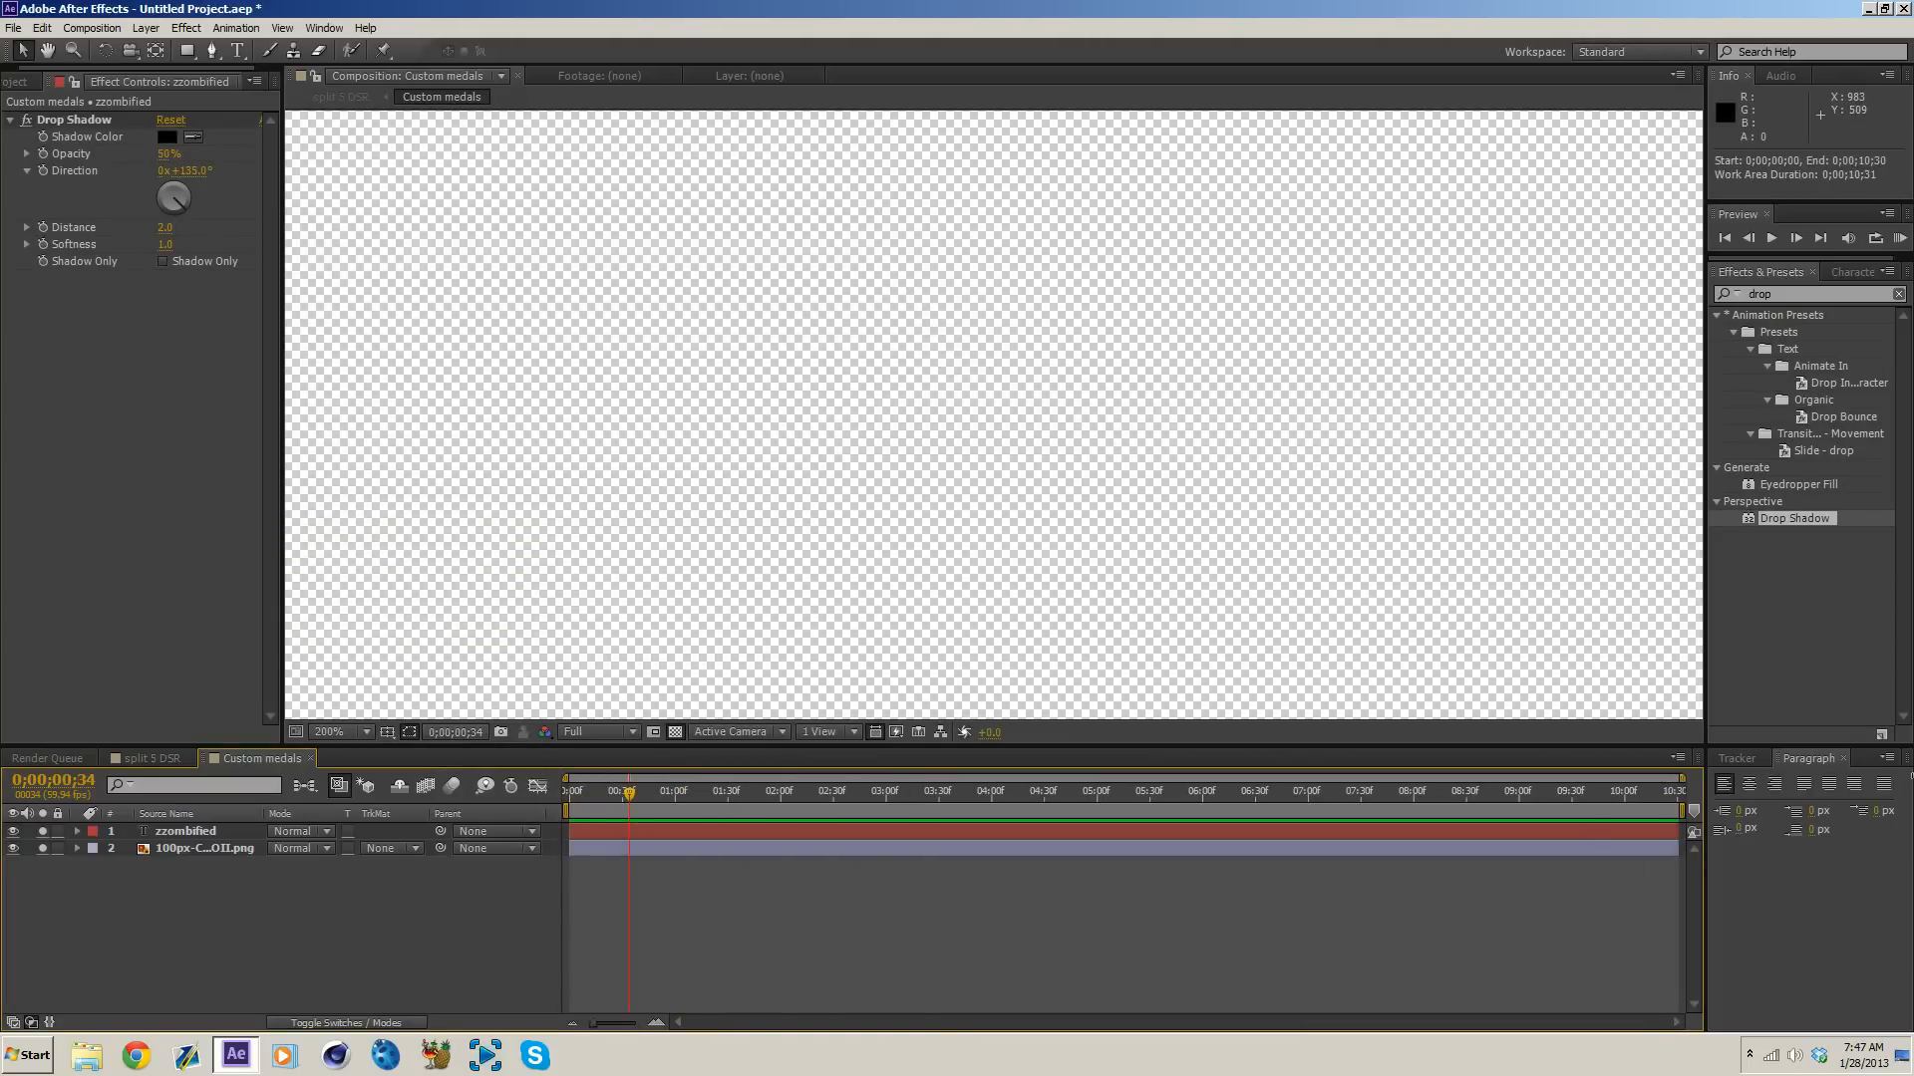
{"action": "left_click", "coordinate": [1900, 236]}
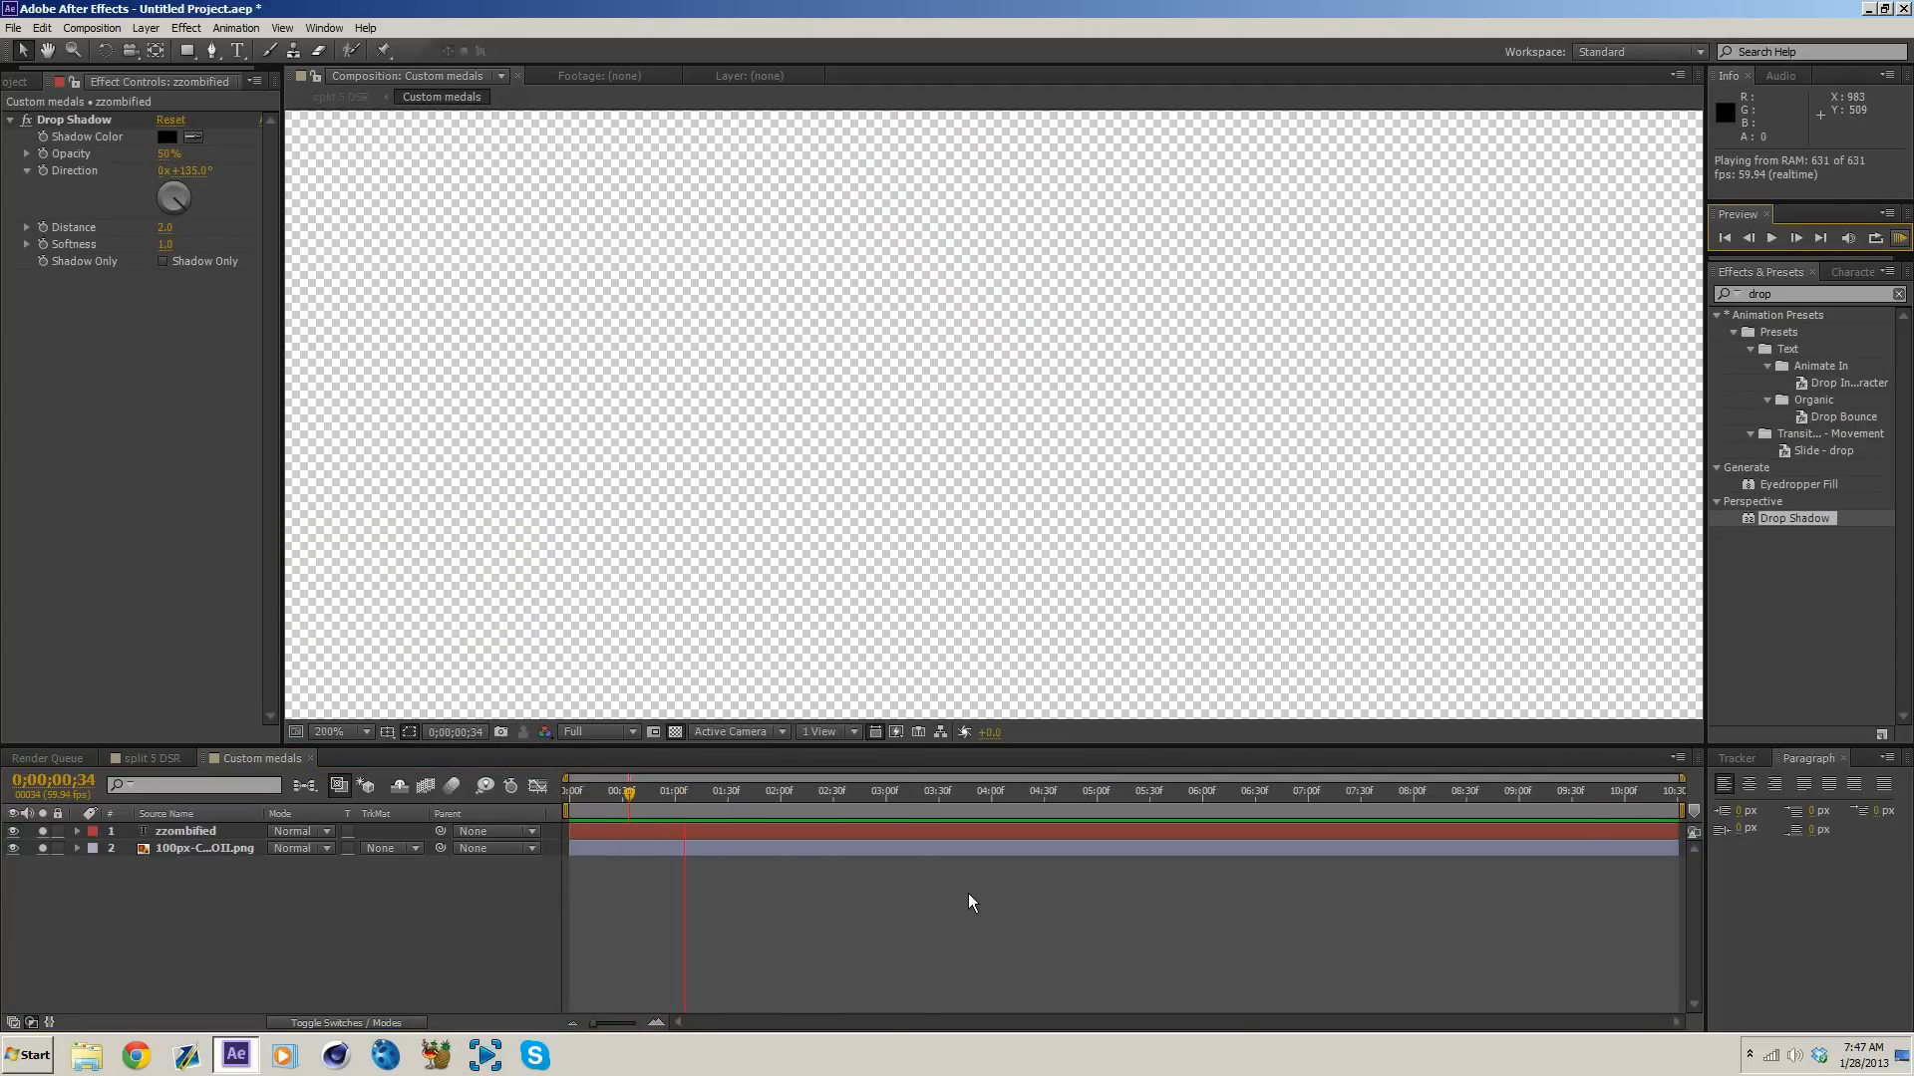
{"action": "scroll", "coordinate": [851, 225], "scroll_direction": "down", "scroll_amount": 4}
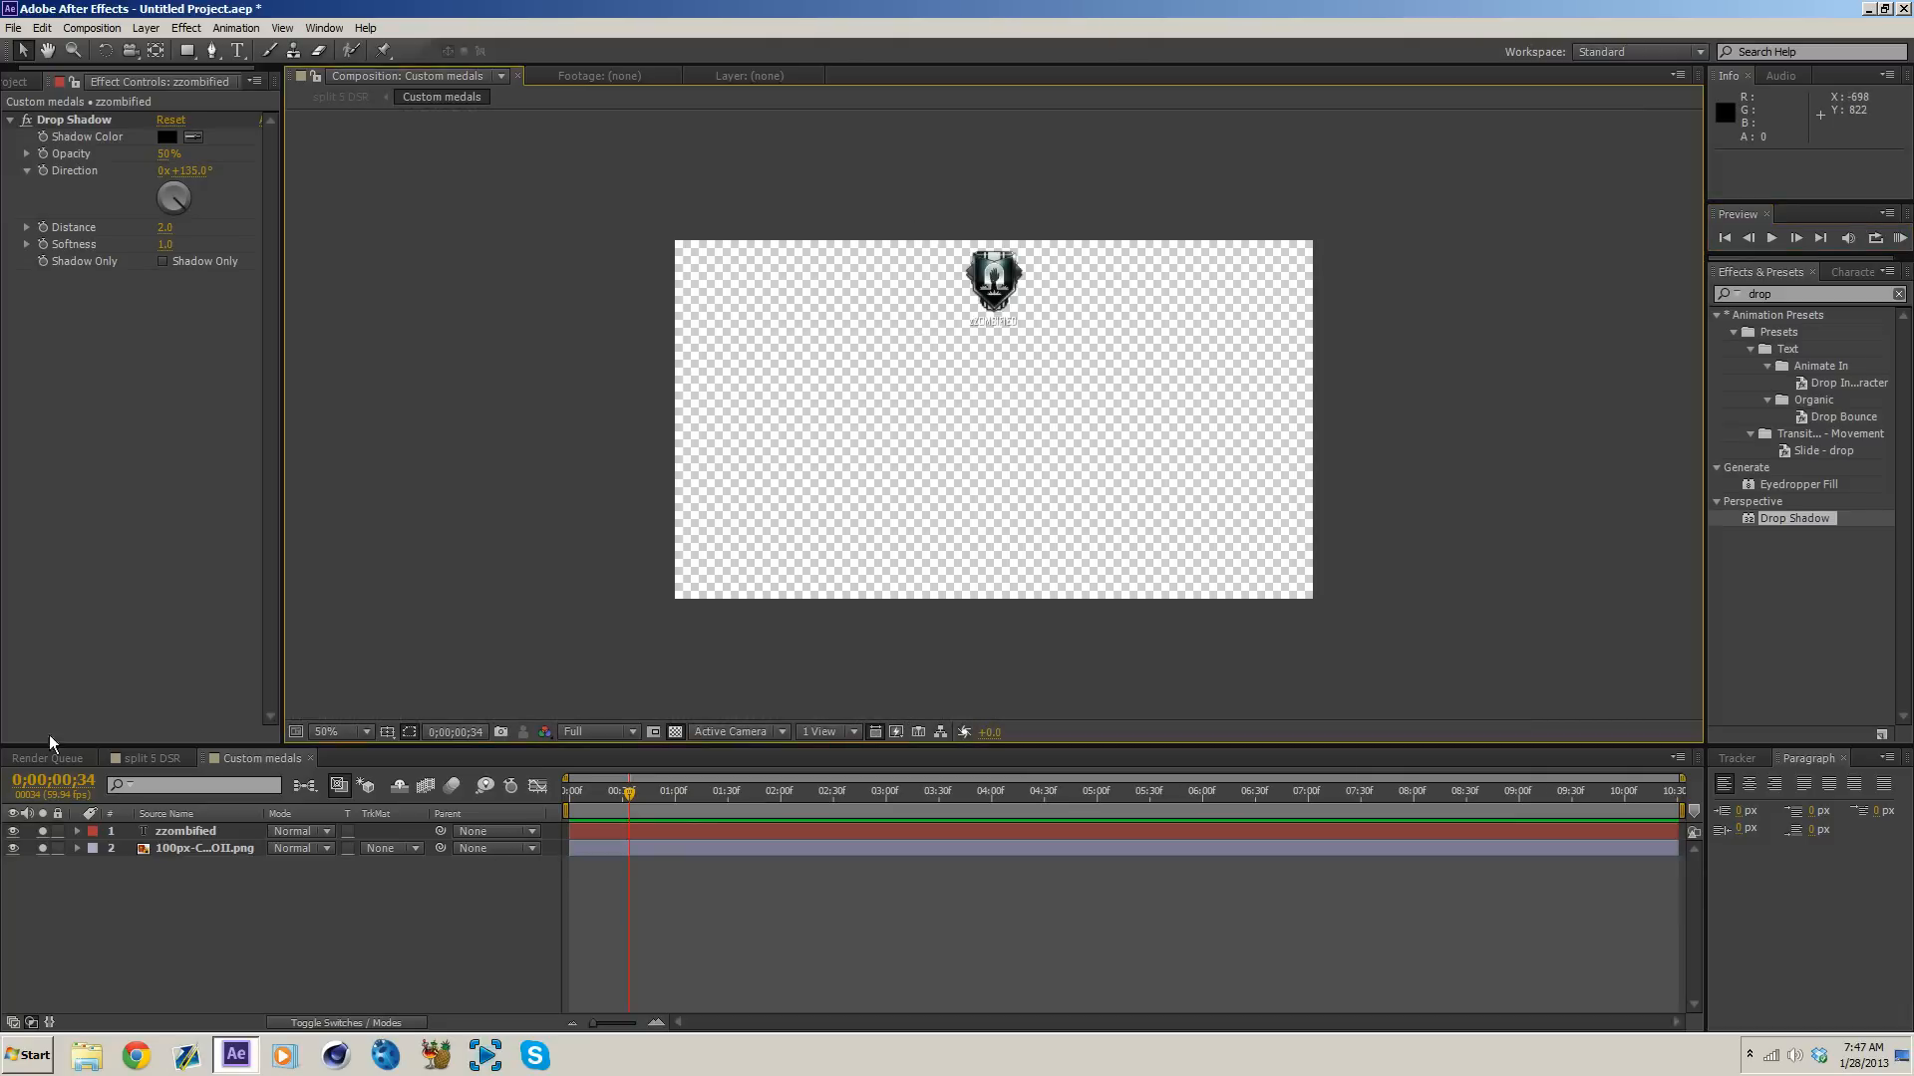
Return to the split 5 DSR composition and make two duplicates of the Custom medals composition in the project.
{"action": "left_click", "coordinate": [148, 757]}
{"action": "left_click_drag", "start_coordinate": [606, 792], "coordinate": [694, 816]}
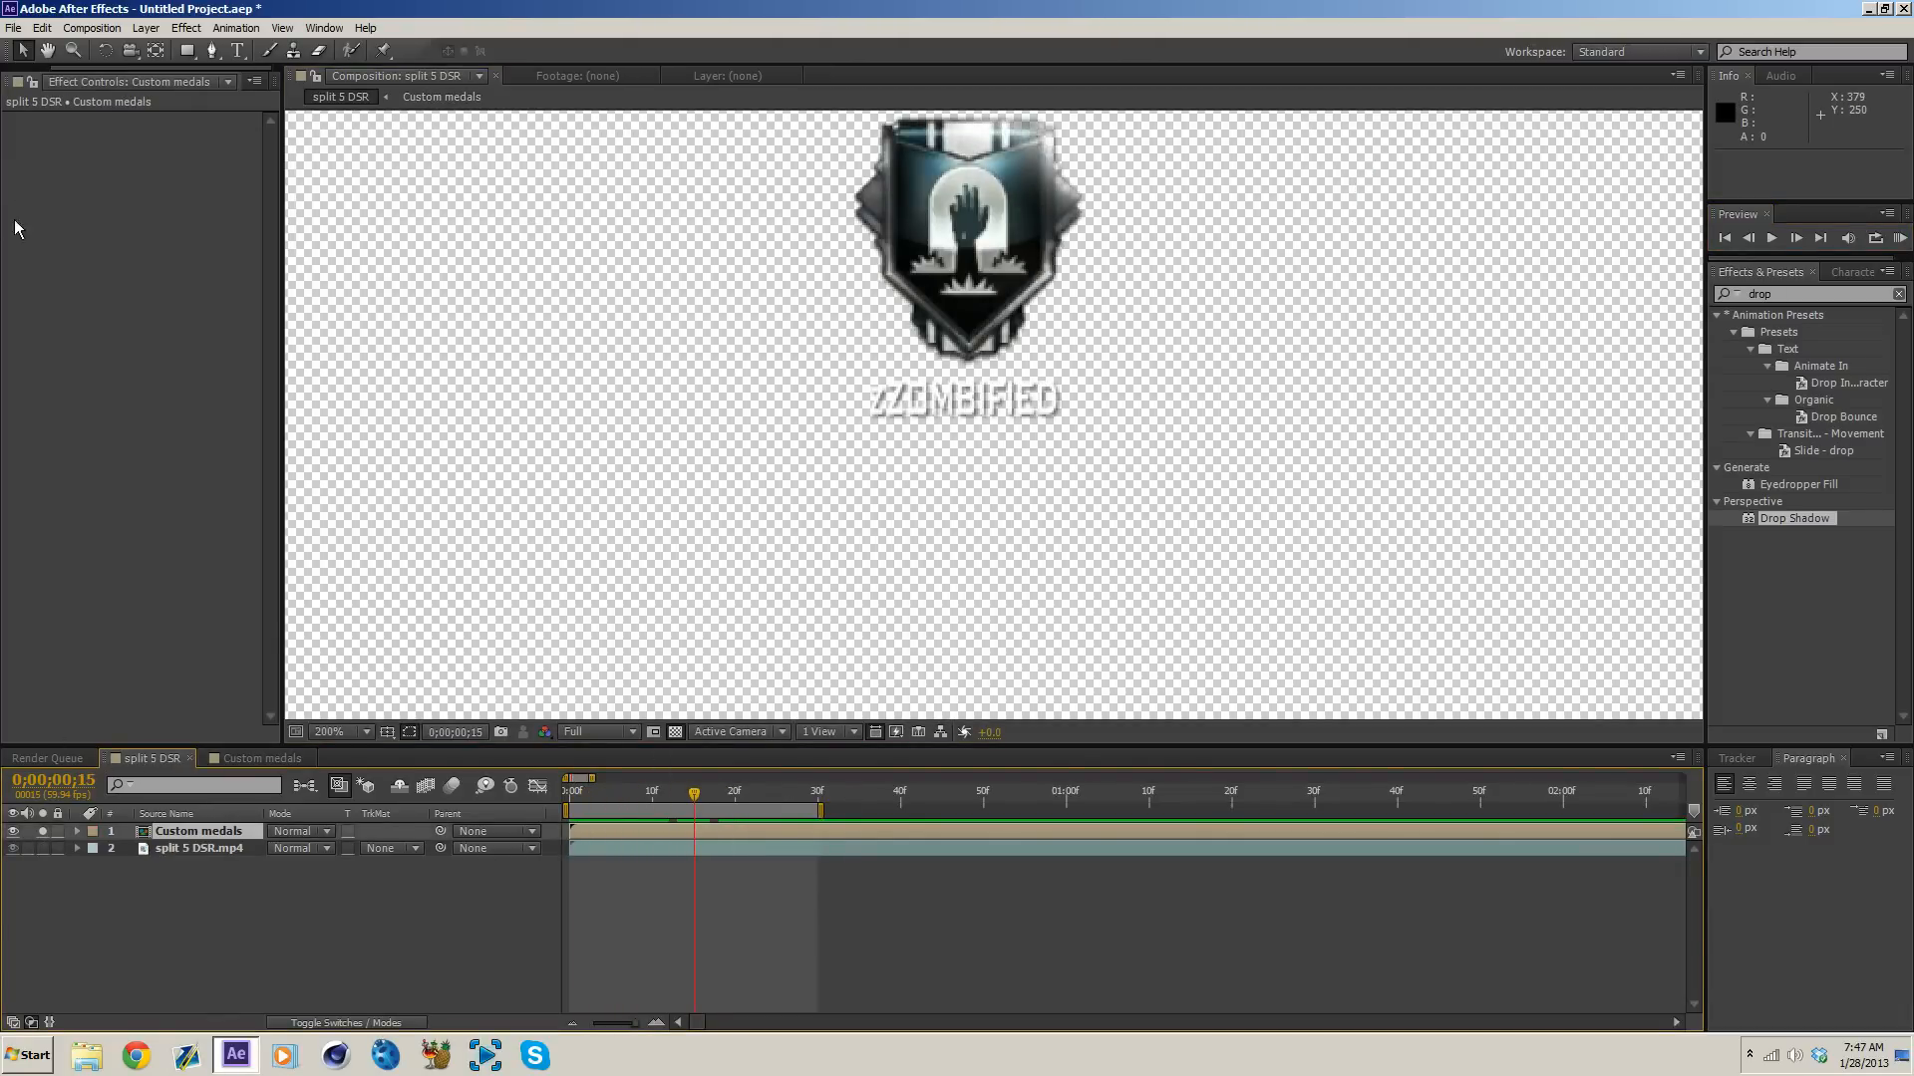
{"action": "left_click", "coordinate": [15, 82]}
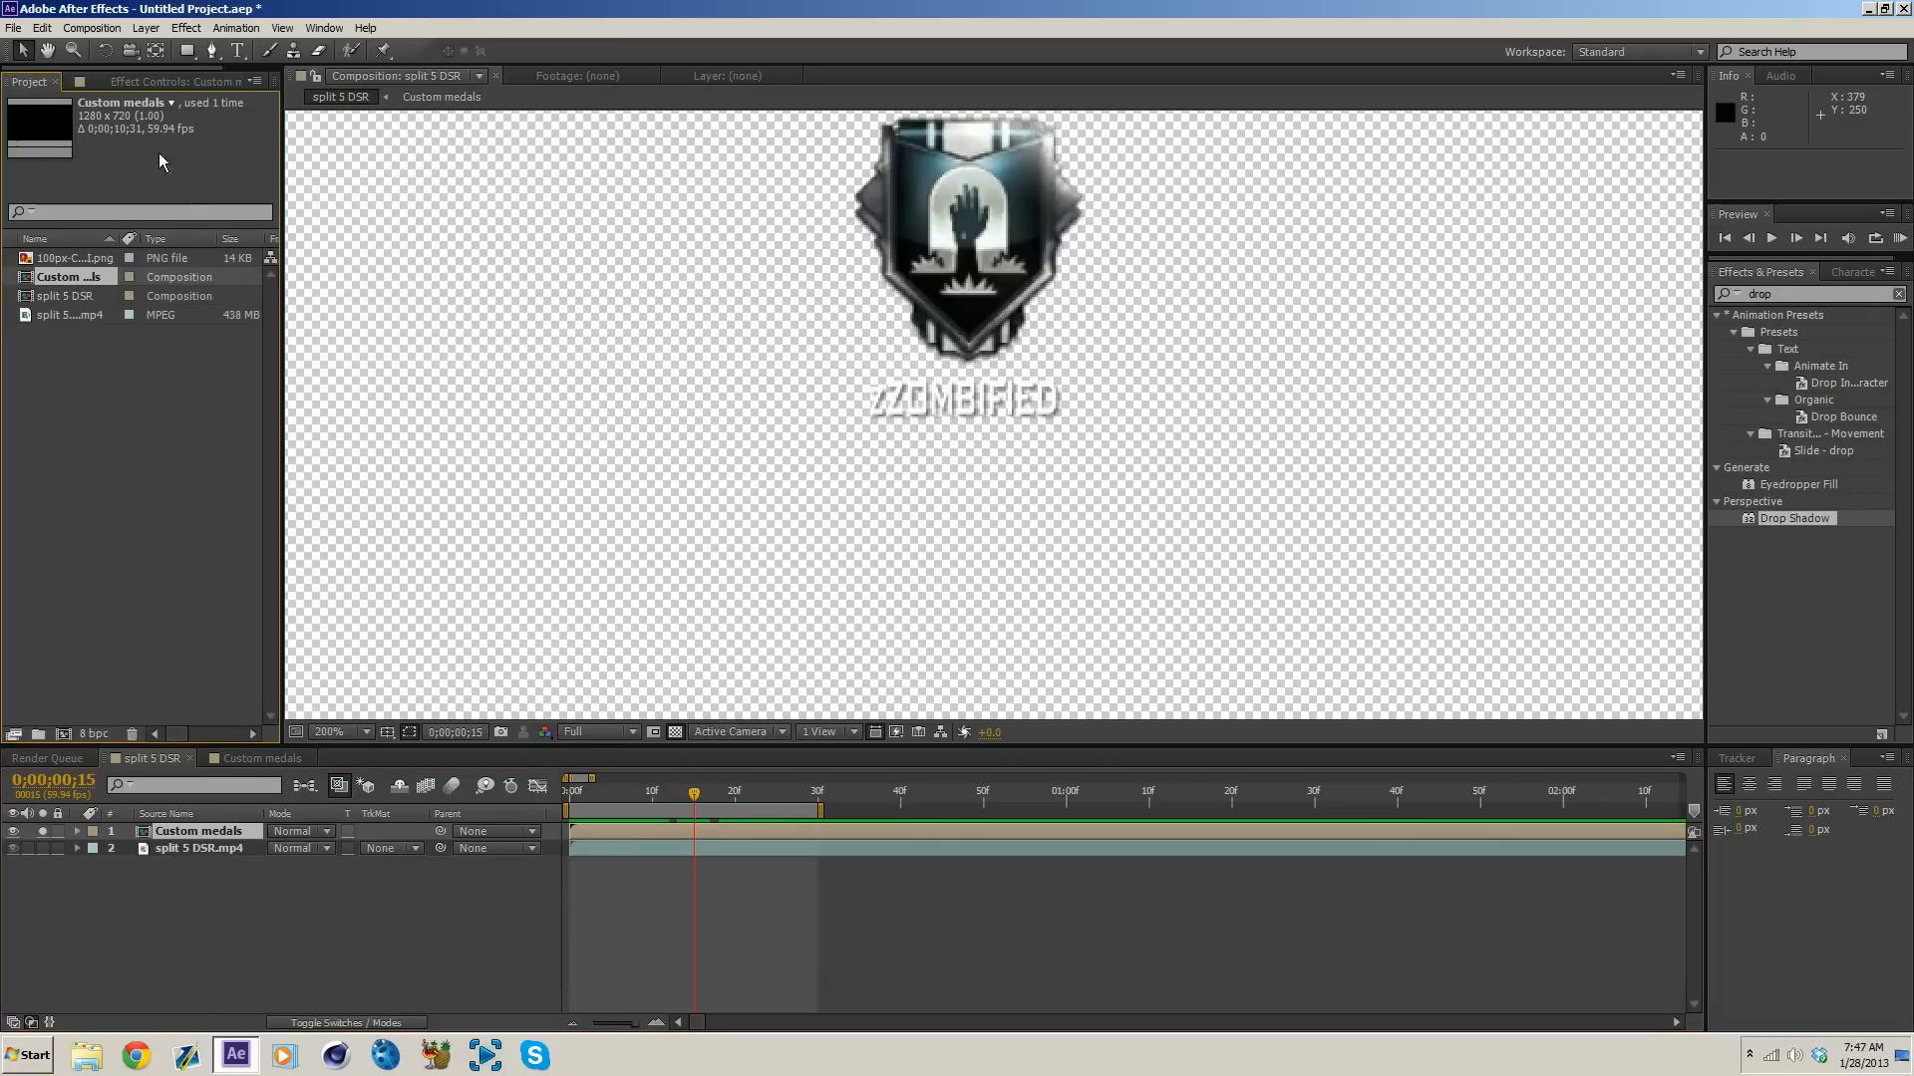
{"action": "left_click", "coordinate": [65, 279]}
{"action": "key", "text": "ctrl+d"}
{"action": "key", "text": "ctrl+d"}
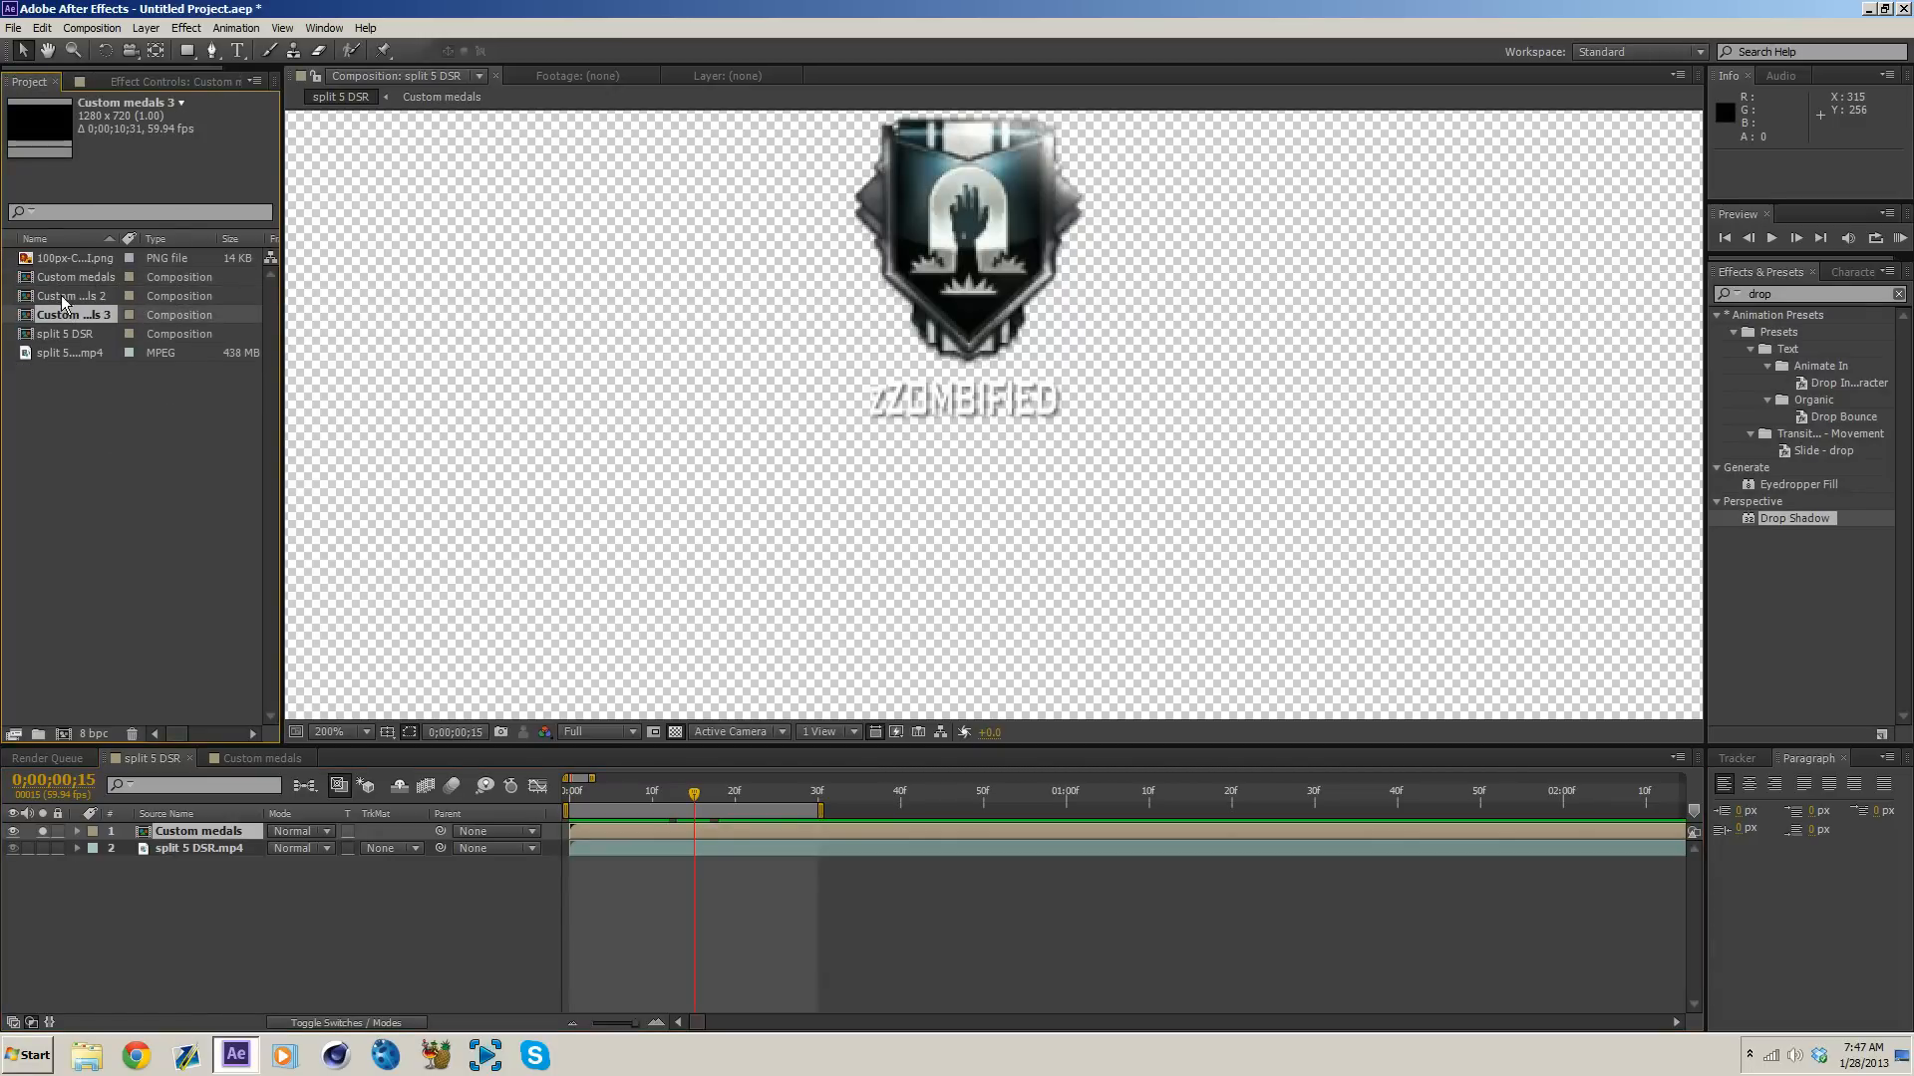
Open the Custom medals 2 composition and change the caption under its medal to "POOPED ON".
{"action": "double_click", "coordinate": [62, 296]}
{"action": "left_click", "coordinate": [746, 849]}
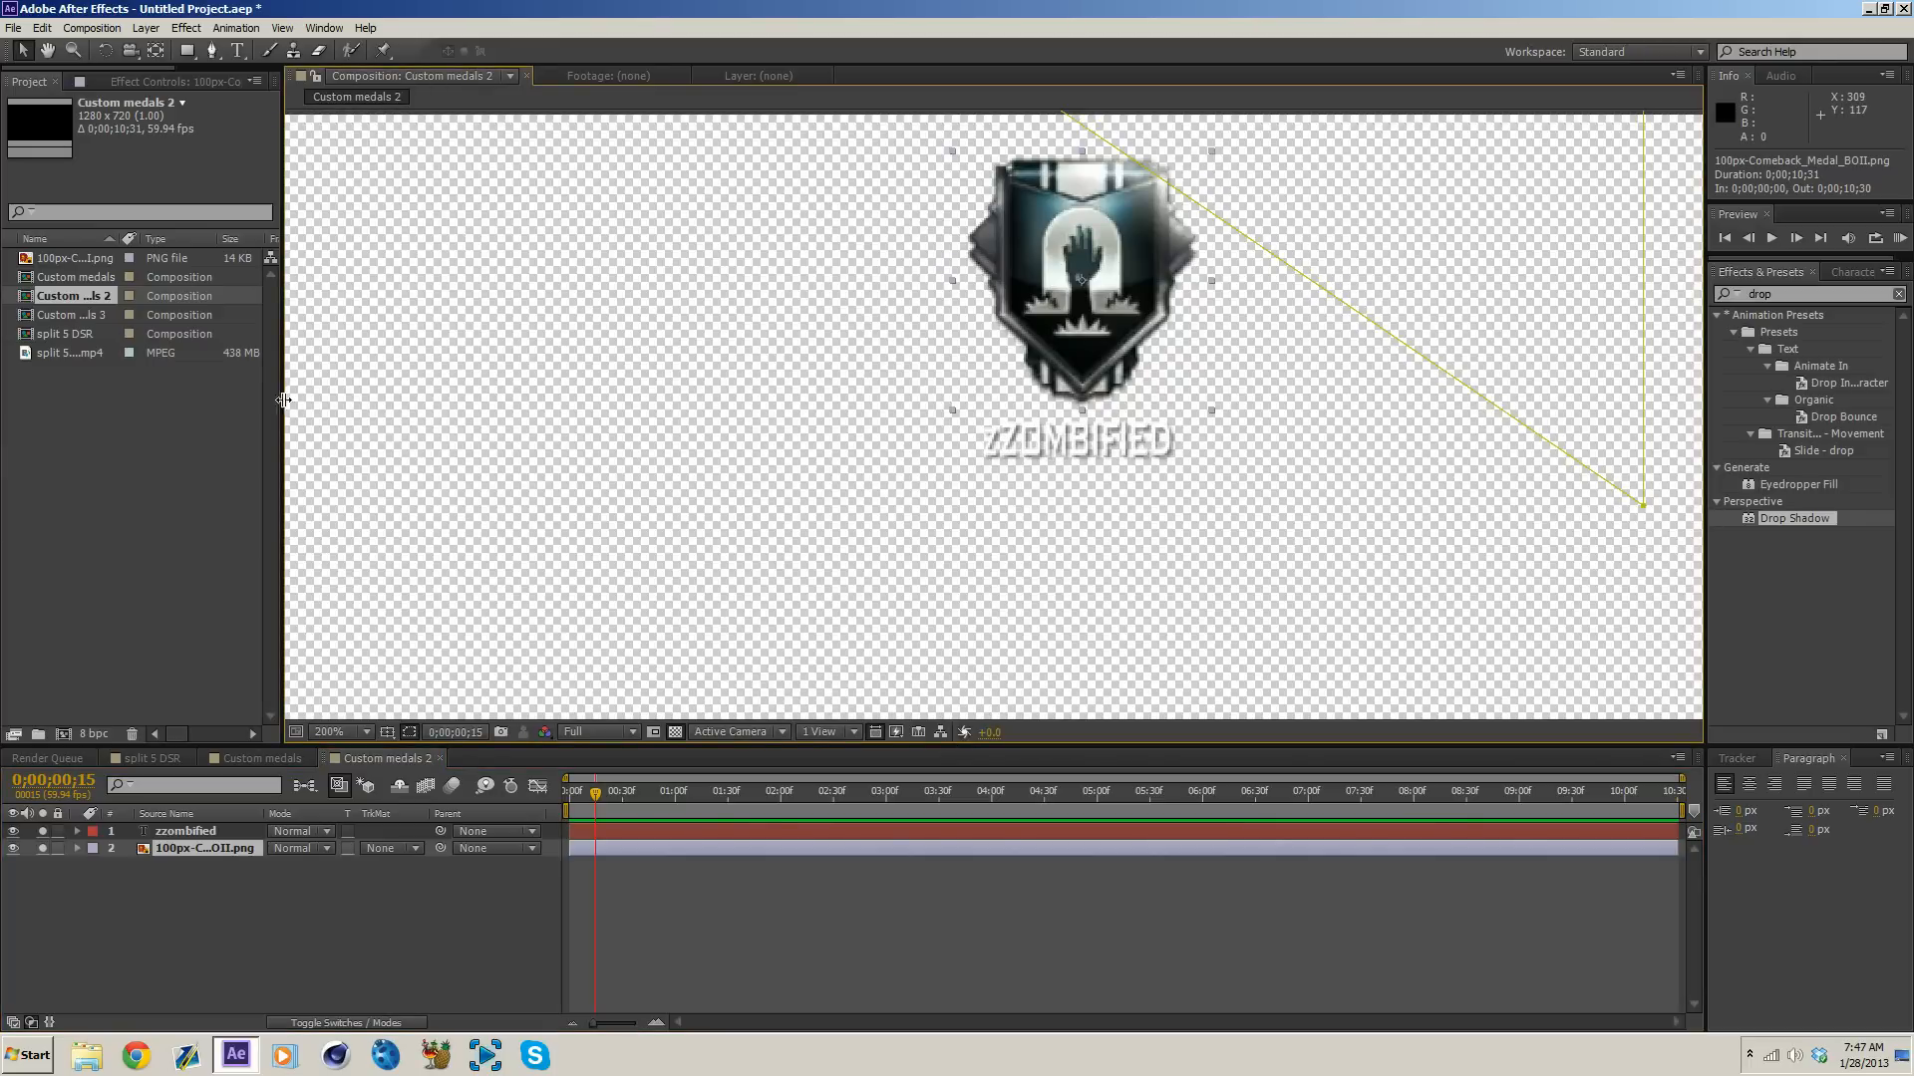
{"action": "left_click", "coordinate": [1022, 829]}
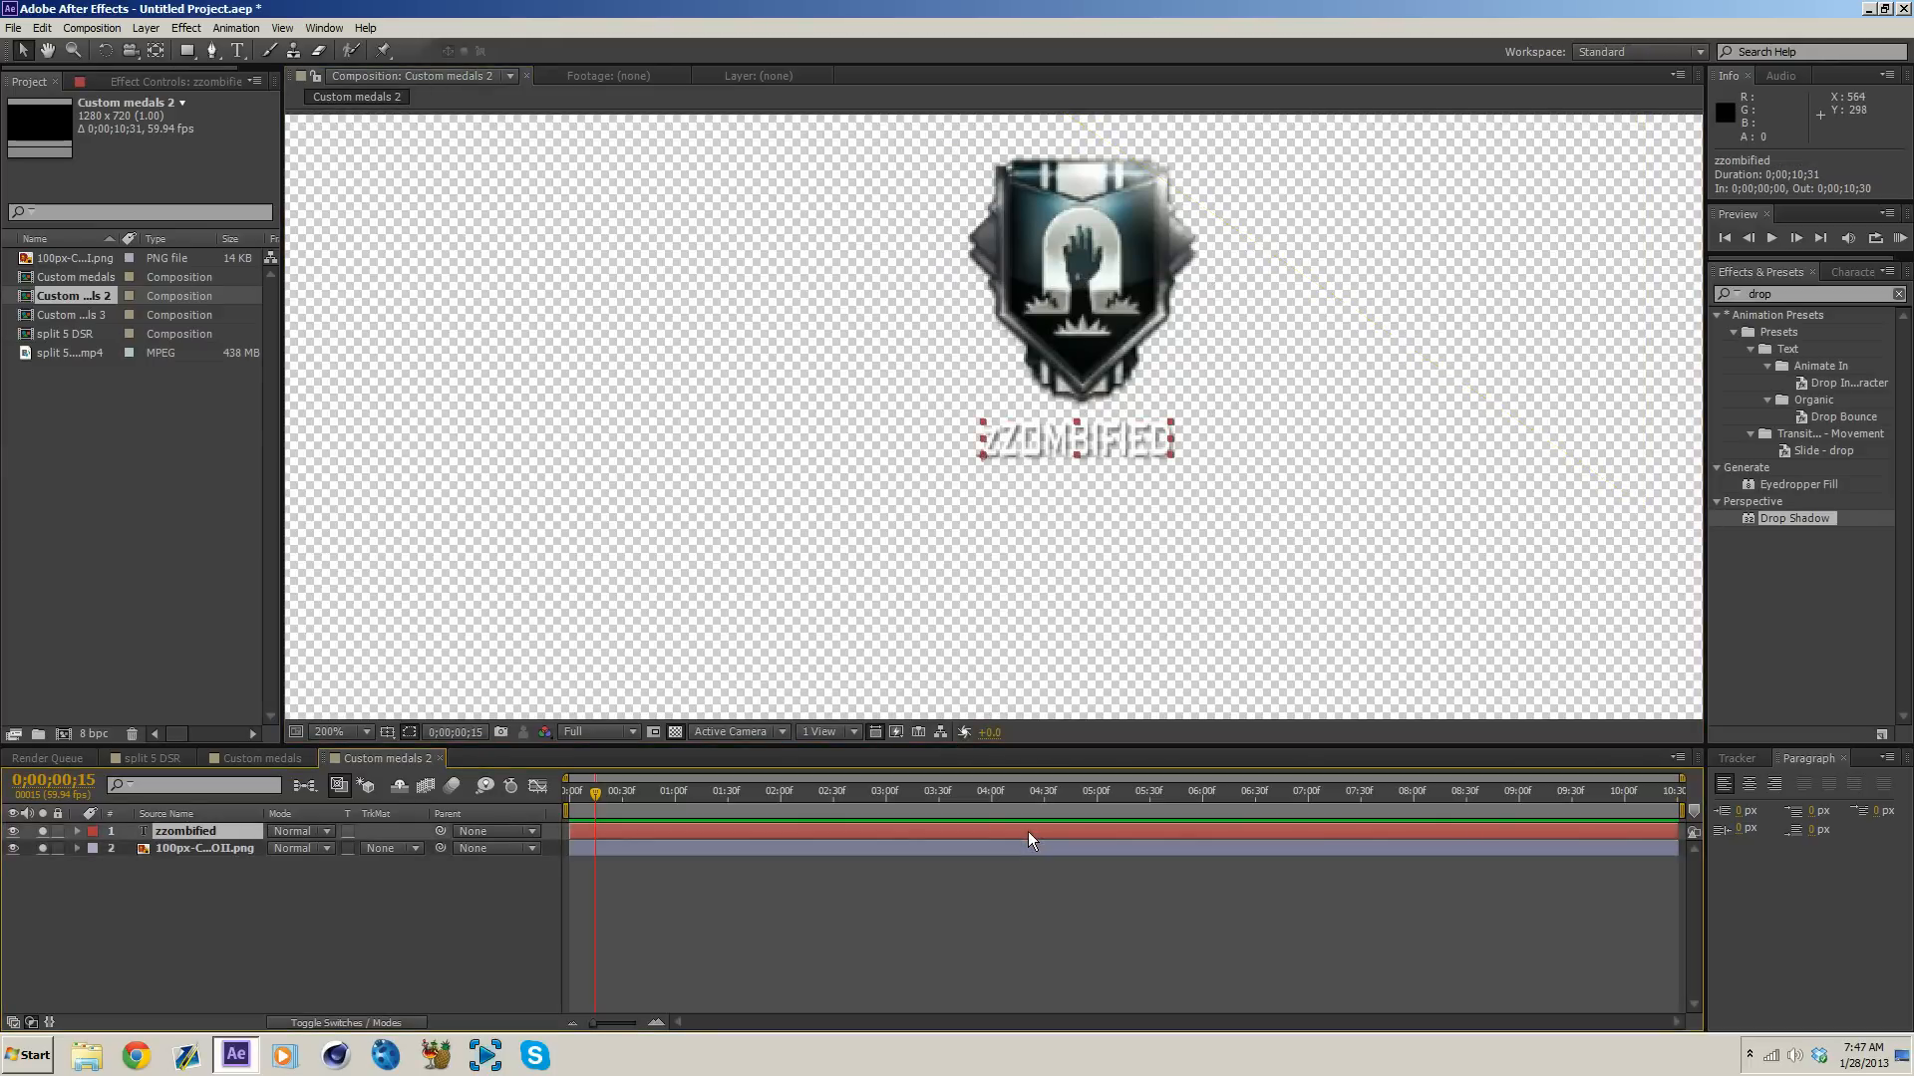
{"action": "double_click", "coordinate": [1027, 832]}
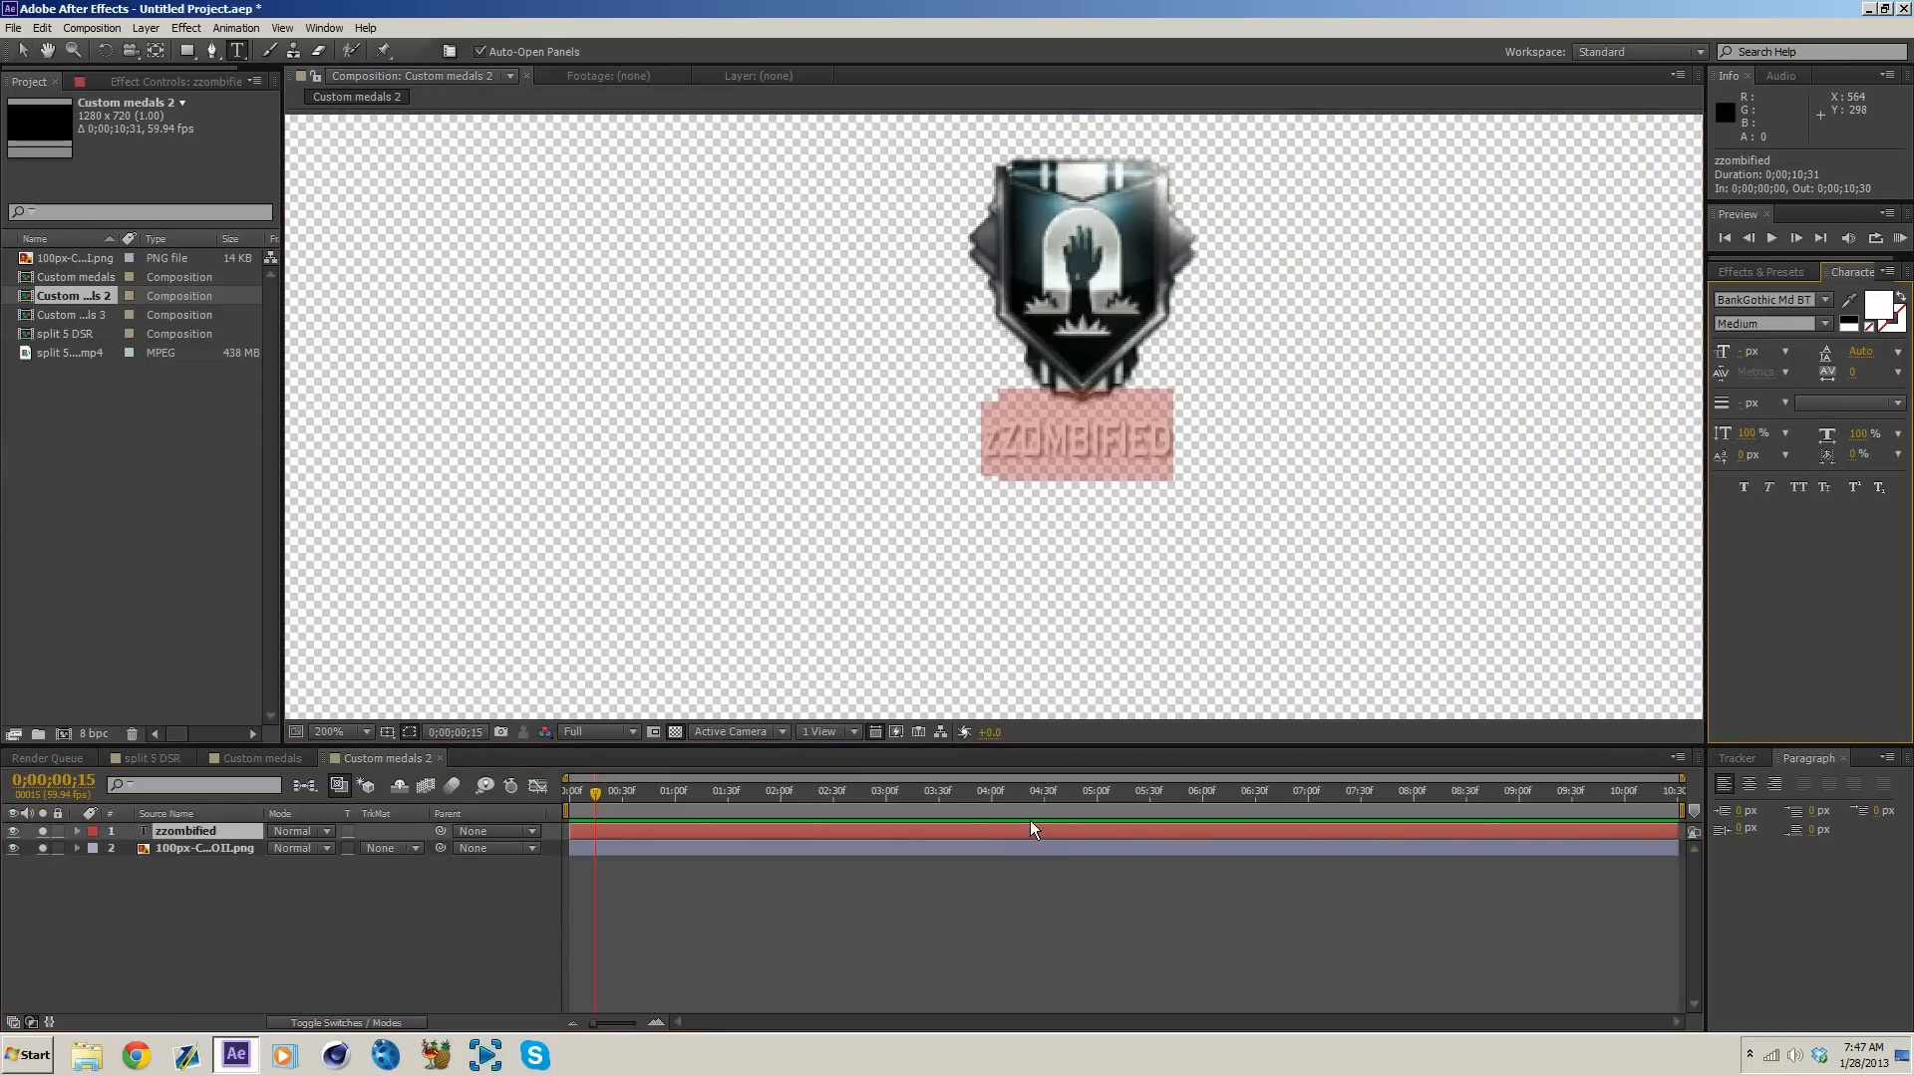
{"action": "type", "text": "PO"}
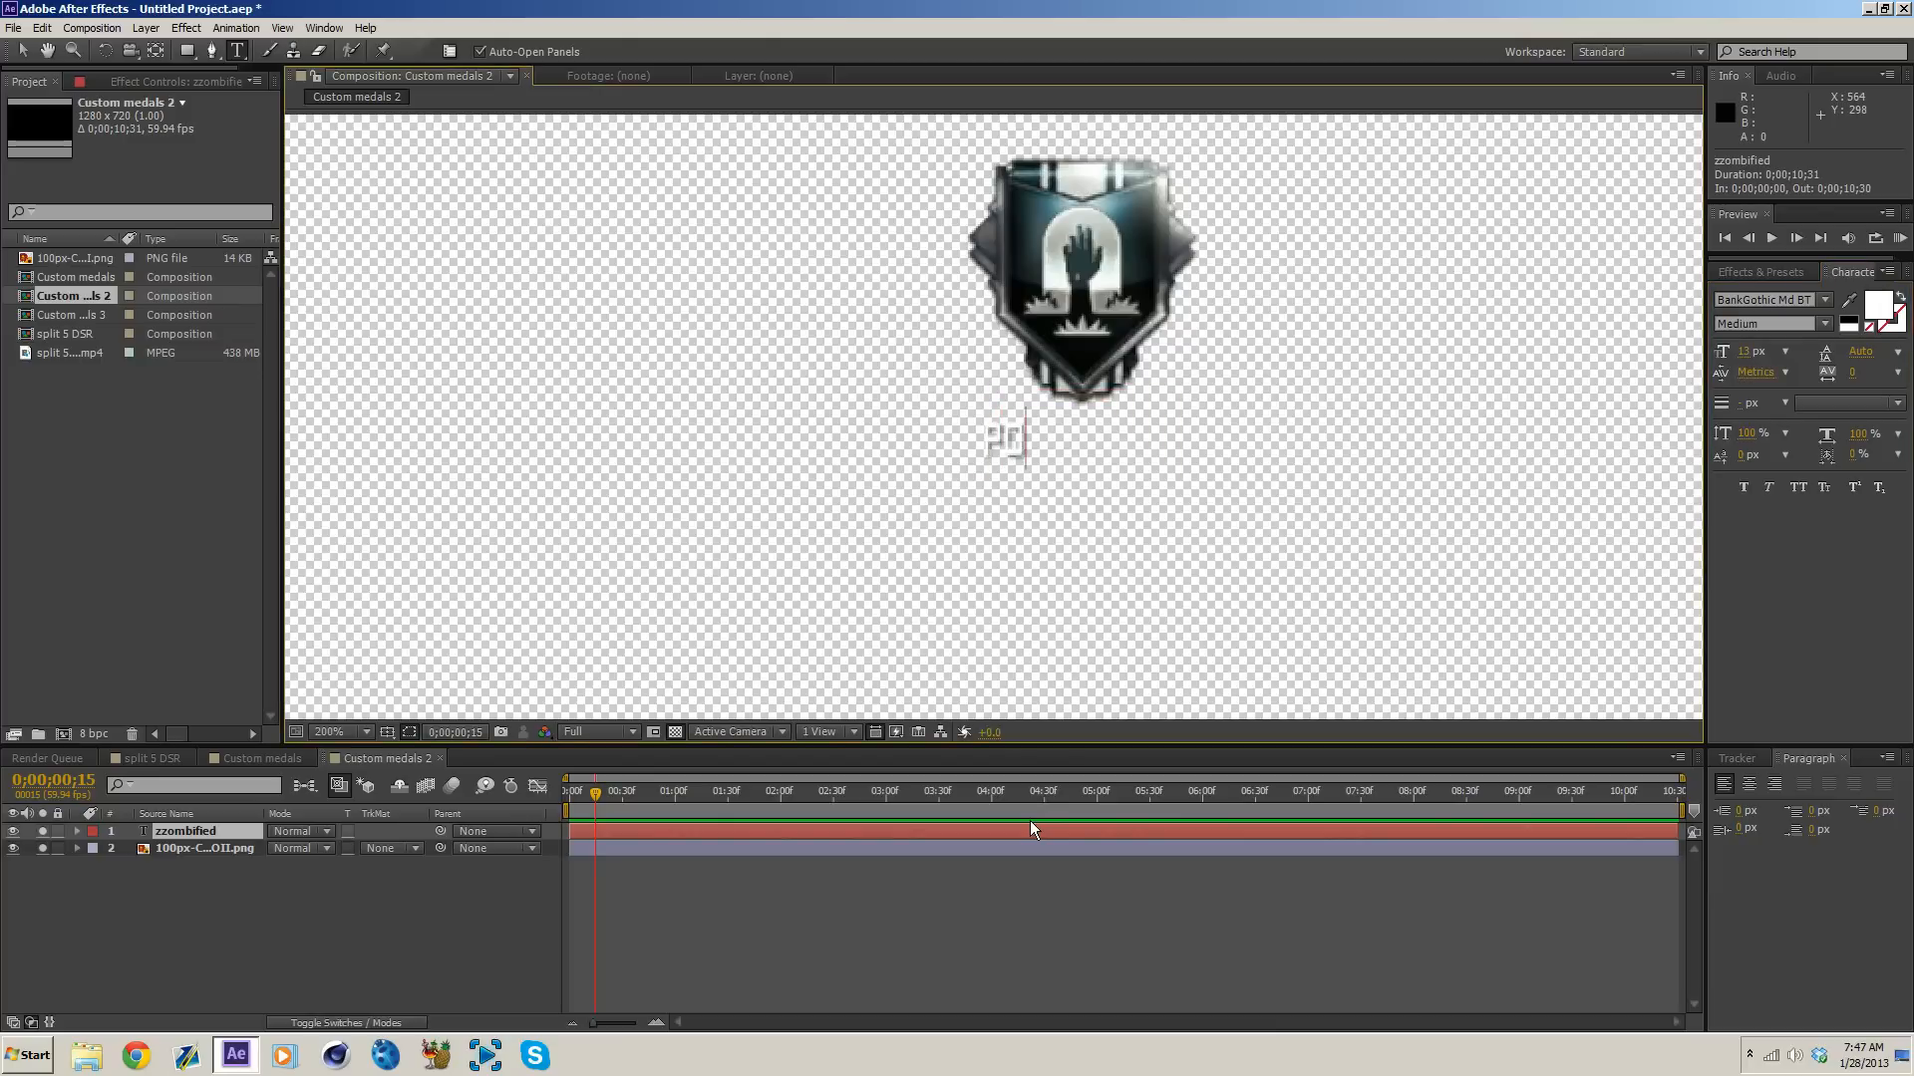
{"action": "type", "text": "OPED ON"}
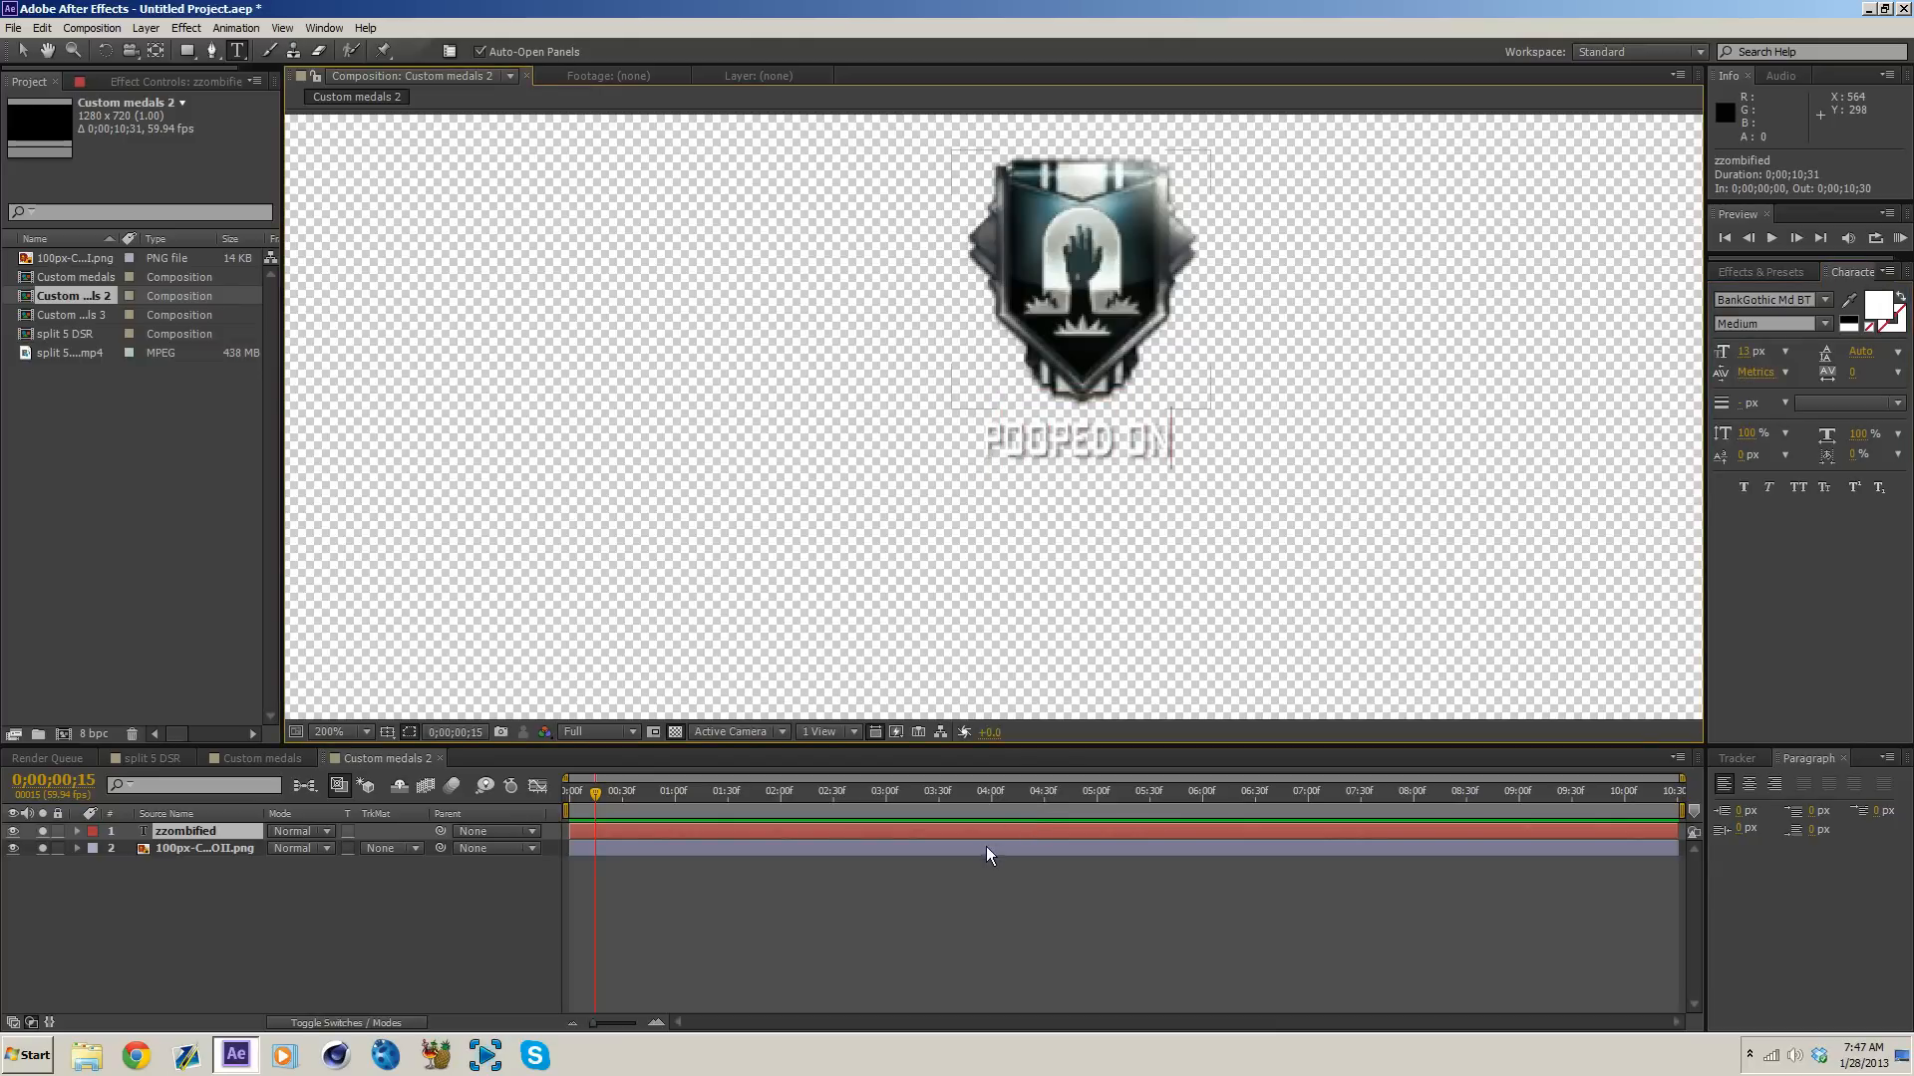
{"action": "left_click", "coordinate": [984, 860]}
Return to the split 5 DSR composition and show the footage beneath the Custom medals layer again.
{"action": "left_click", "coordinate": [213, 758]}
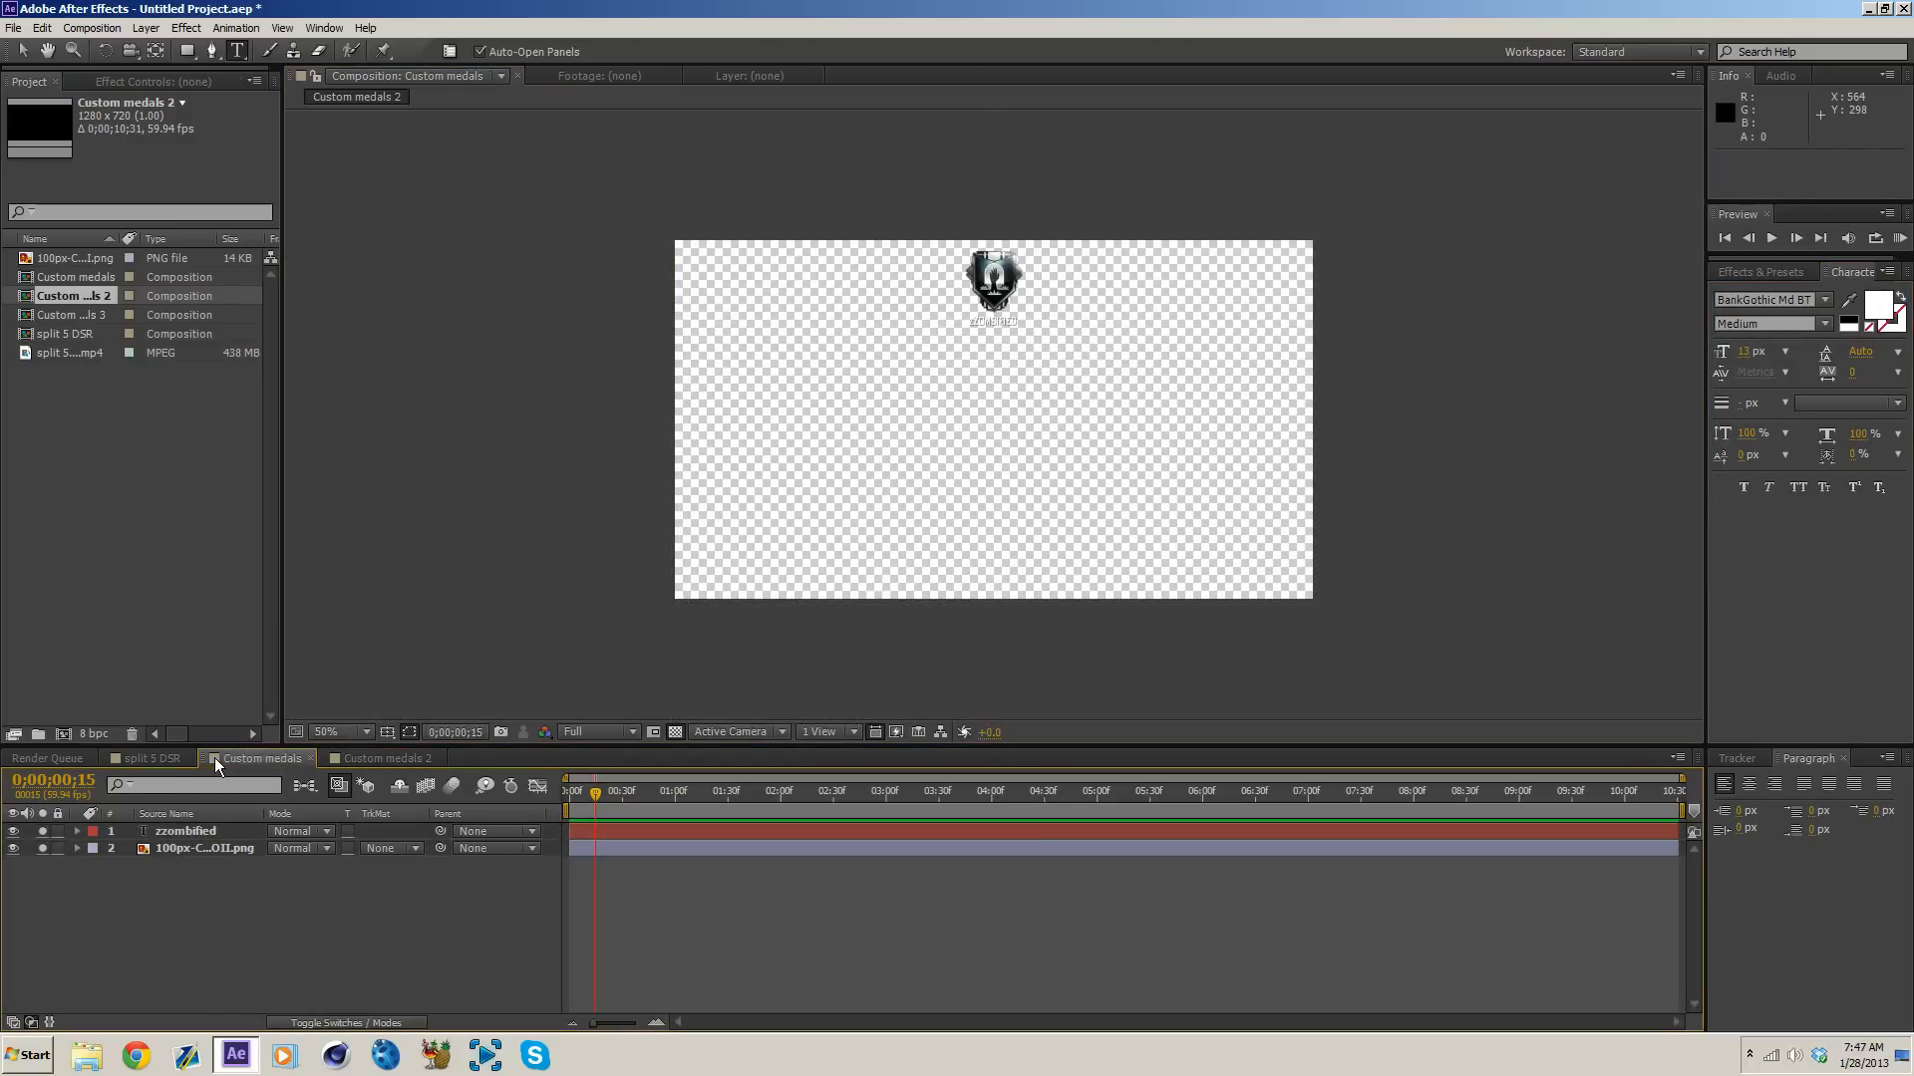
{"action": "left_click", "coordinate": [150, 760]}
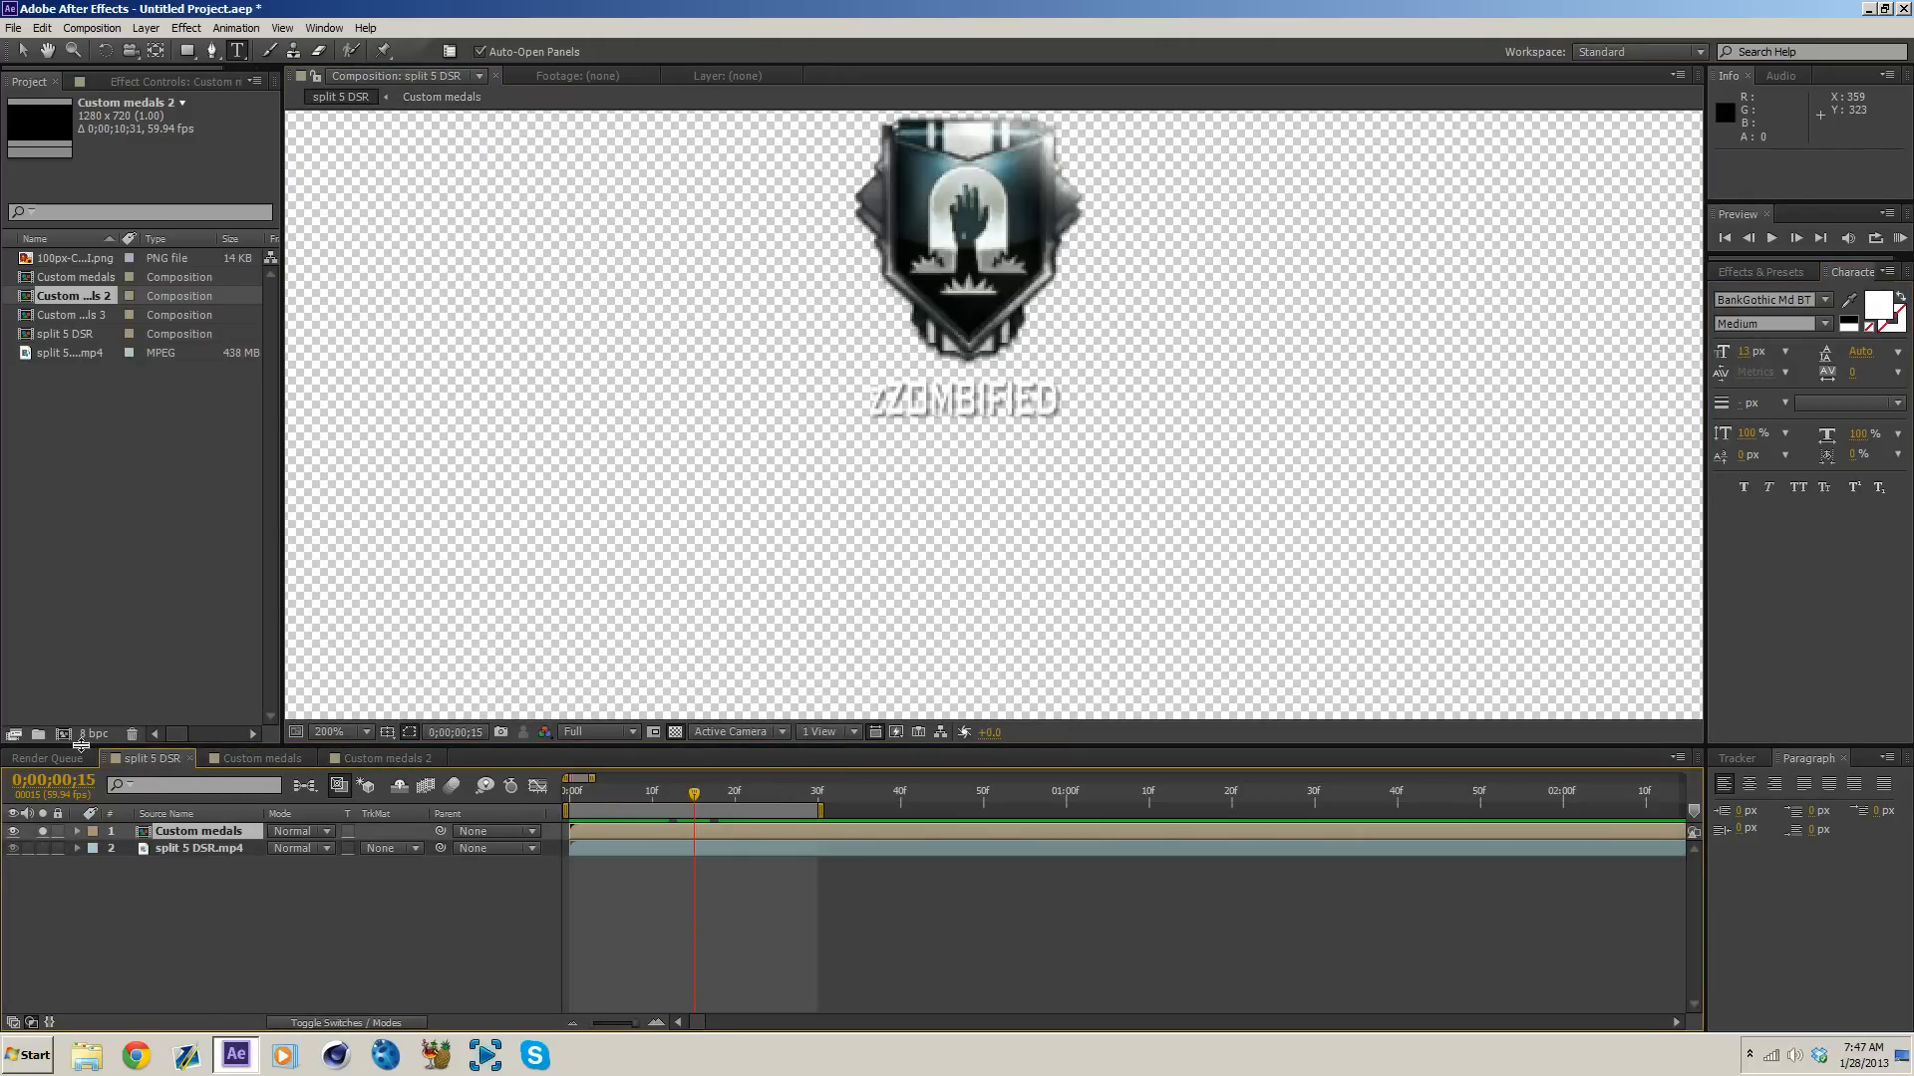
{"action": "left_click", "coordinate": [43, 848]}
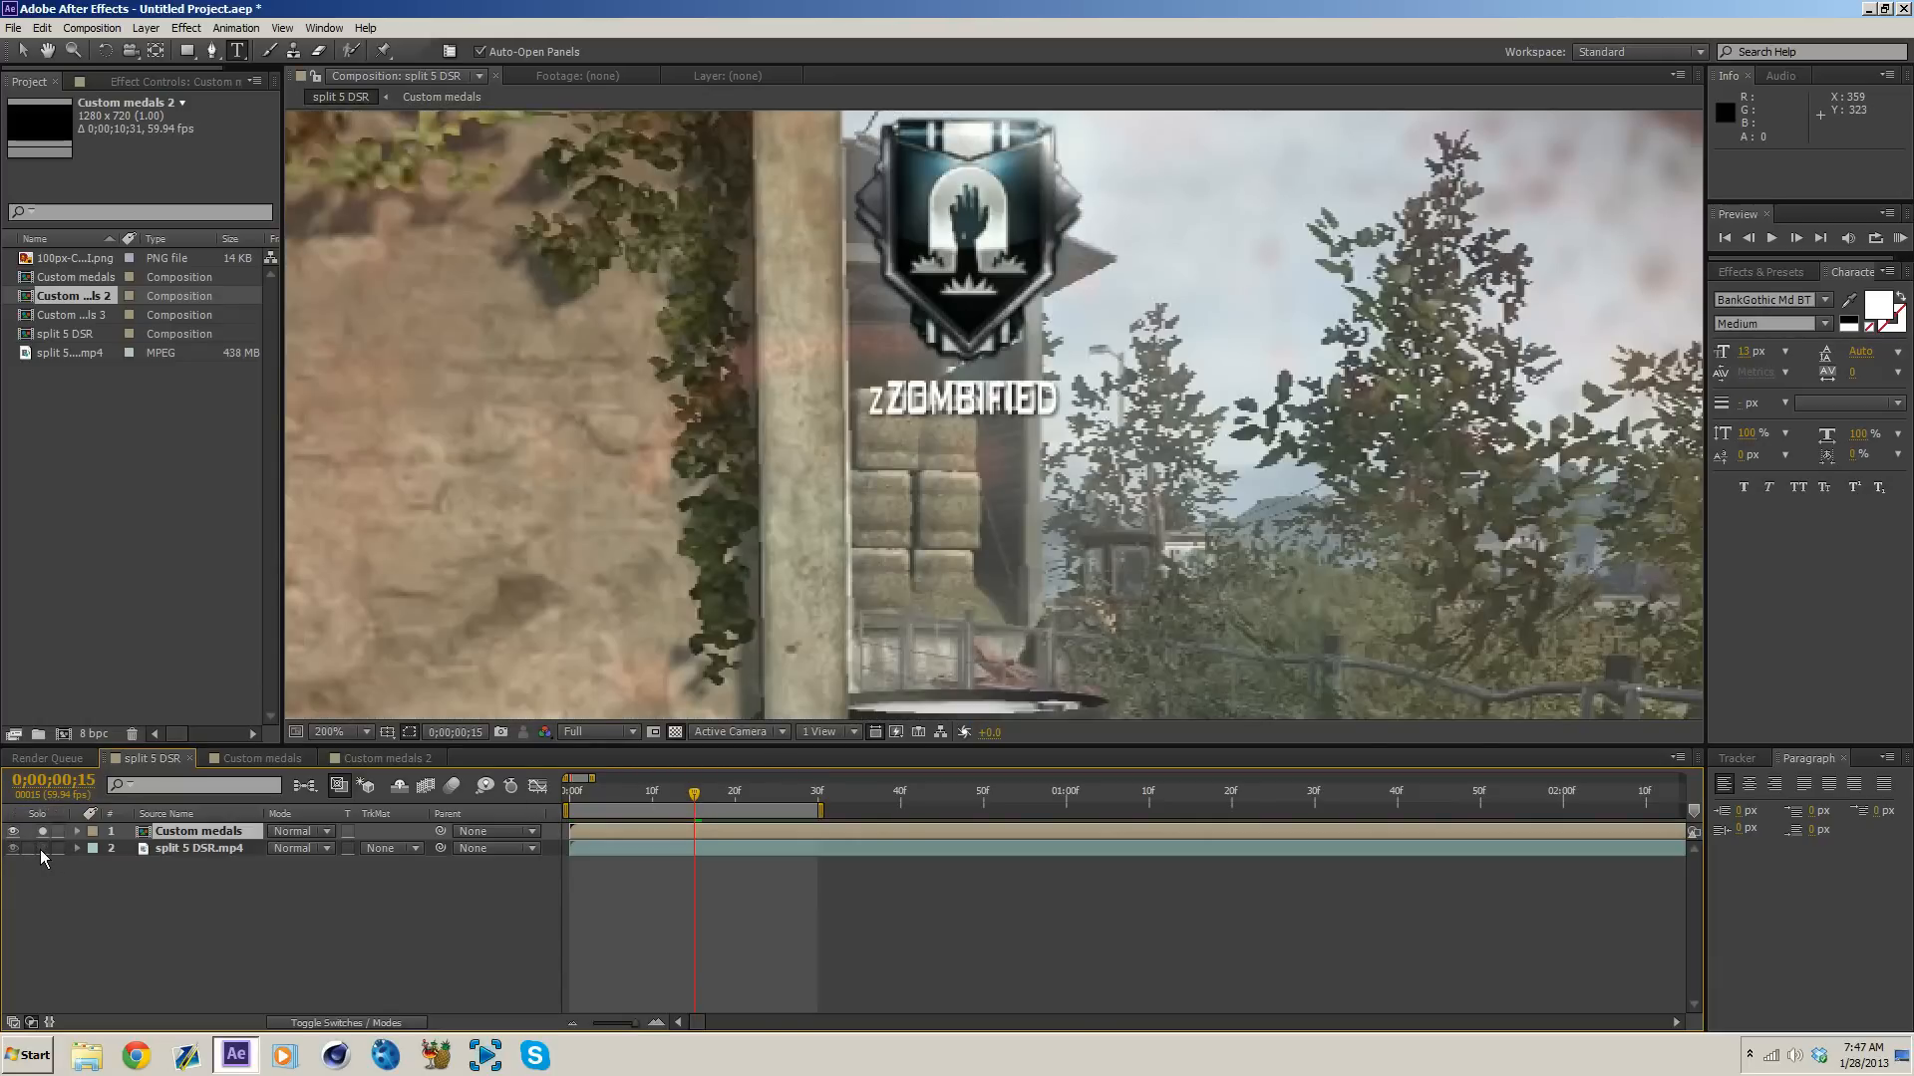